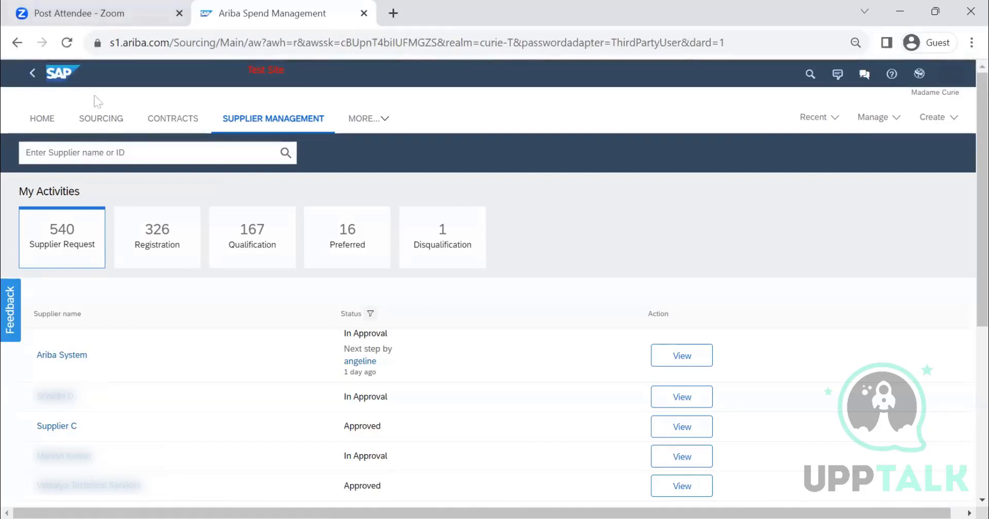
Return to the home page and start creating a procurement contract workspace.
left_click(60, 74)
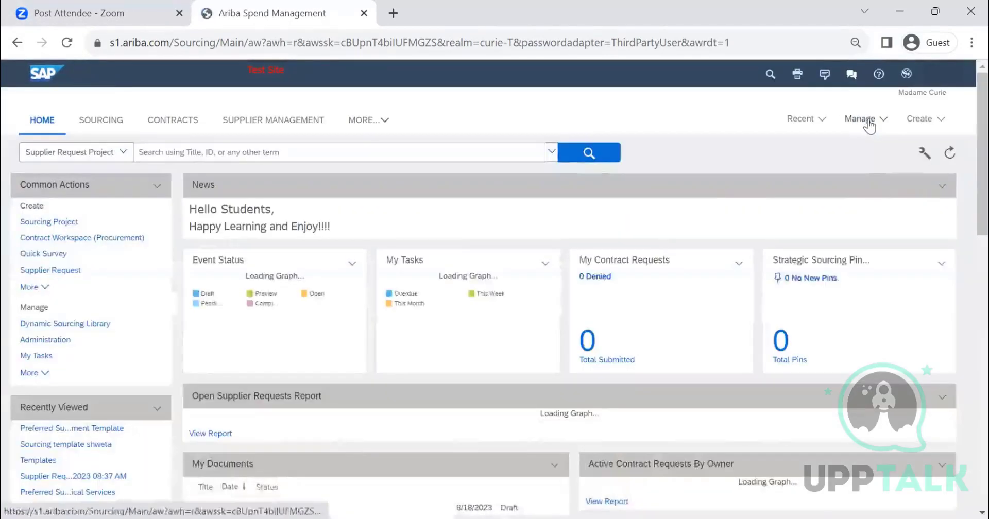
left_click(868, 123)
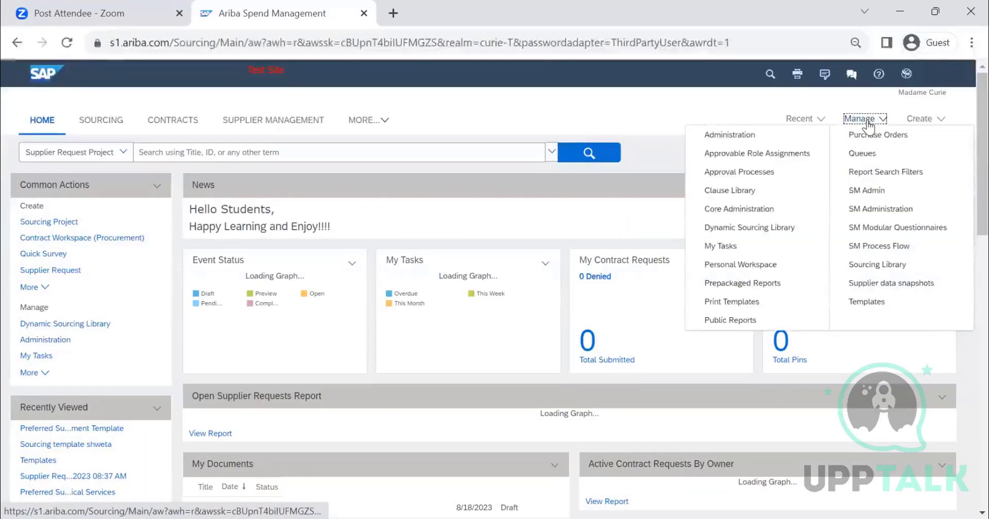
left_click(112, 157)
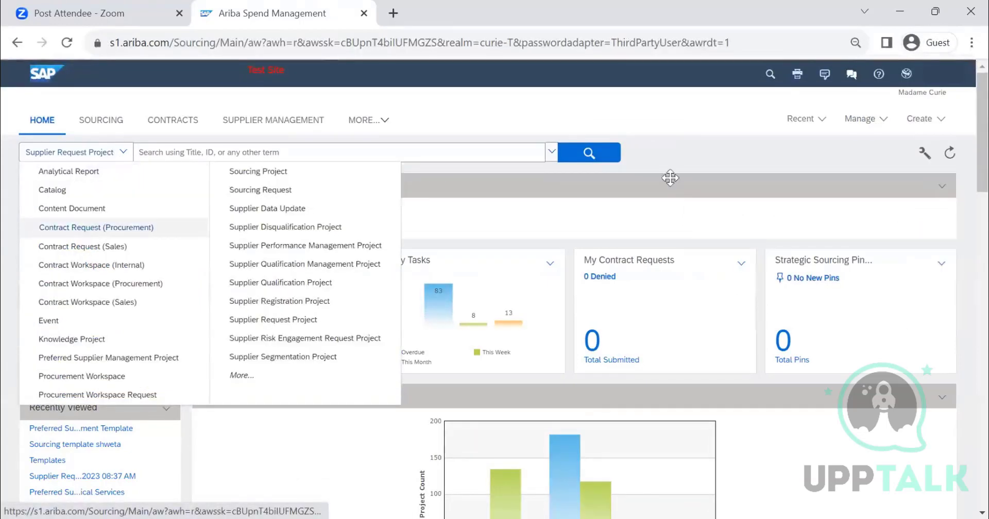
left_click(906, 122)
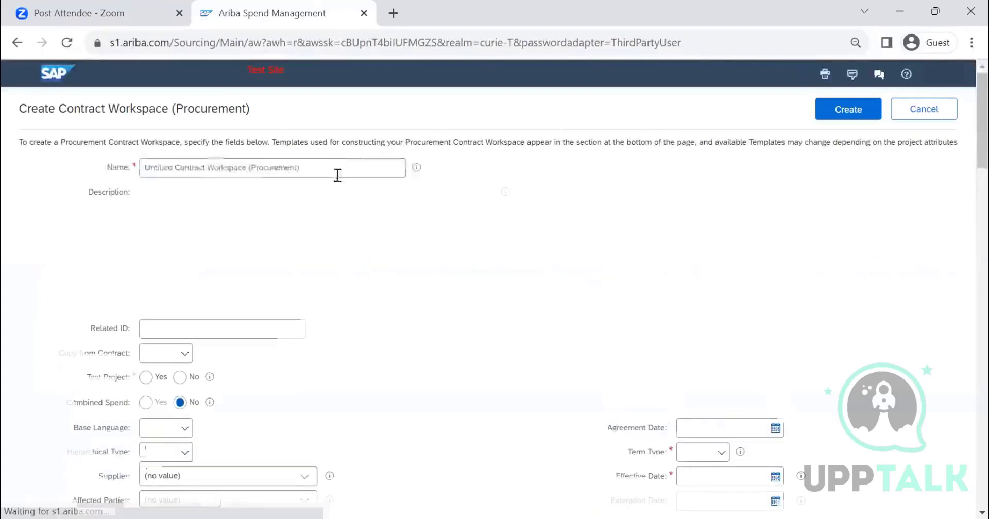
Name the contract workspace NO RELEASE ORDER DEMO and reuse the same text as its description.
type("NC")
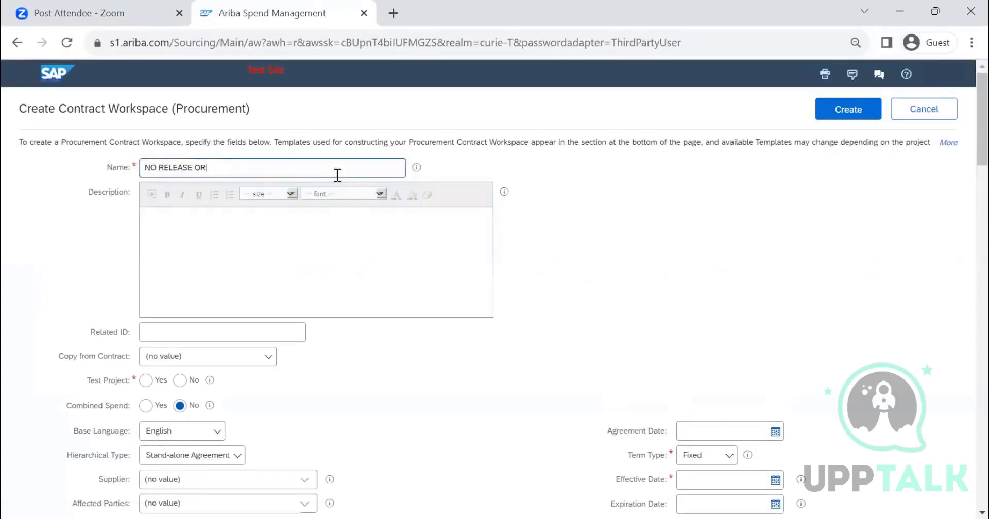
type(" RELEASE ORDER DEMO")
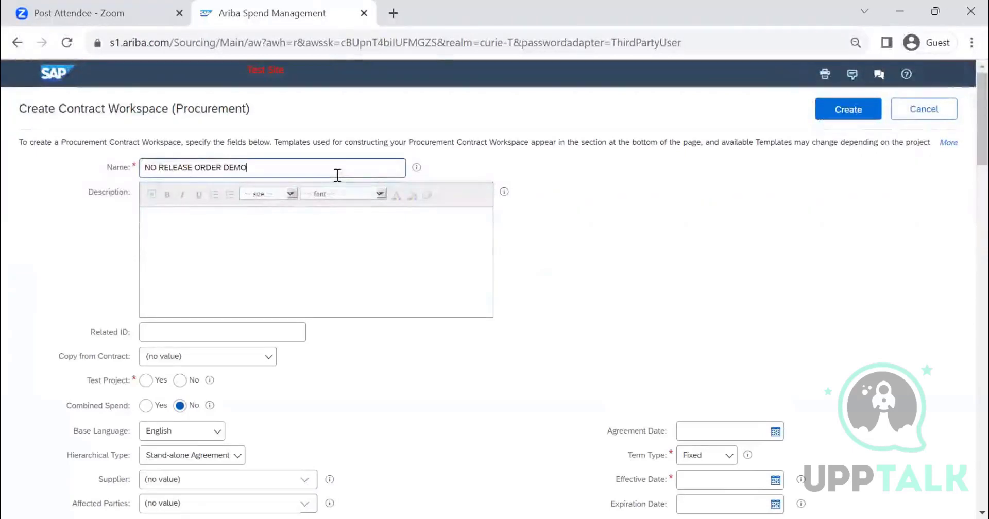
key("ctrl+a")
key("ctrl+c")
left_click(179, 268)
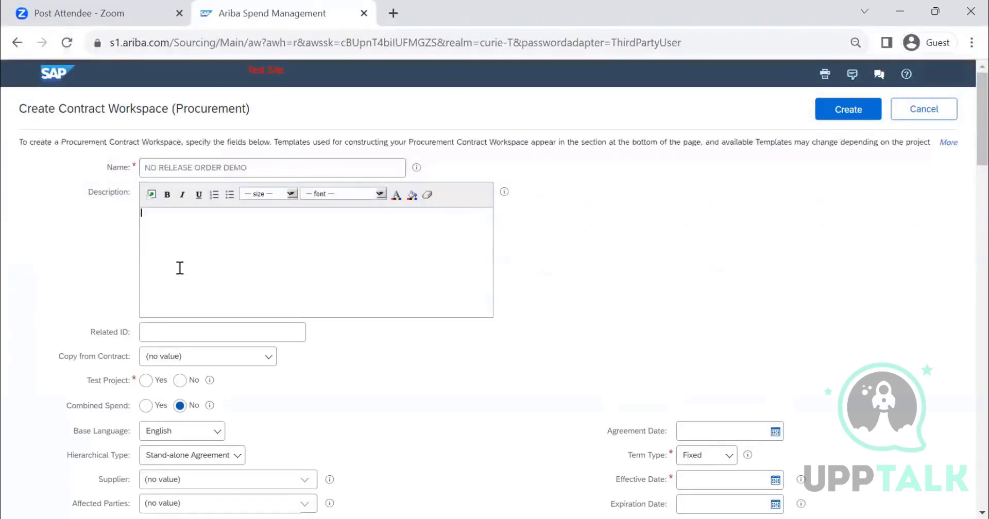
key("ctrl+v")
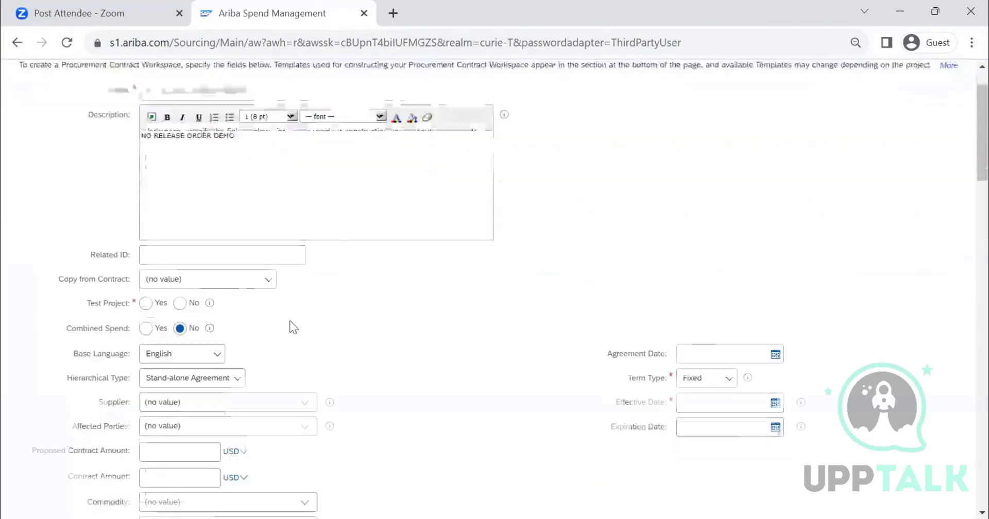
Set Test Project to No and the effective date to 08/18/2023.
scroll(288, 319, "down", 1)
left_click(179, 302)
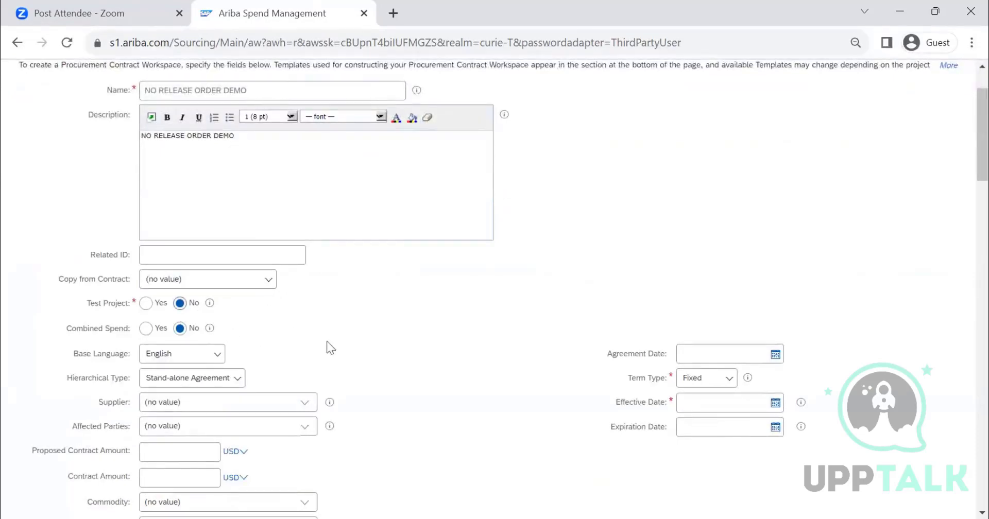
left_click(775, 403)
left_click(759, 376)
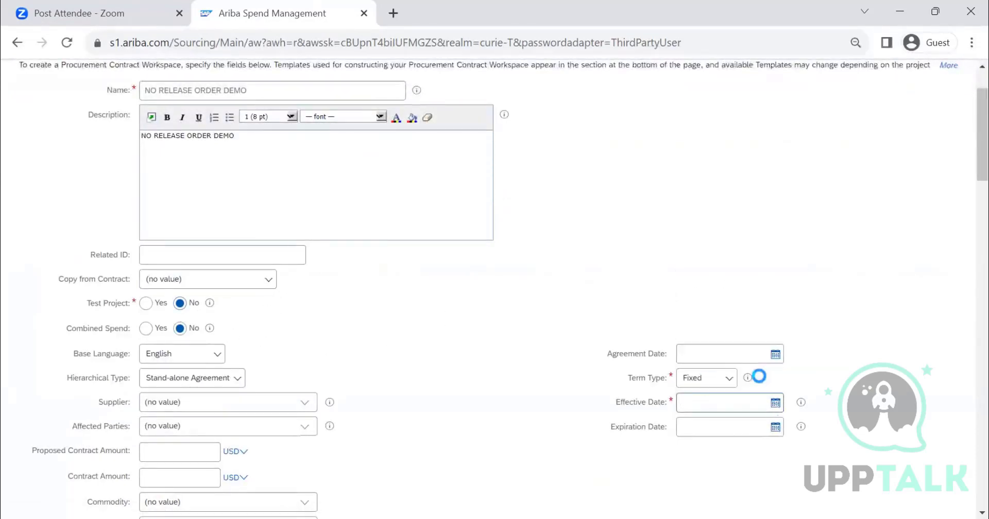
left_click(775, 404)
left_click(777, 338)
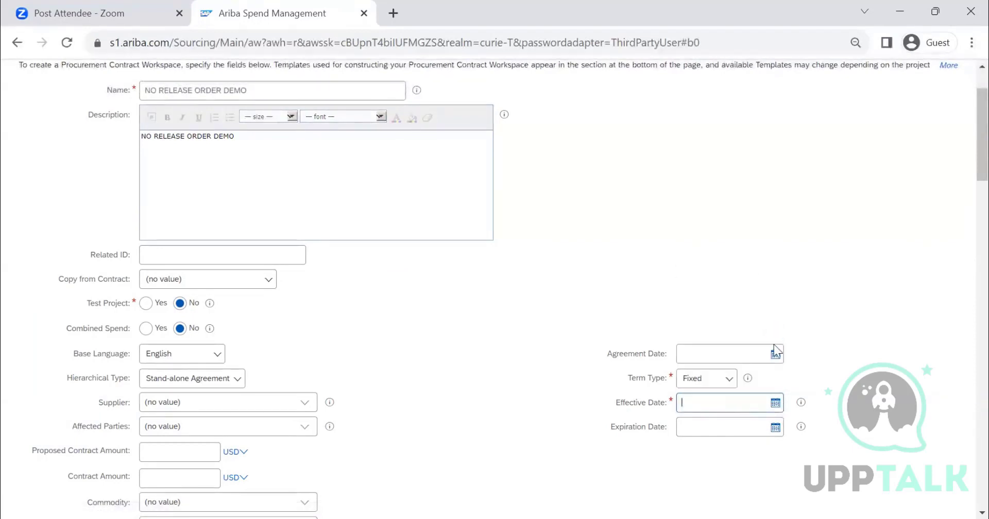
Set the agreement date to 08/01/2023 and the expiration date to 08/31/2023.
left_click(775, 355)
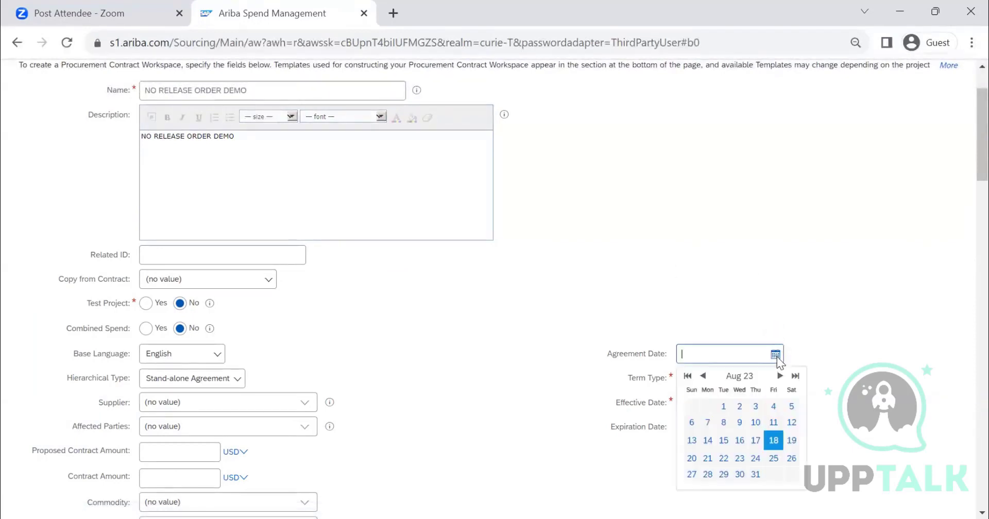
left_click(723, 407)
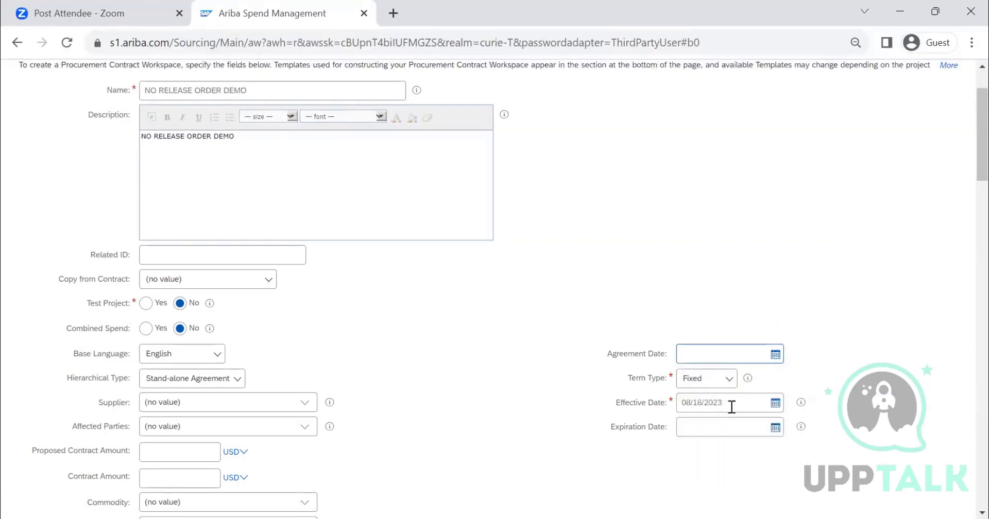
left_click(775, 428)
left_click(756, 400)
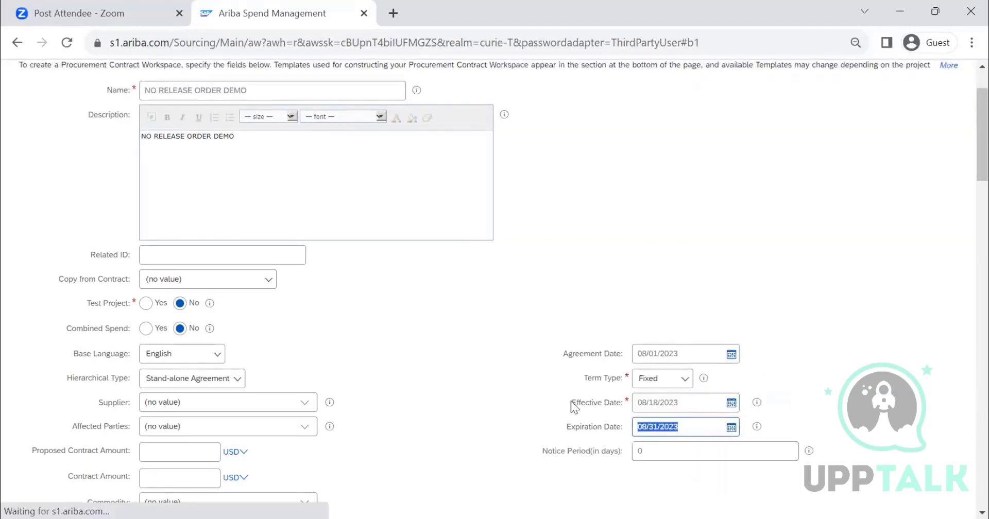
Check the remaining fields and create the contract workspace with the template 1212.
scroll(530, 327, "down", 3)
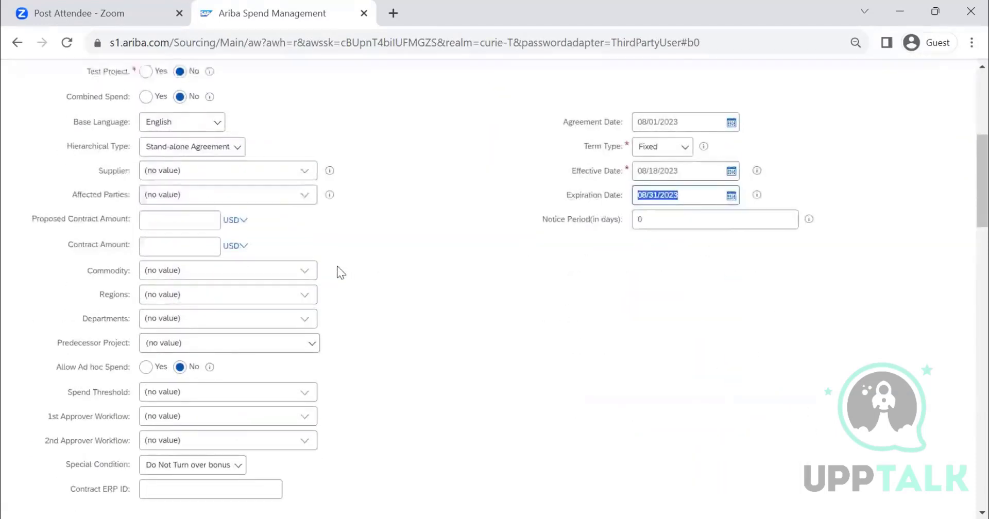
scroll(338, 273, "down", 10)
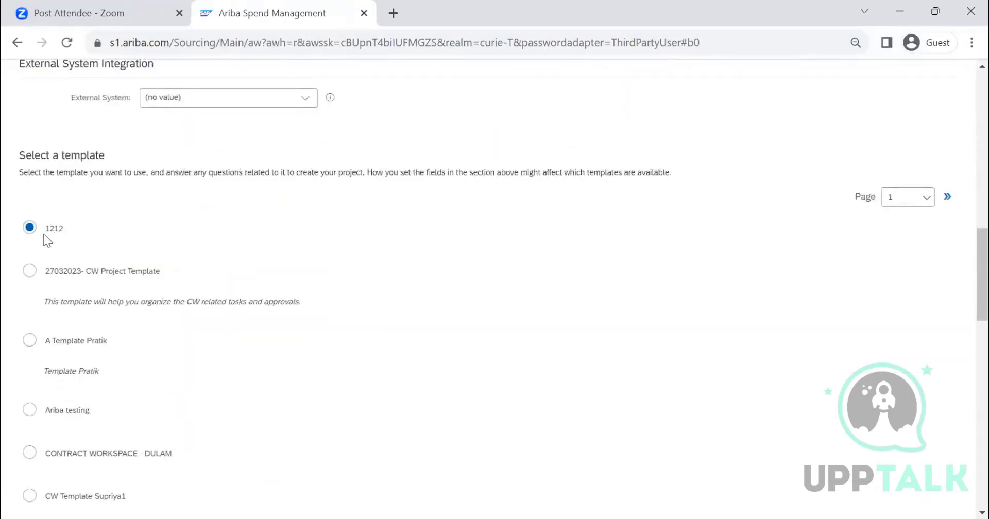
scroll(48, 242, "up", 15)
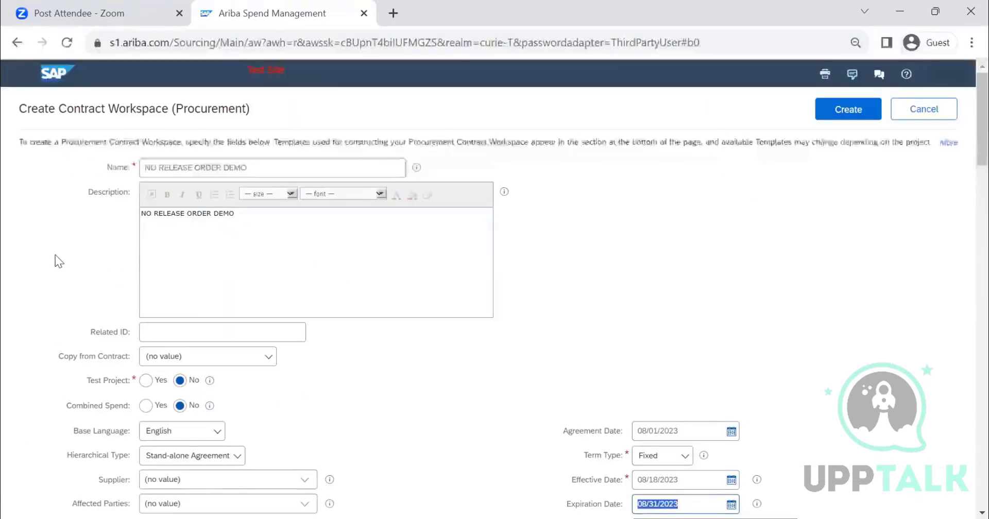
left_click(847, 109)
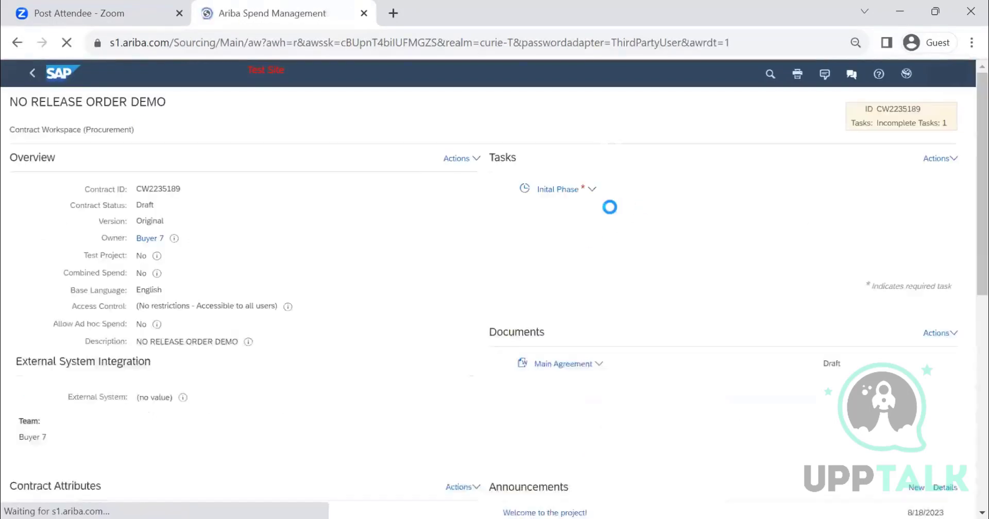
Switch the NO RELEASE ORDER DEMO workspace to Full View.
left_click(454, 160)
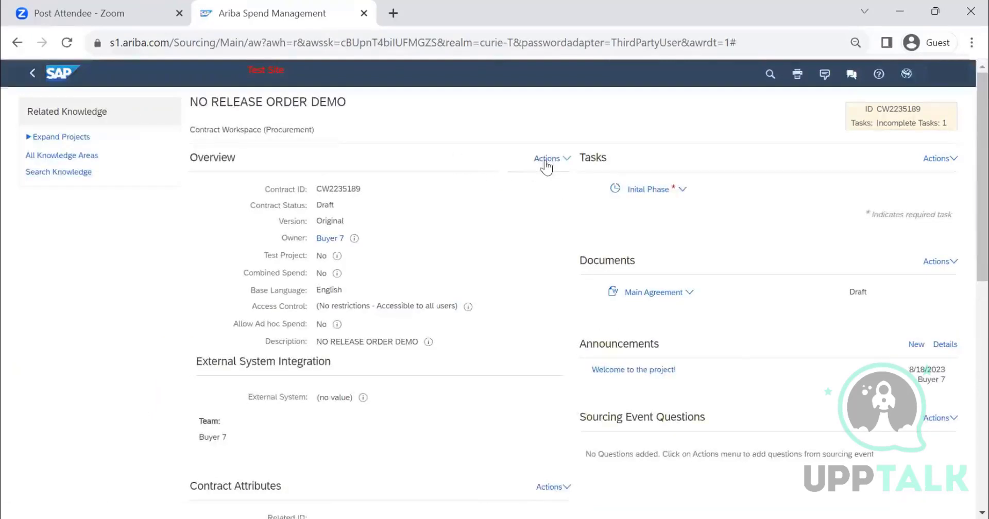
left_click(545, 162)
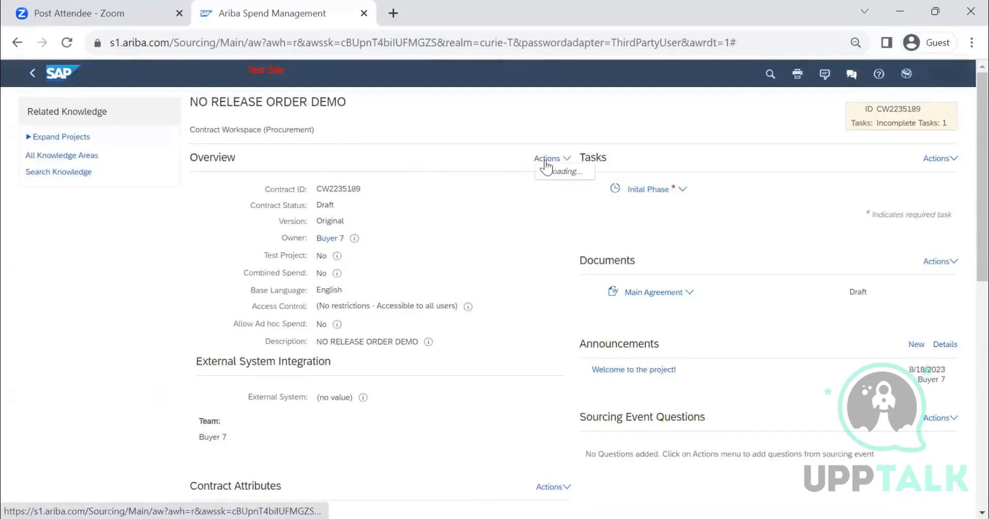
left_click(460, 186)
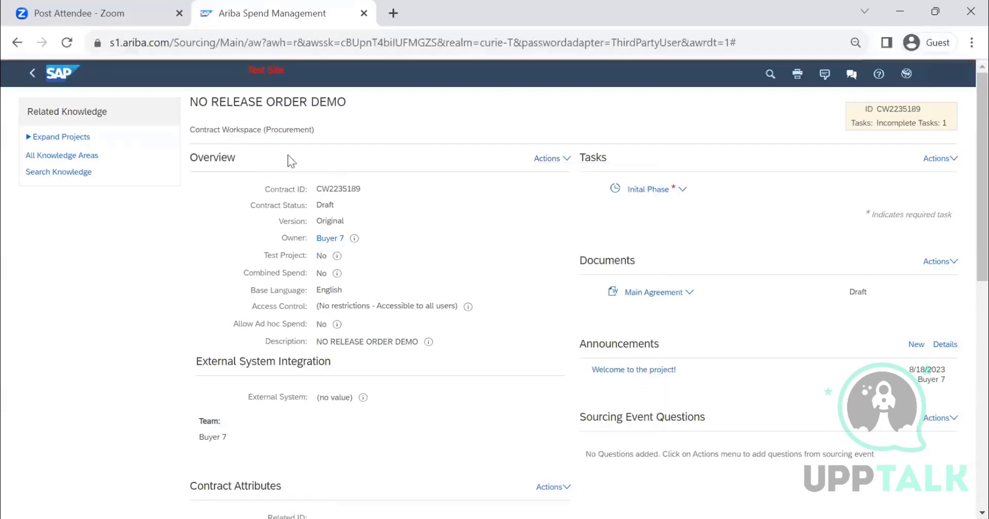
left_click(546, 159)
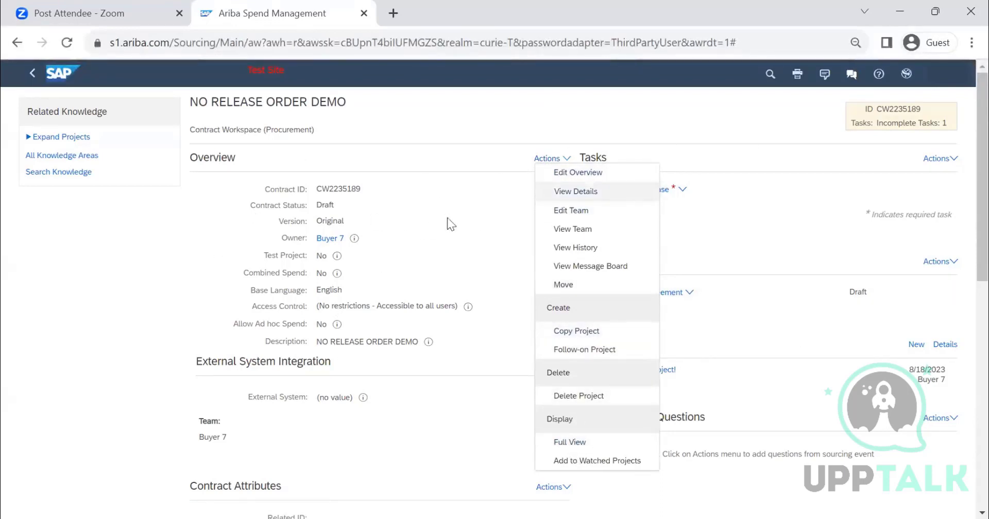
left_click(571, 442)
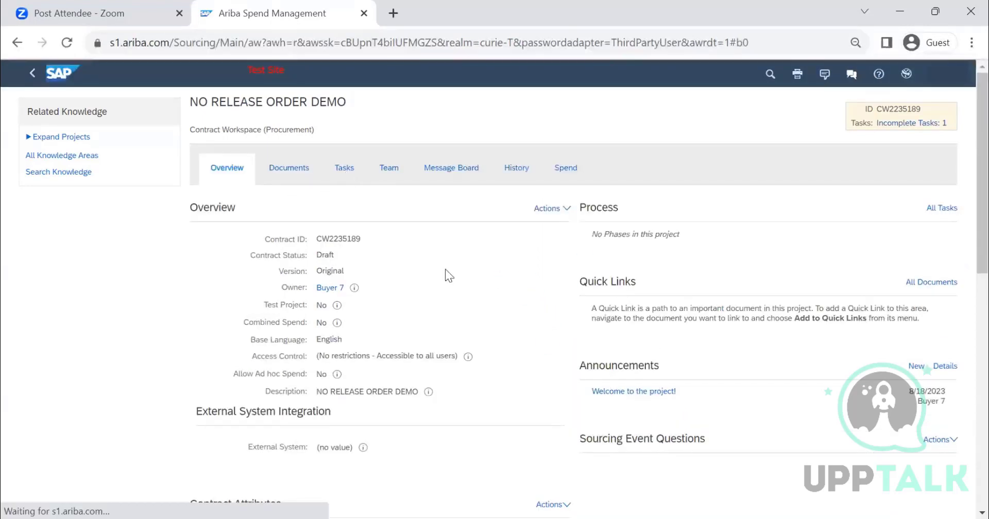
Start creating a Contract Terms document among the workspace's documents.
left_click(295, 186)
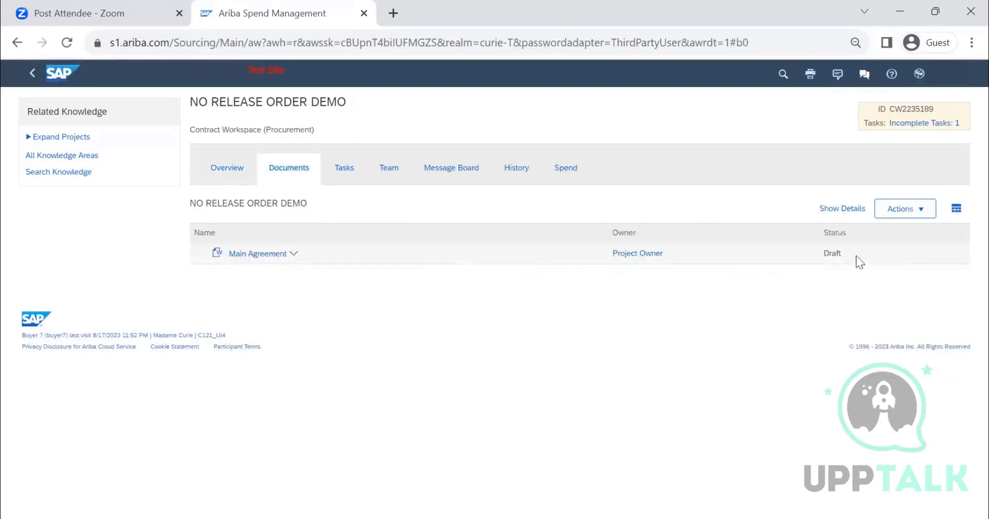
left_click(904, 216)
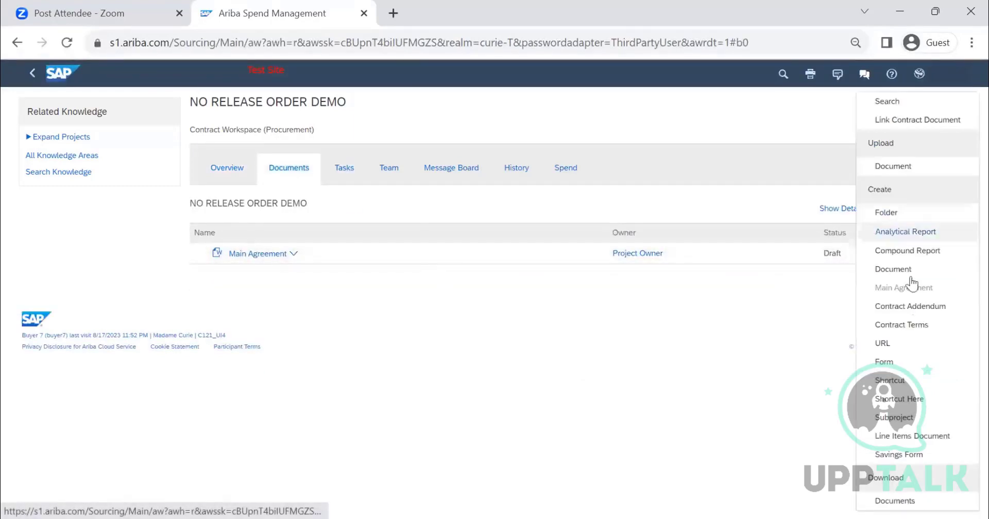
left_click(882, 343)
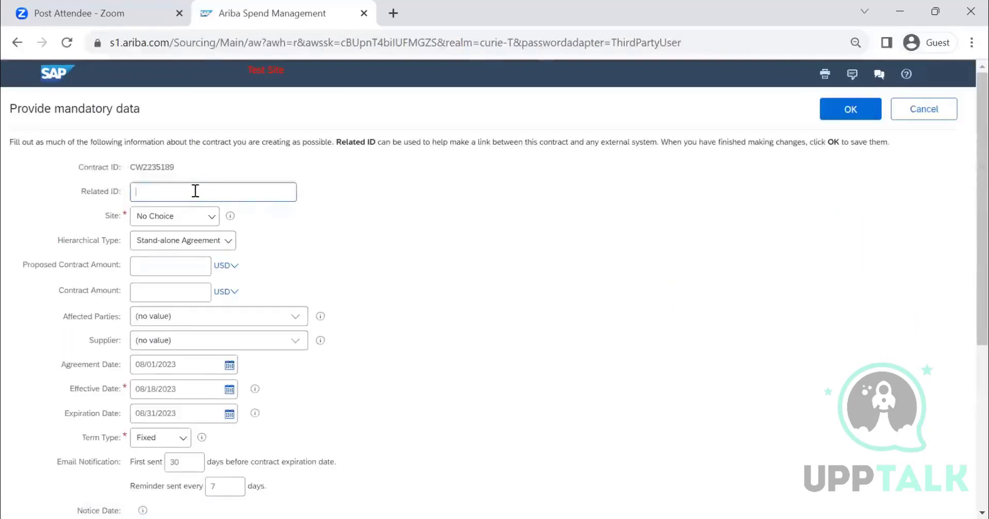
Set the site to Madame Curie-child and both the contract amount and the proposed contract amount to 10000 USD.
left_click(196, 221)
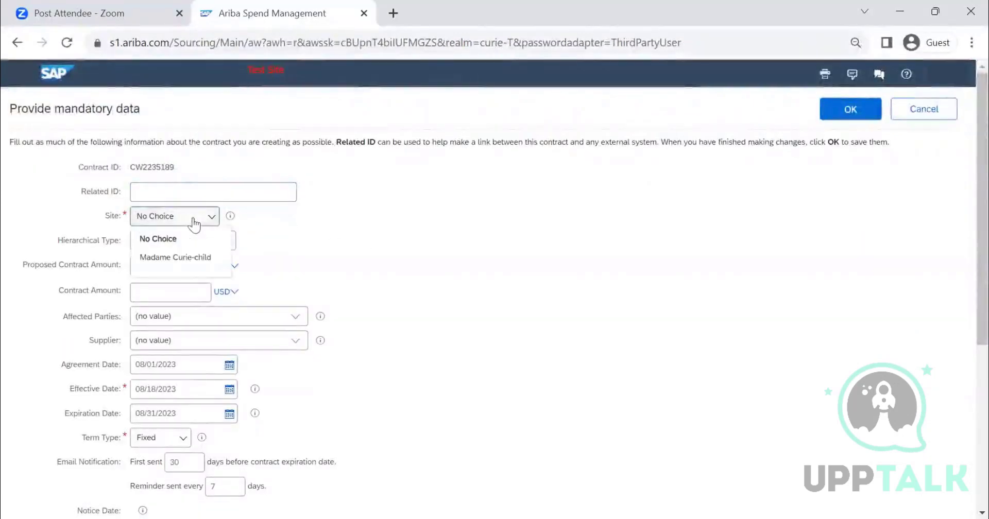
left_click(196, 259)
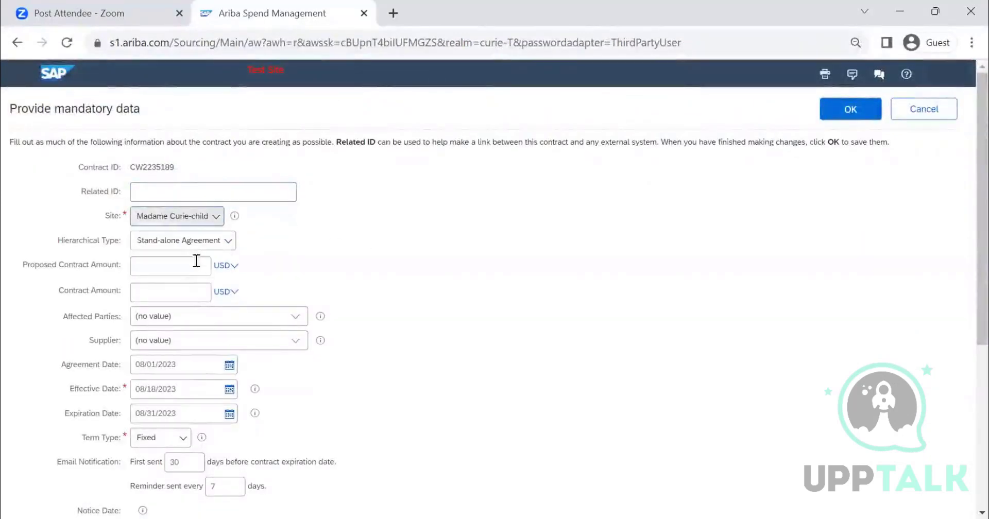
left_click(173, 292)
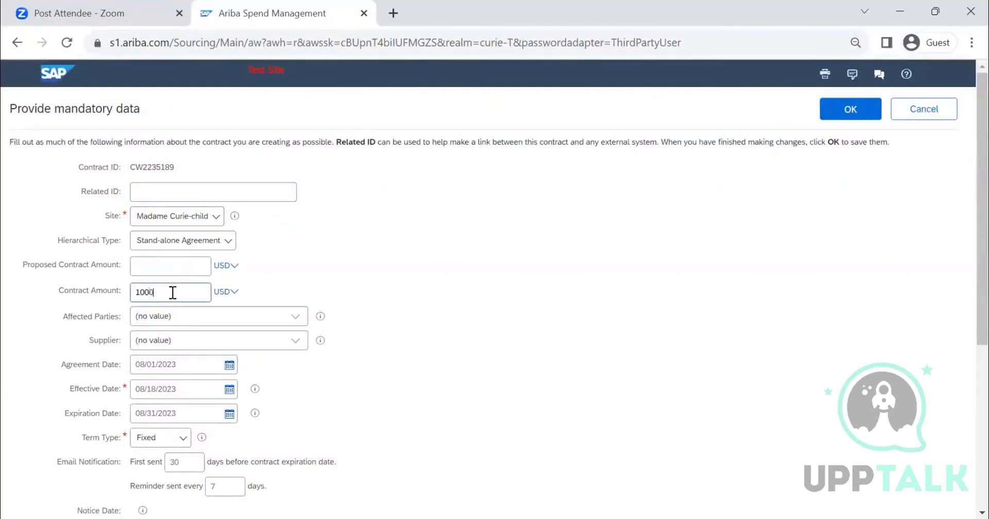
double_click(167, 295)
left_click(162, 268)
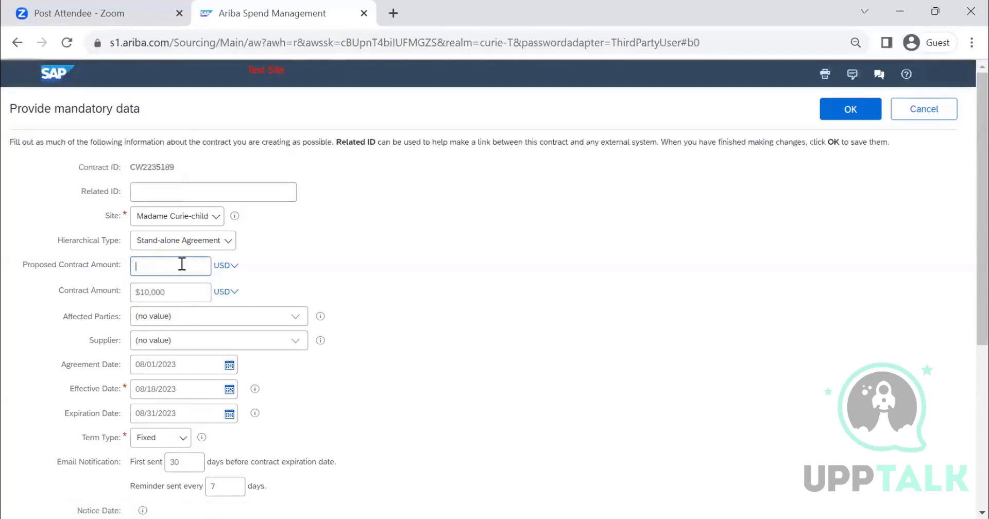
type("10000")
Choose EJ Test Vendors - AN Enabled as the supplier and review the rest of the mandatory data.
scroll(655, 241, "down", 3)
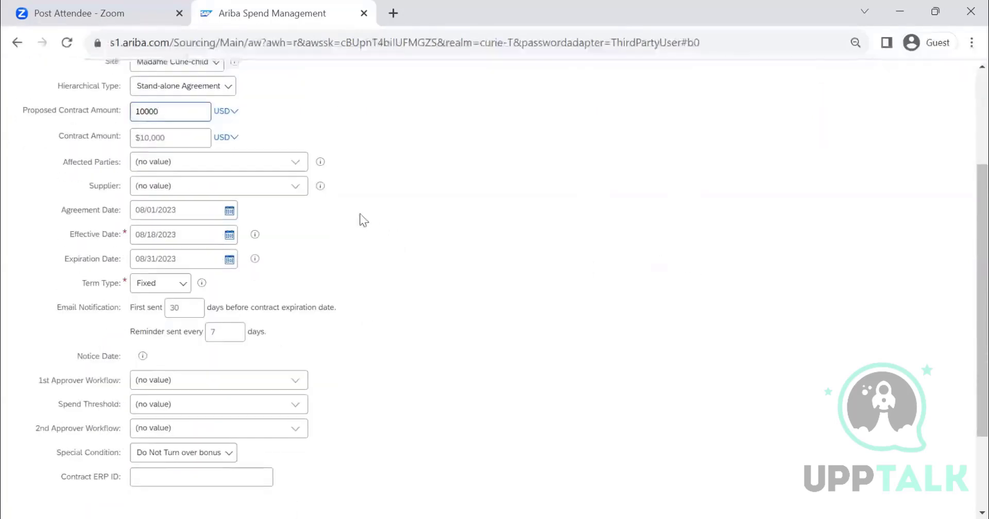
left_click(296, 190)
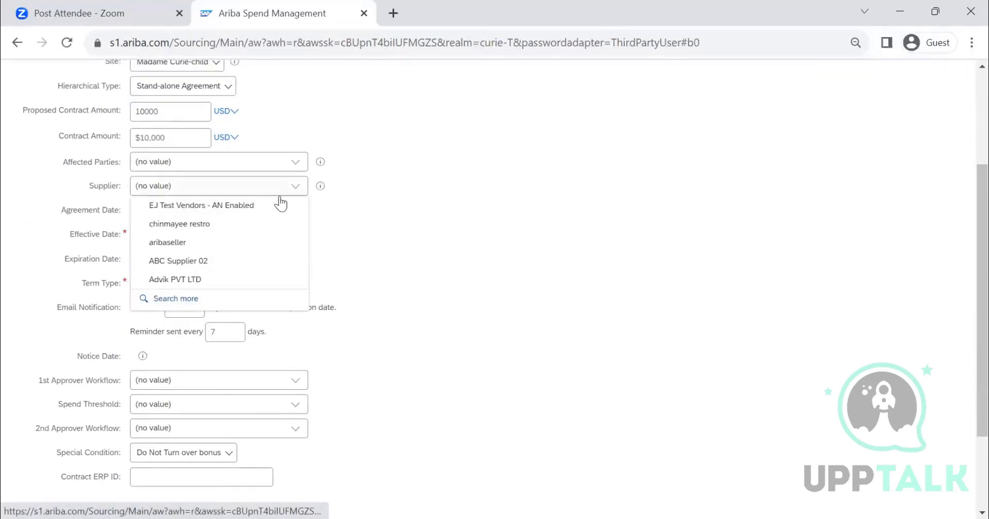
left_click(264, 205)
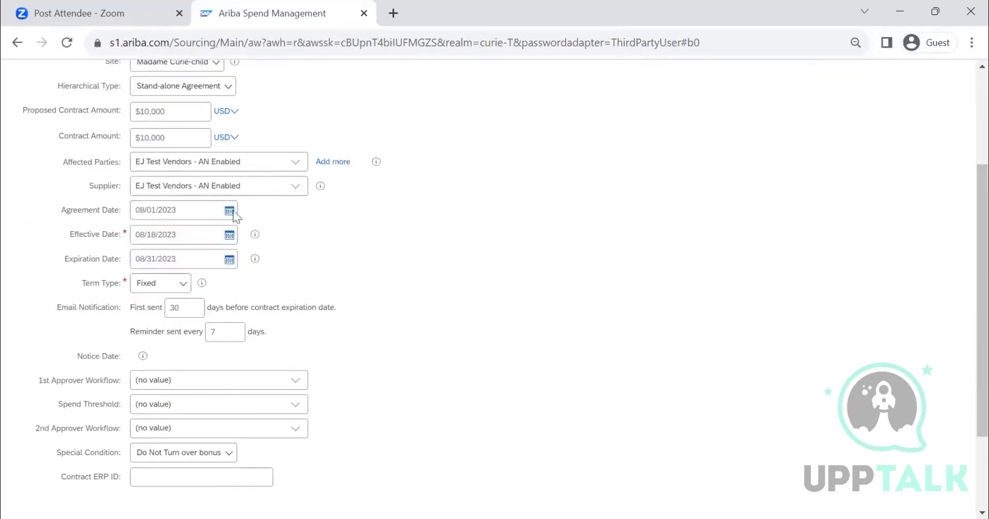
scroll(356, 260, "down", 3)
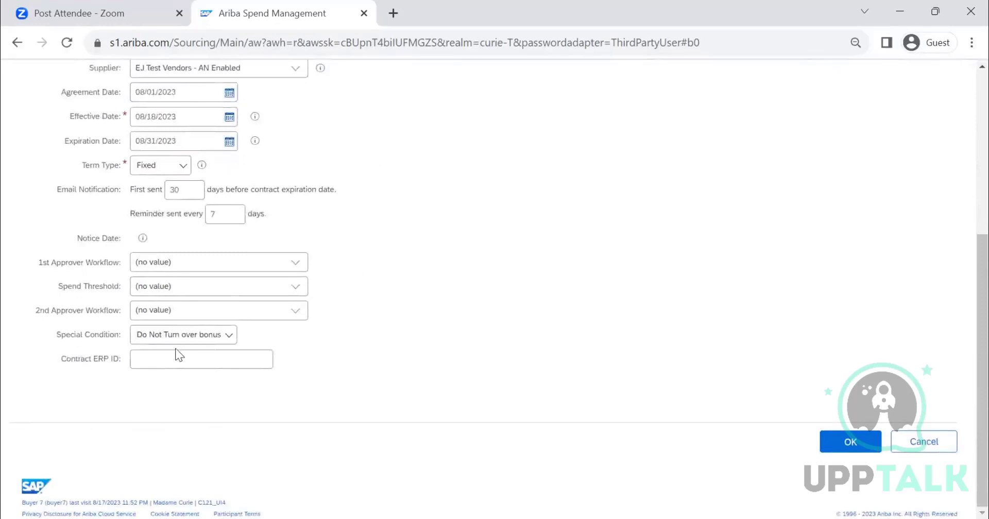
scroll(214, 371, "up", 6)
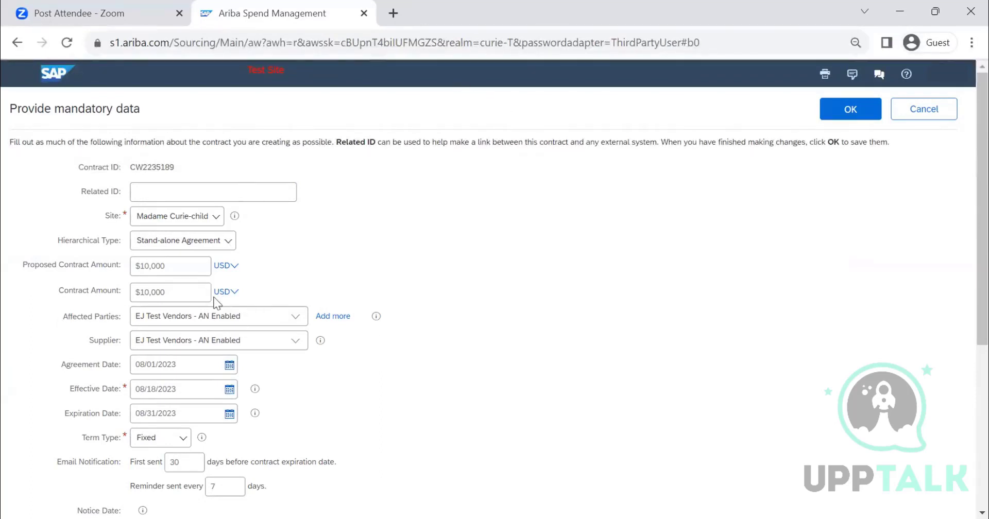
Check the mandatory contract data and submit it to open the contract terms definitions.
scroll(159, 288, "down", 10)
scroll(379, 311, "up", 10)
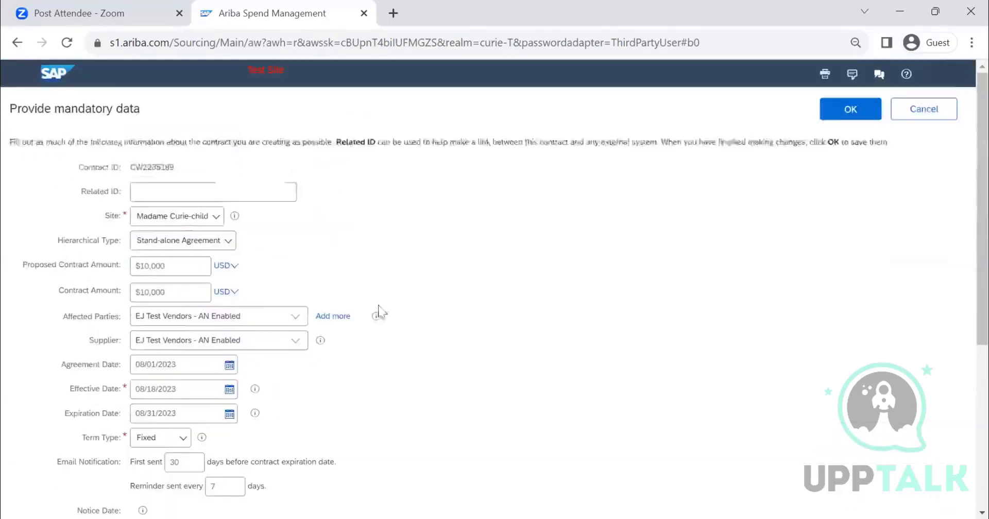
left_click(824, 114)
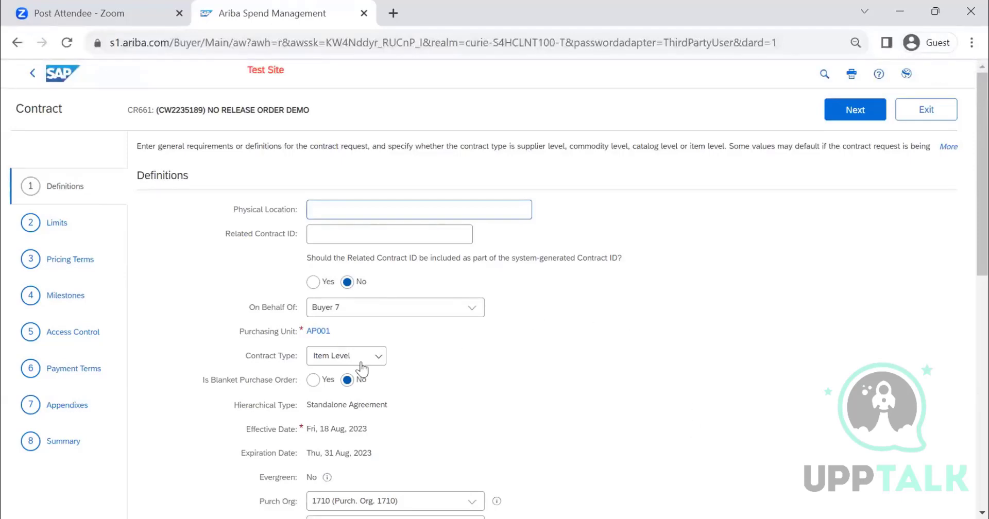
Set Release Required to No with invoicing against the contract allowed, and review the remaining contract definitions.
scroll(545, 309, "down", 6)
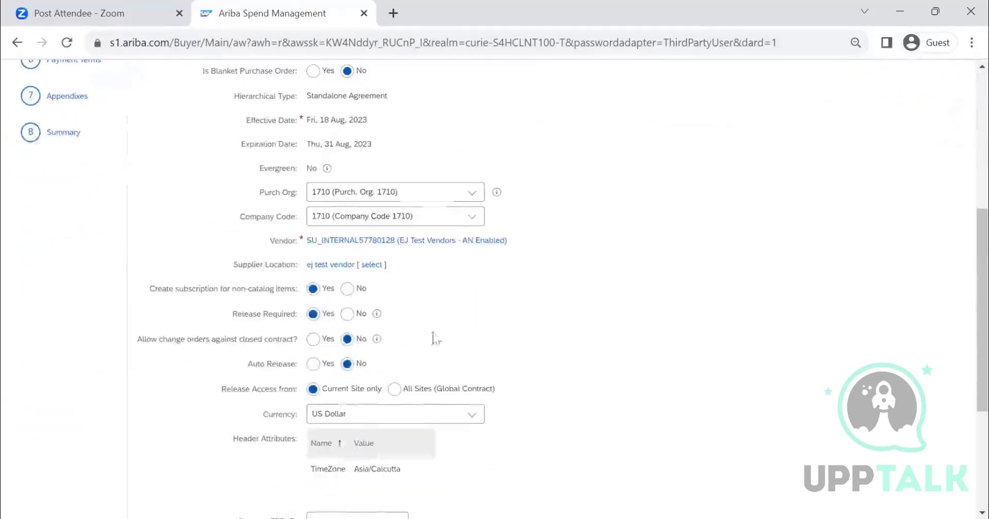
left_click(349, 314)
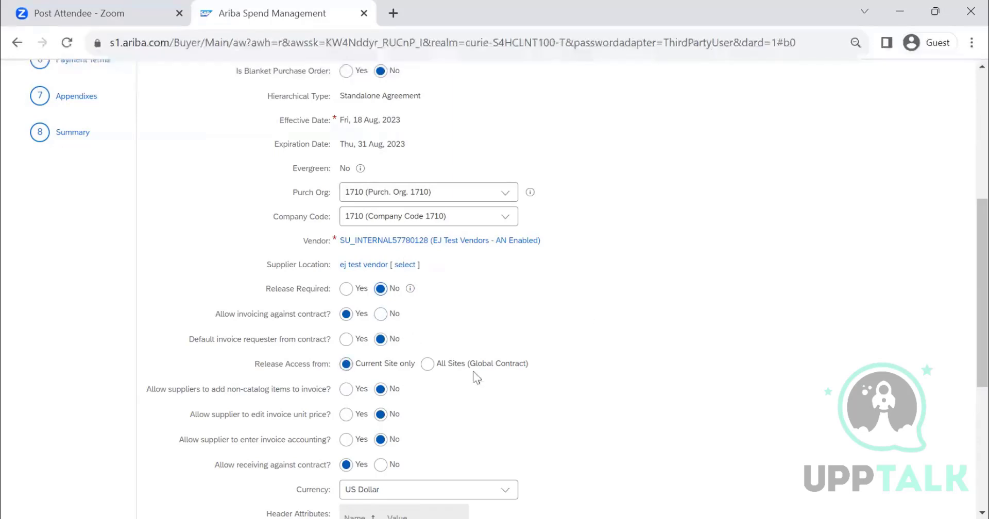
left_click(346, 315)
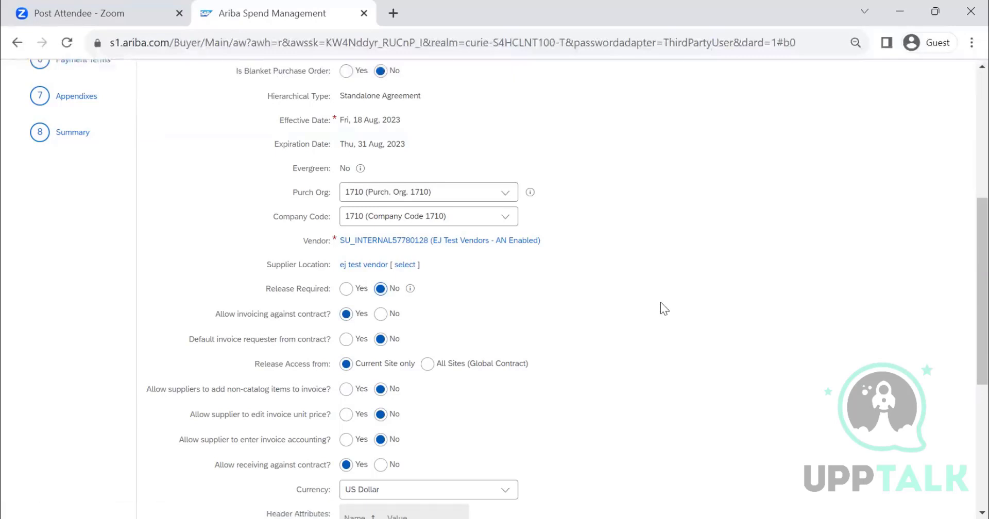
scroll(652, 293, "down", 2)
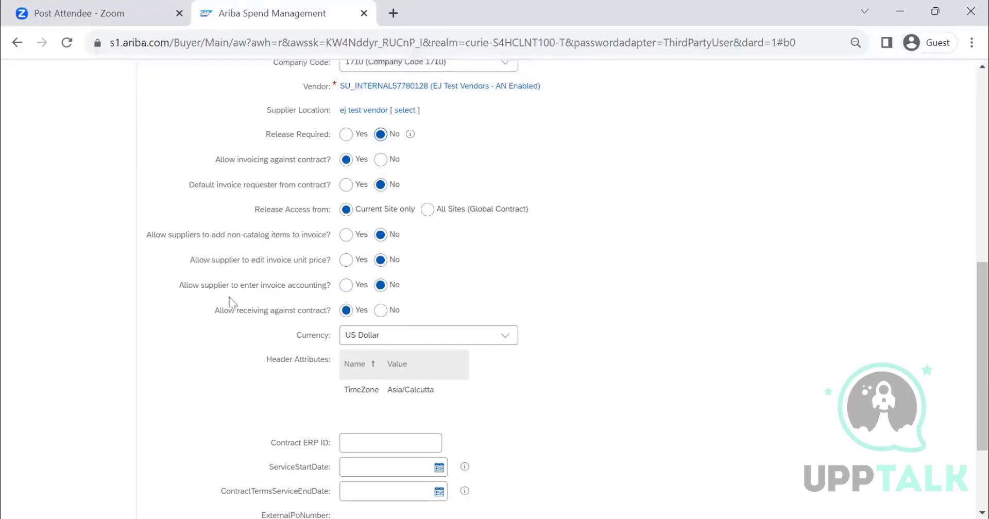
scroll(257, 278, "down", 3)
scroll(258, 280, "up", 12)
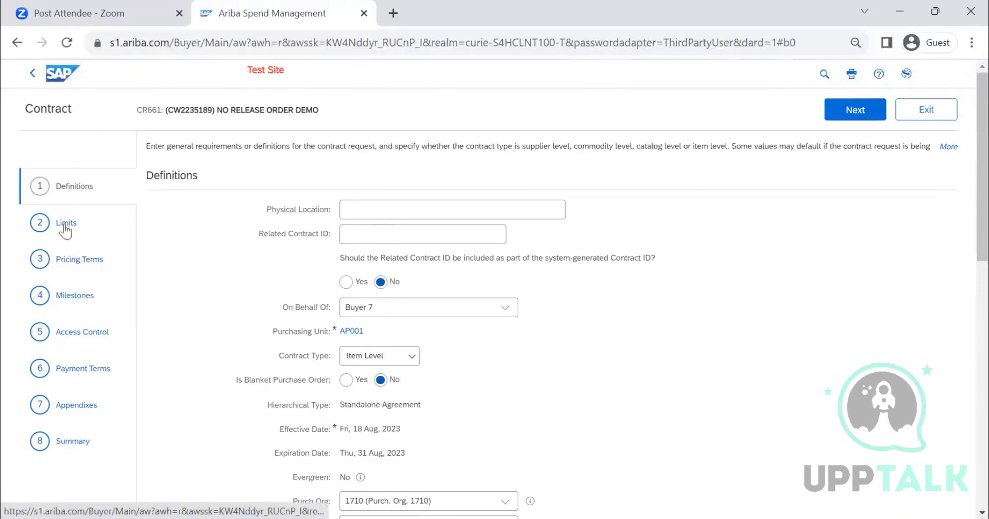
Set the contract's maximum limit to 10000 USD and proceed to the pricing terms.
left_click(68, 227)
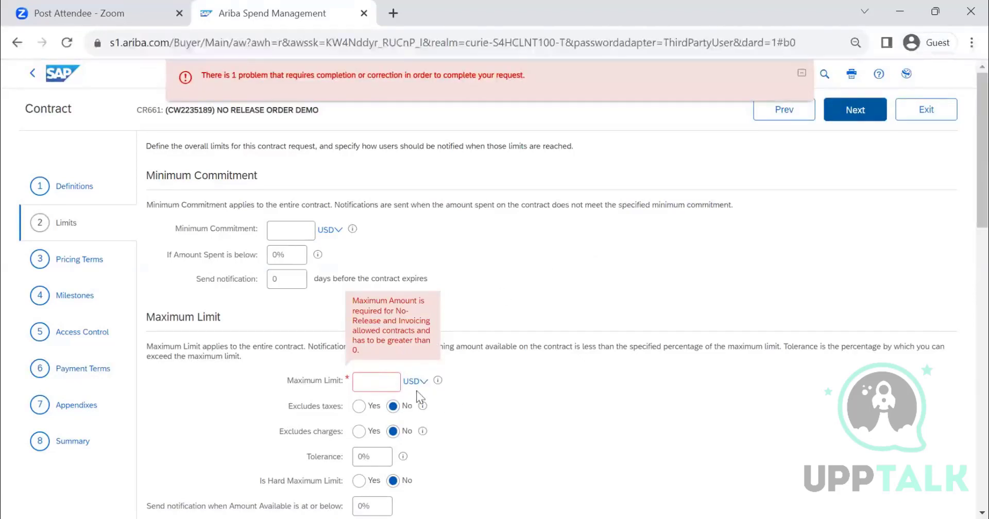
left_click(388, 382)
type("10000")
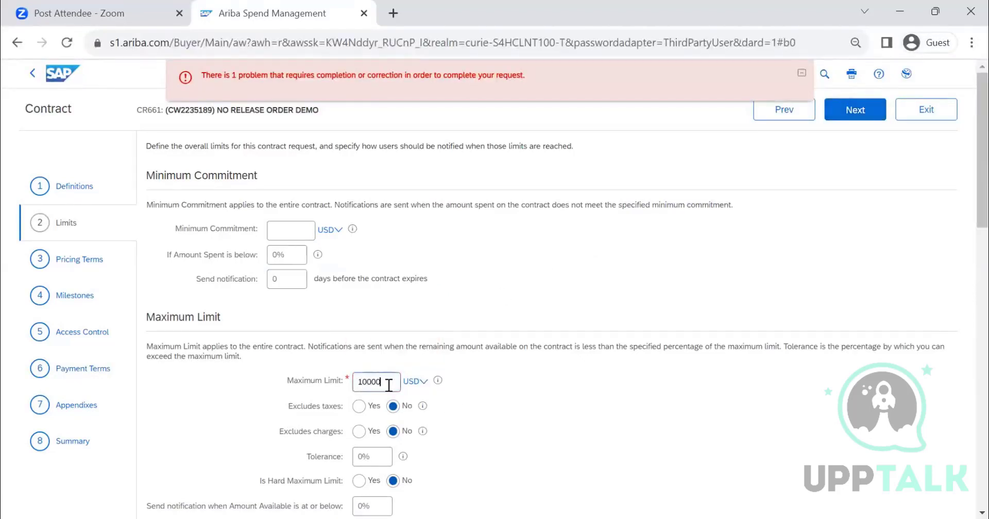
left_click(858, 116)
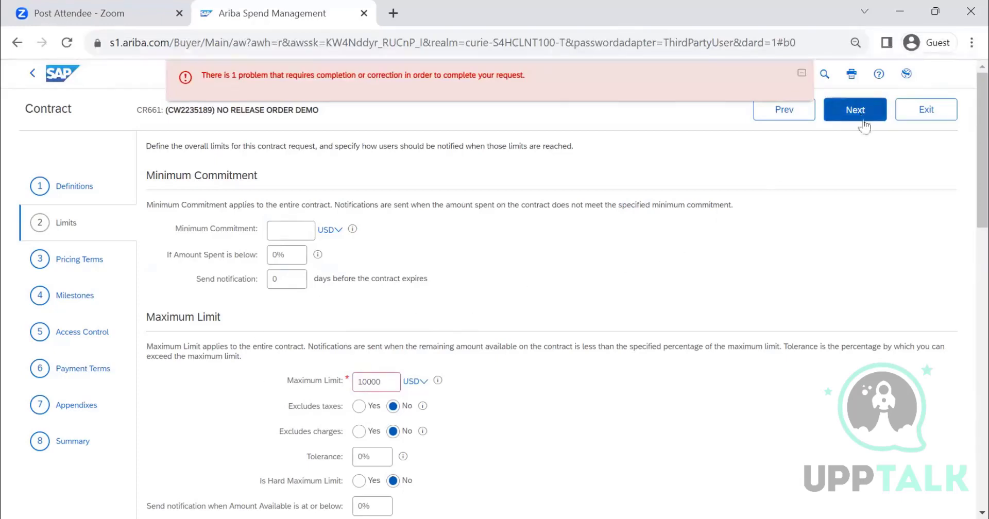
Add an item under Fixed and Recurring Fees with the full description RENT.
scroll(271, 235, "down", 2)
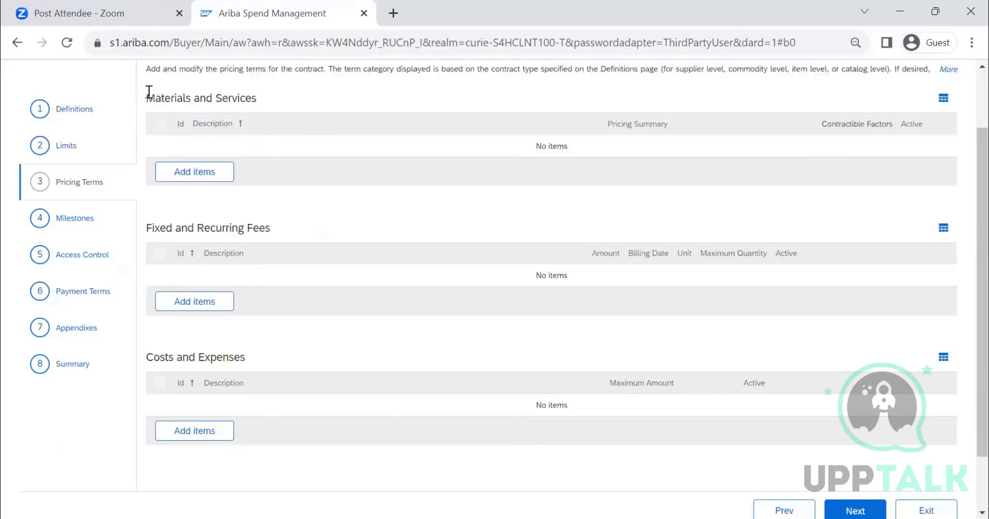
left_click_drag(147, 98, 262, 102)
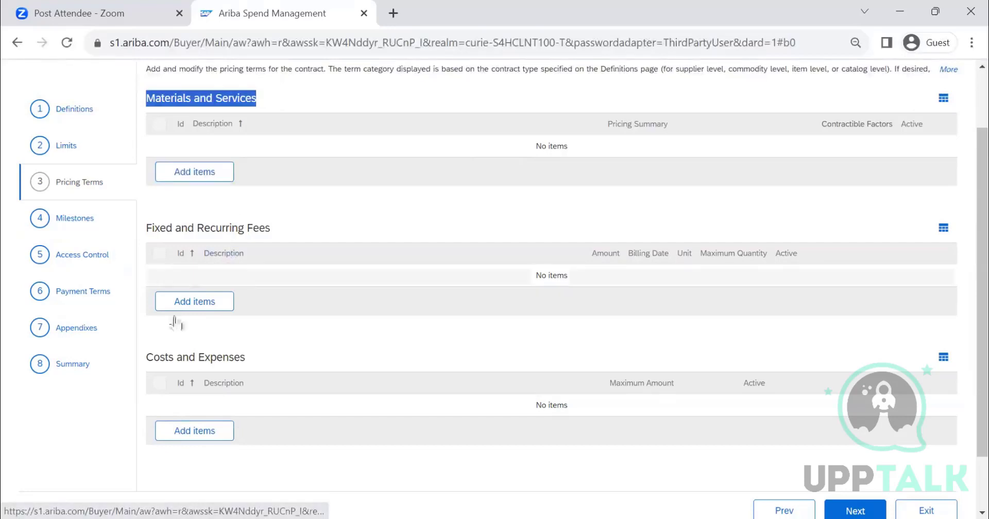
left_click(199, 303)
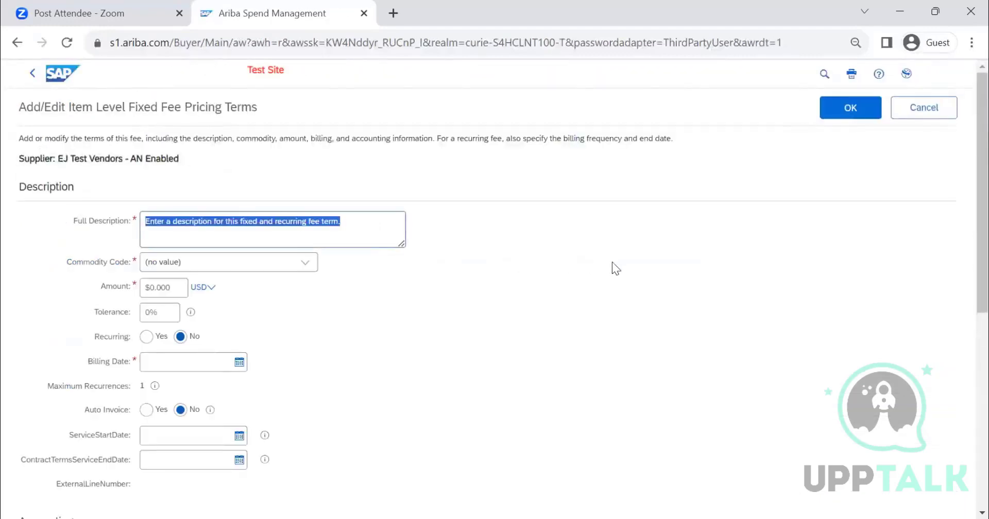
type("RENT")
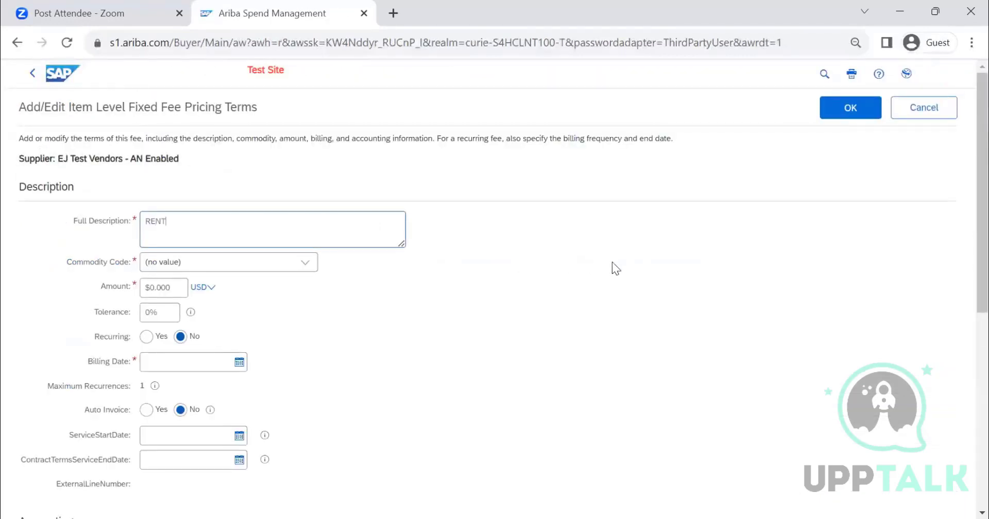
Search the commodity codes for RENT and assign Vehicle rental to the fee.
left_click(305, 263)
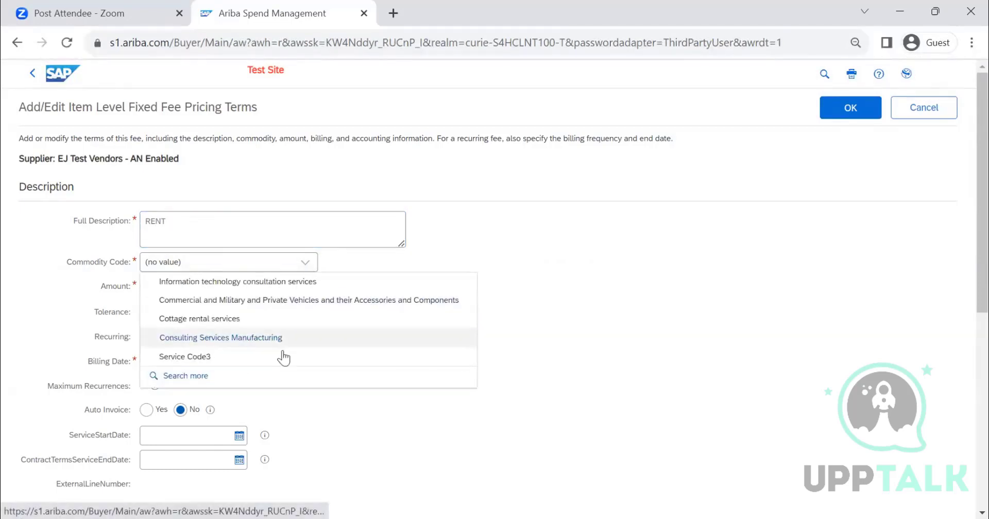
left_click(272, 376)
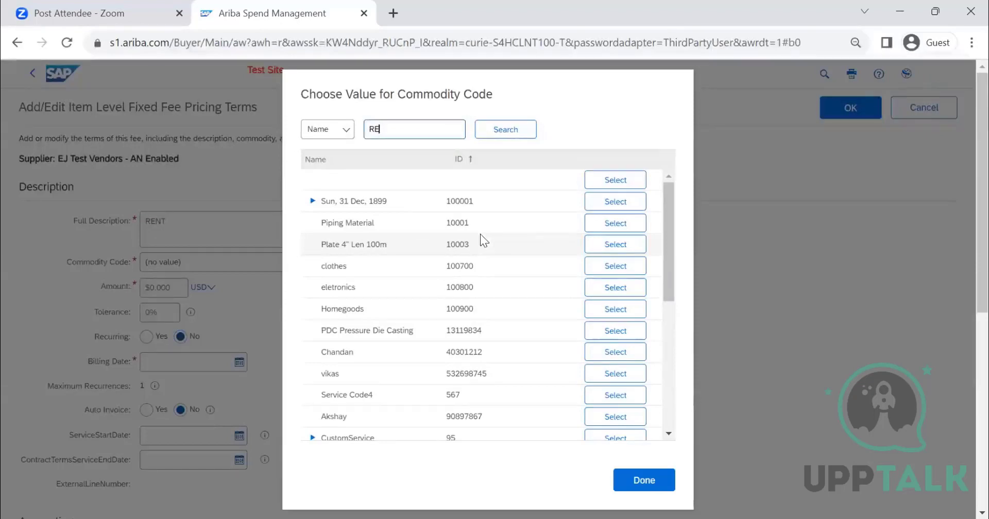
type("NT")
key("Return")
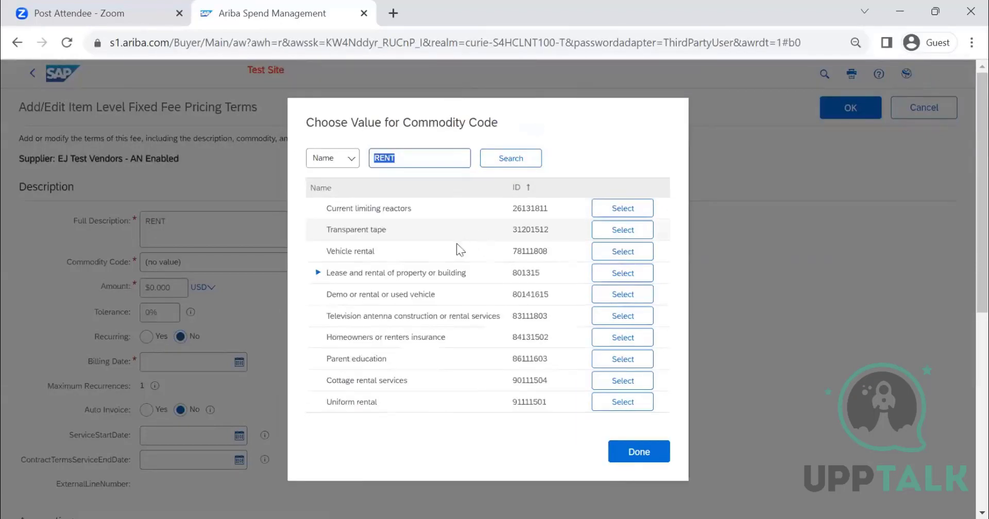
left_click(621, 252)
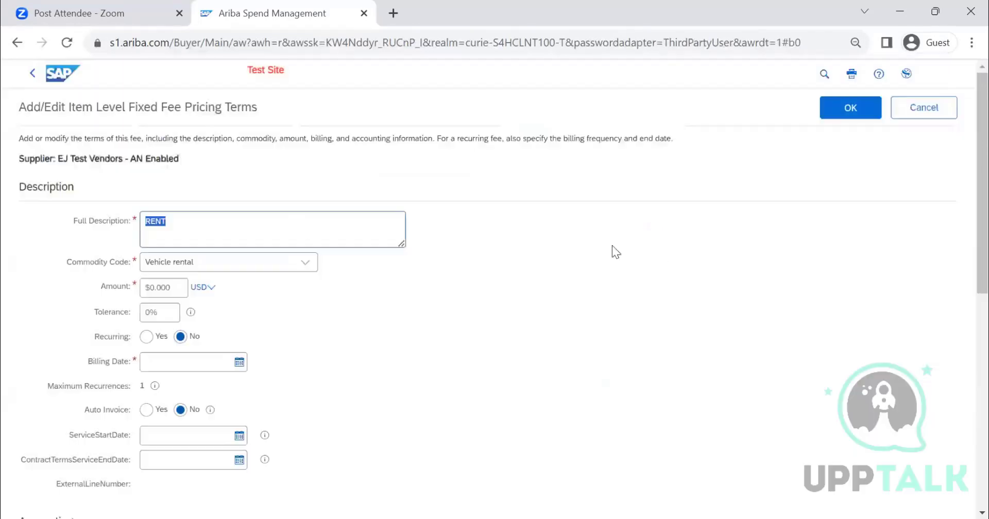
Set the fee amount to 1000 USD and make the fee recurring.
left_click(178, 287)
type("1")
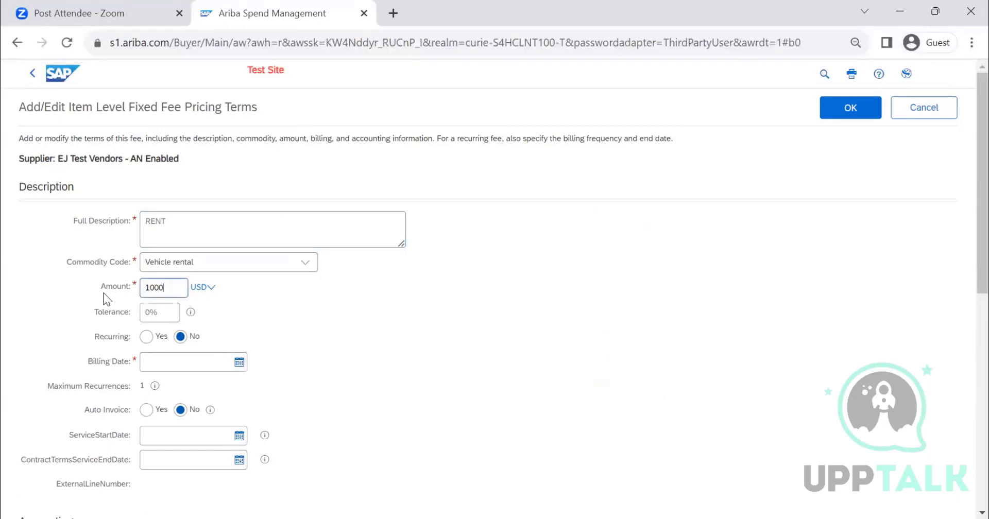
type("000")
left_click(146, 337)
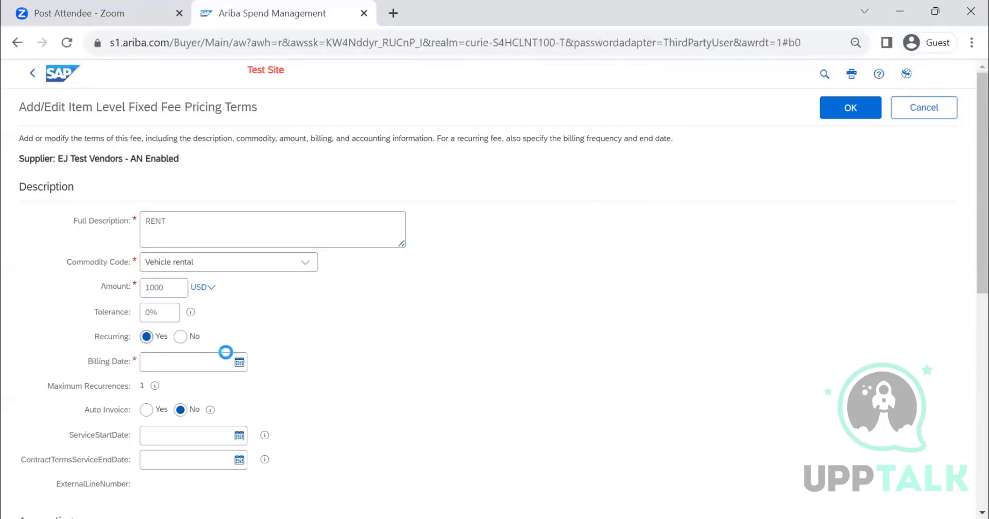
Review the available frequency values for the recurring fee and close the list without choosing another one.
scroll(441, 285, "down", 3)
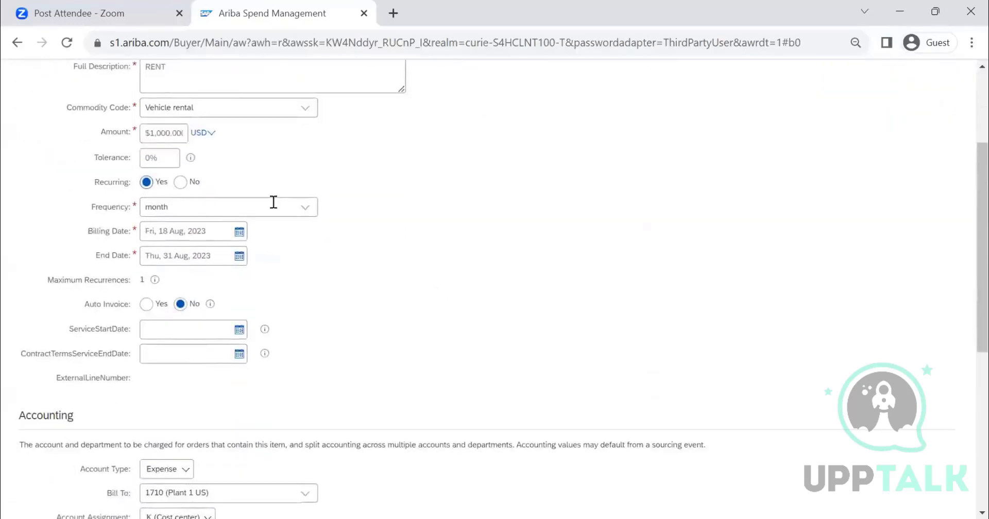
left_click(309, 211)
left_click(350, 245)
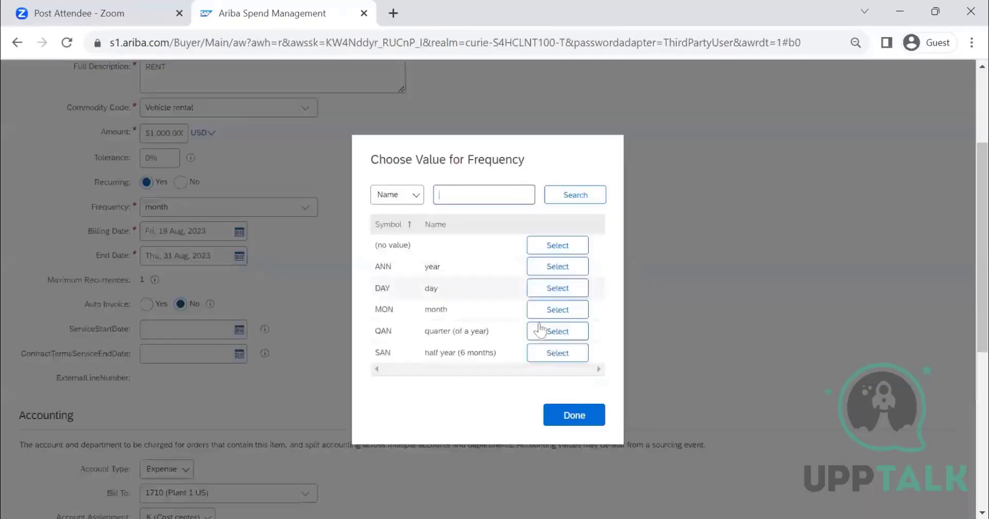
scroll(562, 319, "down", 5)
scroll(566, 330, "up", 3)
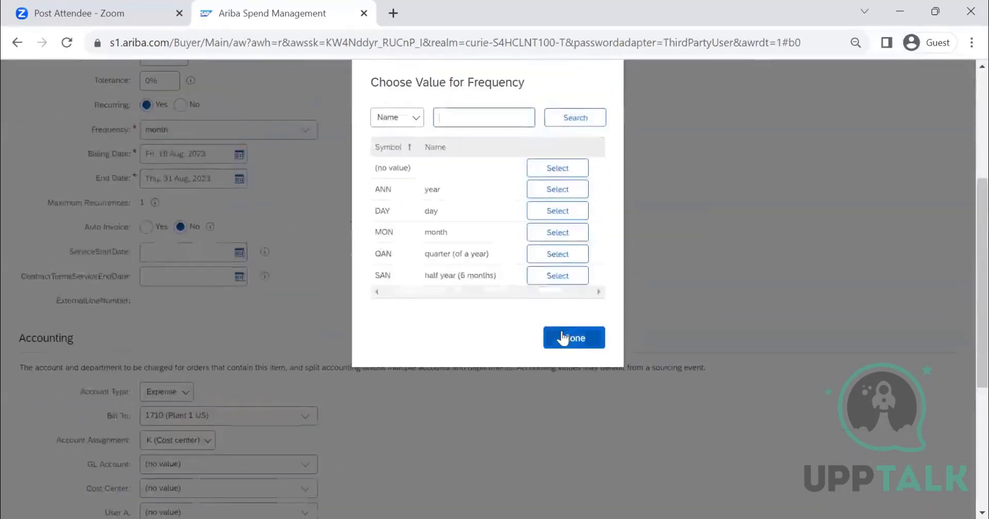
left_click(573, 339)
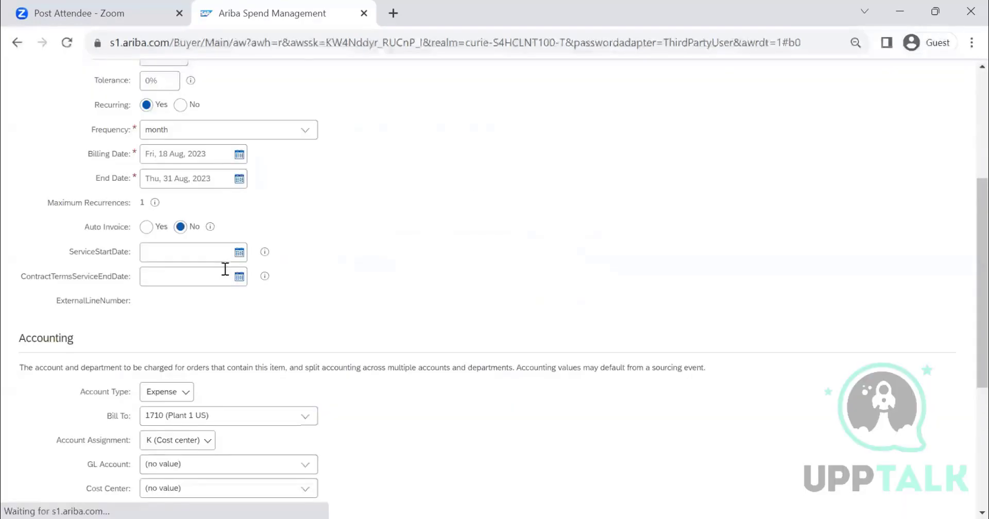
Set the fee's billing date to 1 Aug 2023 and its end date to 31 Mar 2024.
left_click(238, 154)
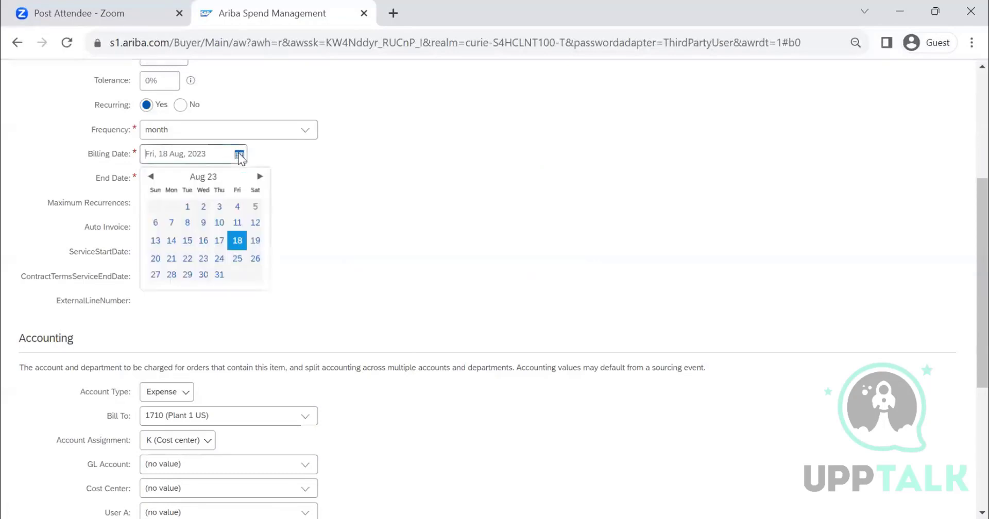
left_click(187, 206)
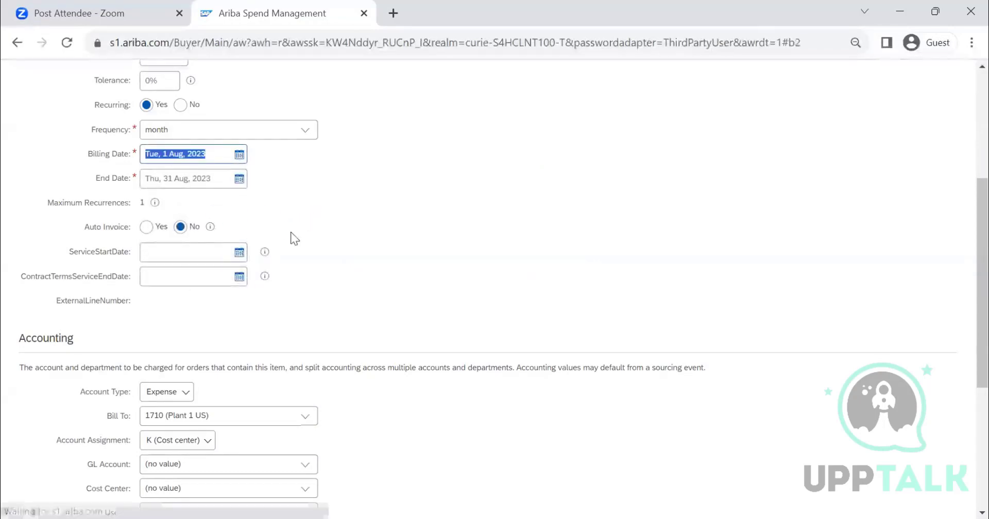
left_click(240, 179)
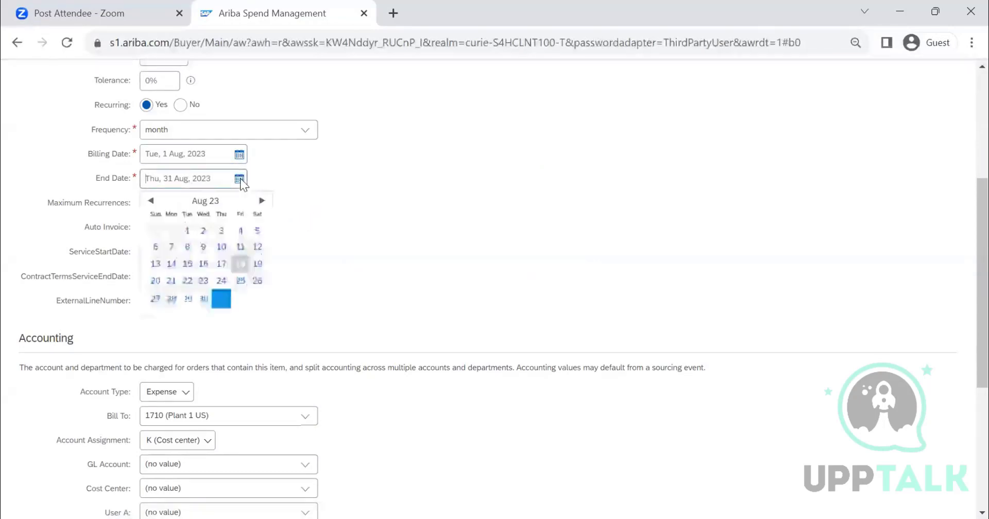
left_click(262, 200)
left_click(255, 200)
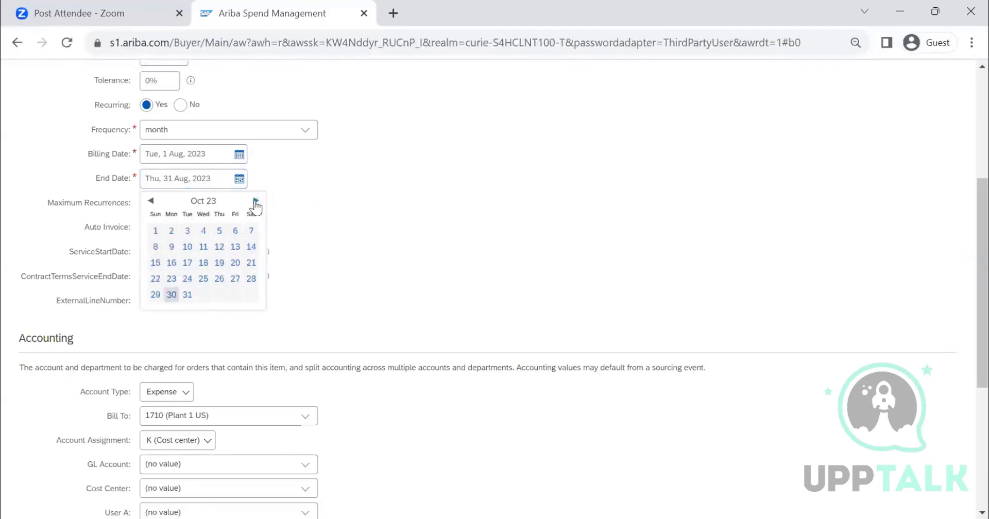
left_click(255, 201)
left_click(255, 200)
left_click(255, 200)
left_click(255, 201)
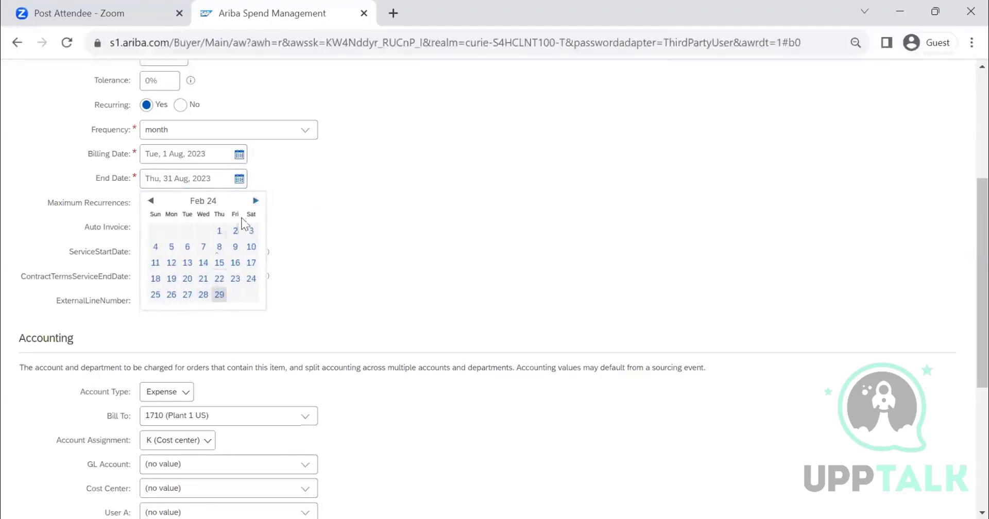
left_click(255, 201)
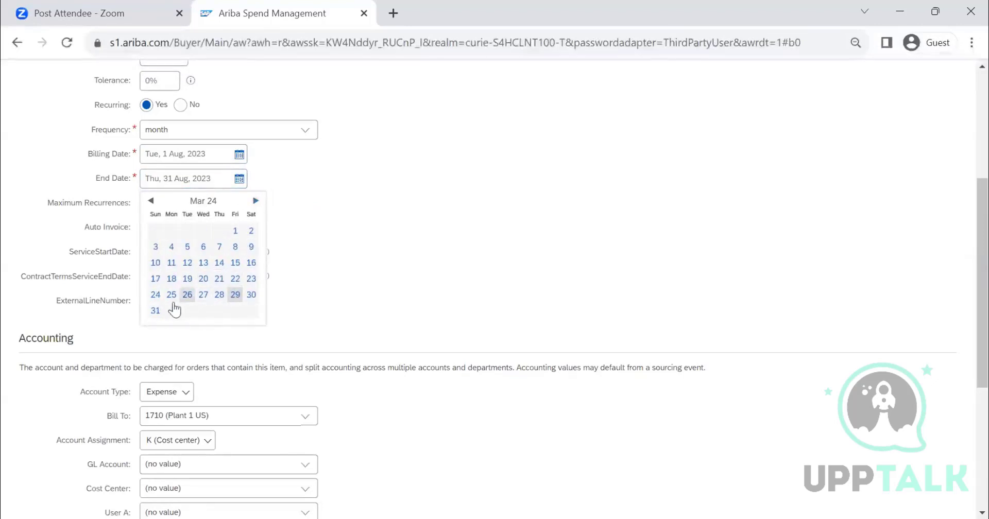
left_click(155, 310)
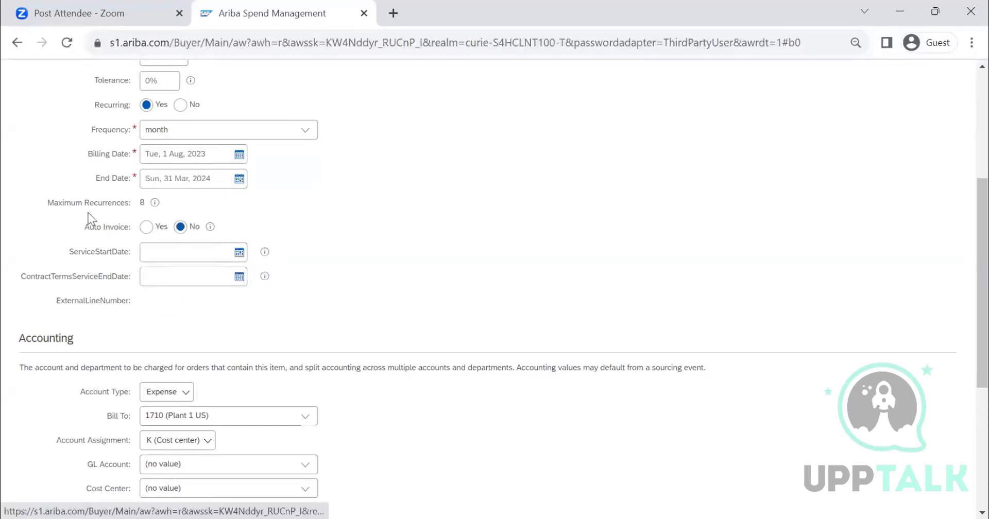
Enable Auto Invoice for the RENT fee and review its description, amount, frequency and dates.
left_click(147, 228)
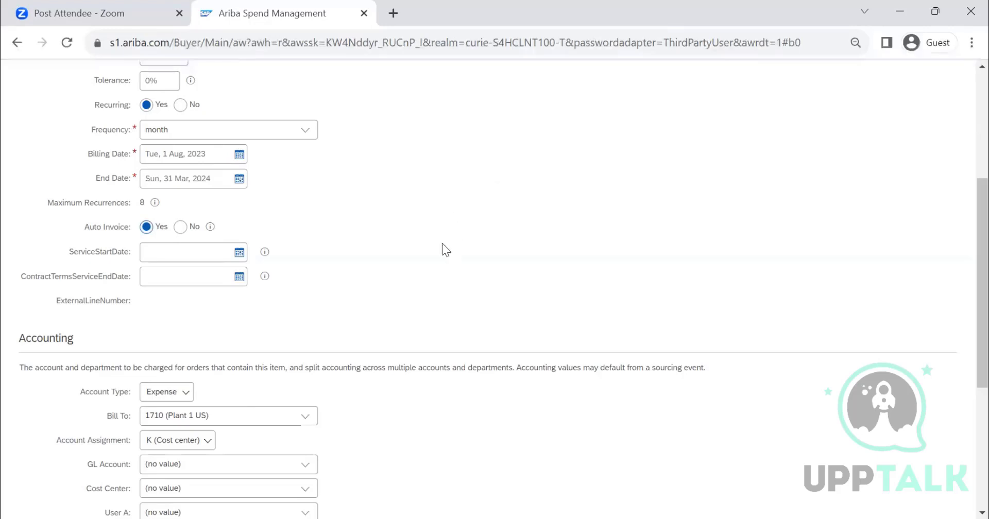
scroll(283, 296, "up", 2)
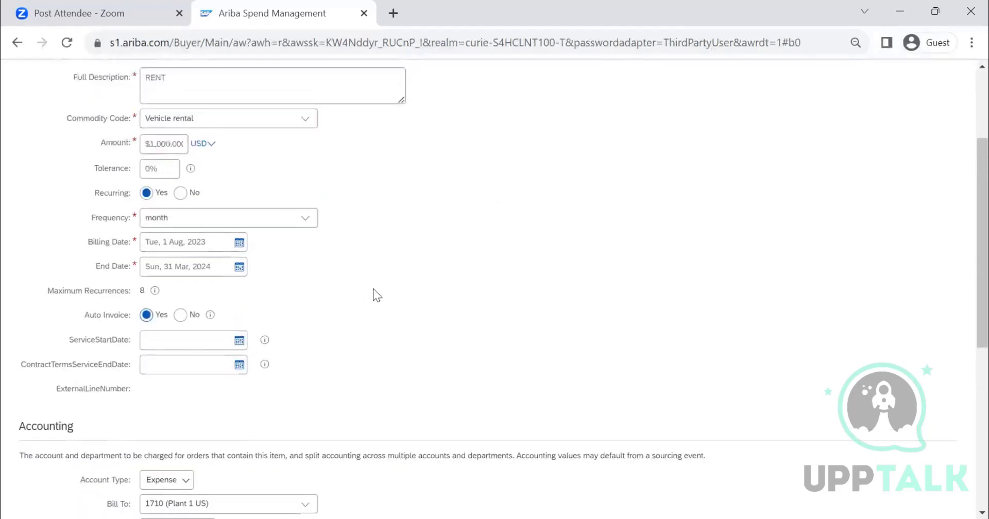
scroll(373, 288, "up", 3)
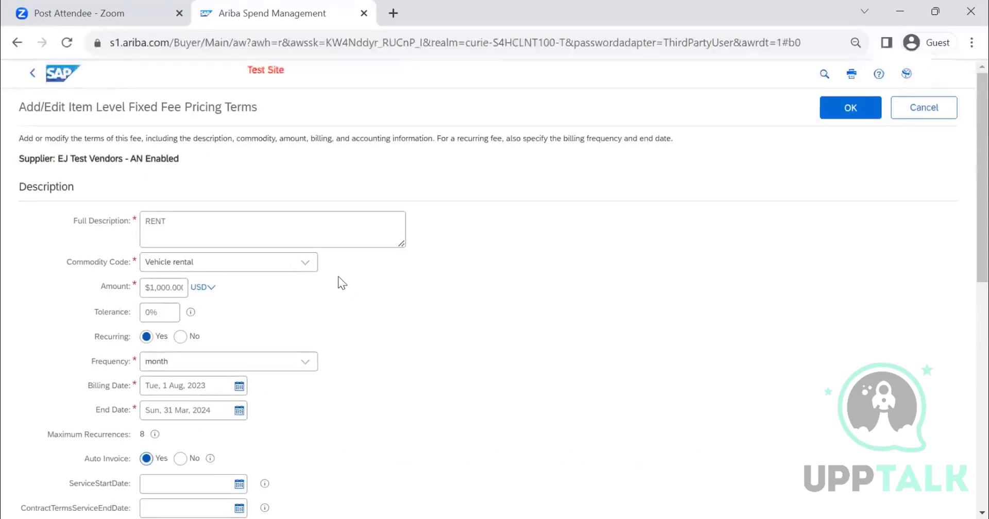
scroll(338, 283, "down", 2)
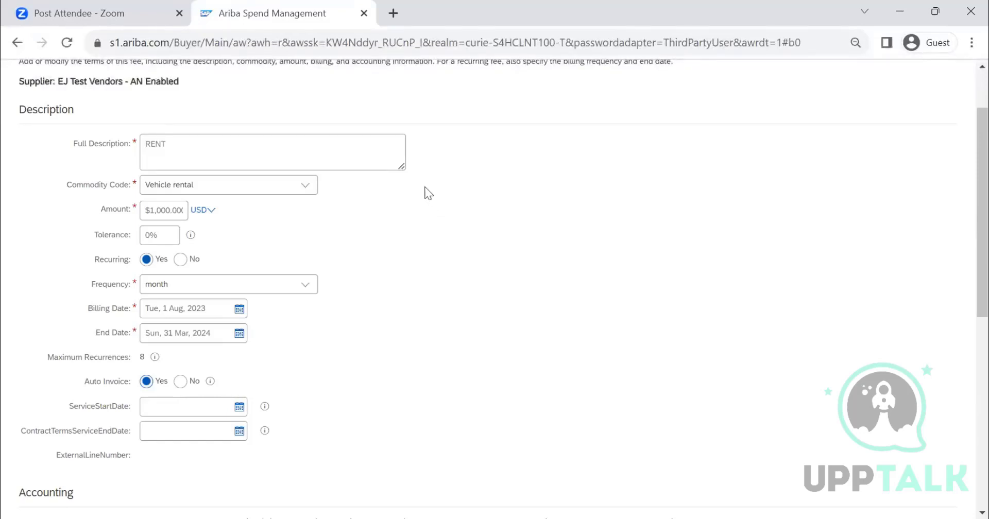
Review the RENT fee's accounting and shipping details and try to save the fee.
scroll(392, 224, "down", 2)
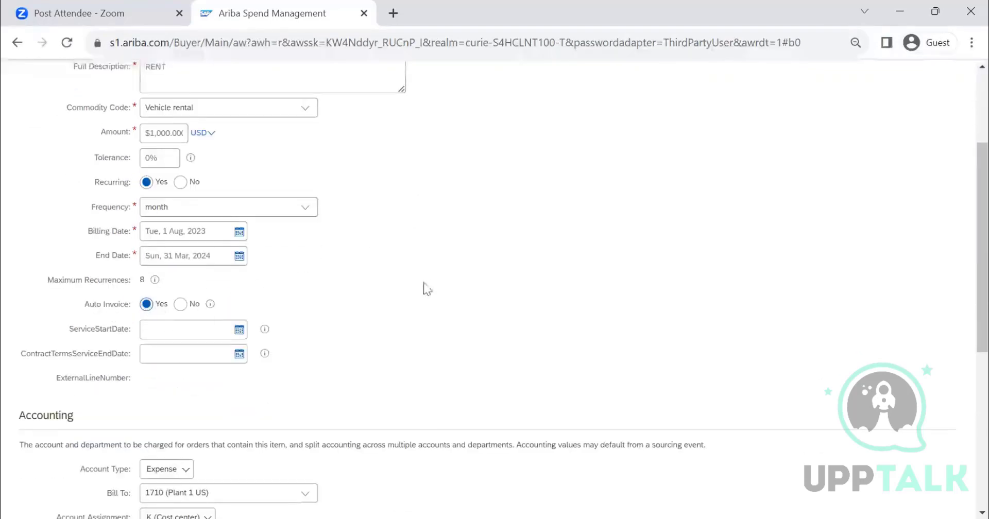
scroll(432, 287, "down", 1)
scroll(432, 286, "down", 3)
scroll(109, 210, "down", 3)
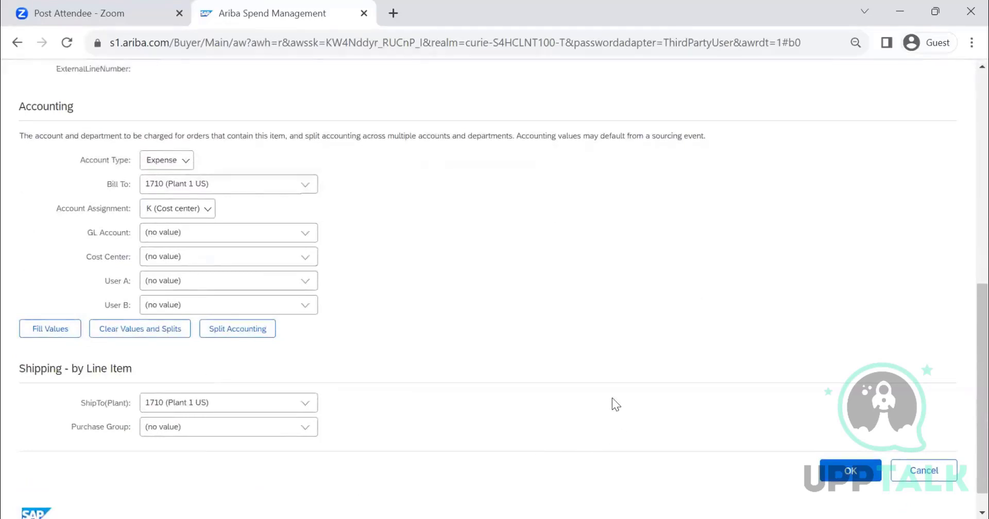
scroll(798, 207, "up", 10)
left_click(863, 115)
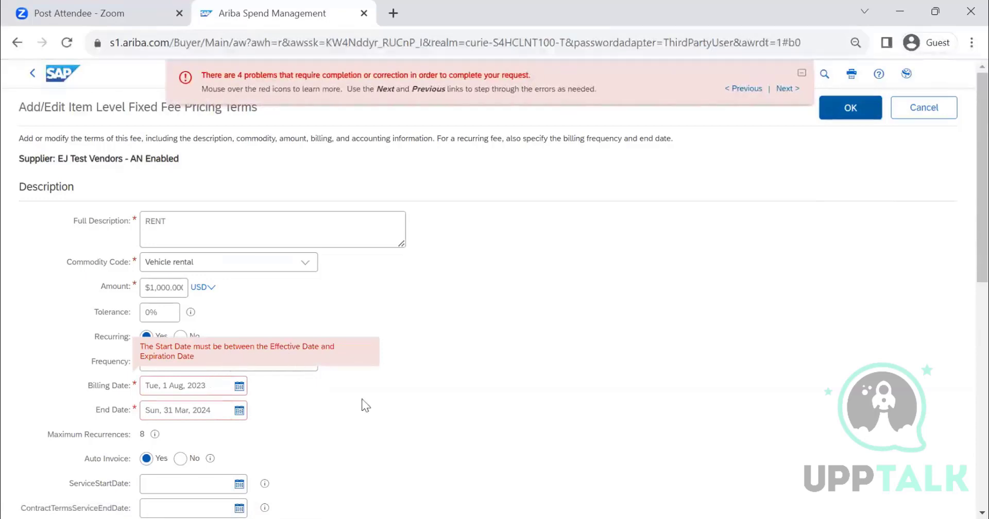
Set the fee's billing date to 1 Sep 2023 and try to save the fee again.
left_click(239, 386)
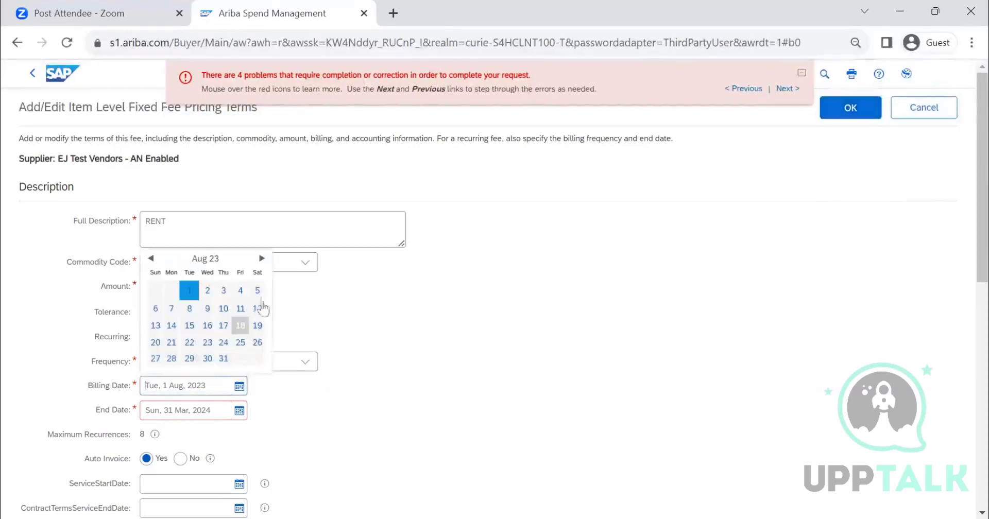
left_click(256, 258)
left_click(234, 285)
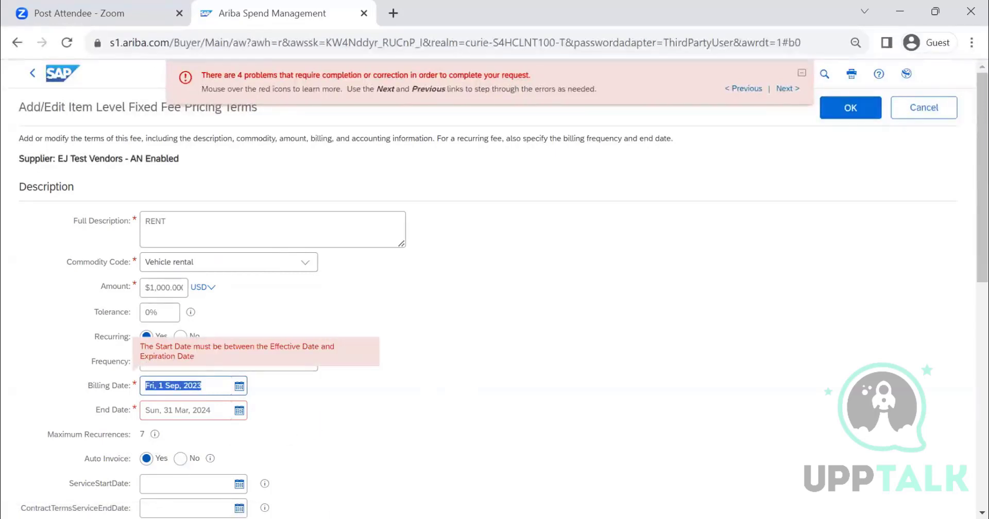
left_click(847, 107)
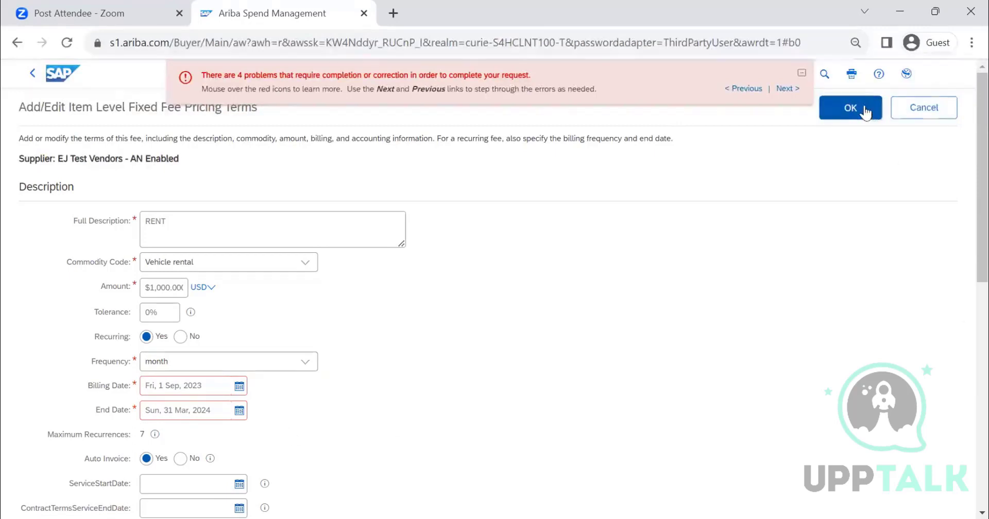
Cancel the fee entry, exit the contract request and save it.
left_click(953, 118)
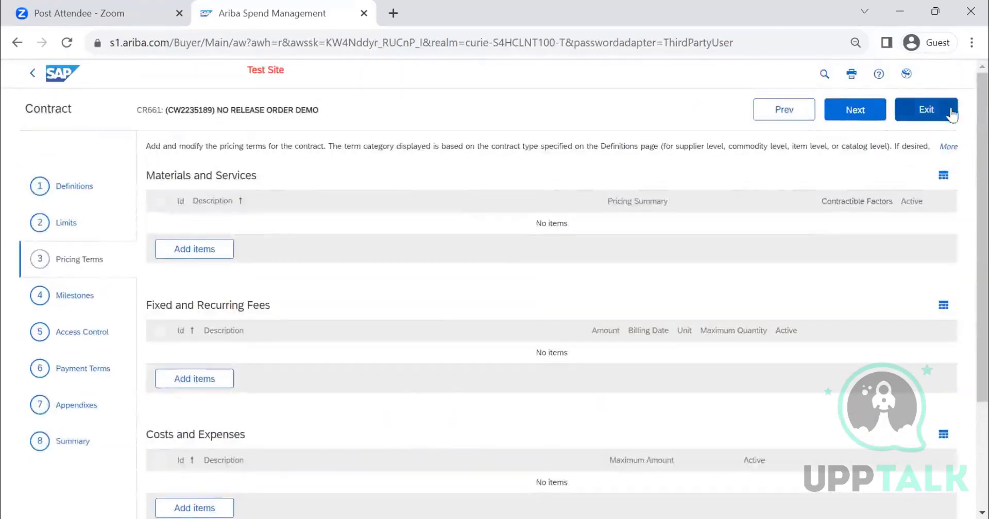
left_click(951, 115)
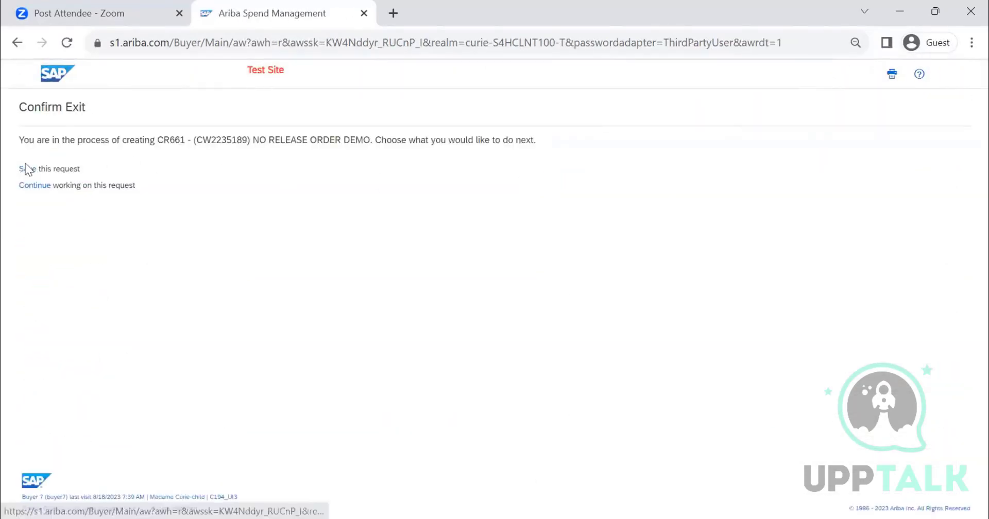
left_click(28, 184)
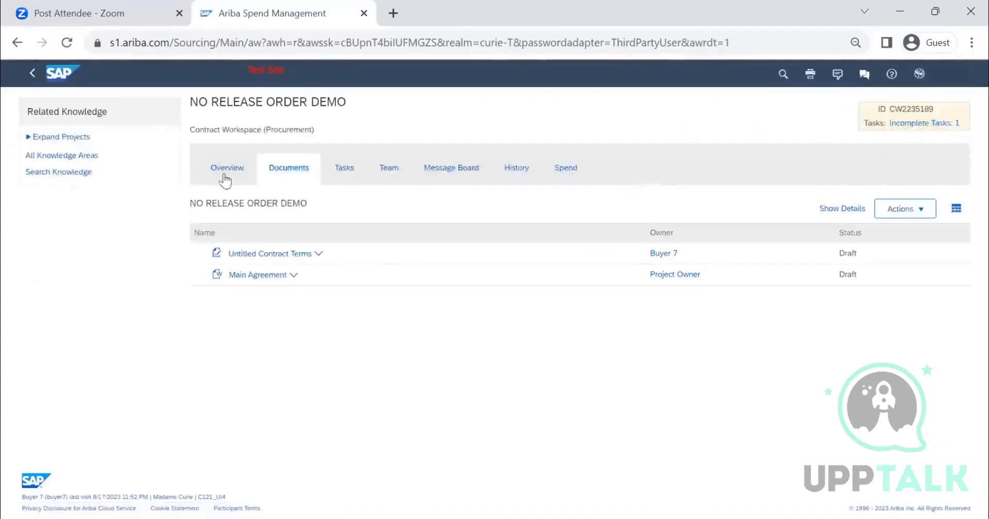
Edit the contract term attributes in the workspace overview and set the effective date to 08/01/2023.
scroll(492, 283, "down", 5)
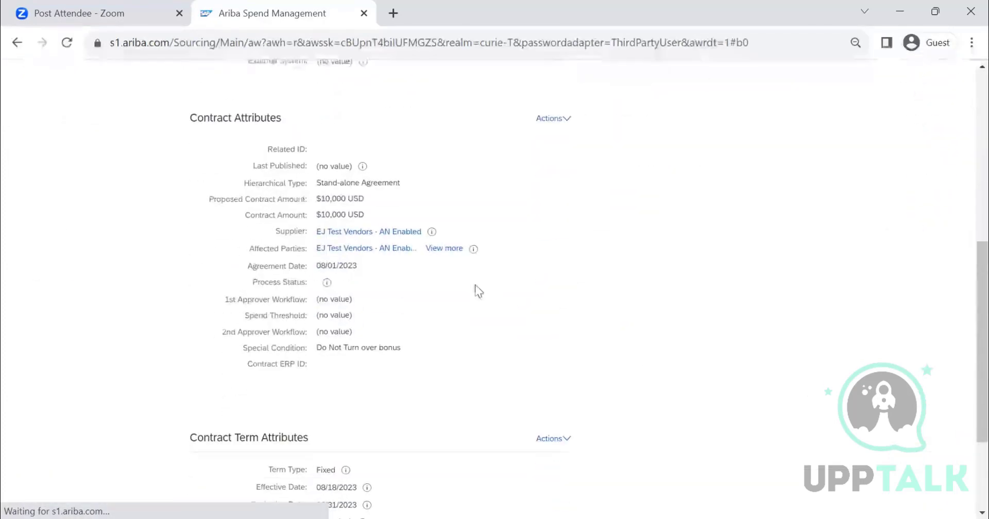
scroll(342, 361, "down", 3)
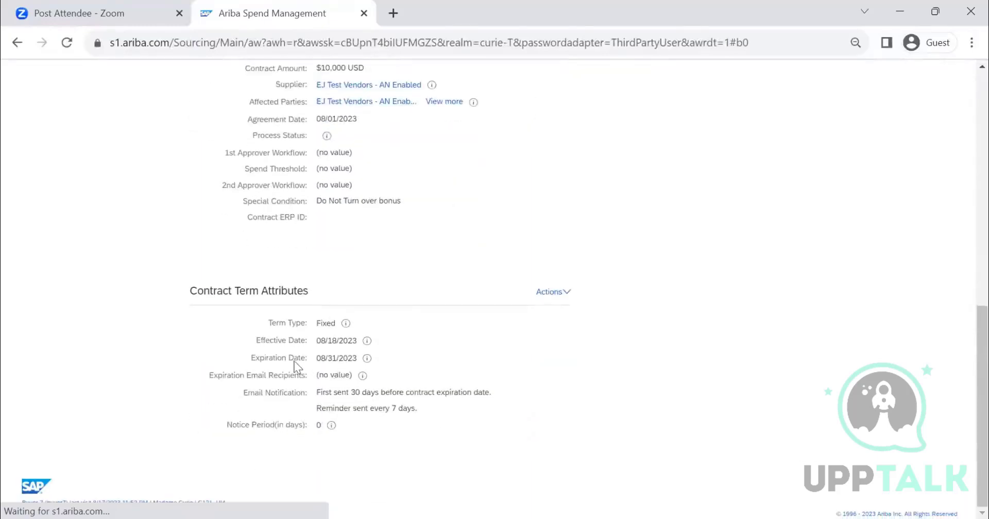
left_click(545, 292)
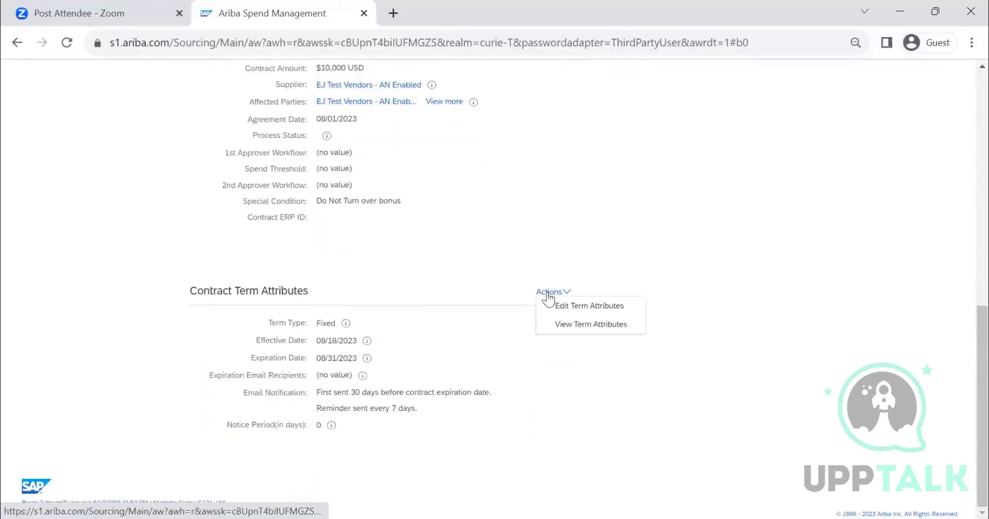
left_click(574, 308)
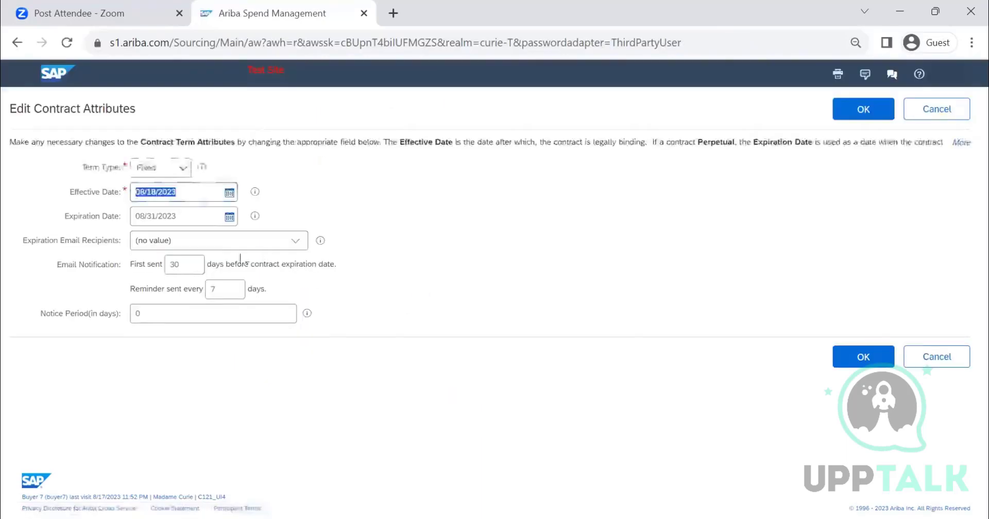
left_click(230, 192)
left_click(177, 245)
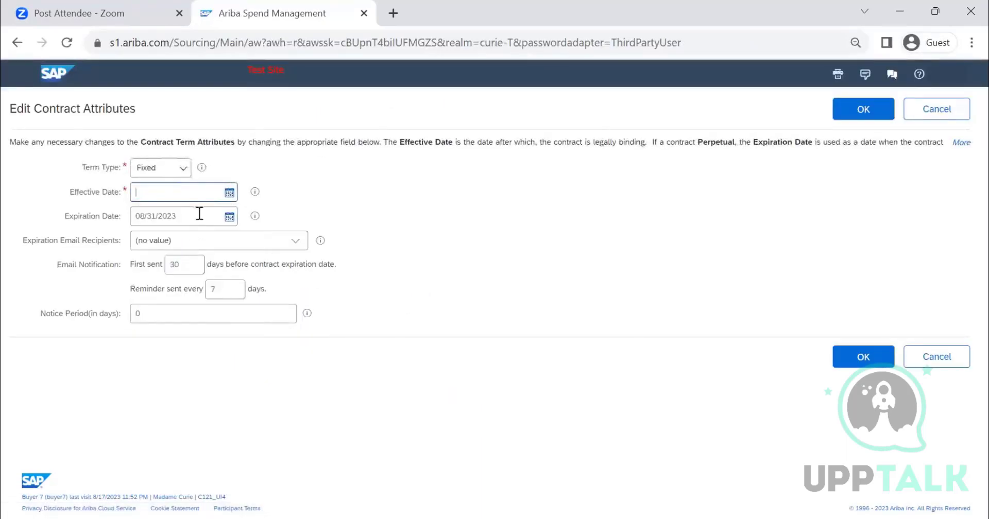
Set the contract's expiration date to 03/31/2024 and save the term attributes.
left_click(230, 217)
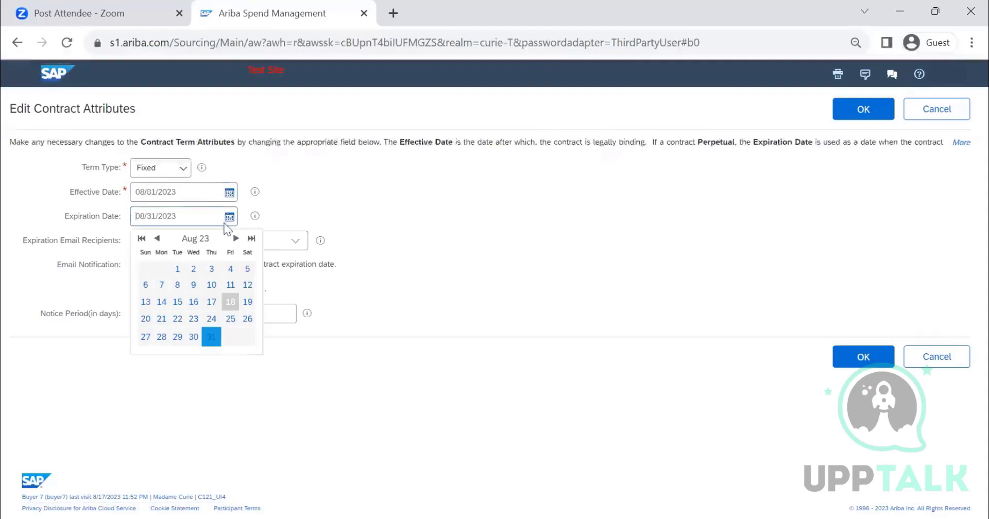
left_click(236, 239)
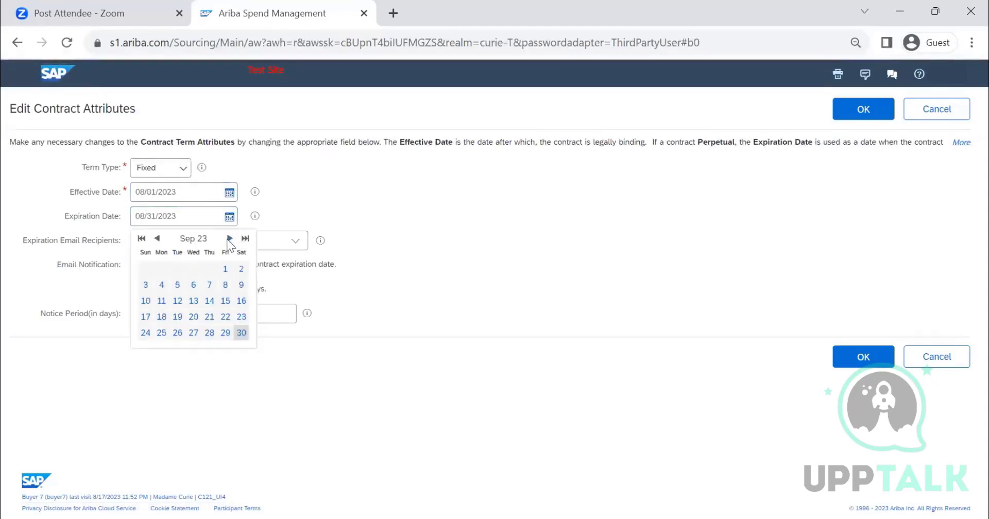
left_click(230, 239)
left_click(230, 239)
left_click(229, 239)
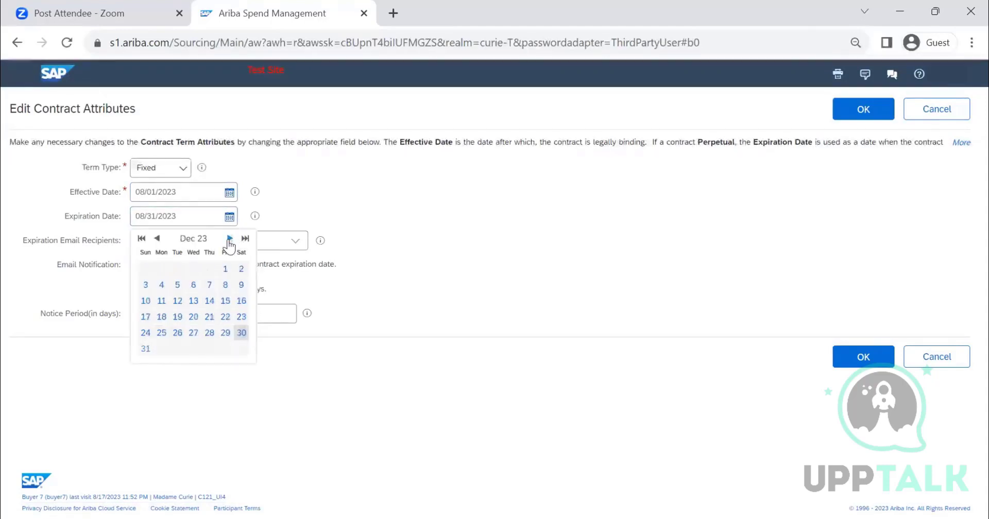
left_click(230, 239)
left_click(230, 238)
left_click(229, 239)
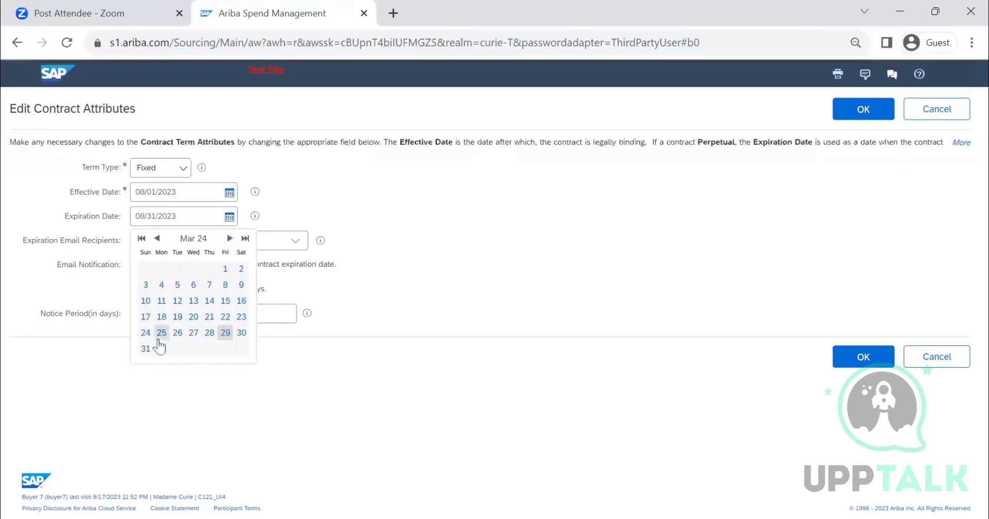
left_click(143, 349)
left_click(863, 109)
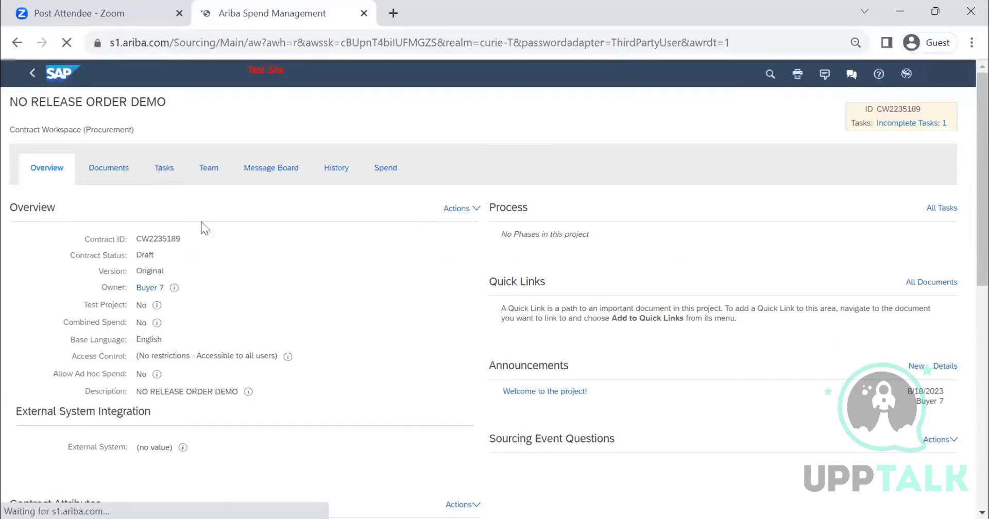
Check the workspace overview and reopen the Untitled Contract Terms document from the workspace's documents.
scroll(273, 342, "down", 6)
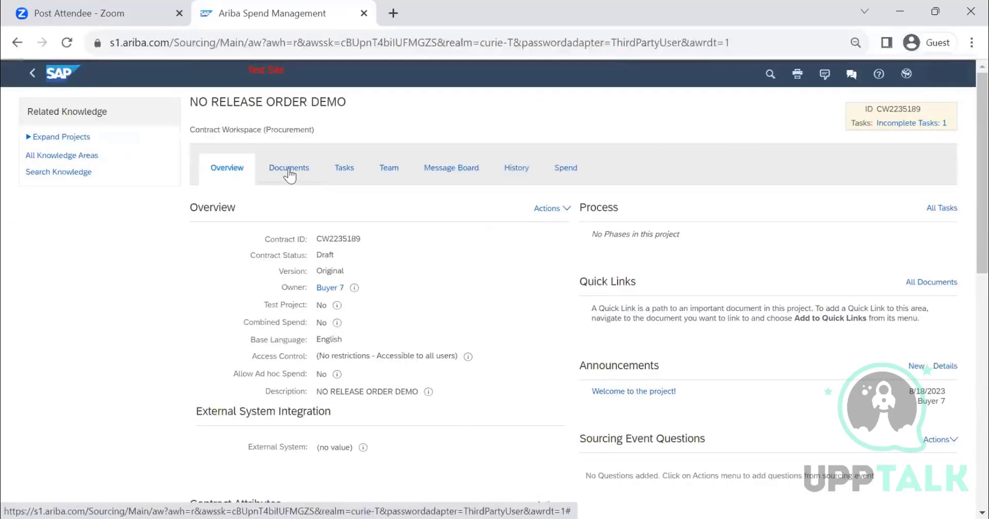
left_click(289, 175)
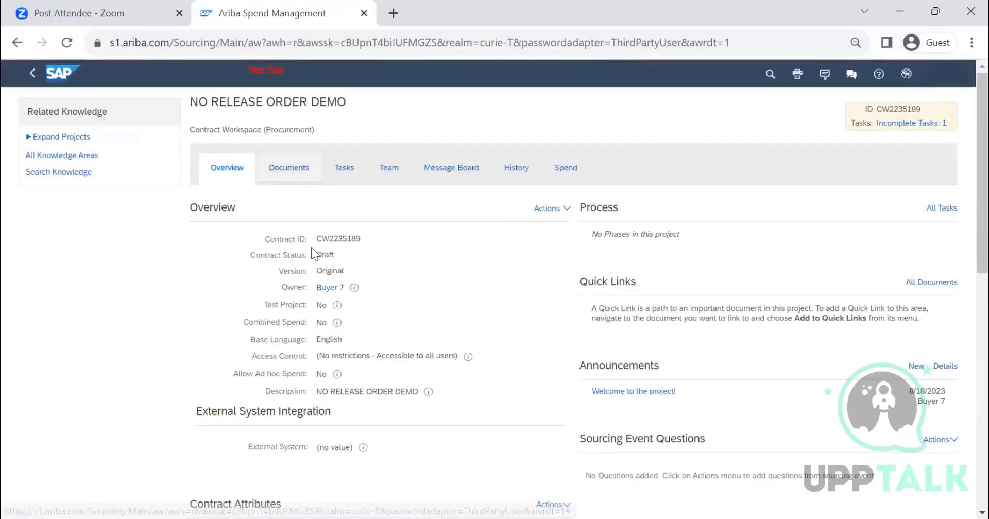
left_click(305, 262)
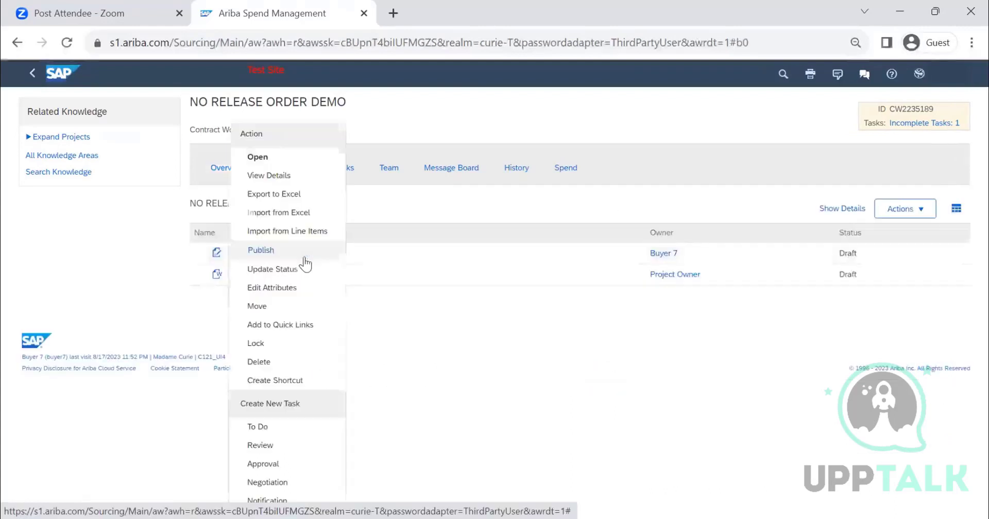
left_click(285, 162)
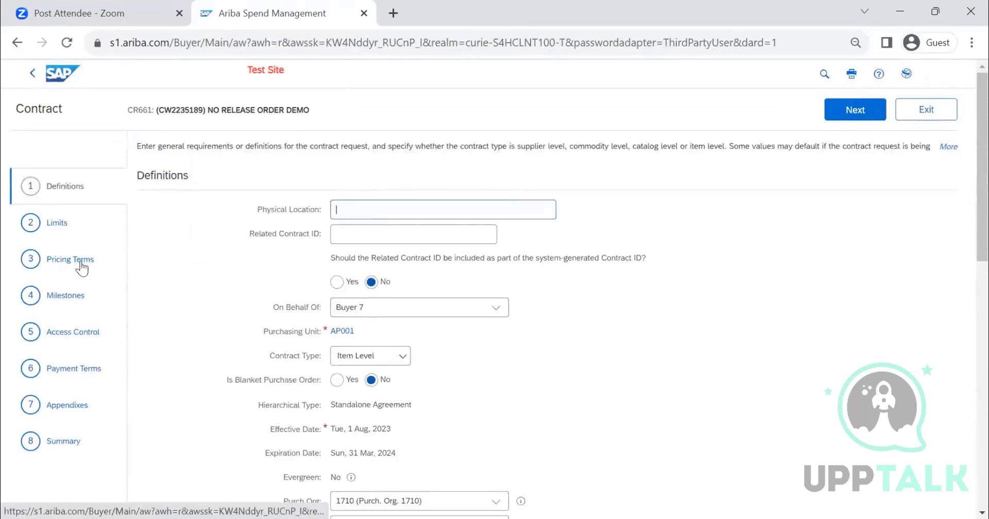
Add a fixed and recurring fee to the pricing terms with description RENT and commodity code Vehicle rental.
left_click(83, 262)
left_click(217, 381)
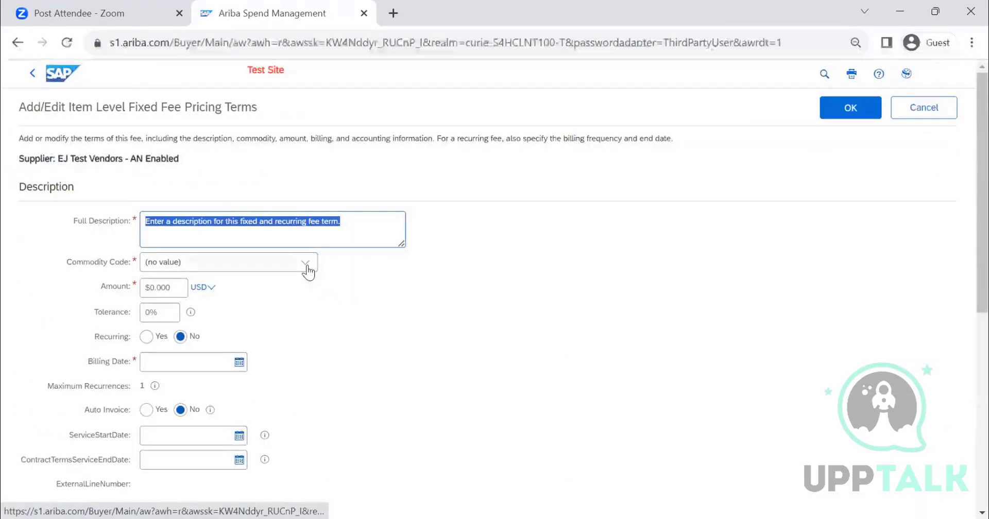
type("RENT")
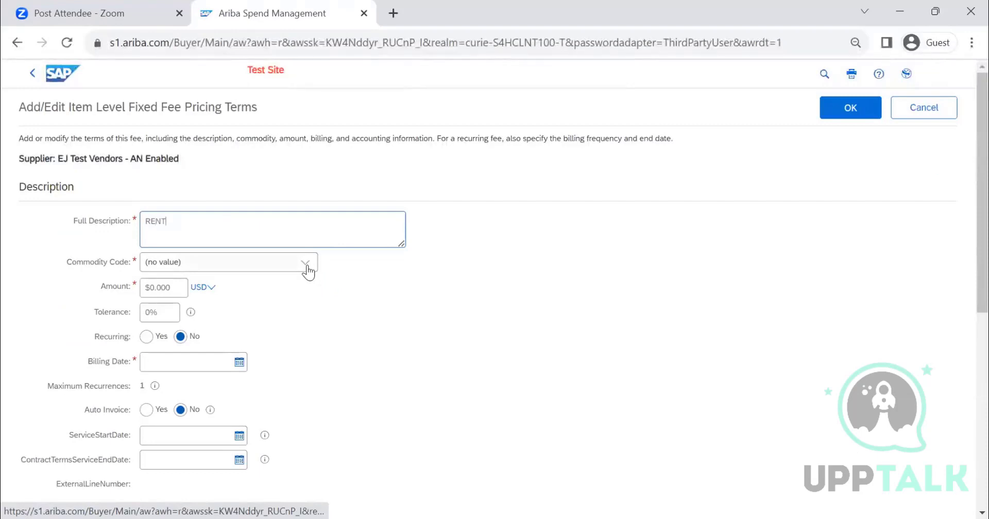
left_click(309, 269)
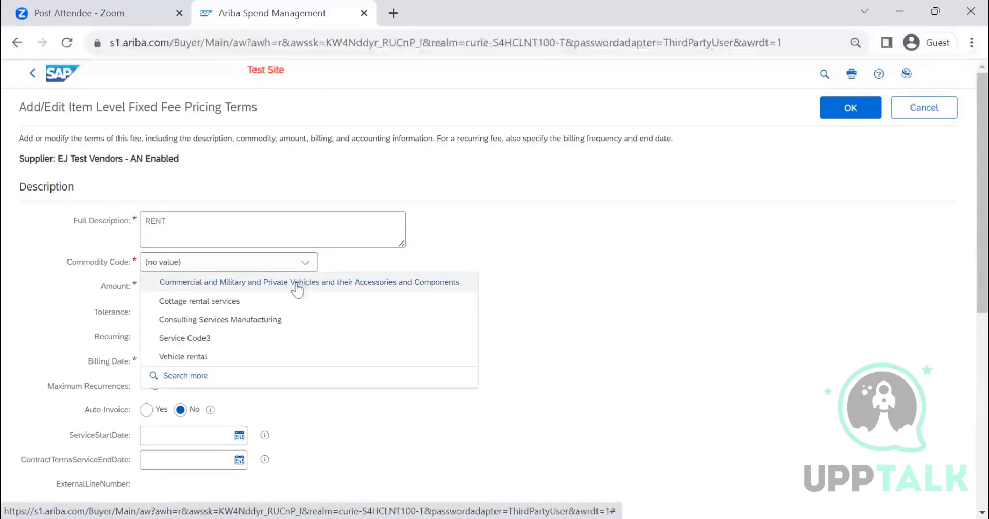
left_click(258, 362)
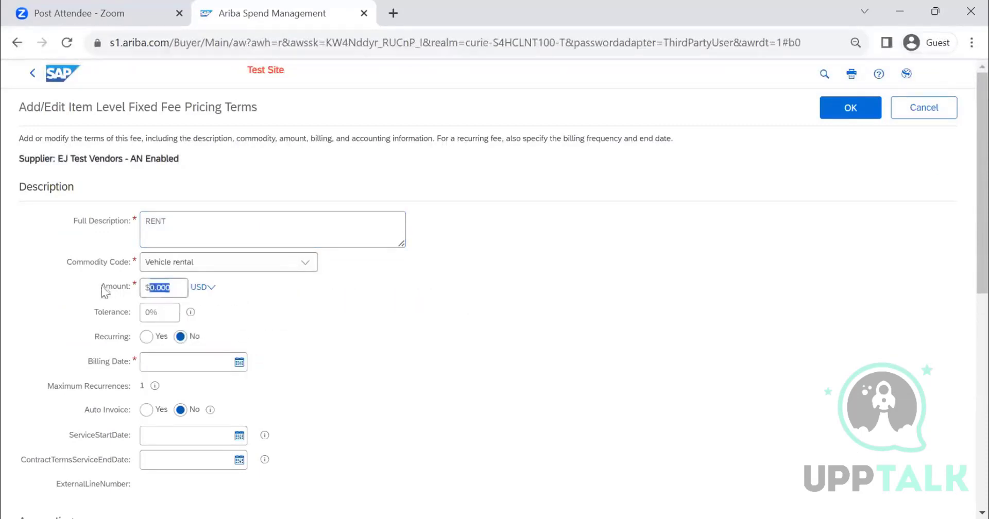
Set the RENT fee's amount to 1000 USD, make it recurring and enable Auto Invoice.
type("100")
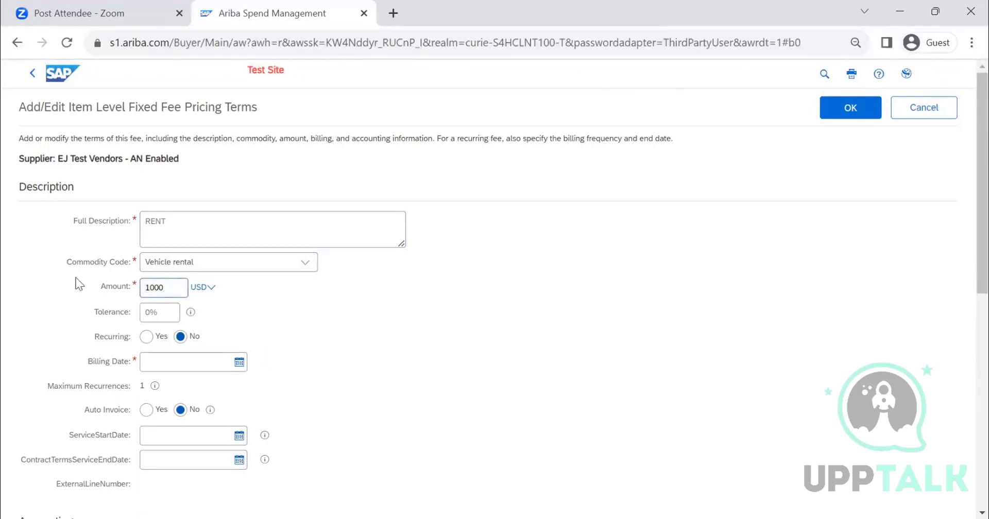
left_click(146, 336)
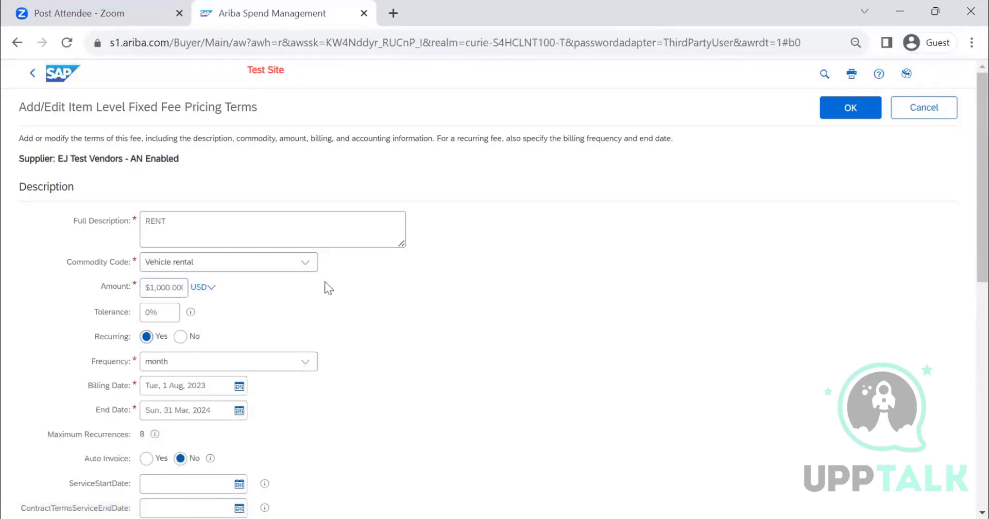
scroll(324, 281, "down", 3)
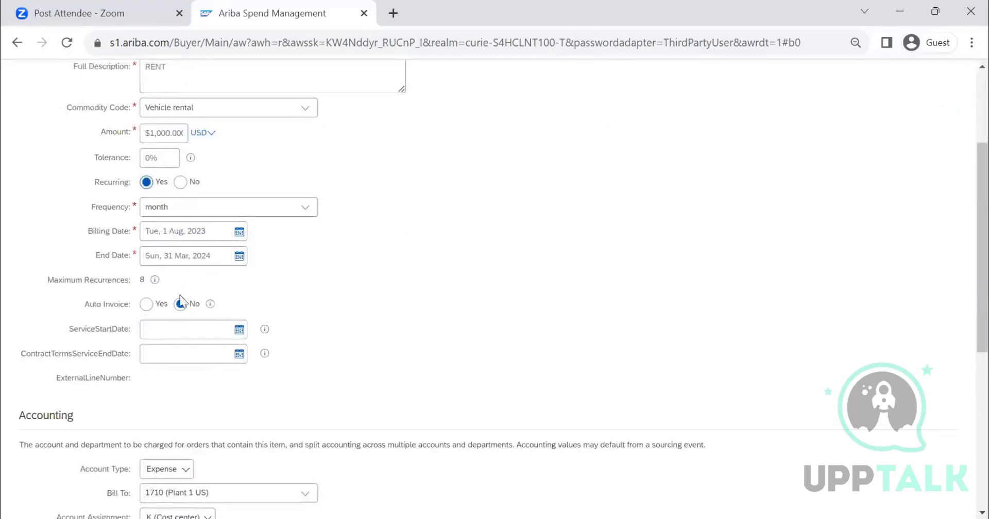
left_click(146, 305)
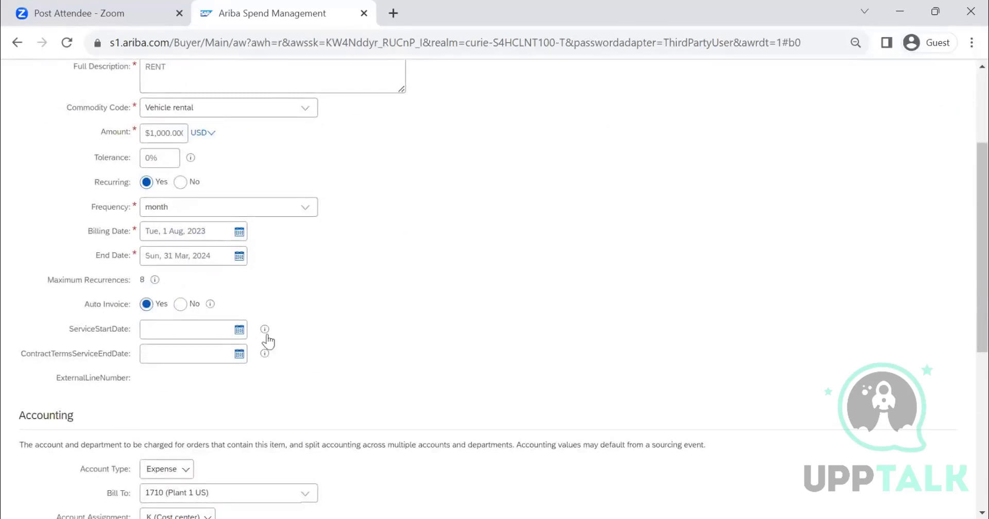
Check the fee's end date in the calendar without changing it, and select the fee amount.
left_click(240, 256)
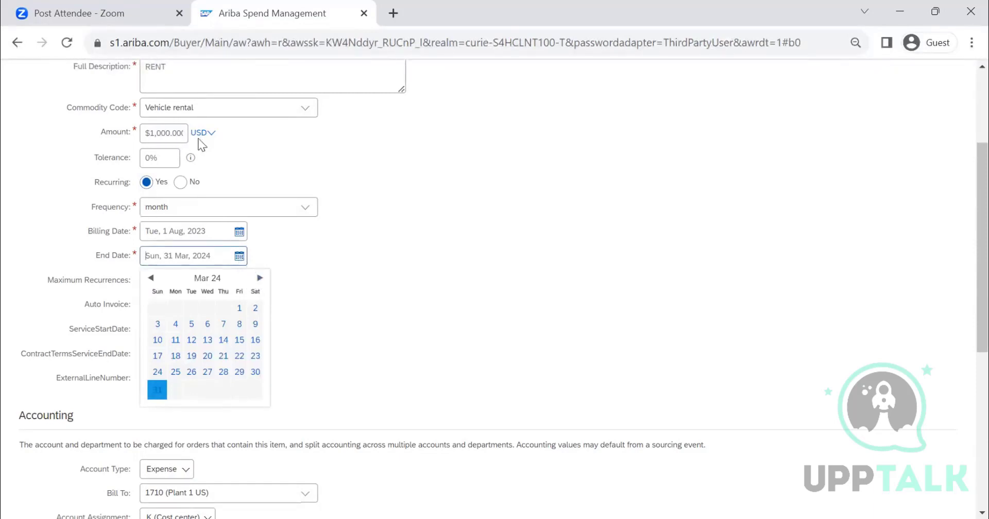
left_click(262, 278)
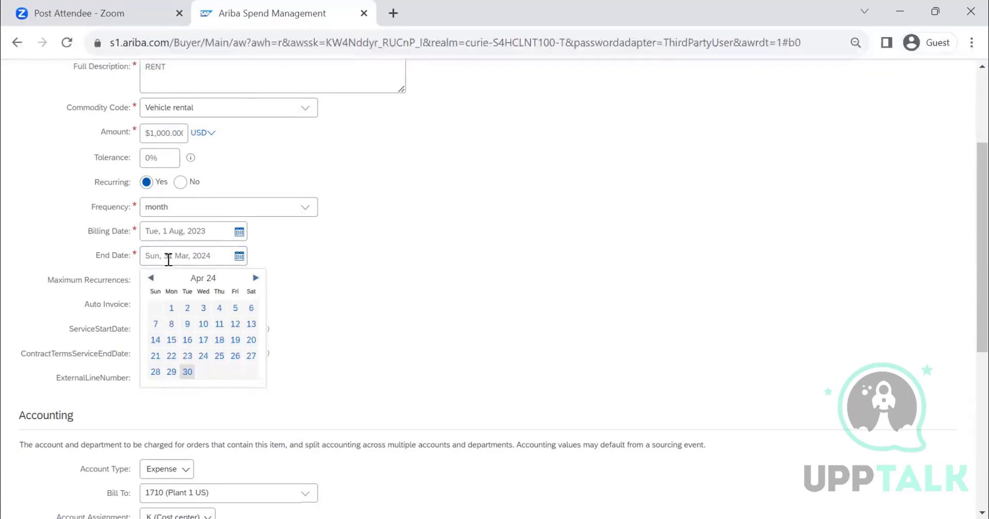
left_click(364, 289)
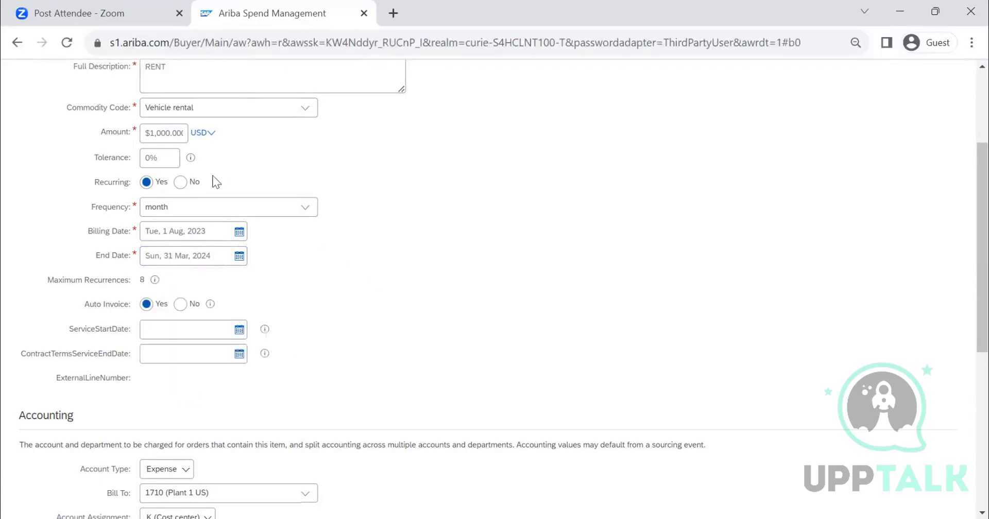
left_click(145, 132)
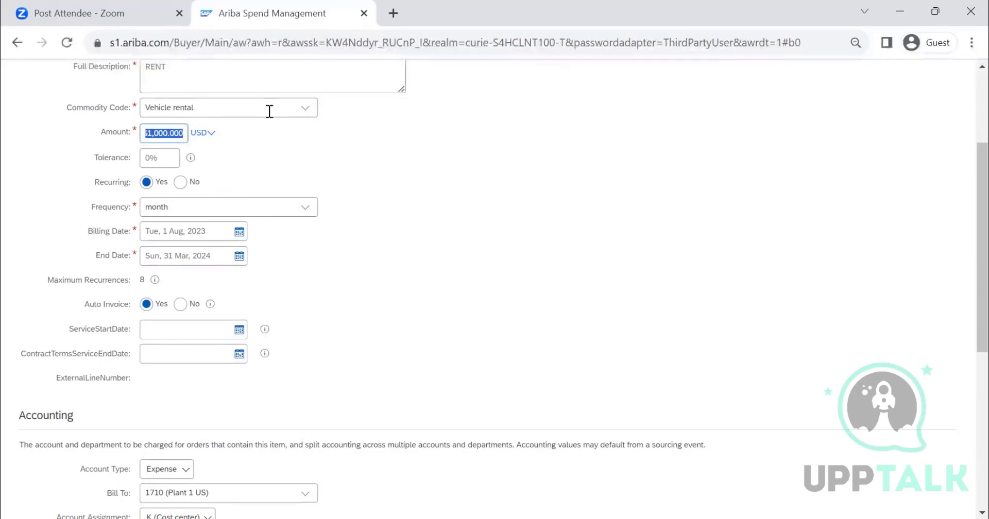
Try to save the RENT fee with its amount set to 5000 USD.
type("5000")
scroll(476, 259, "down", 6)
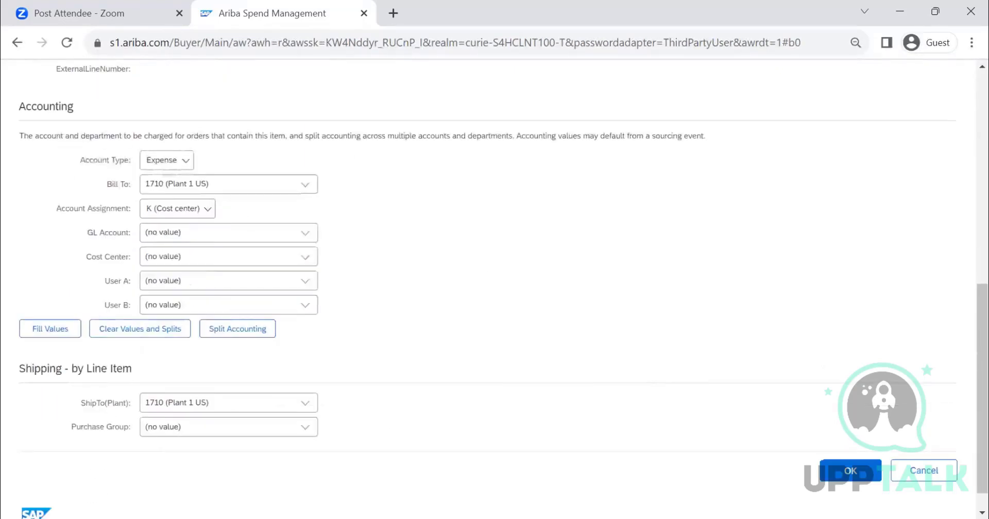
left_click(850, 471)
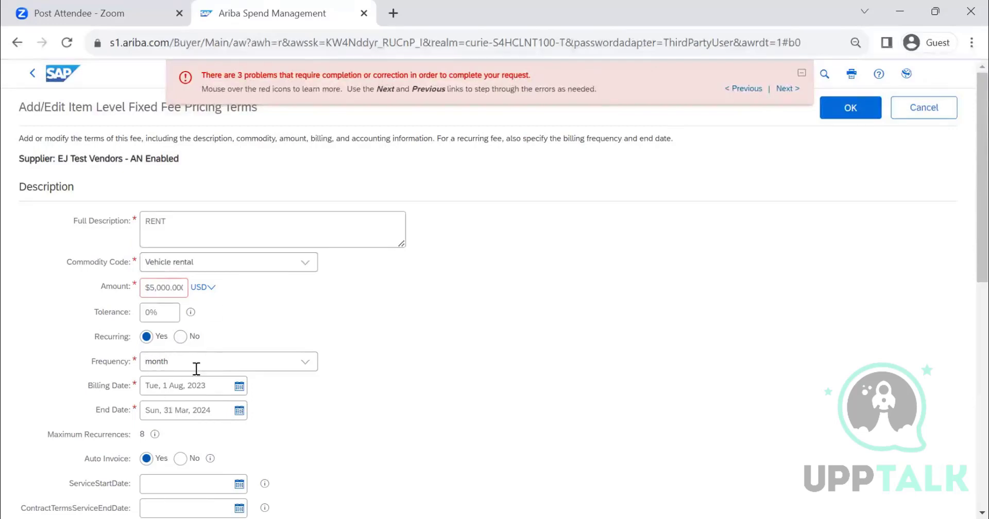
Set the RENT fee's amount to 1000 USD and submit the fee for validation.
left_click_drag(145, 288, 371, 282)
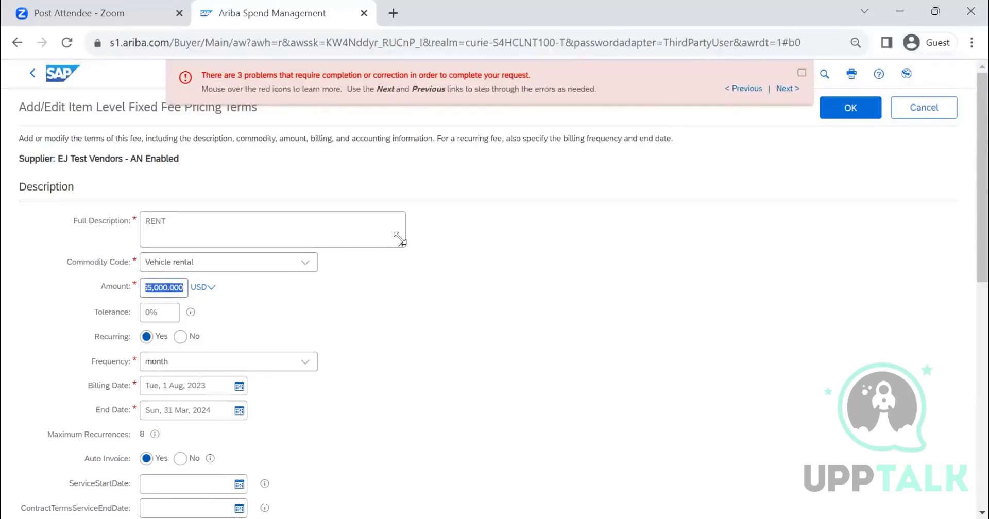
type("1000")
left_click(826, 110)
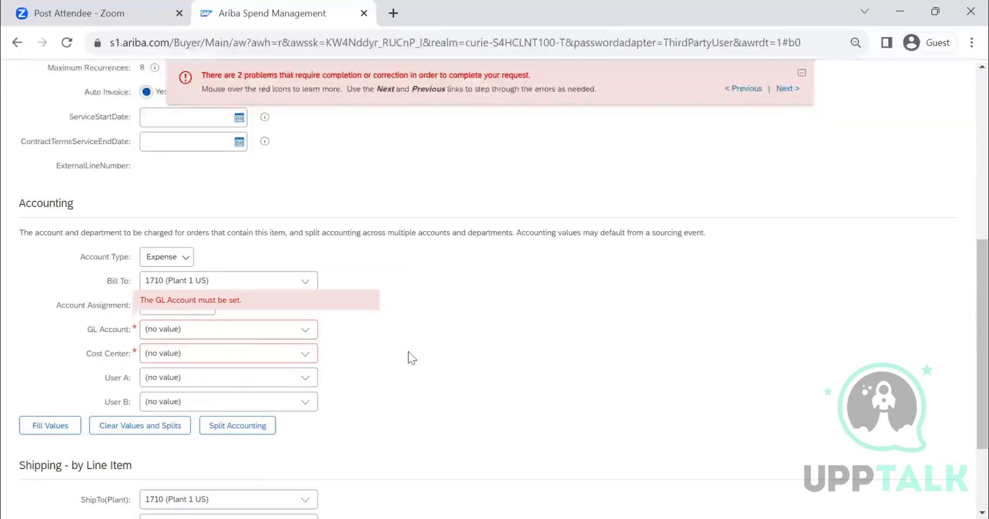
Assign the GL account Bank 1 - Foreign Currency Adjustment to the RENT fee.
left_click(221, 353)
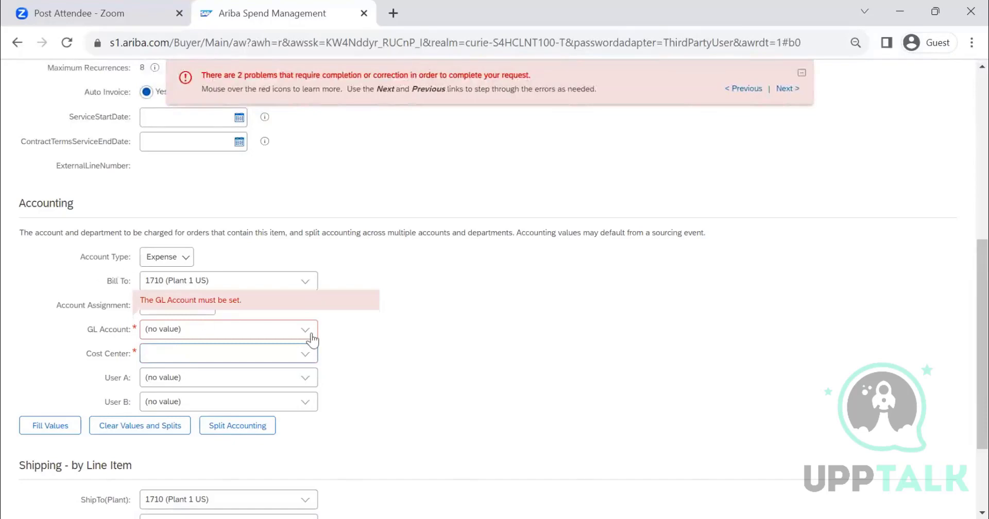
scroll(309, 342, "up", 7)
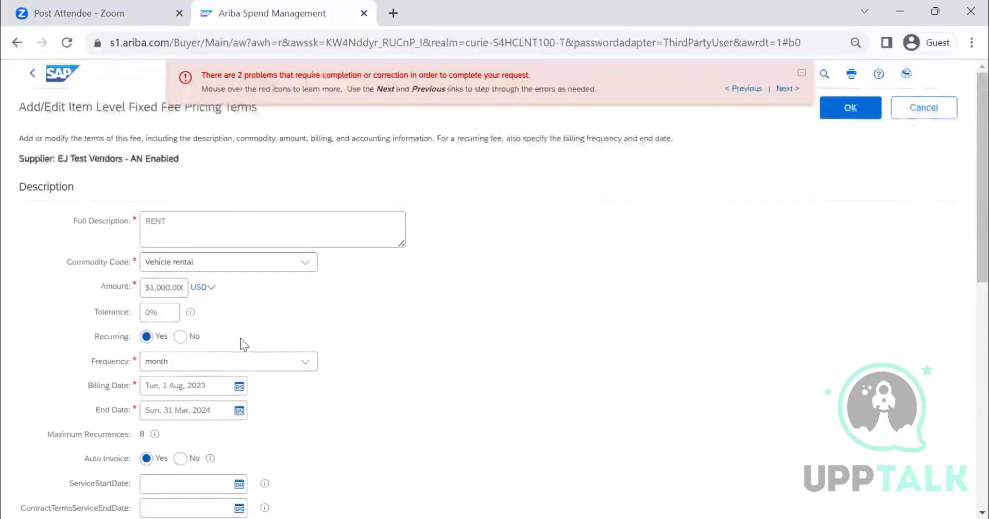
scroll(243, 354, "down", 7)
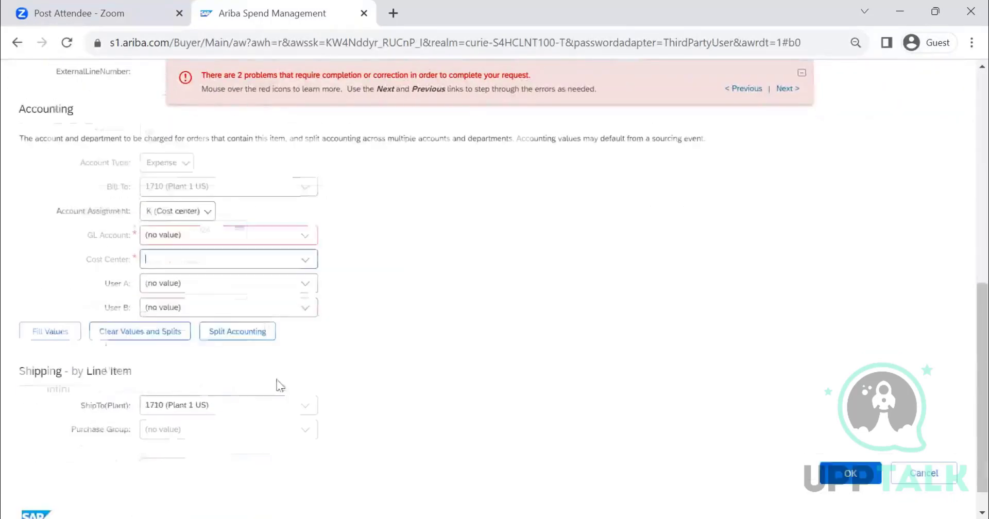
left_click(305, 235)
left_click(250, 350)
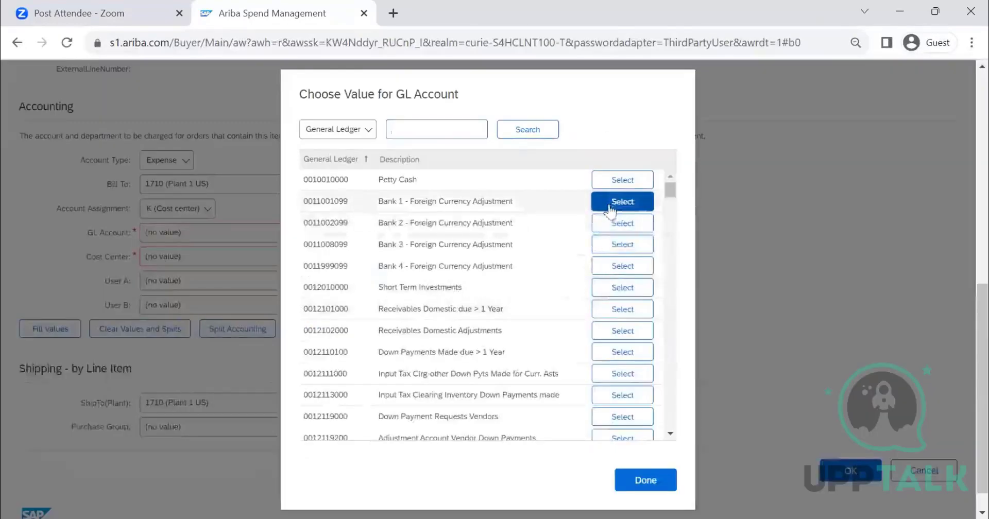
left_click(598, 203)
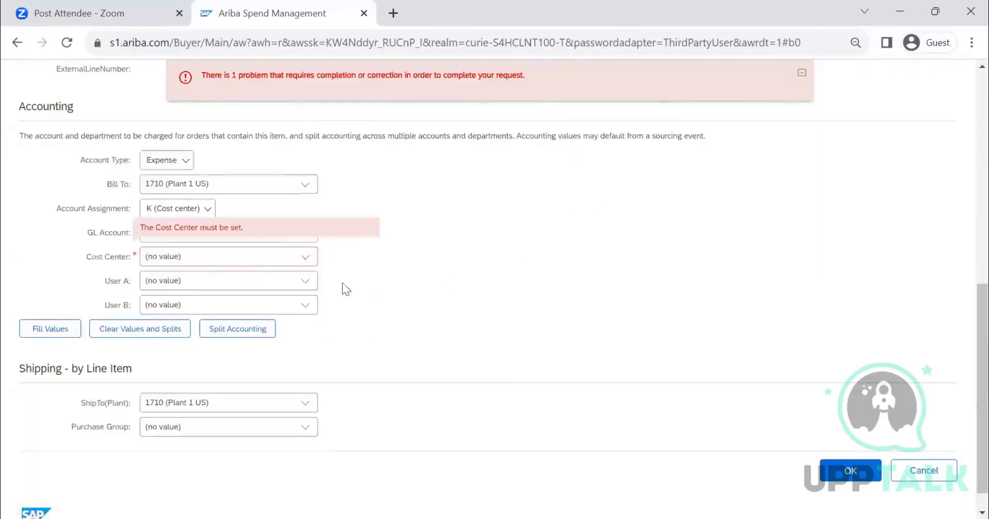
Choose a suggested cost center for the RENT fee and save the fee to the pricing terms.
left_click(304, 259)
left_click(287, 279)
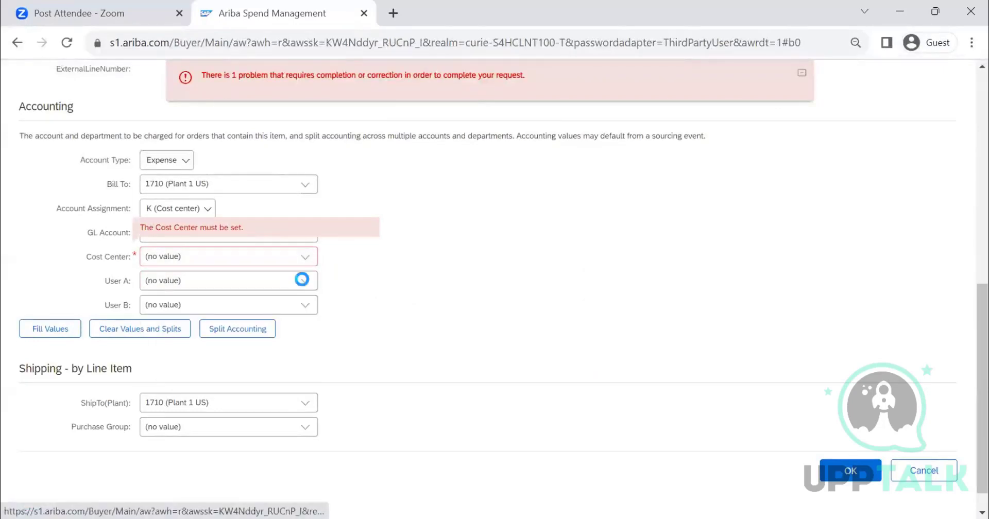
scroll(835, 138, "up", 9)
left_click(852, 116)
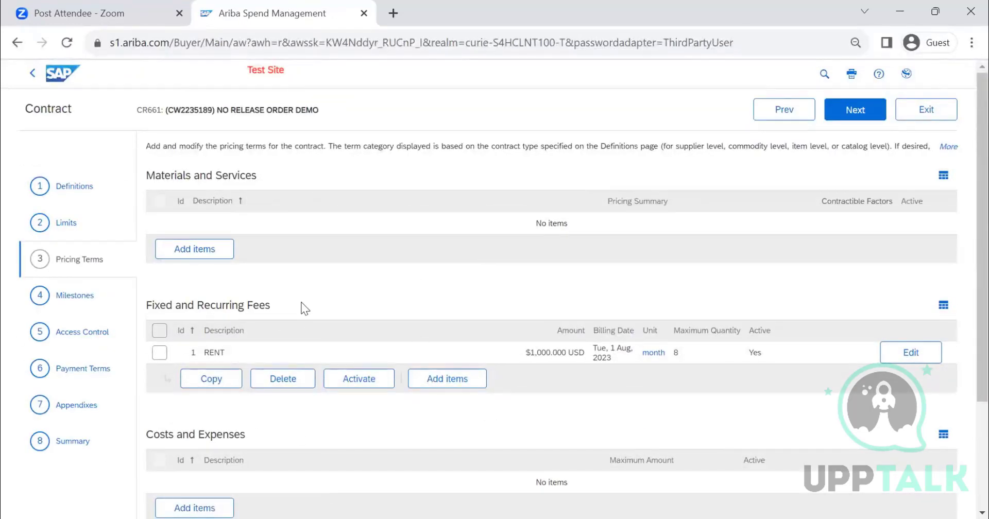
Add a costs and expenses item described INSTALLATION with commodity code Commercial and Military and Private Vehicles and their Accessories and Components.
scroll(304, 309, "down", 3)
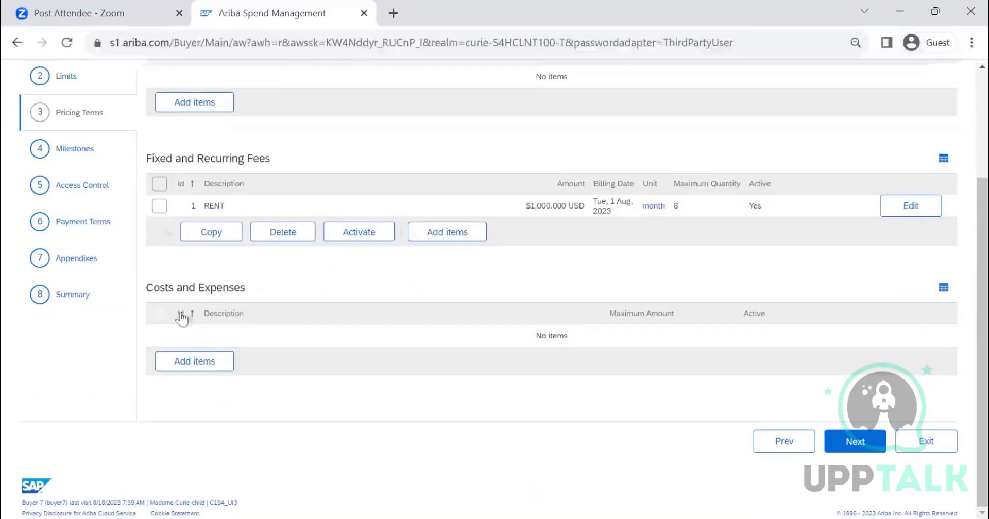
left_click(206, 366)
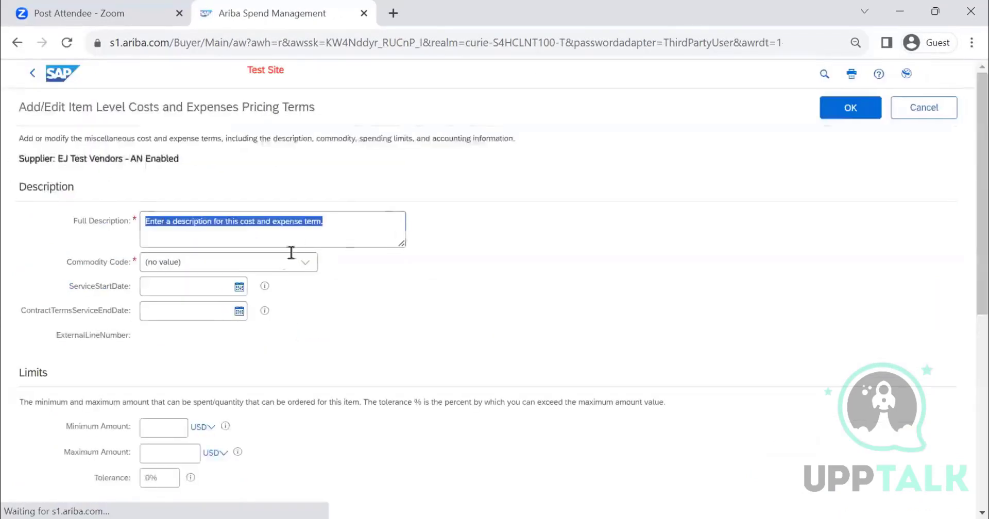
type("INSTALLATION")
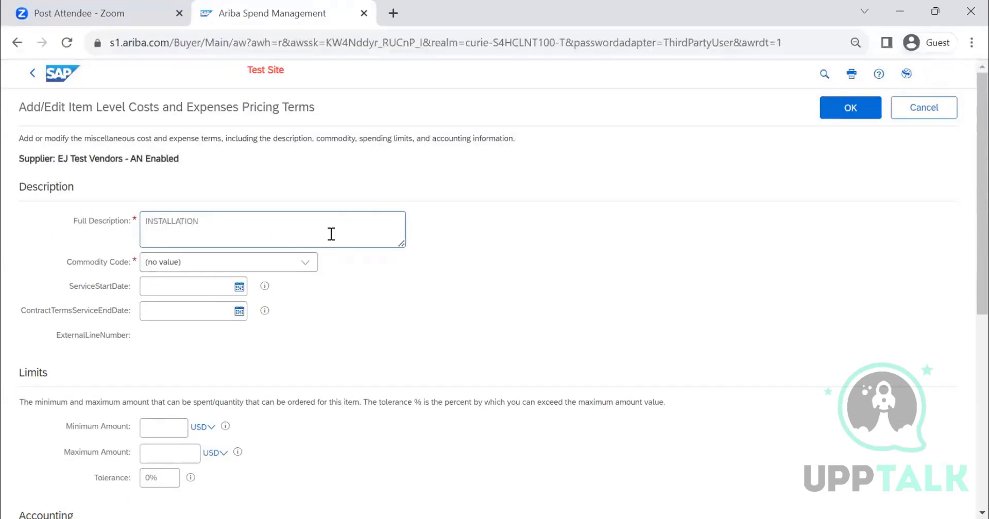
left_click(308, 263)
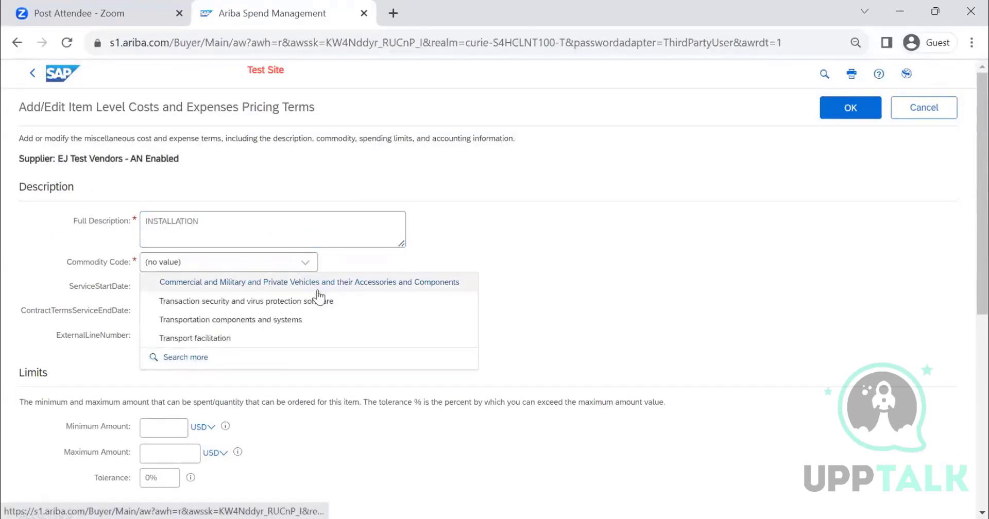
left_click(244, 285)
Set the INSTALLATION item's maximum amount to 500 USD and submit the item for validation.
scroll(266, 341, "down", 3)
left_click(166, 273)
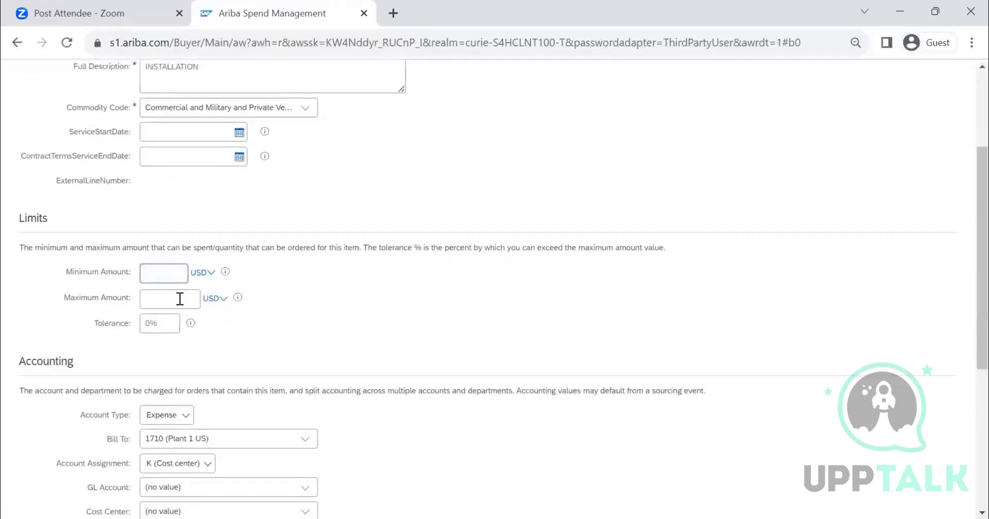
left_click(180, 299)
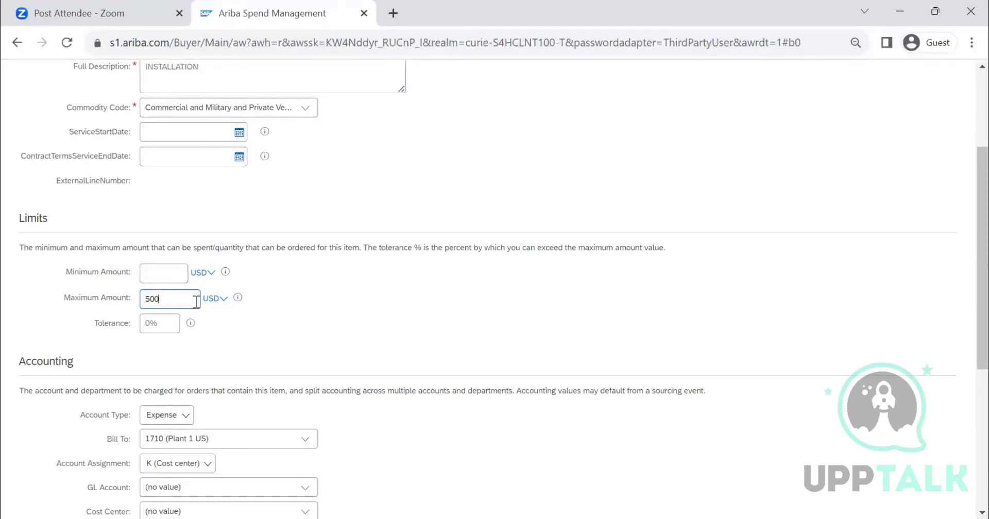
scroll(531, 327, "down", 5)
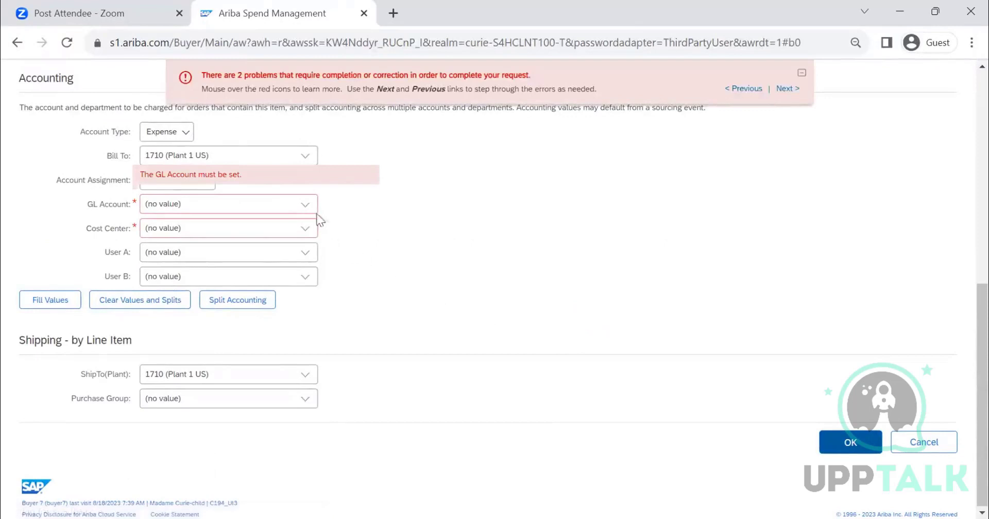
Fill in the INSTALLATION item's GL account and cost center, and save the item.
left_click(306, 204)
left_click(294, 302)
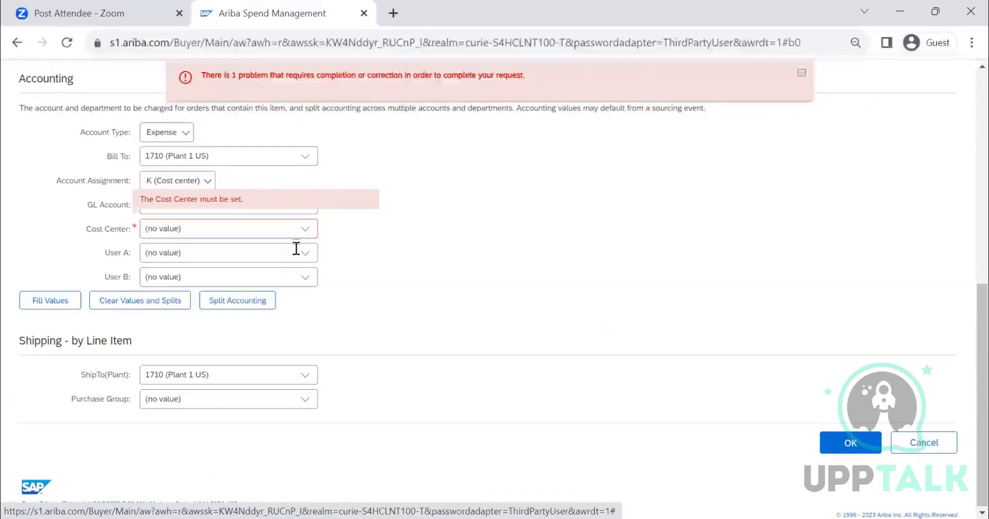
left_click(848, 107)
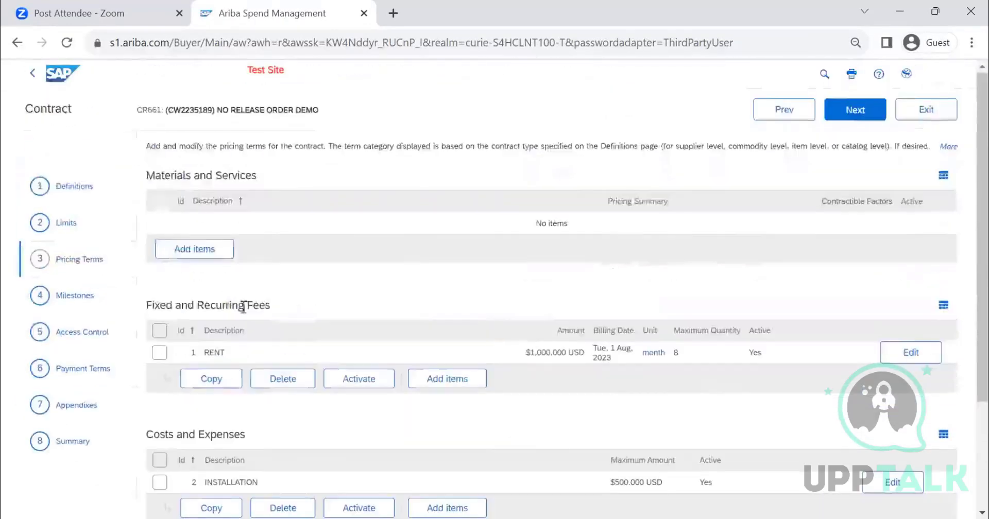
Create a non-catalog item under Materials and Services with description LINE ITEM and commodity code Keyboards.
left_click(203, 251)
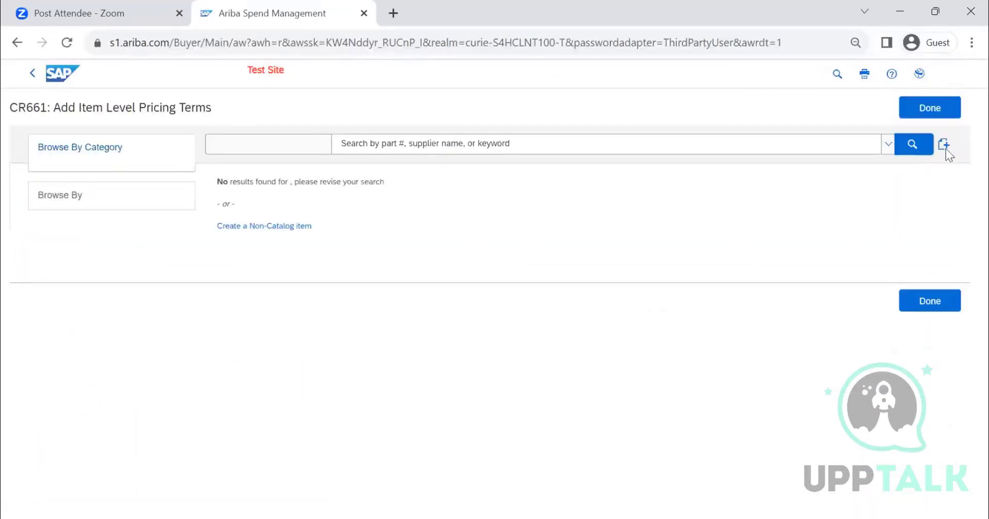
left_click(944, 147)
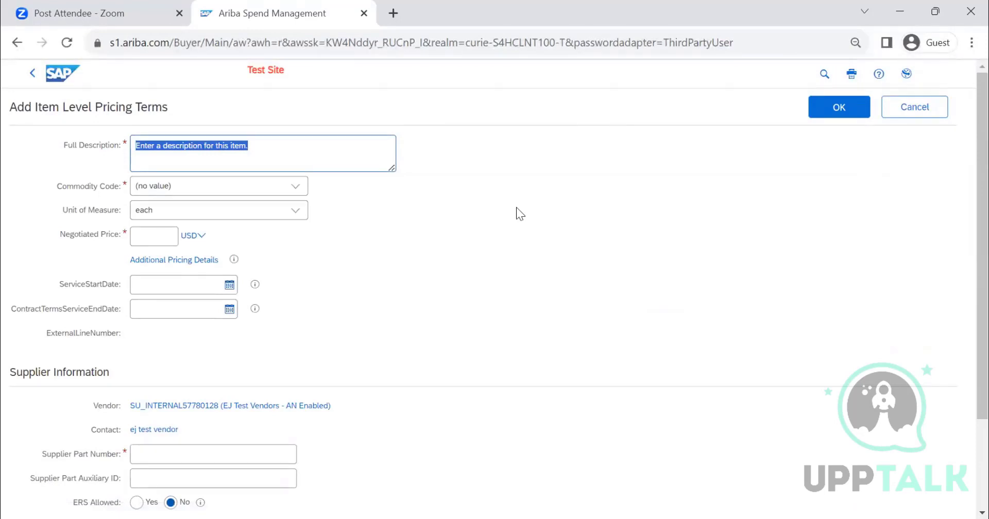
type("Li")
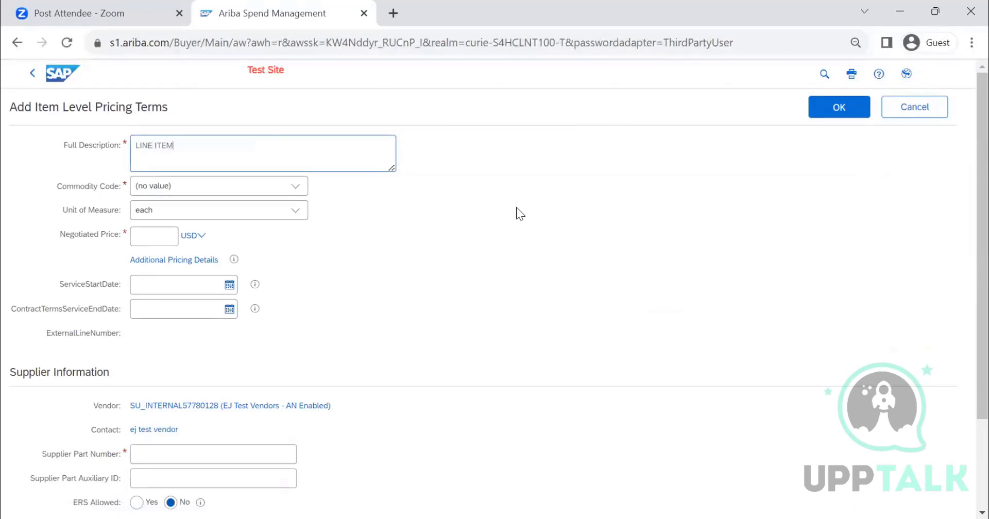
left_click(289, 187)
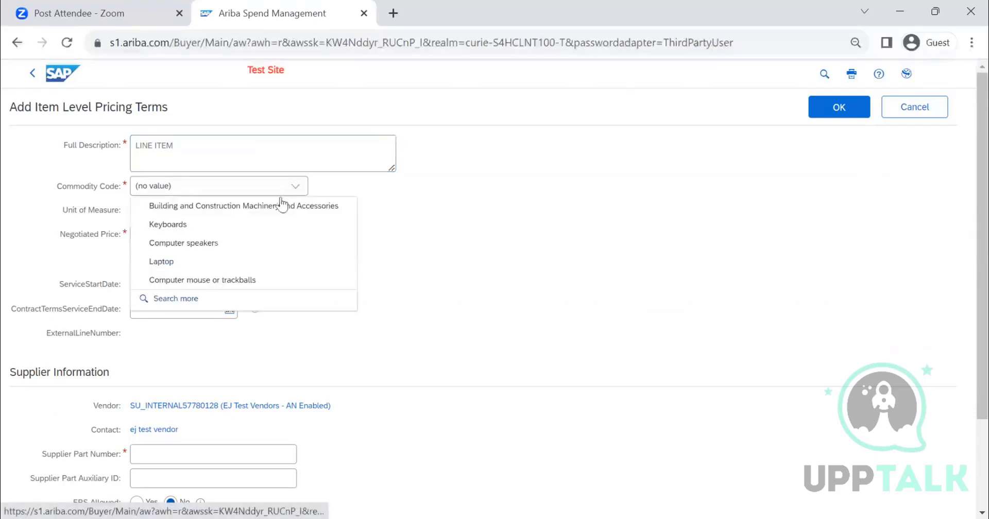
left_click(266, 221)
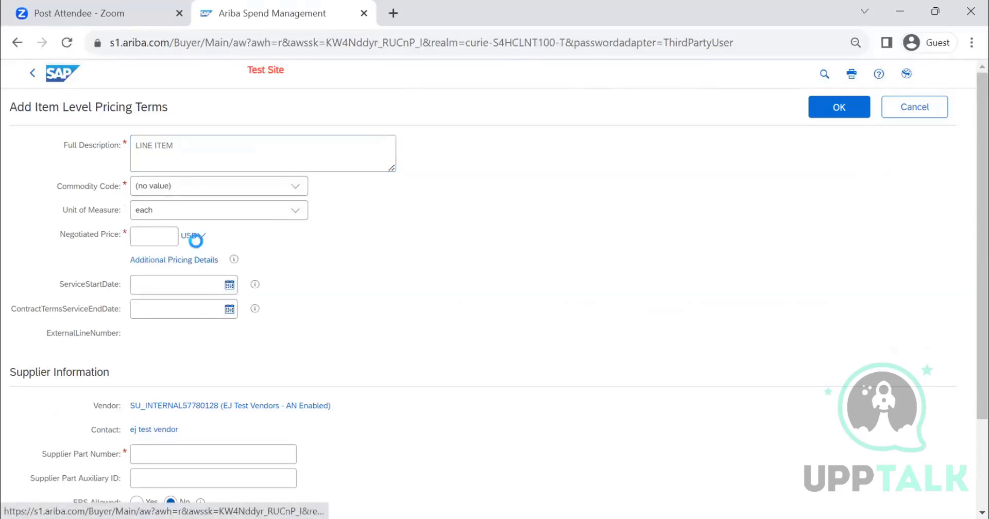
Set the line item's negotiated price to 100 USD and supplier part number to TEST, and allow ERS.
left_click(146, 238)
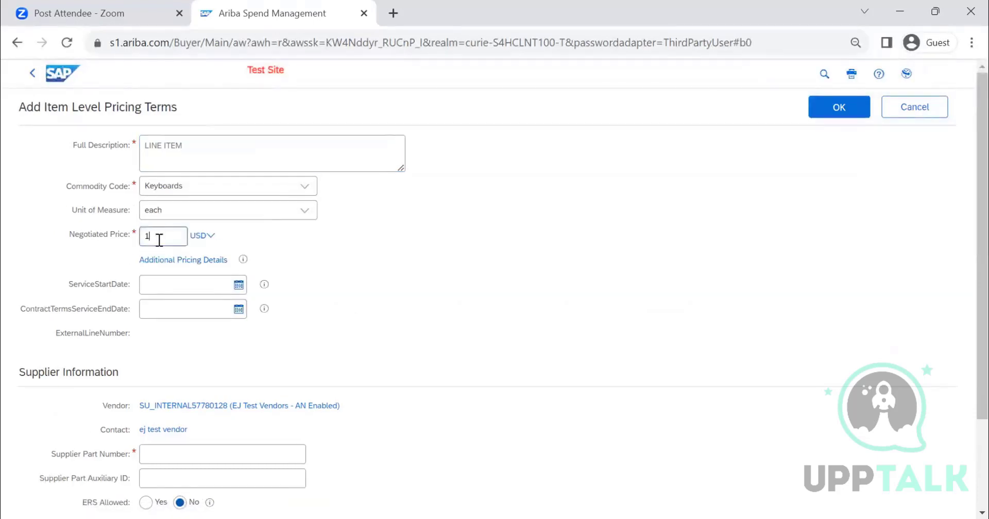
type("100")
scroll(424, 203, "down", 2)
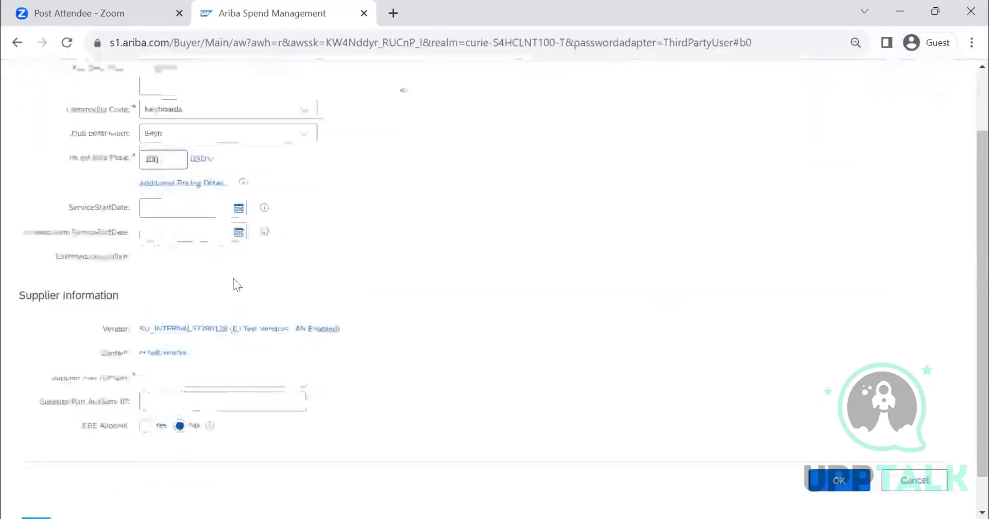
left_click(165, 339)
type("TEST")
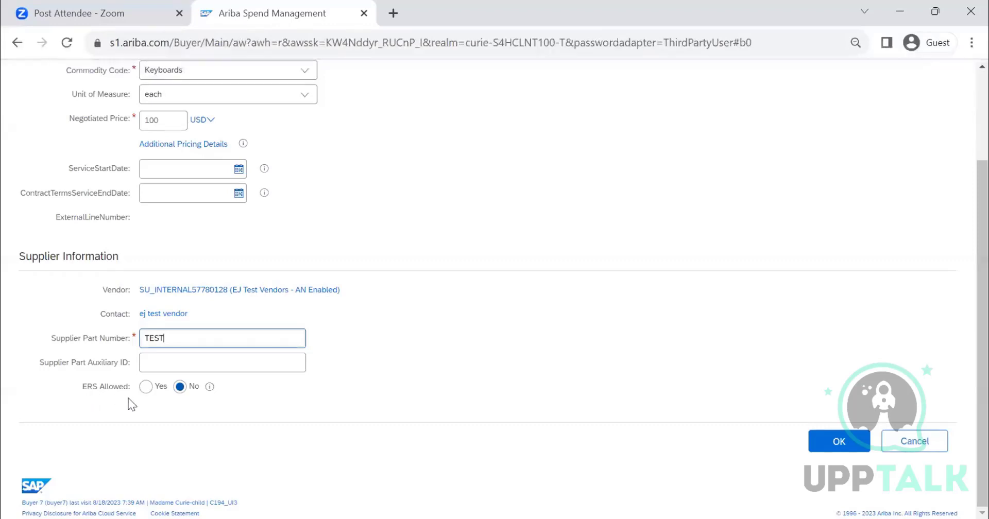
left_click(146, 386)
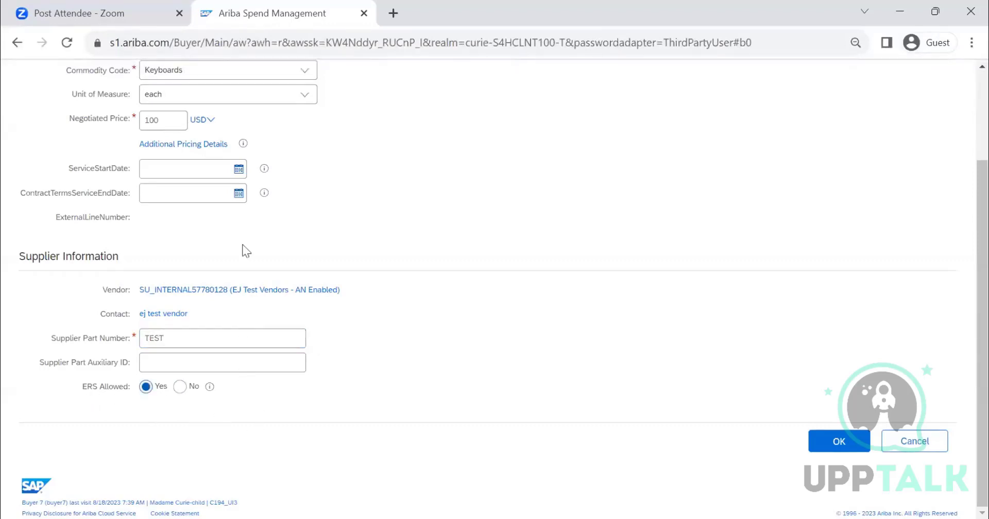
Review the line item's pricing and supplier information, and read the explanation of the ERS Allowed option.
scroll(245, 253, "up", 3)
scroll(216, 248, "down", 3)
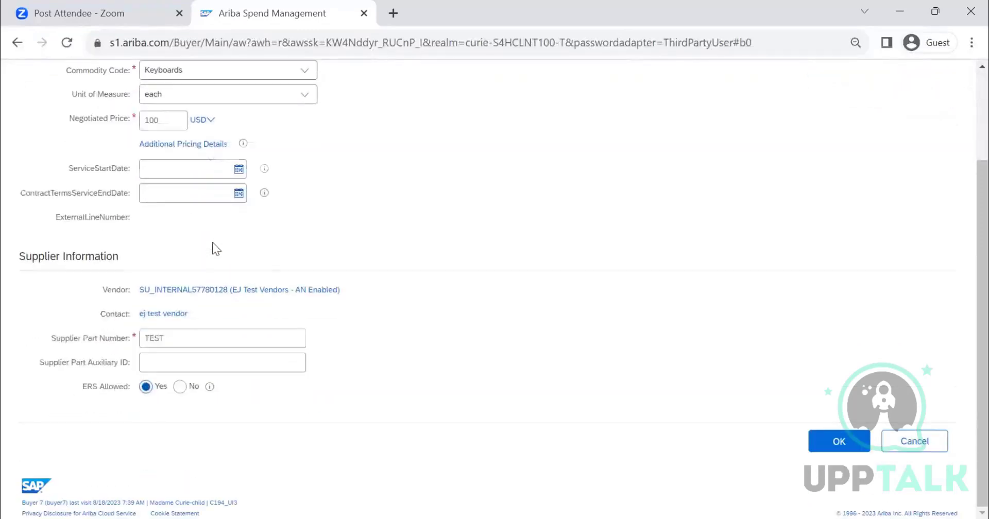
scroll(216, 249, "up", 3)
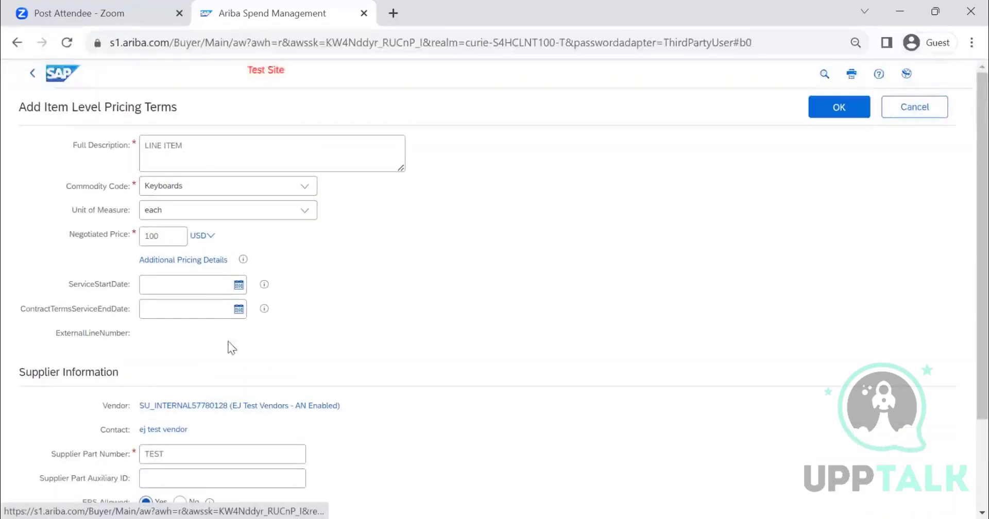
scroll(399, 304, "down", 3)
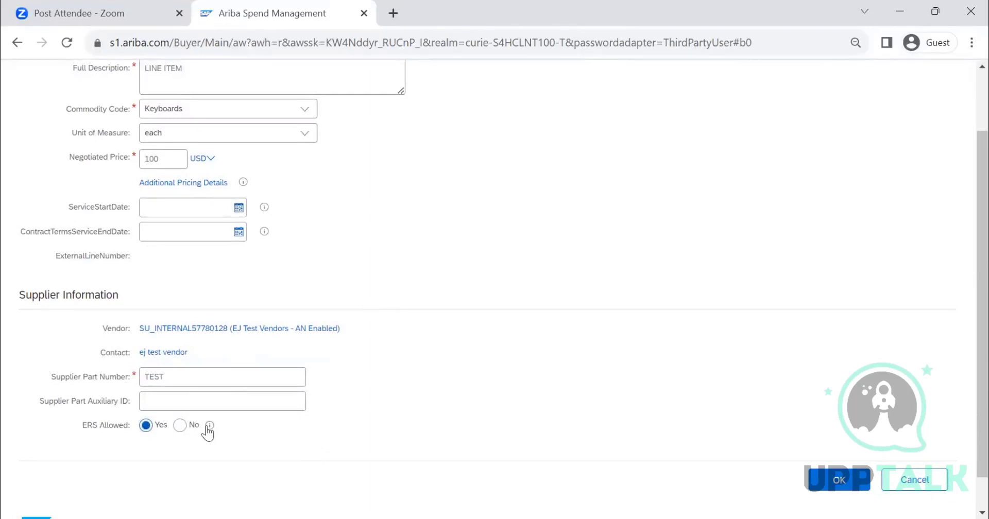
mouse_move(207, 427)
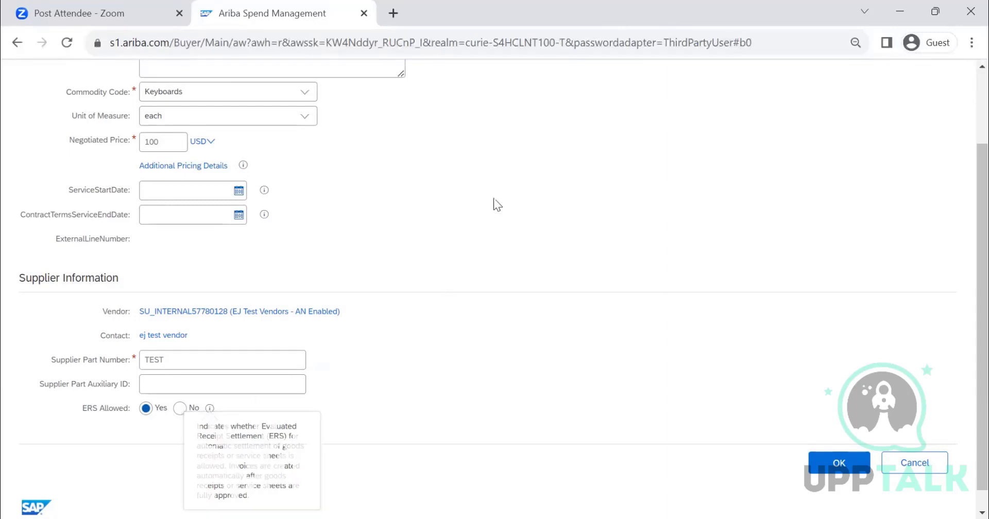
scroll(273, 181, "up", 3)
scroll(187, 386, "down", 3)
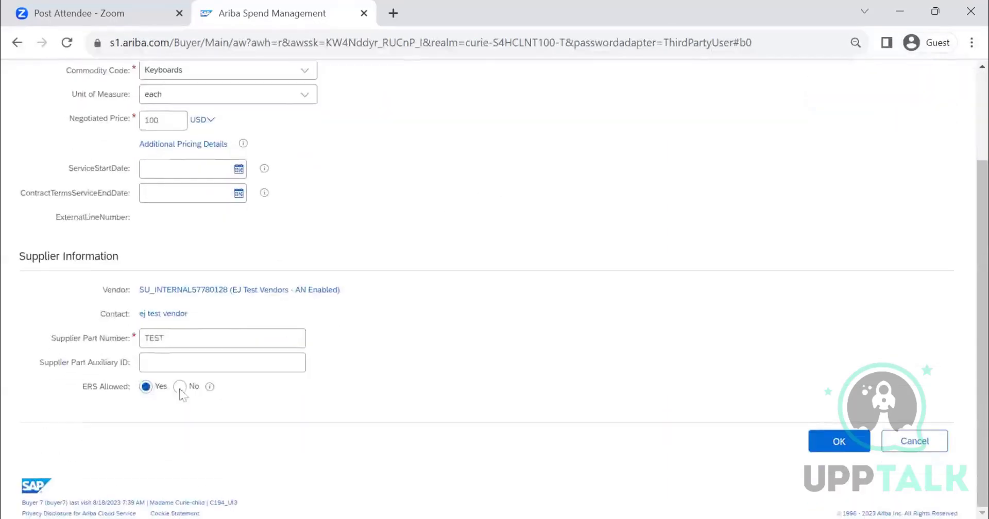
scroll(165, 279, "up", 3)
scroll(184, 163, "down", 1)
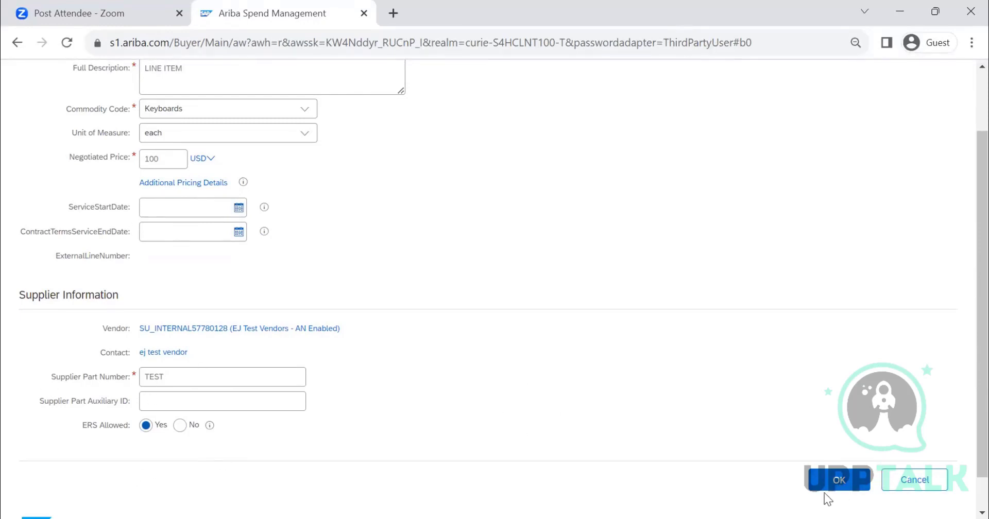
left_click(835, 486)
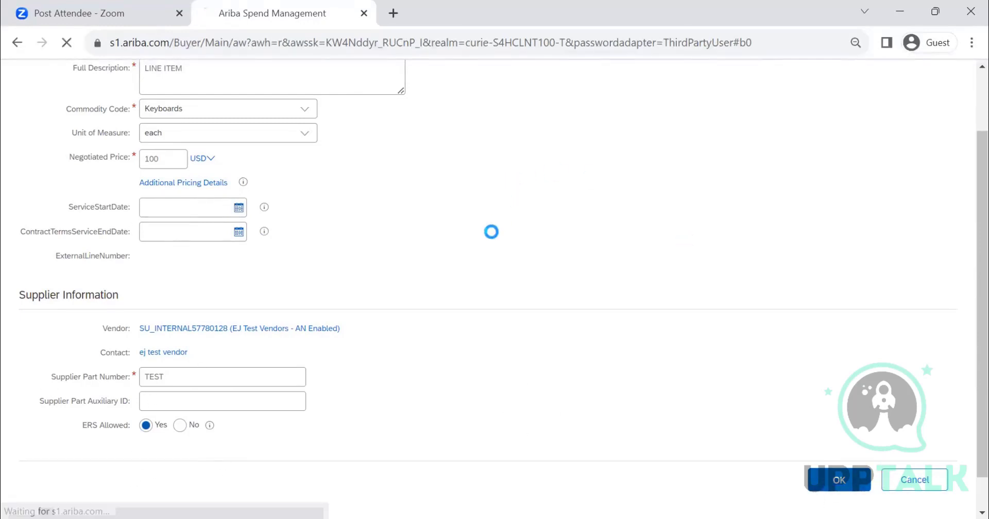
left_click(871, 110)
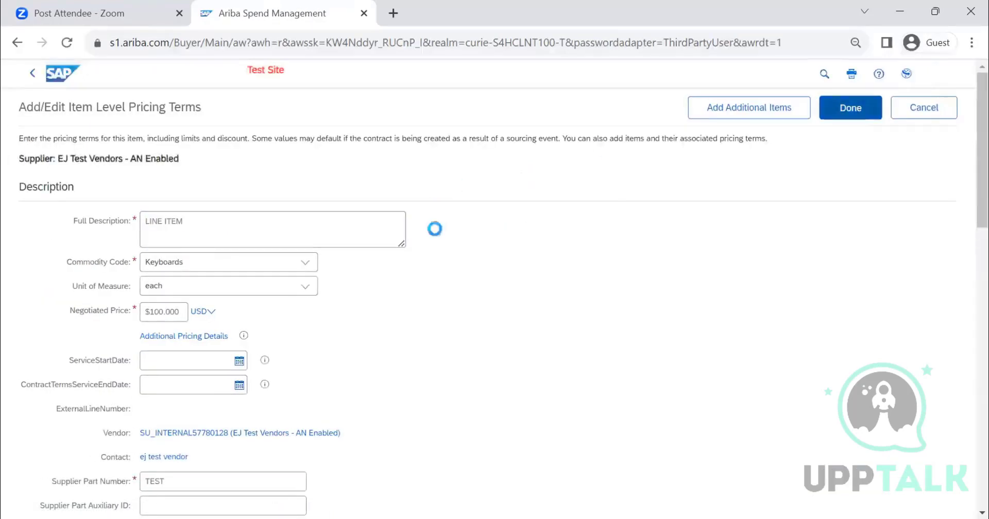
left_click(306, 335)
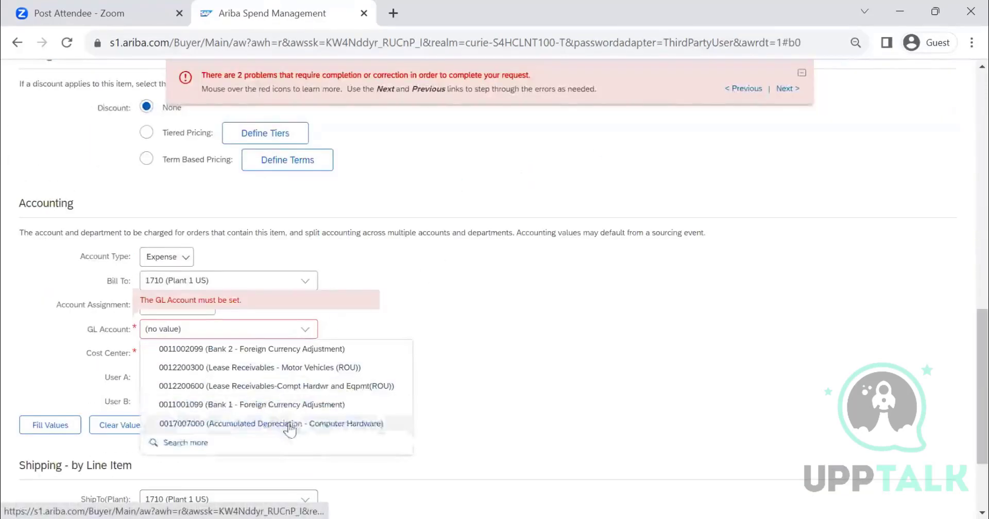
left_click(289, 426)
left_click(307, 355)
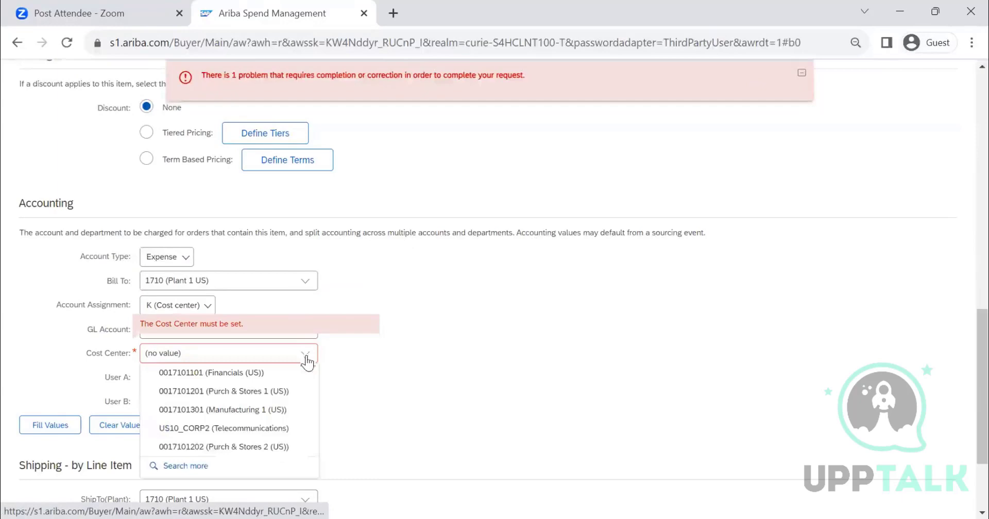
left_click(263, 447)
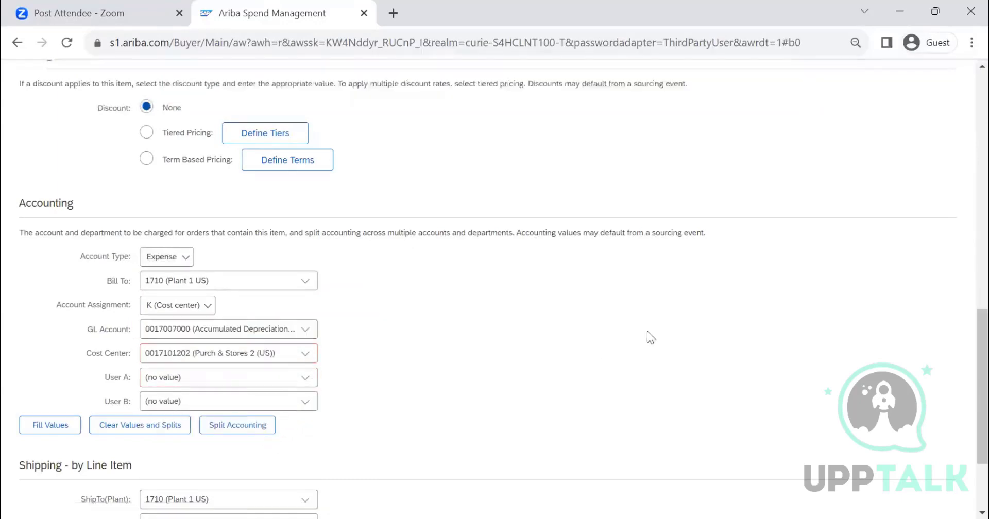
scroll(646, 336, "up", 15)
left_click(859, 114)
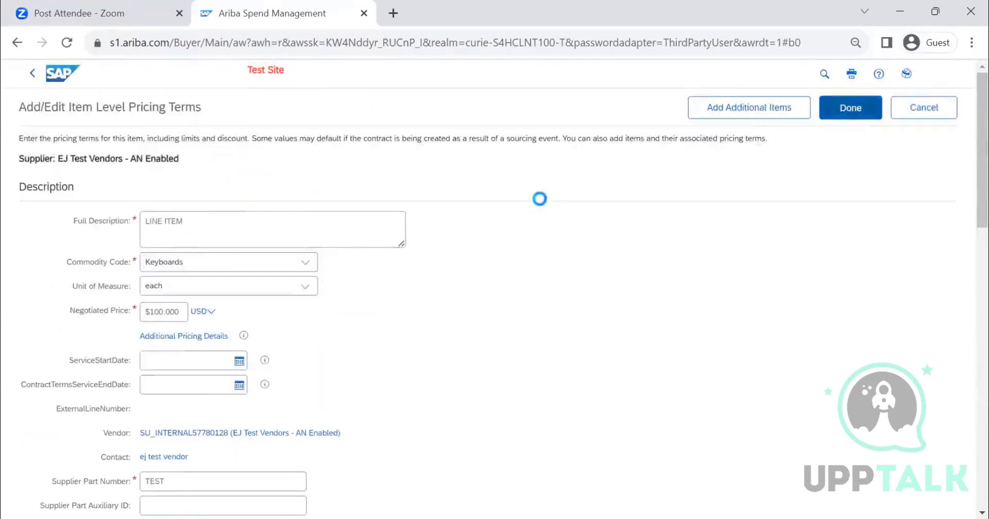
left_click(843, 117)
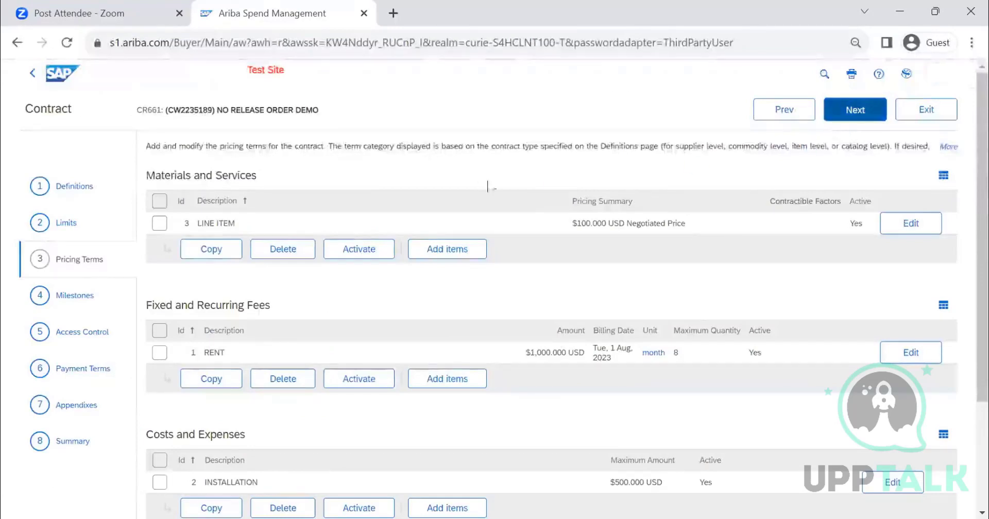
Exit the contract terms from their summary and mark the workspace's required Inital Phase task complete.
left_click(71, 442)
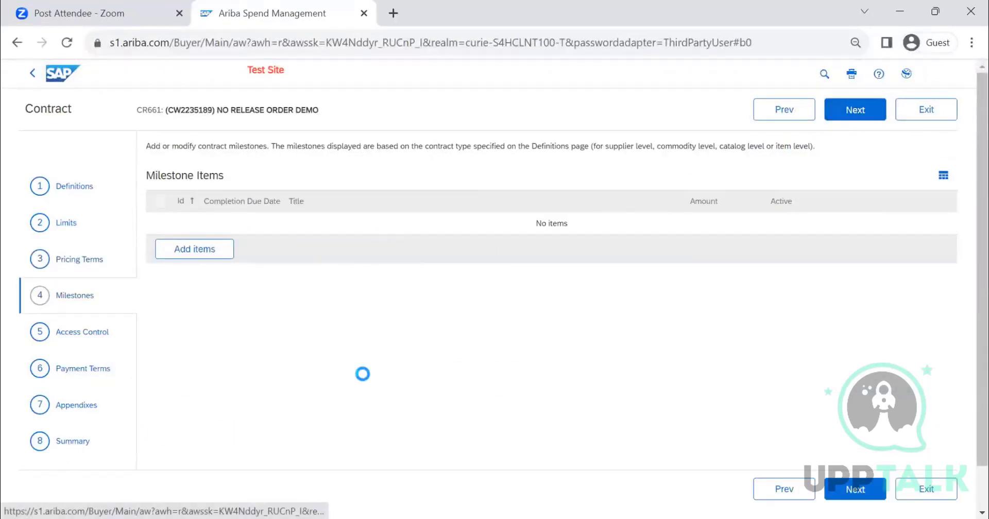
left_click(871, 110)
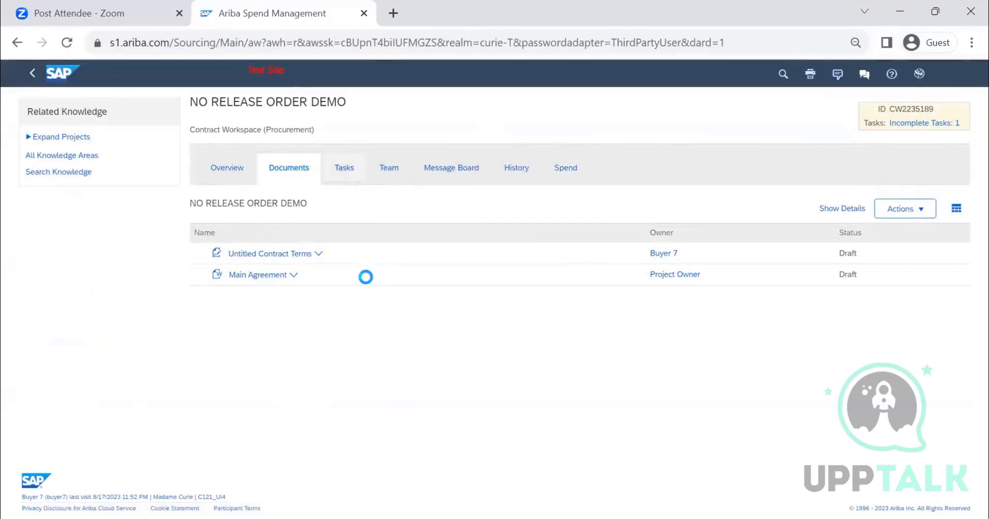
left_click(258, 281)
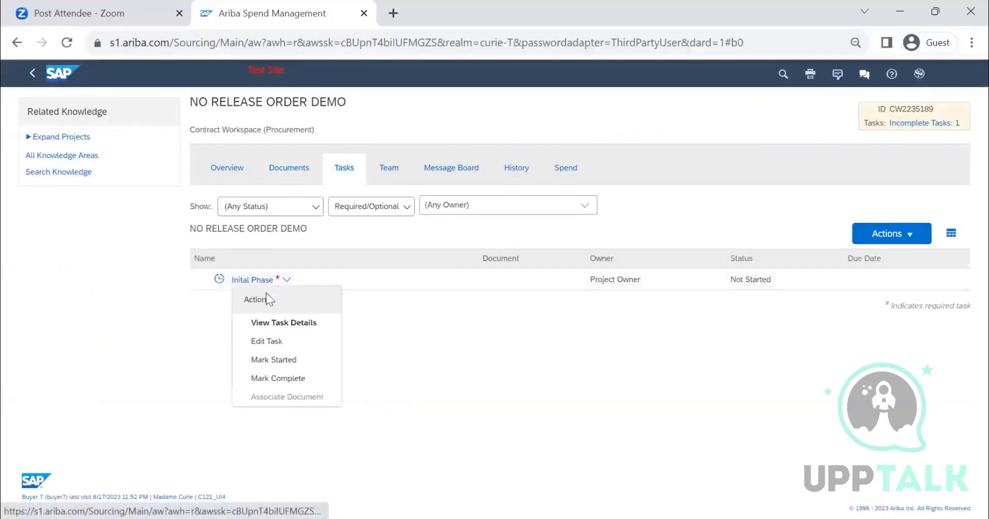
left_click(276, 378)
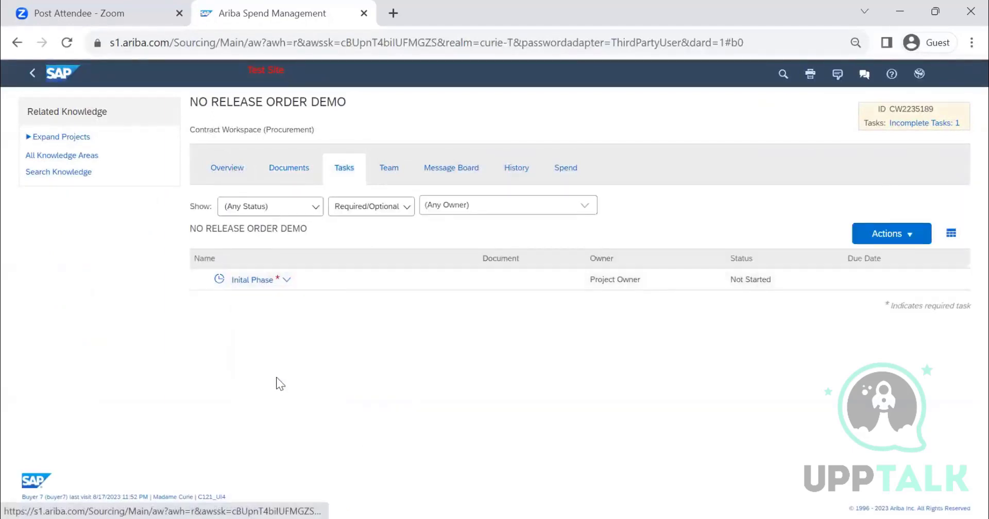
Publish the NO RELEASE ORDER DEMO contract from the contract attributes in the workspace overview.
left_click(233, 168)
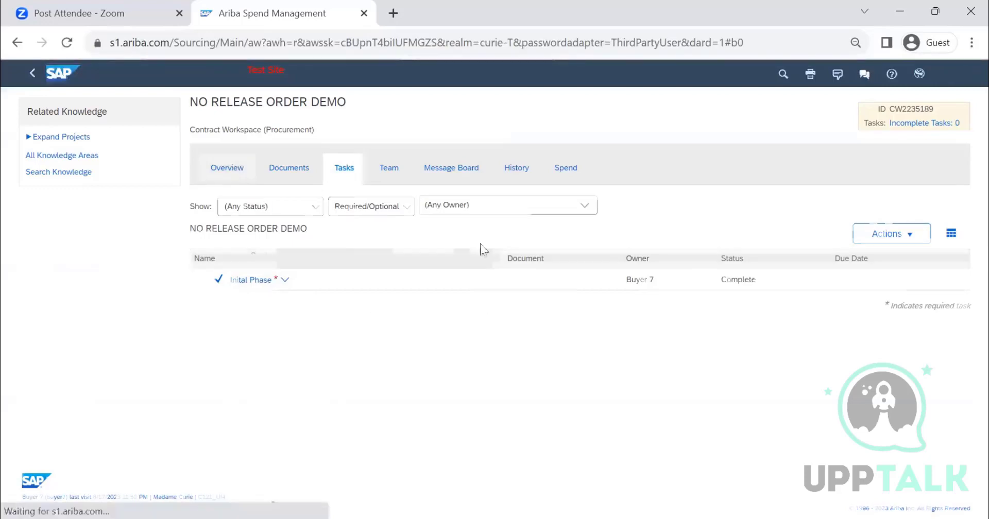
scroll(546, 358, "down", 3)
left_click(557, 358)
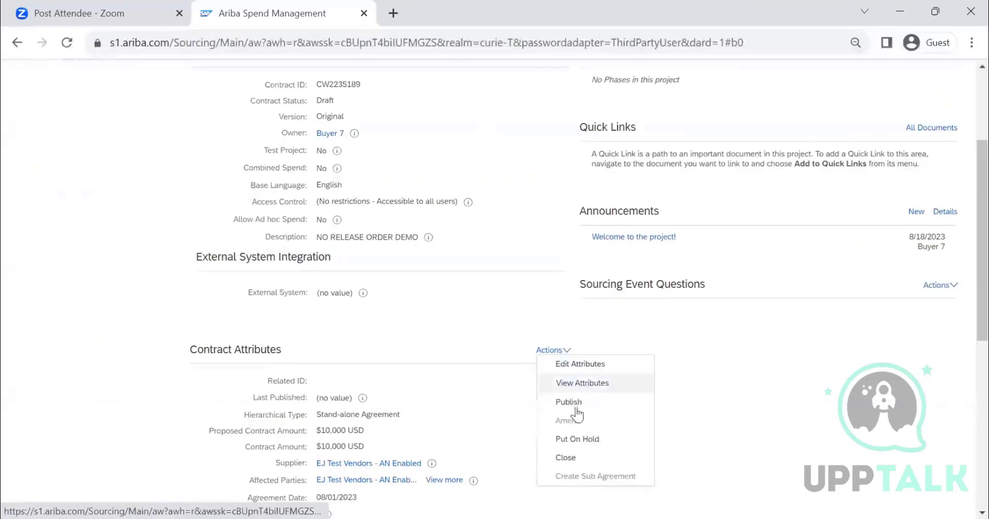
left_click(573, 402)
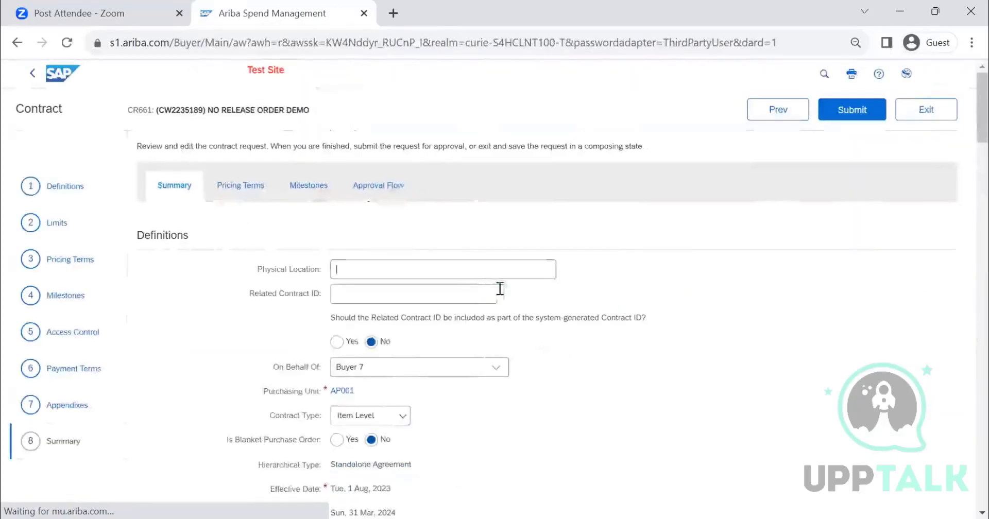
Review the pricing terms of the contract request and submit it for approval.
left_click(254, 189)
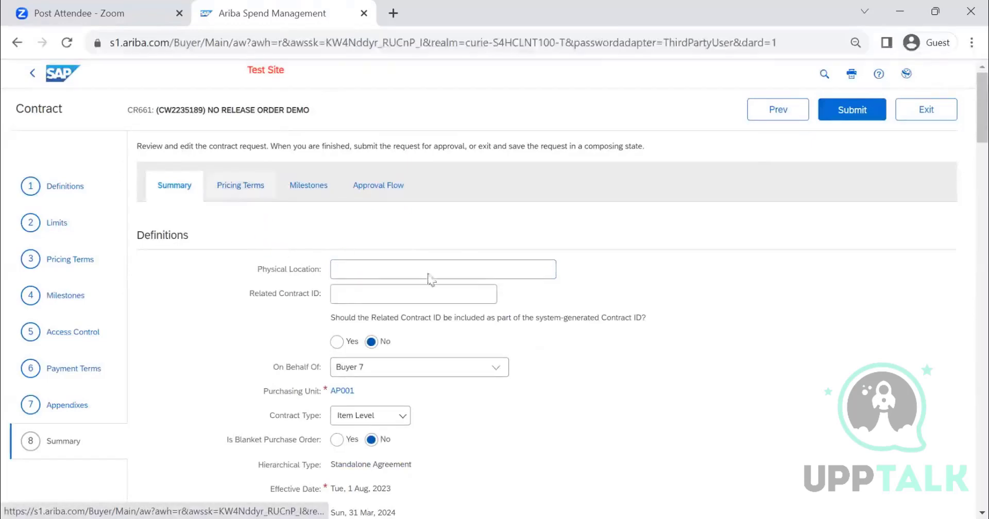
scroll(626, 248, "down", 5)
scroll(519, 433, "up", 6)
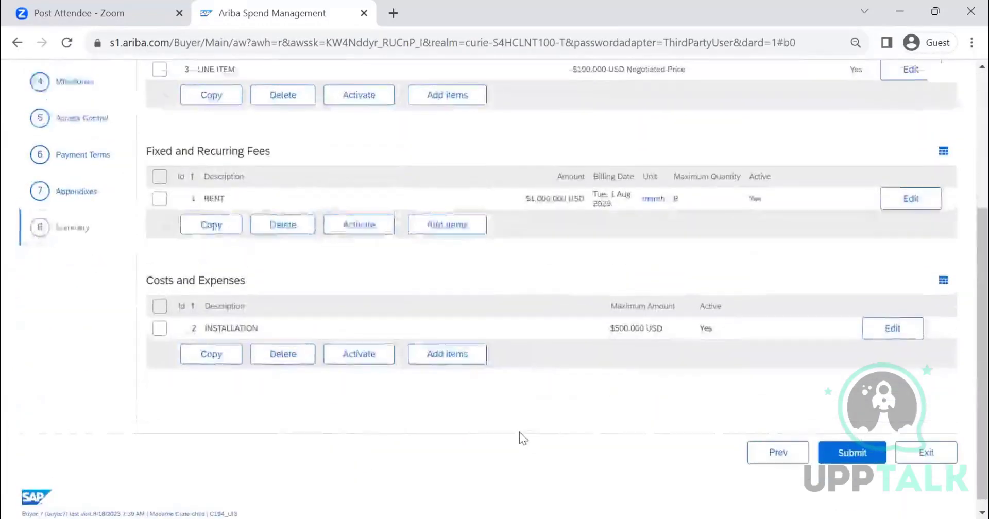
left_click(848, 114)
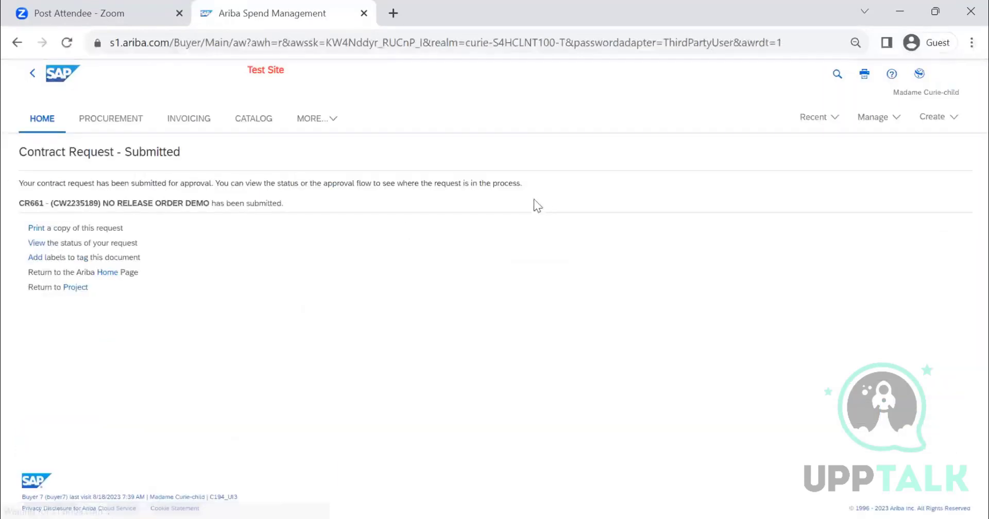
View the submitted contract request and delete the active approver Buyer 4 from its approval flow.
left_click(37, 245)
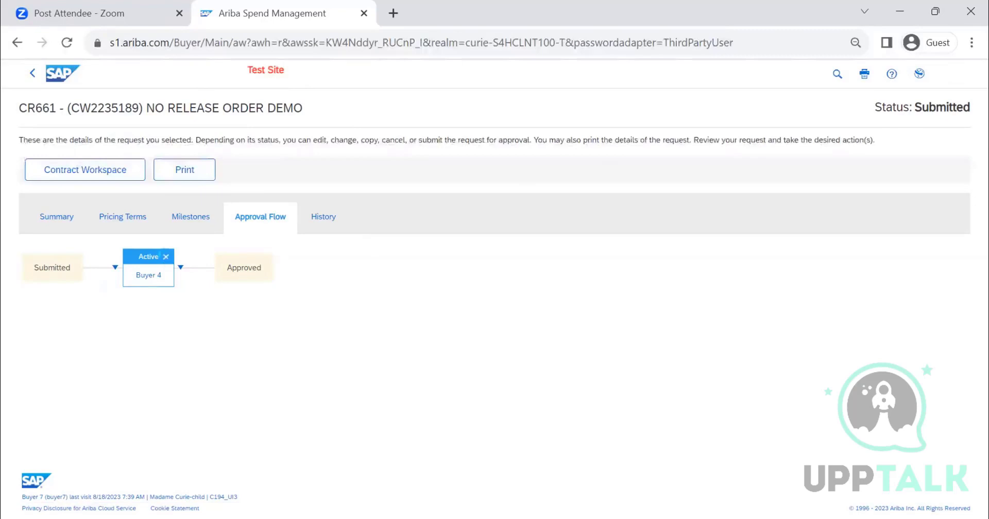
left_click(166, 257)
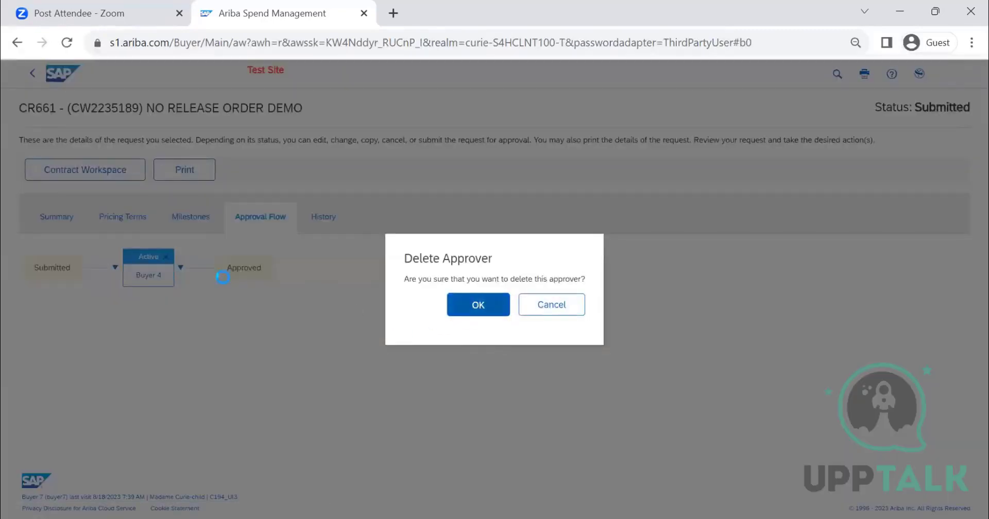
key("Return")
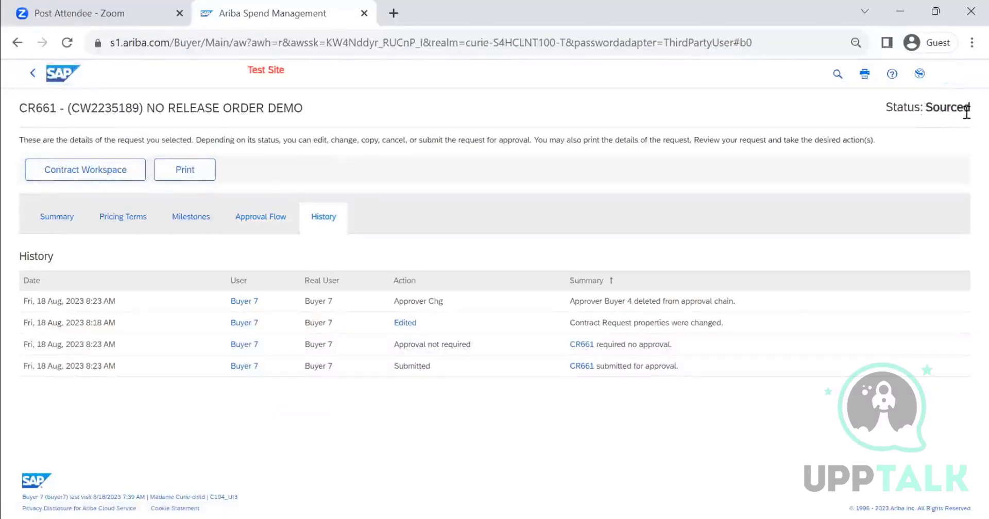
Monitor the contract request's processing status by alternating between its summary and history, and check the created contract's ID.
left_click(55, 227)
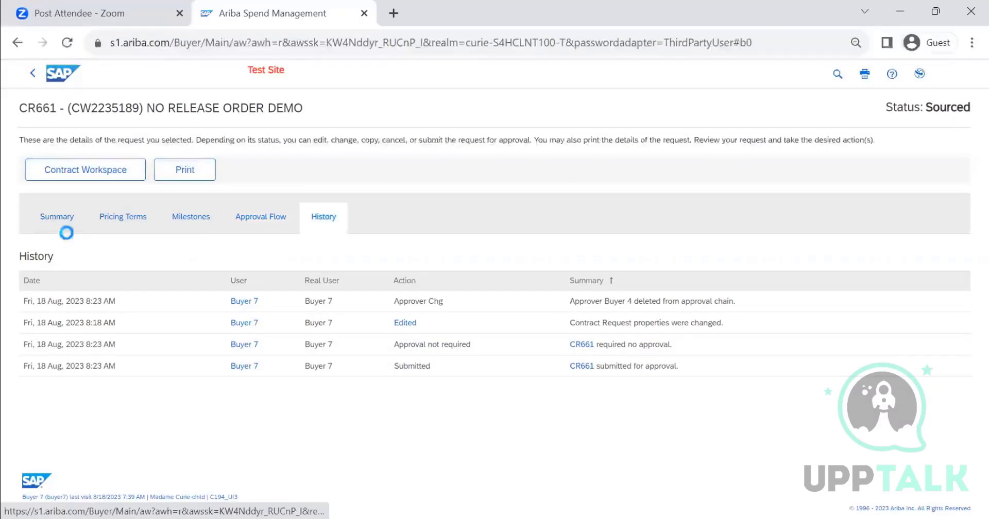
left_click(319, 227)
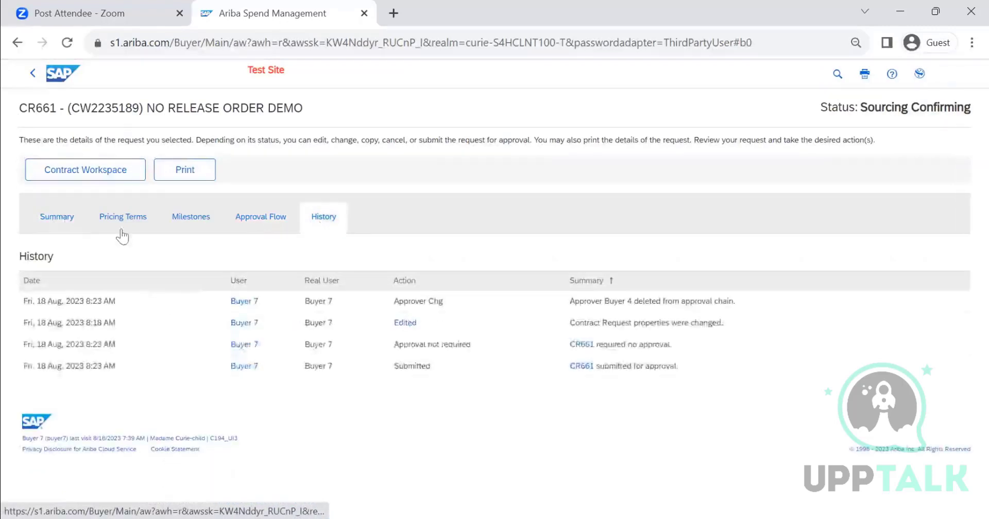
left_click(69, 218)
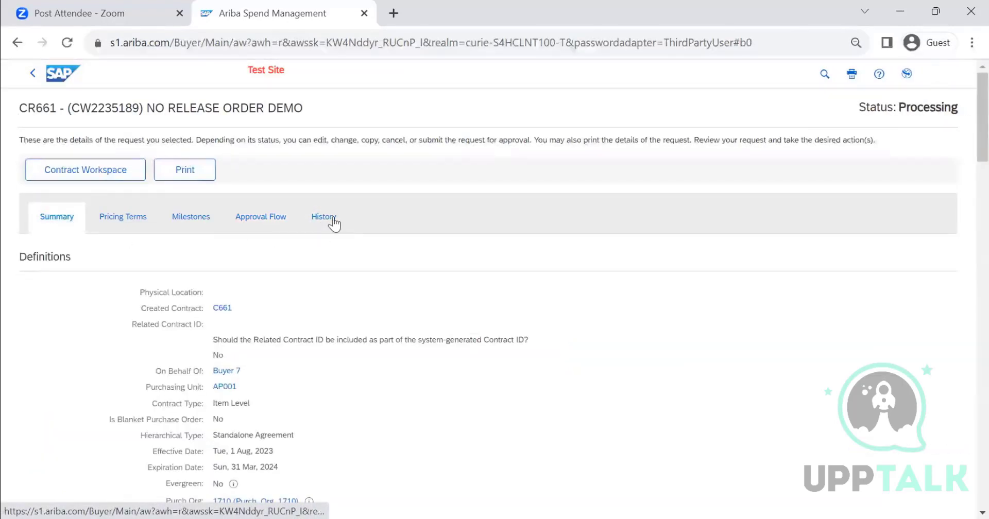
left_click(326, 217)
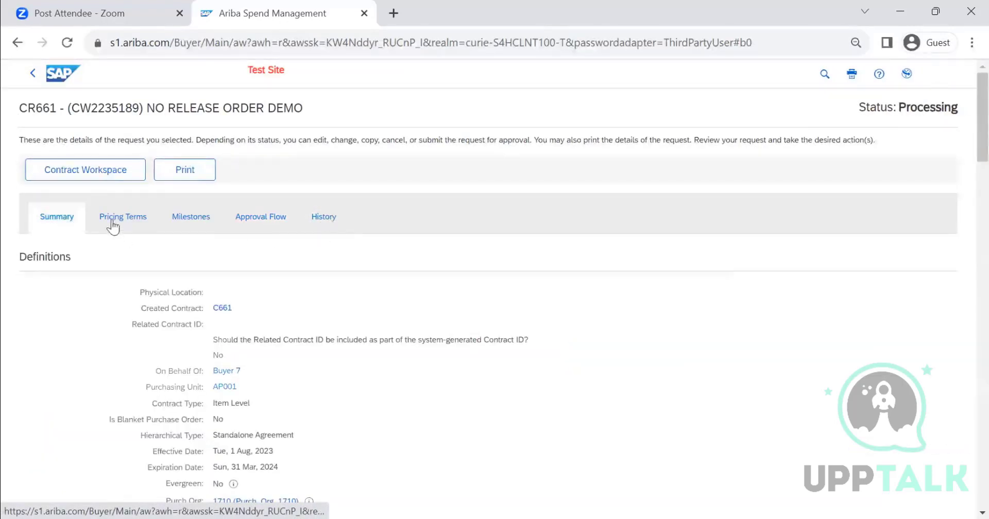
left_click(72, 224)
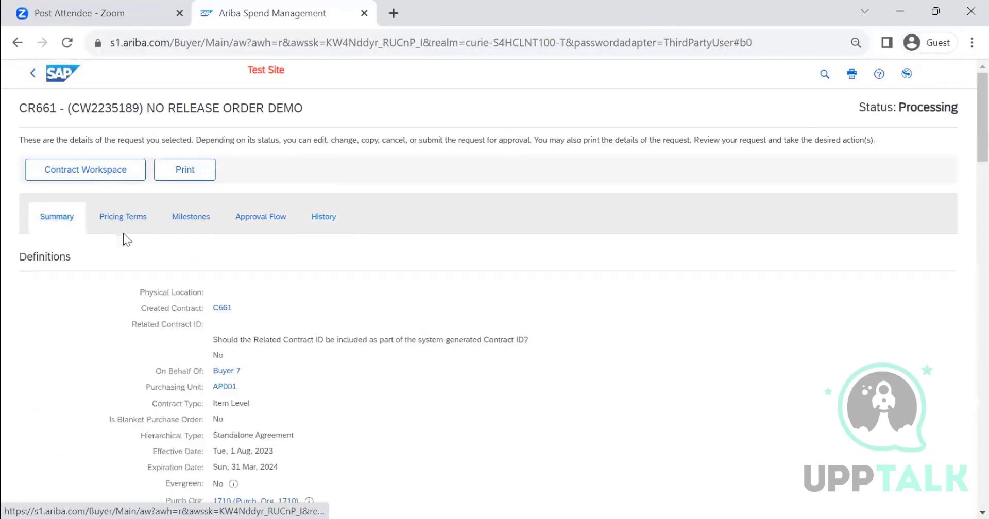
left_click(327, 221)
left_click(63, 222)
double_click(39, 108)
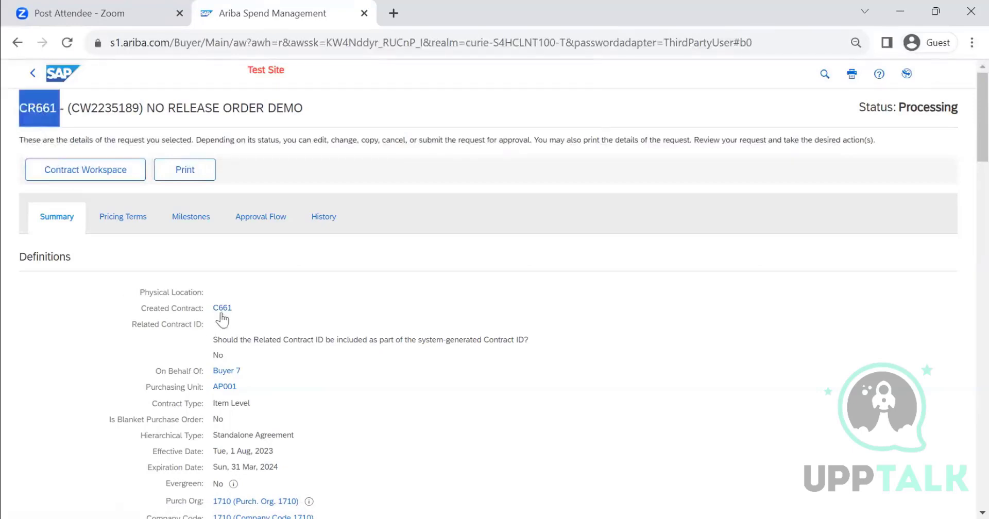
left_click(321, 220)
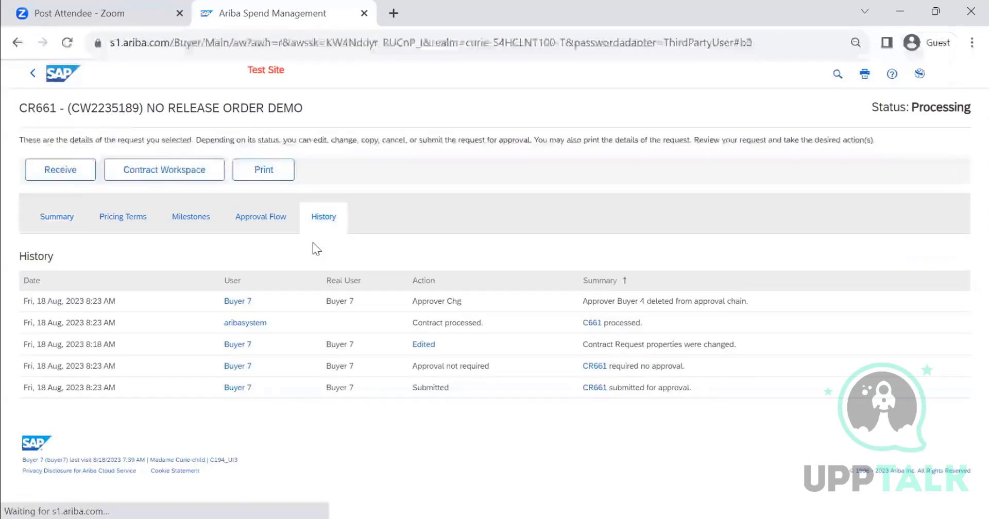
left_click(53, 218)
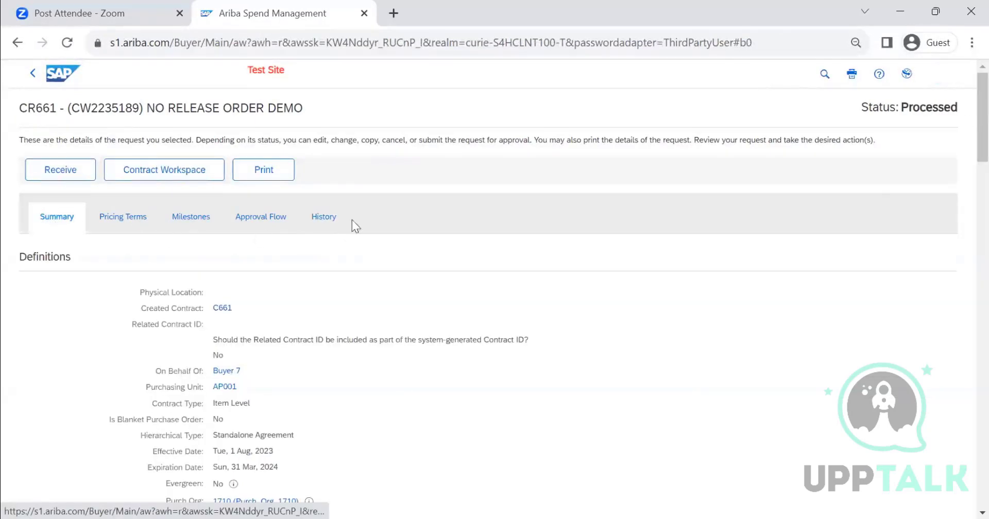
left_click(323, 221)
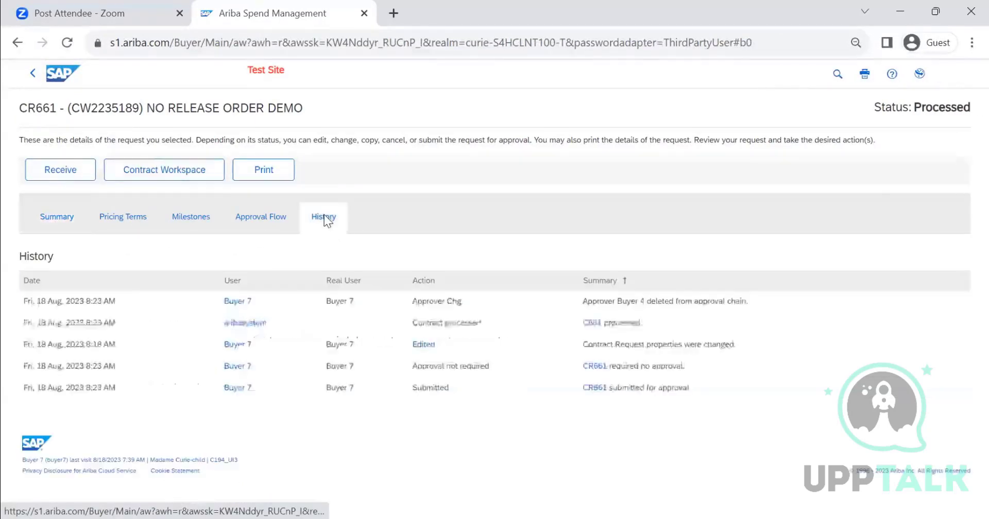
left_click(58, 218)
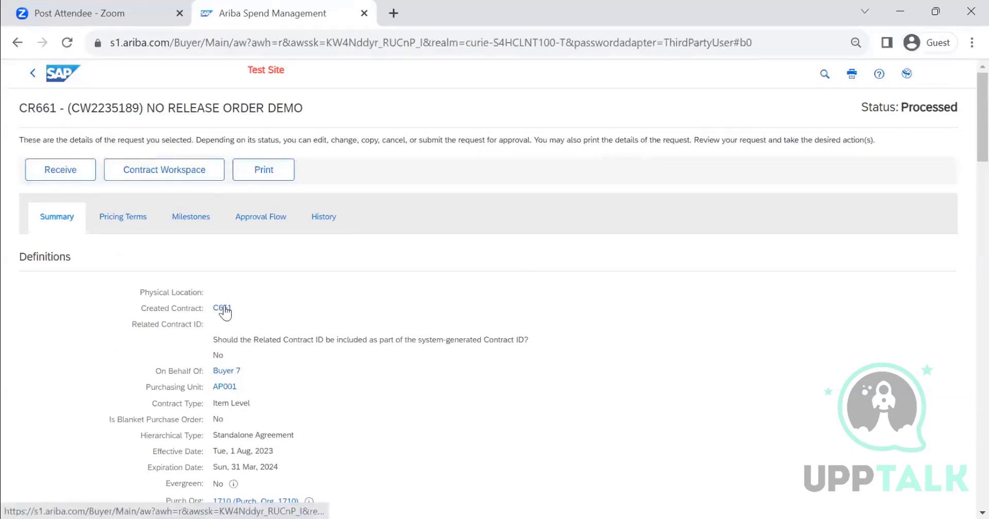
Open the created contract from the request summary and review its materials, recurring fee and expense pricing terms.
left_click(222, 308)
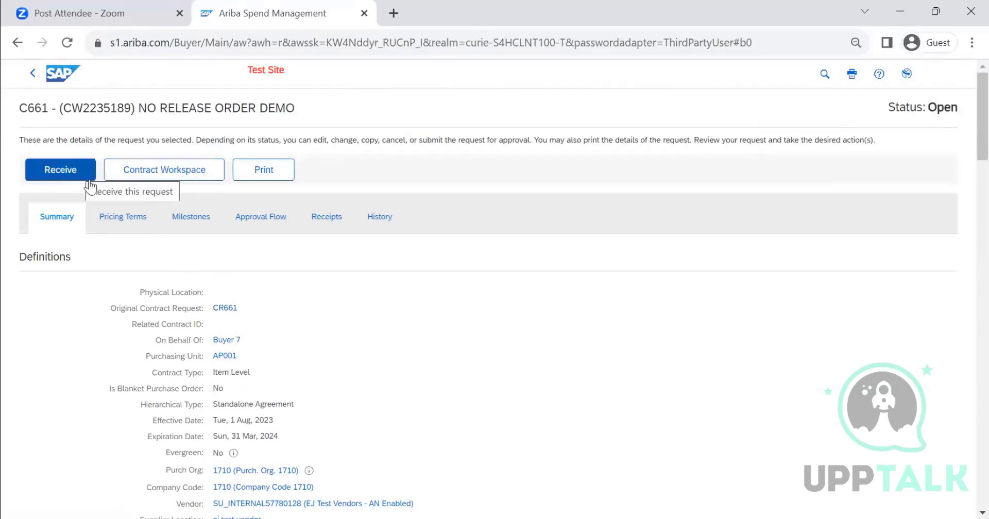
left_click(126, 226)
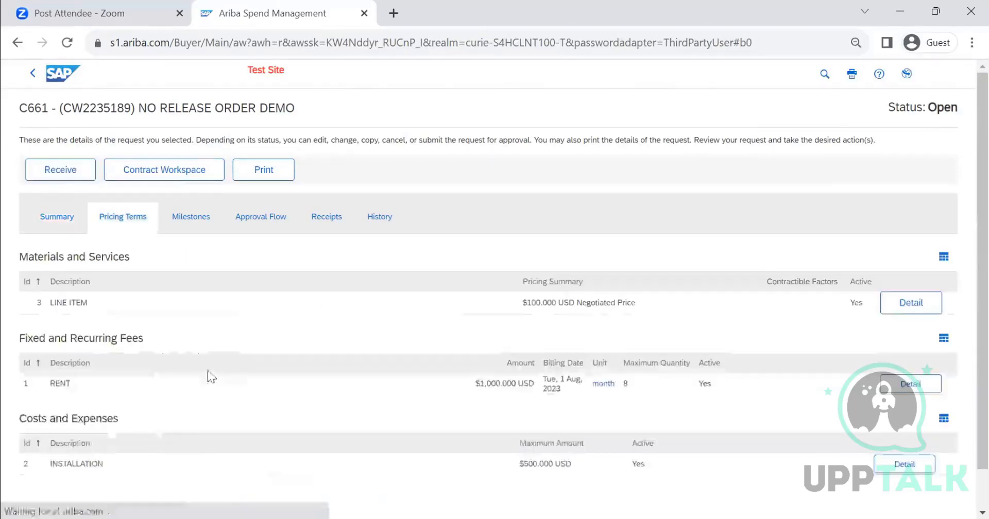
scroll(164, 365, "down", 1)
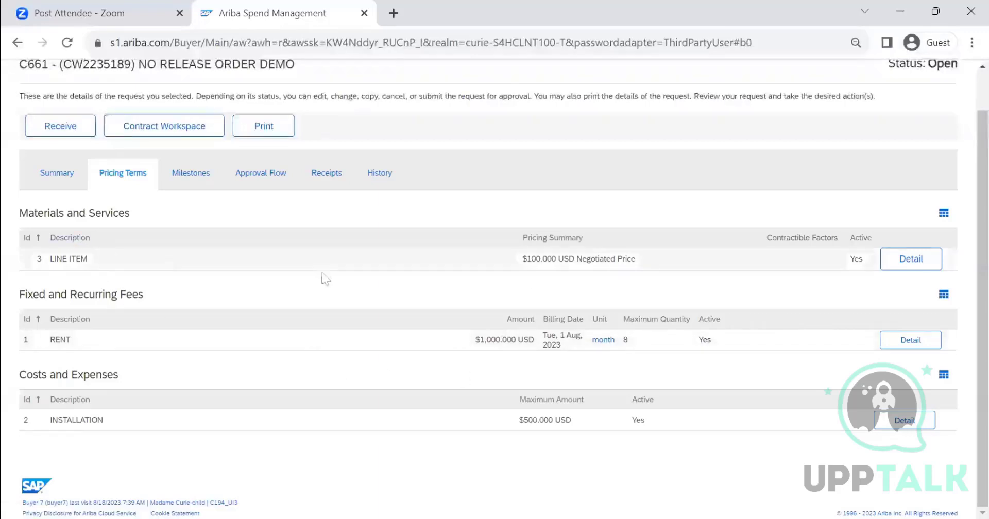
scroll(523, 304, "up", 1)
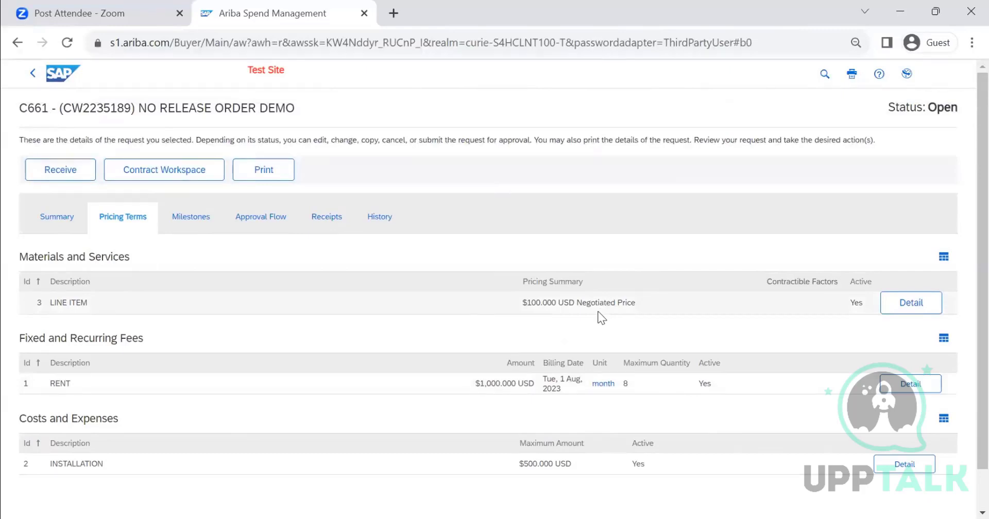
Receive against the NO RELEASE ORDER DEMO contract, accepting a quantity of 1 for LINE ITEM, and submit the receipt.
left_click(71, 174)
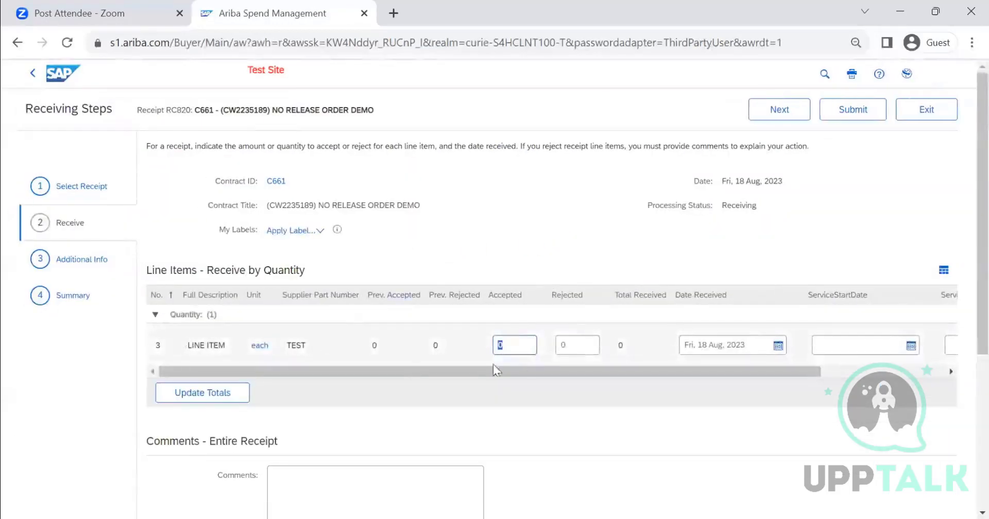
scroll(570, 325, "down", 2)
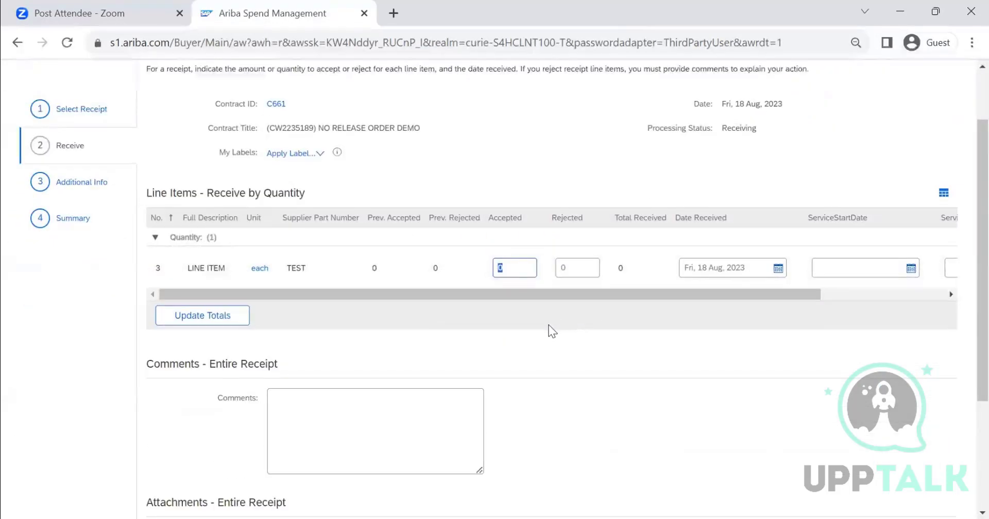
type("1")
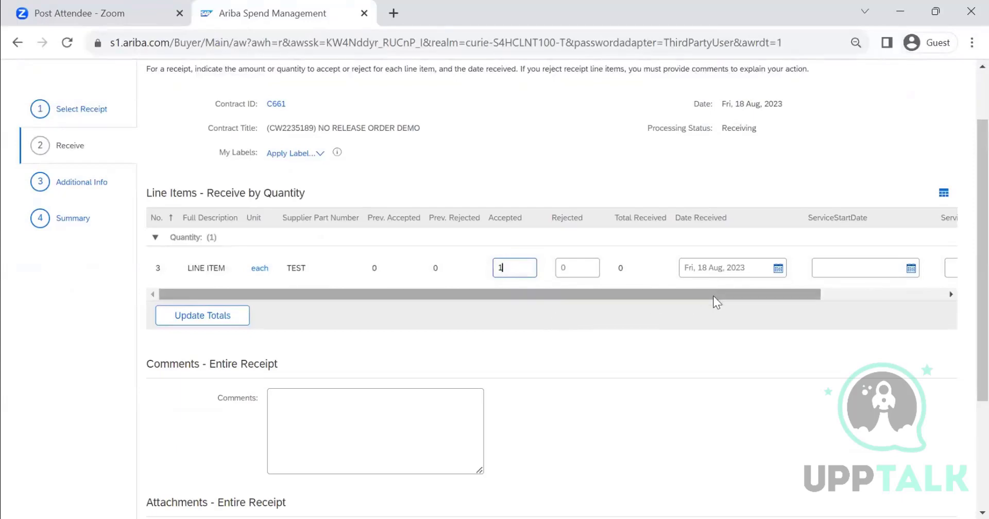
left_click_drag(713, 295, 582, 295)
scroll(645, 323, "down", 4)
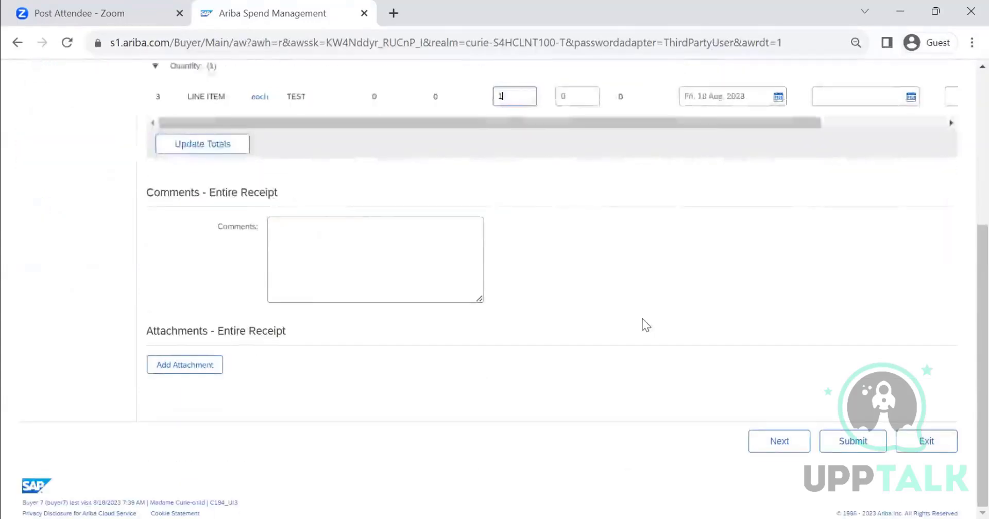
scroll(645, 324, "up", 5)
left_click(778, 110)
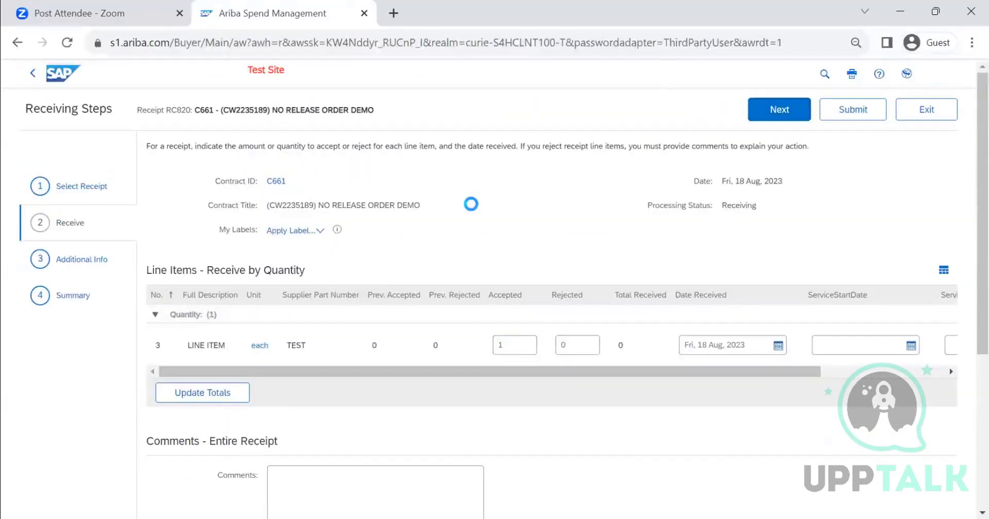
left_click(768, 110)
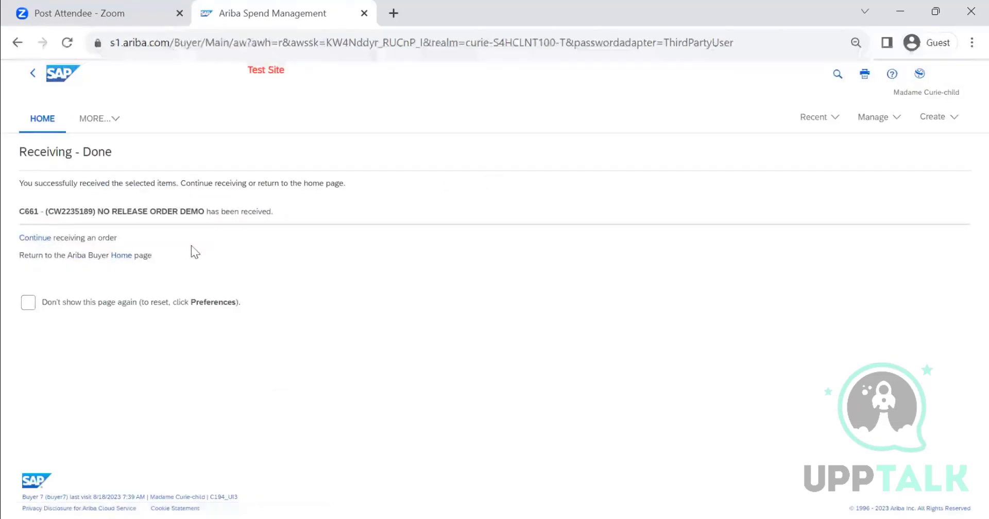
Return to the home page, reopen the NO RELEASE ORDER DEMO contract and check its receipts and invoices.
left_click(121, 258)
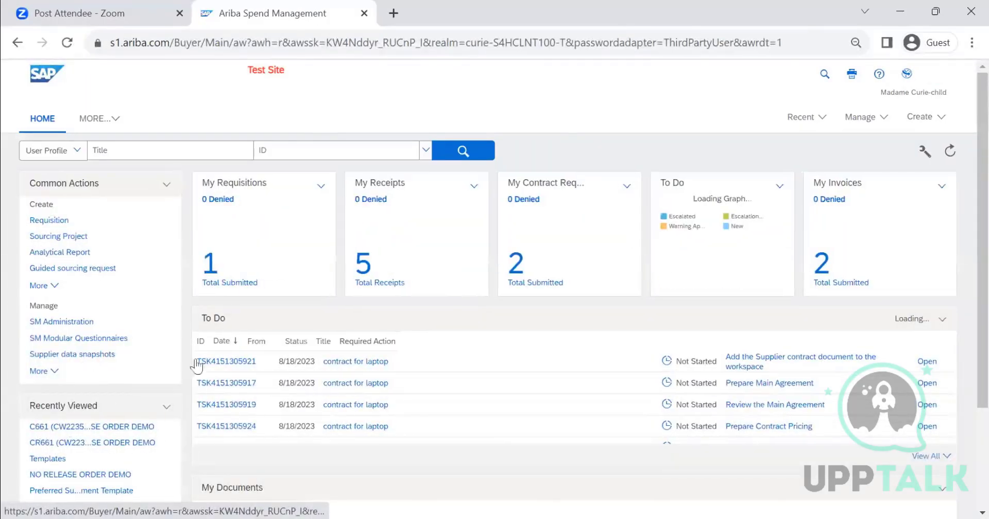
left_click(35, 434)
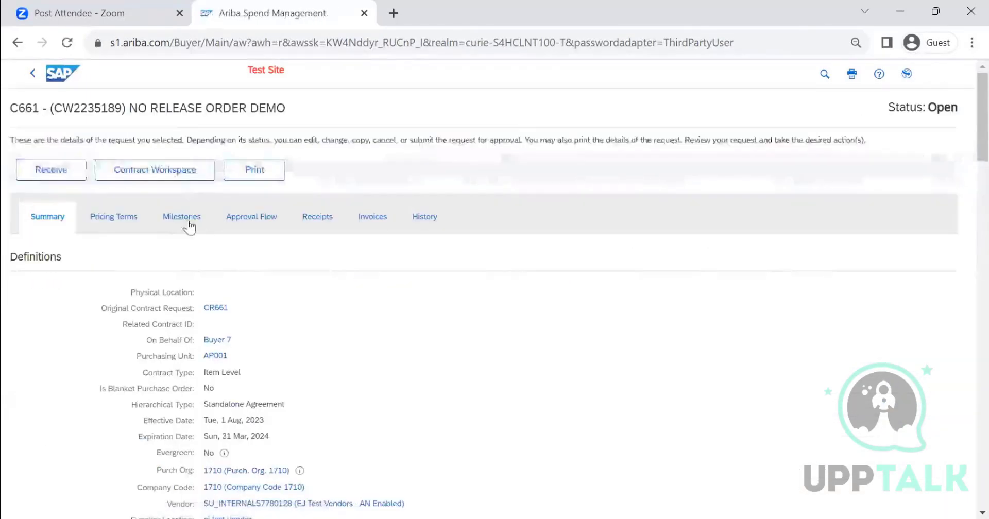
left_click(314, 229)
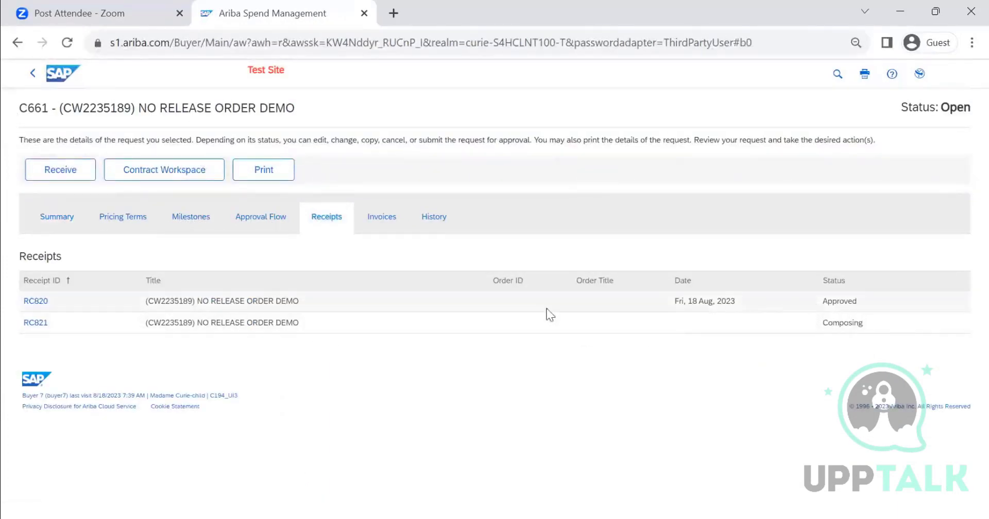
left_click(390, 222)
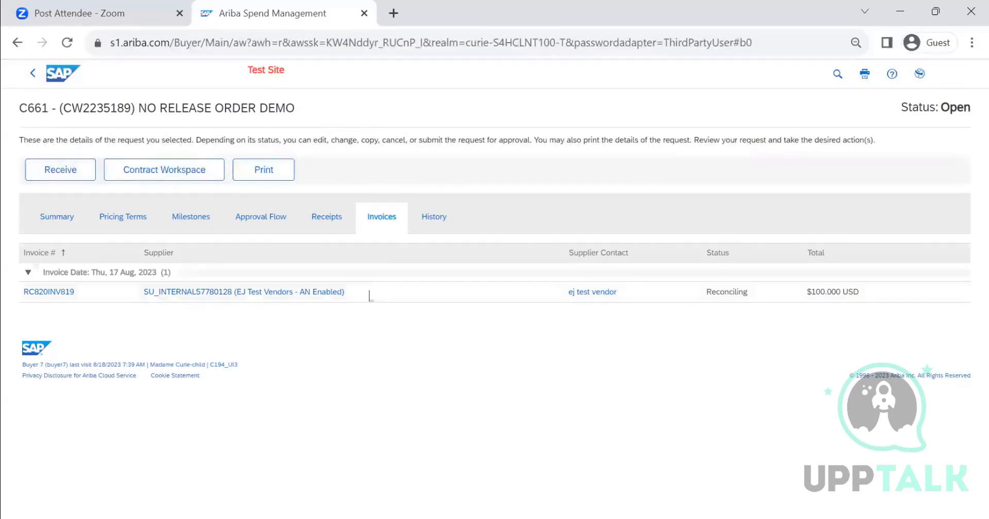
Review the contract's summary definitions, including the contract type, release, invoicing and receiving settings and the received and reconciled amounts.
left_click(50, 226)
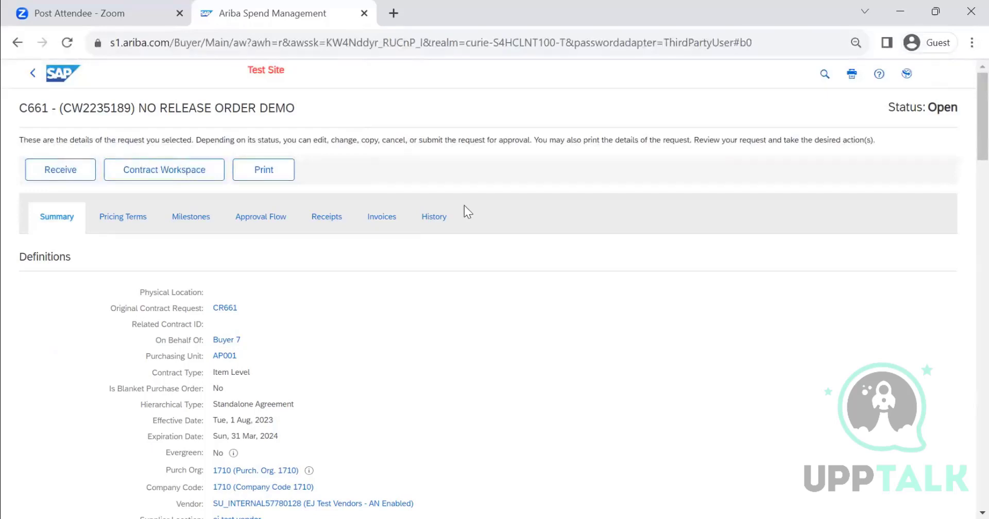
scroll(460, 225, "down", 1)
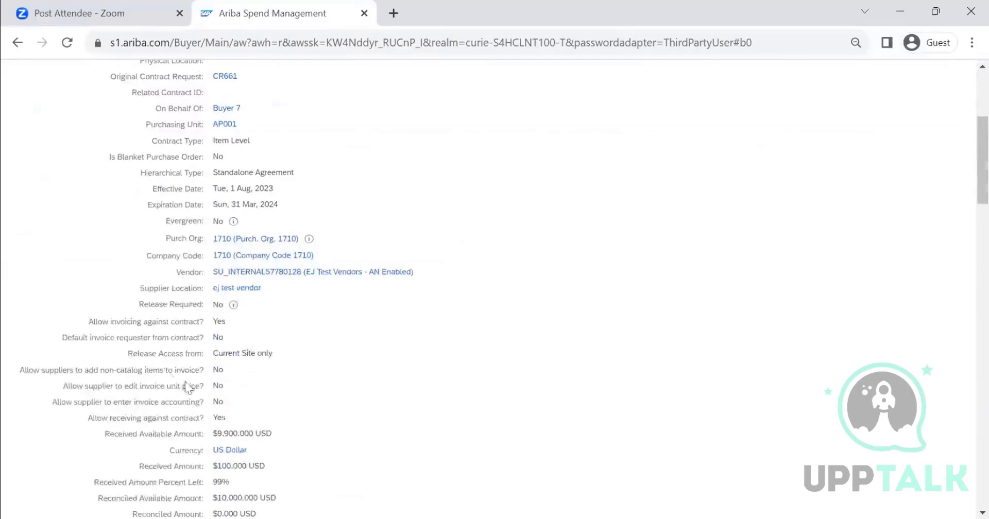
scroll(402, 332, "up", 5)
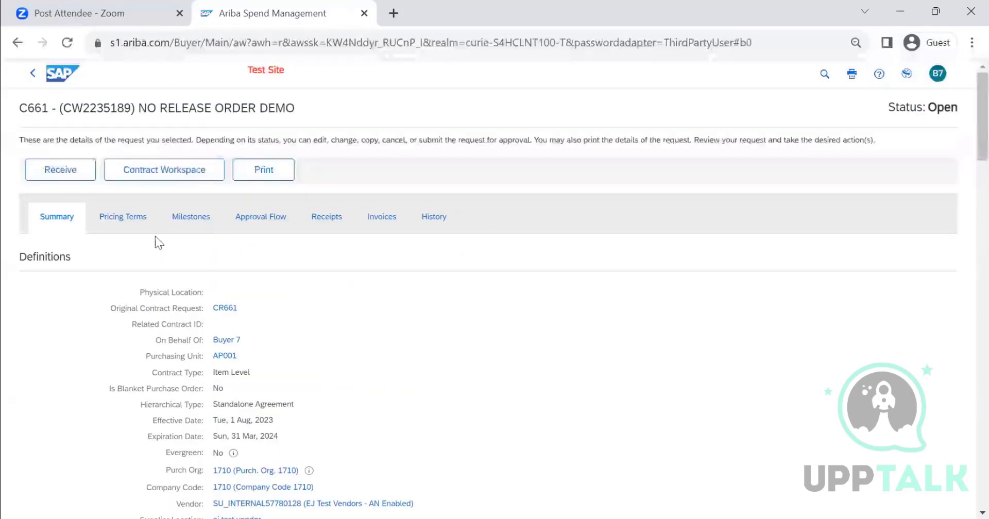
scroll(396, 399, "down", 9)
scroll(178, 267, "up", 3)
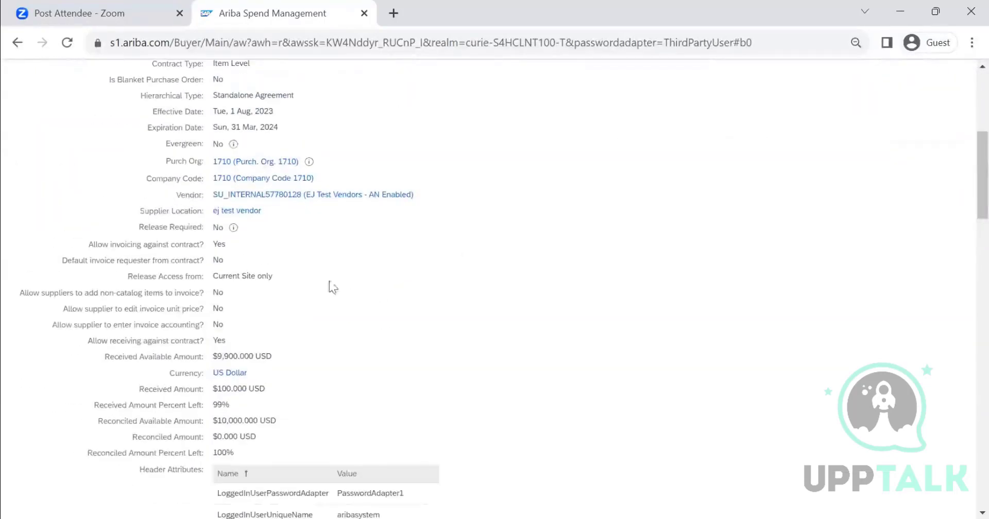
scroll(233, 256, "up", 2)
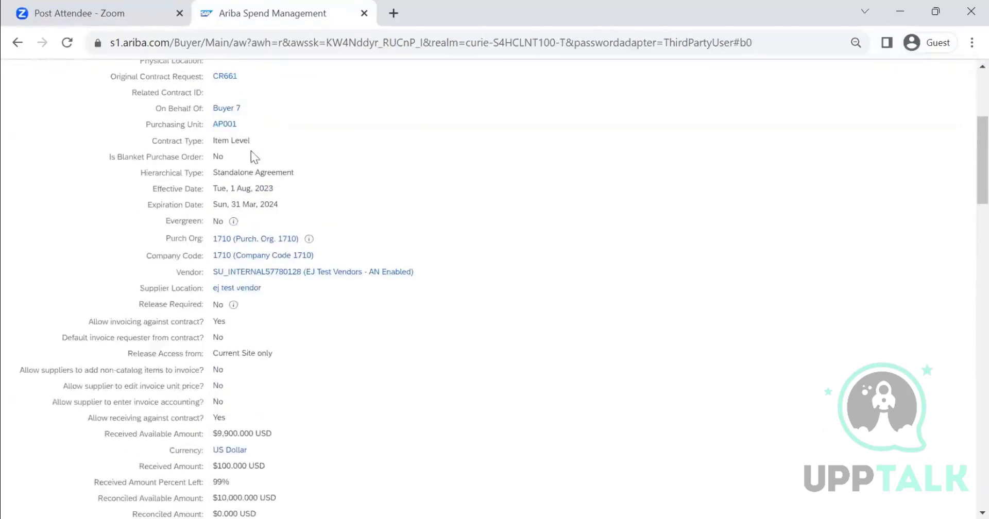
left_click_drag(230, 135, 165, 136)
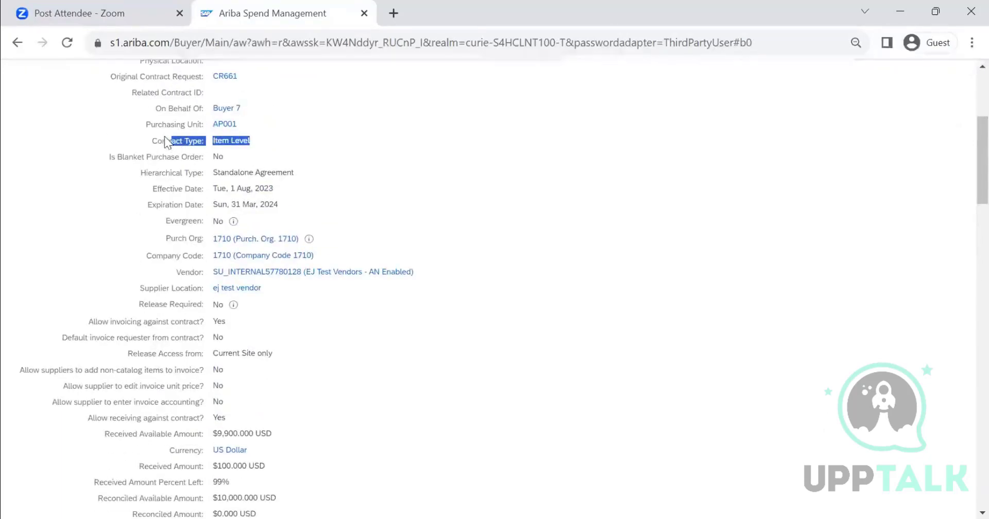
scroll(366, 211, "up", 6)
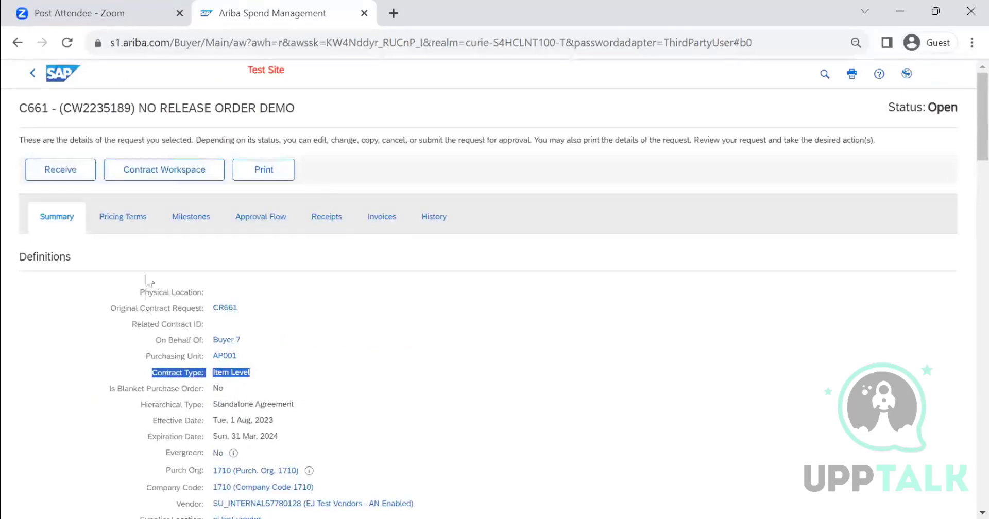
Review the contract's pricing terms and check the status of its second receipt.
left_click(126, 217)
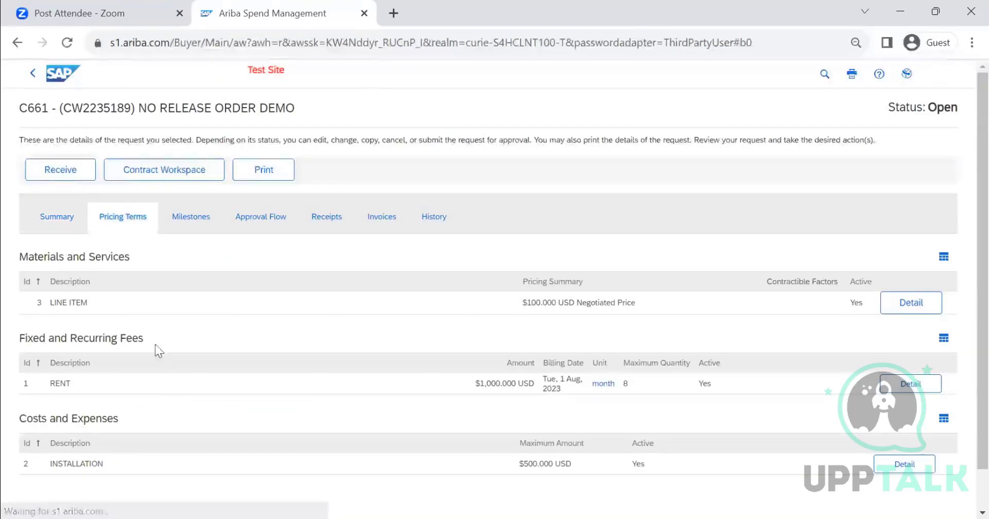
scroll(156, 342, "down", 2)
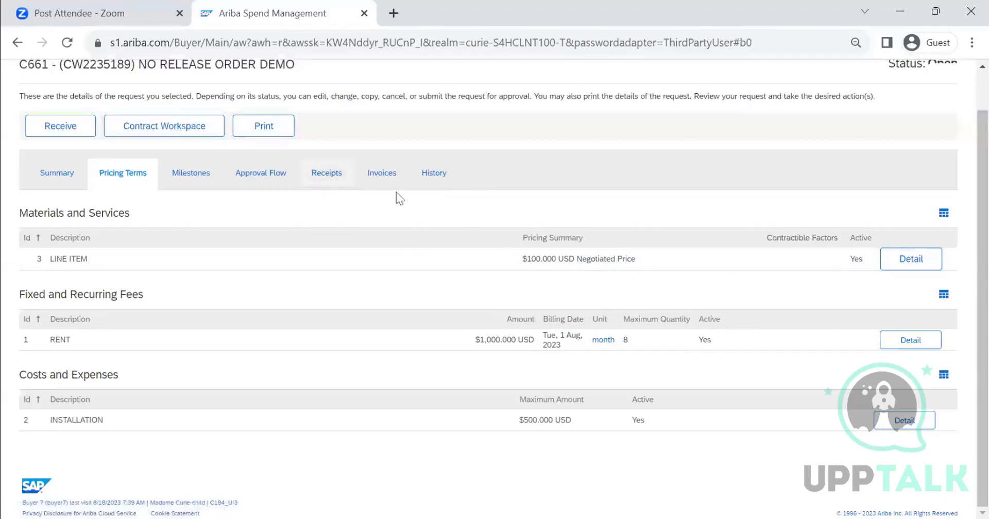
left_click(325, 175)
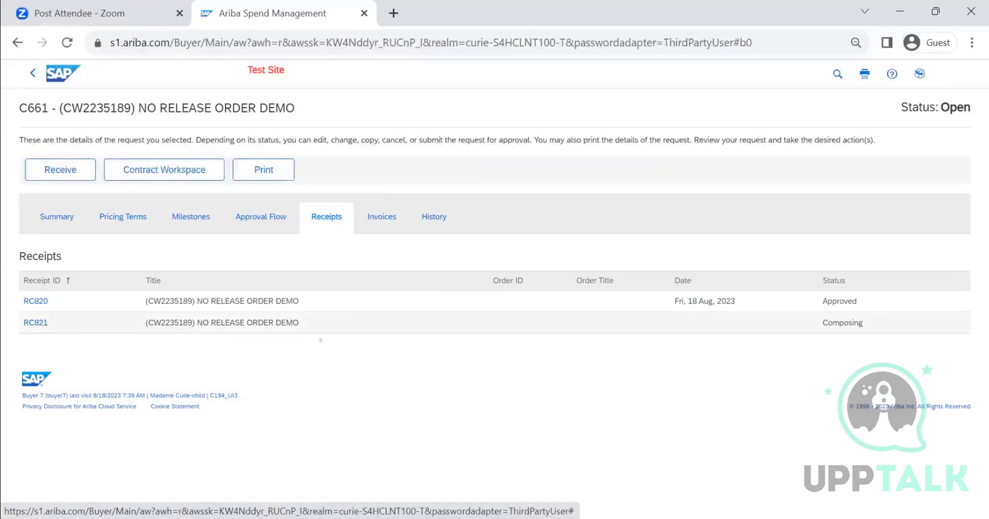
left_click_drag(843, 316, 864, 314)
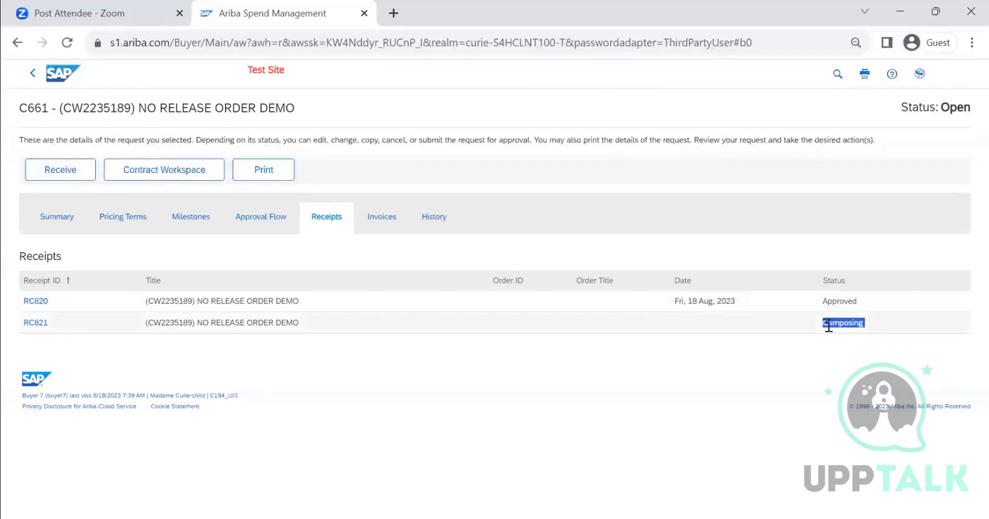
Edit the contract's composing receipt to accept a quantity of 3 for LINE ITEM and proceed to the receipt summary.
left_click(36, 324)
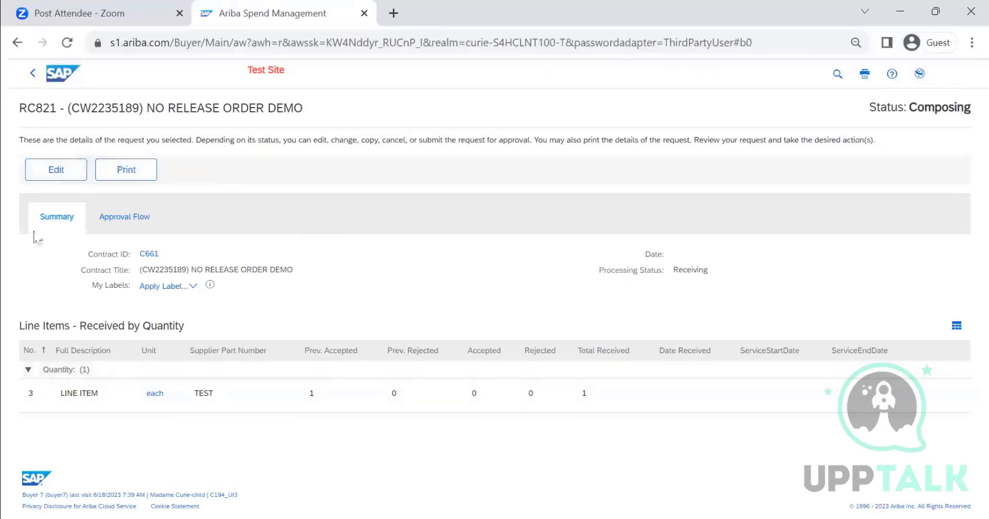
left_click(56, 171)
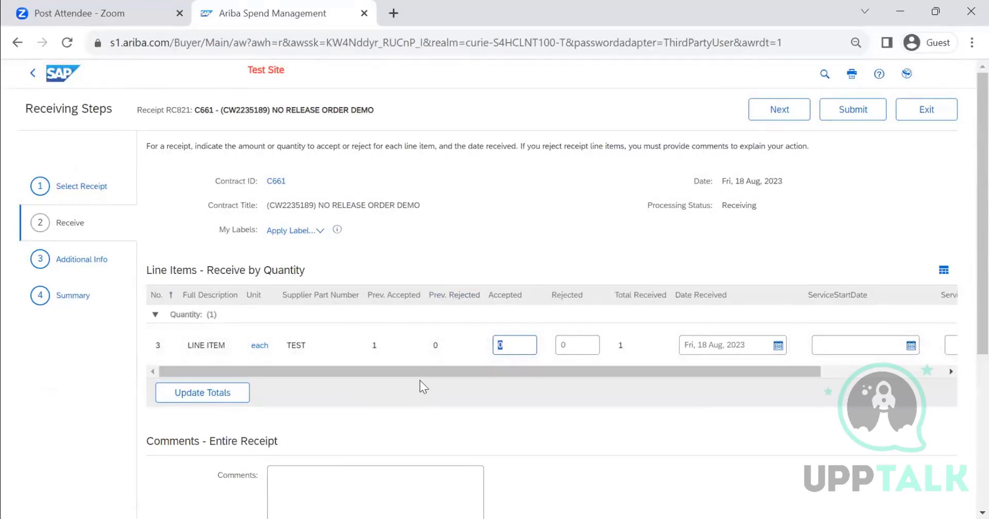
type("3")
left_click(851, 111)
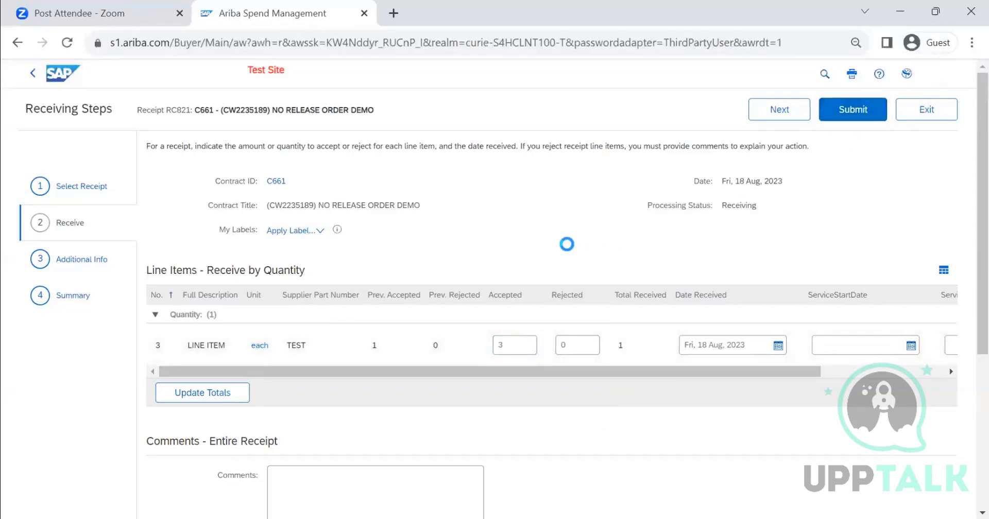
left_click(840, 115)
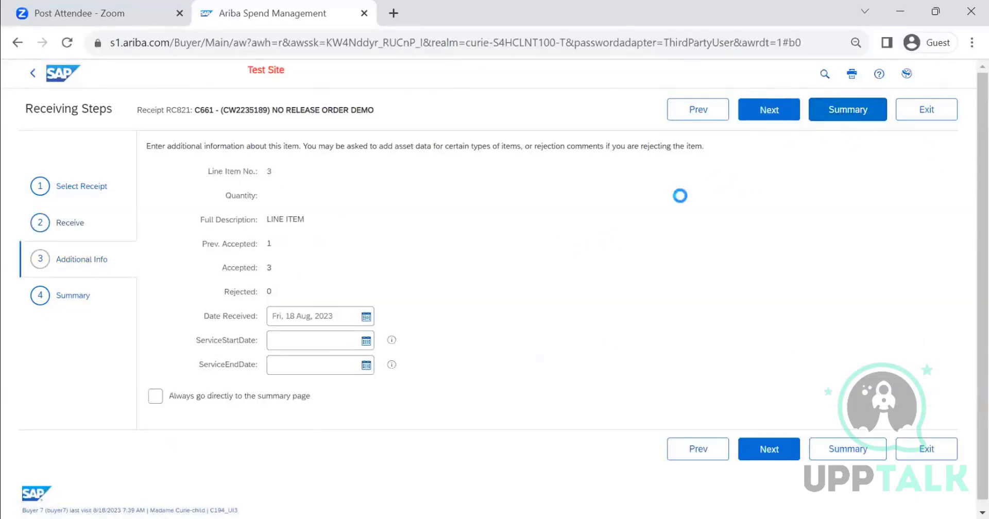
Delete the active approver Buyer 7 from the receipt's approval flow and submit the receipt.
left_click(240, 188)
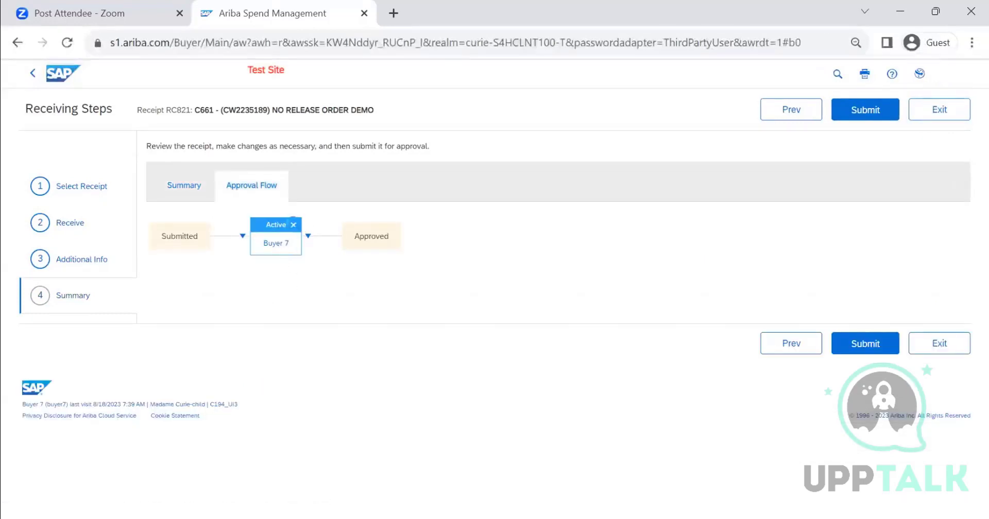
left_click(293, 224)
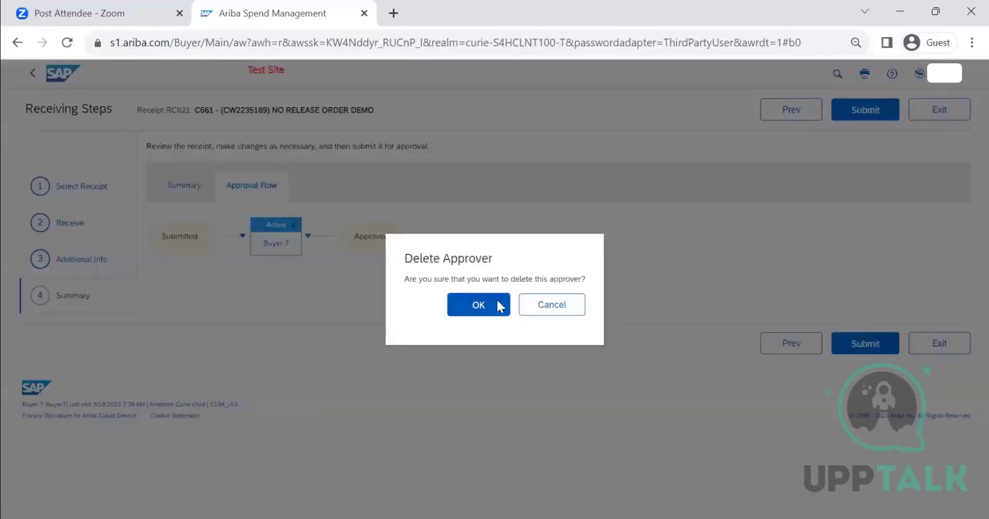
left_click(479, 305)
left_click(876, 111)
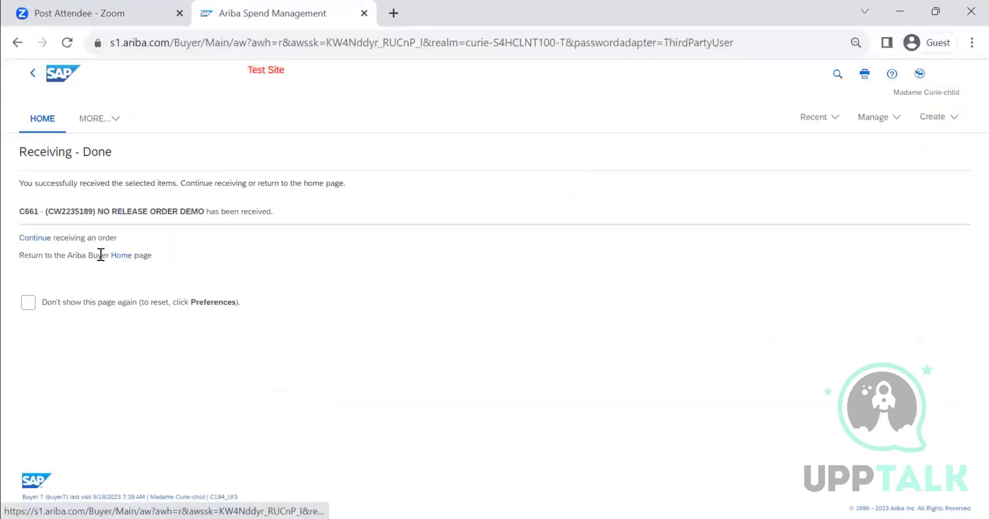
Return to the home page, reopen the NO RELEASE ORDER DEMO contract and review its receipts, invoices and summary.
left_click(123, 254)
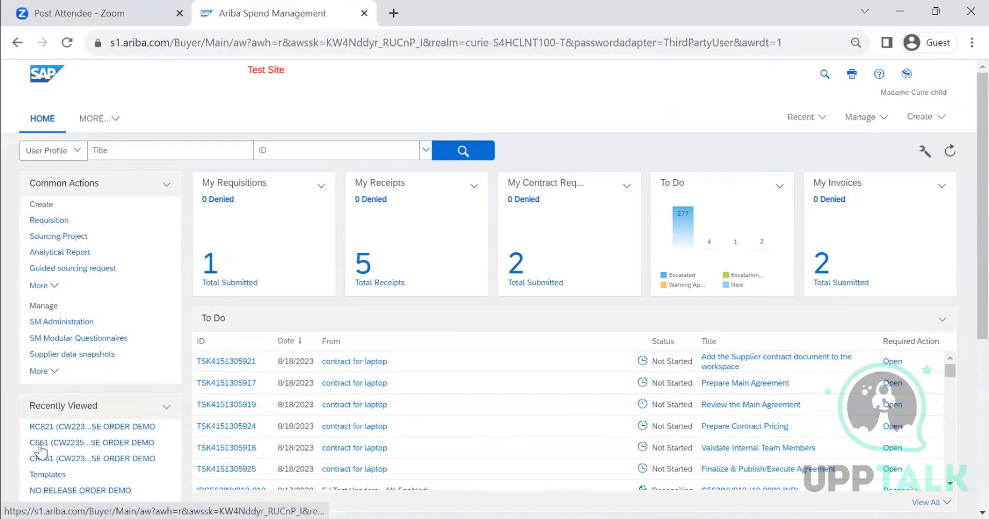
left_click(39, 445)
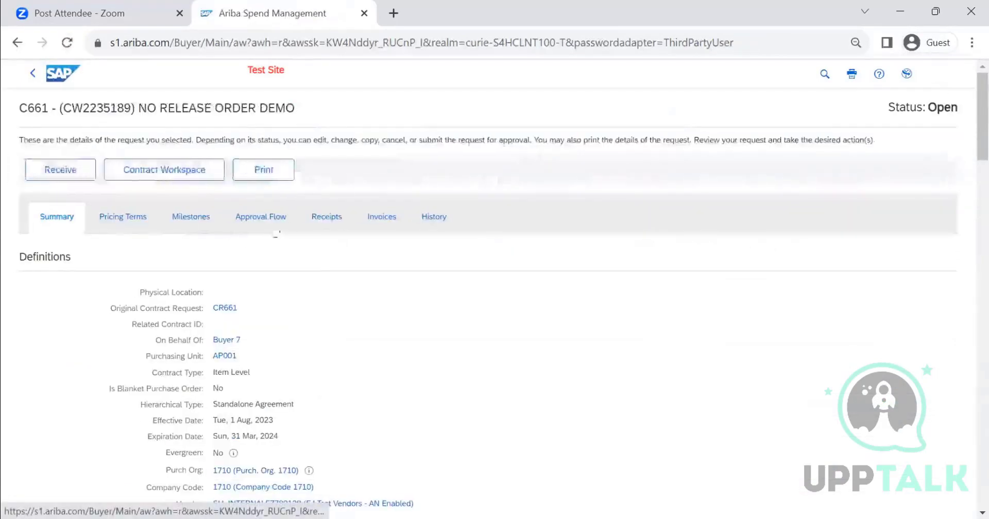
left_click(328, 218)
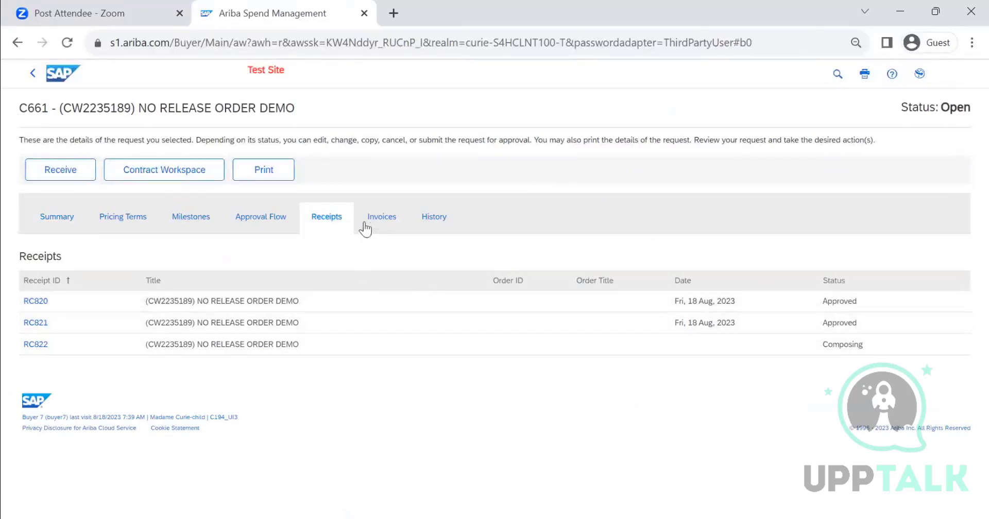
left_click(372, 223)
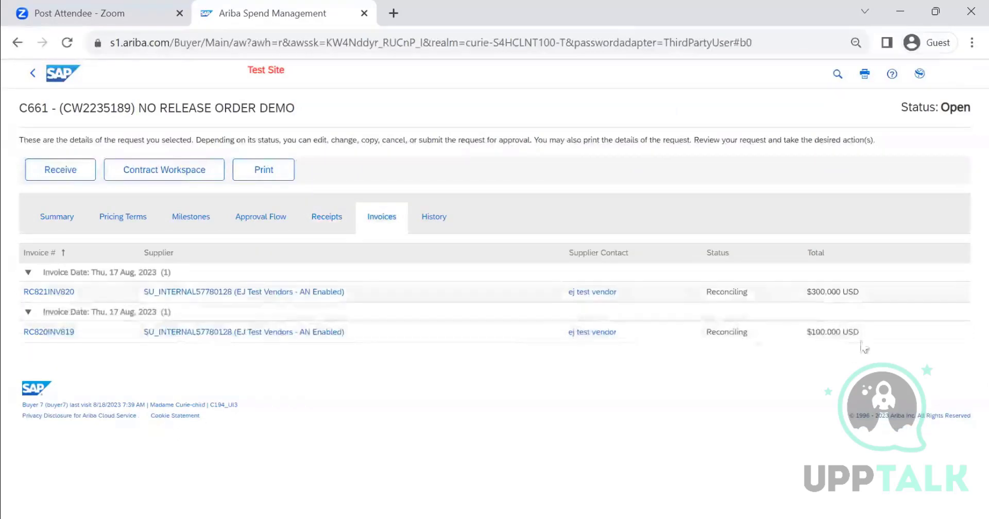
left_click(274, 222)
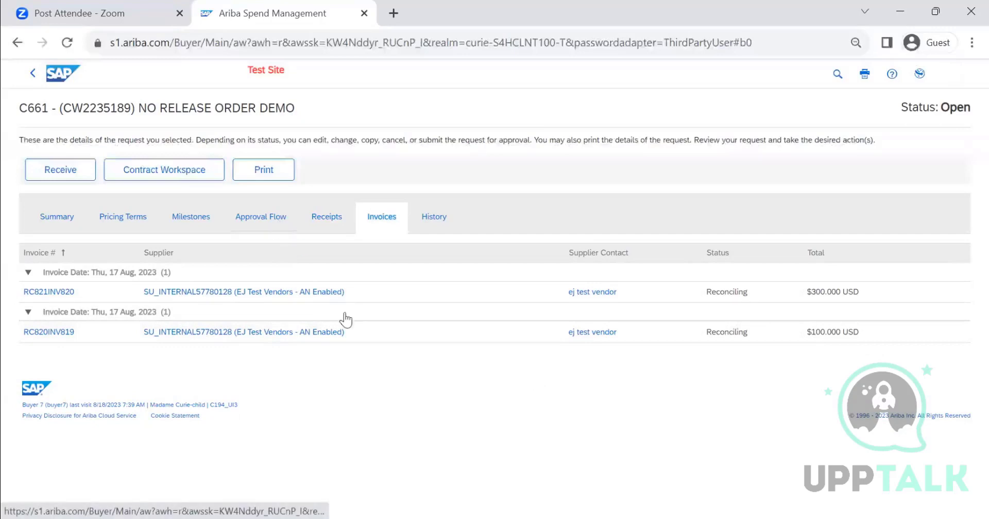
left_click(329, 220)
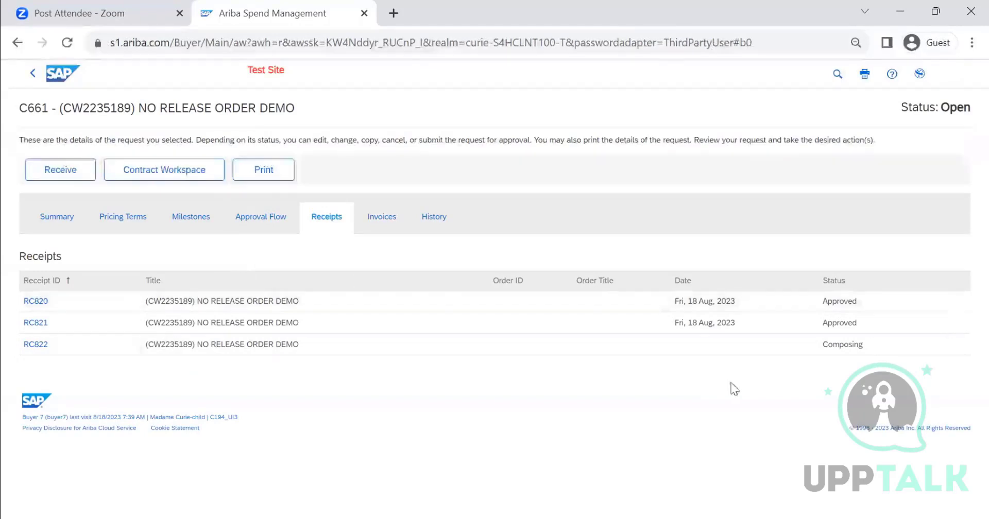
left_click(46, 216)
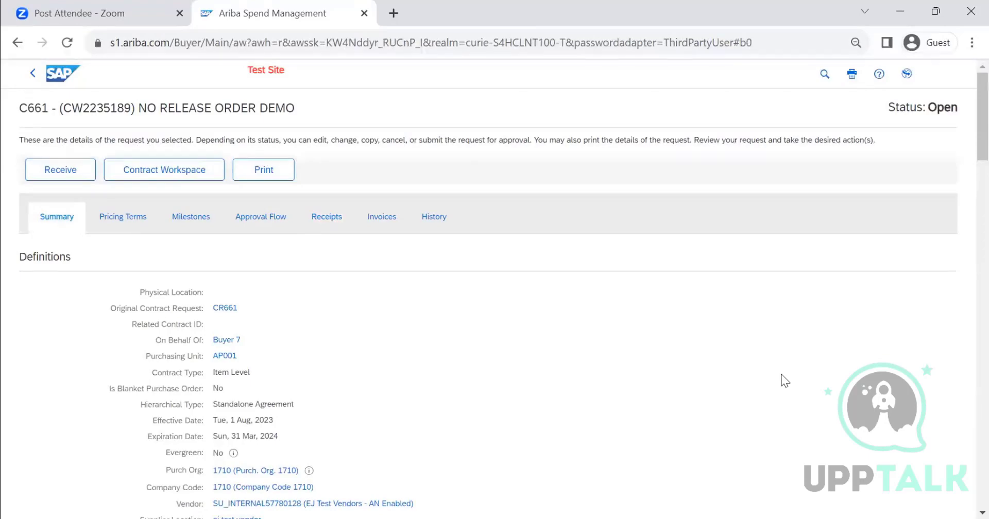
Review the definitions, minimum commitment and maximum limit in the contract's summary.
scroll(517, 201, "down", 10)
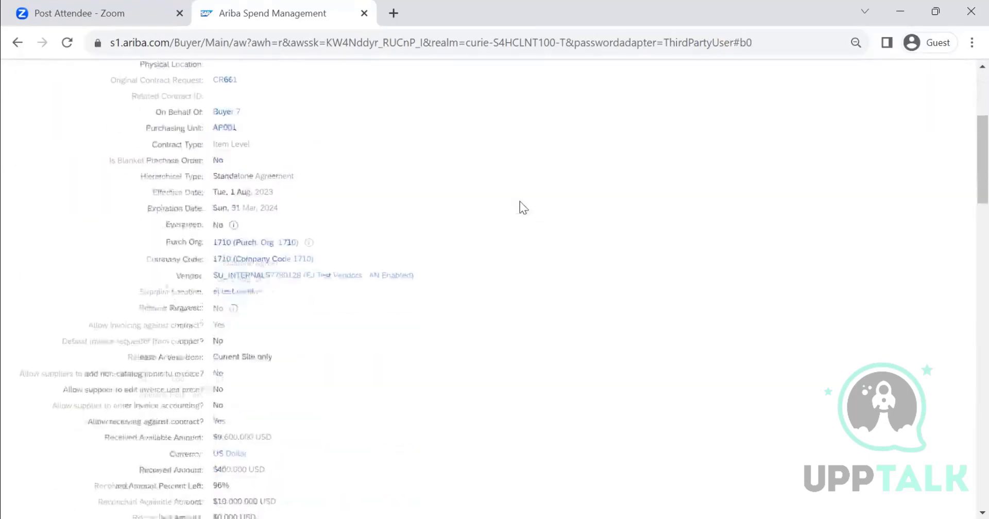
scroll(517, 206, "down", 10)
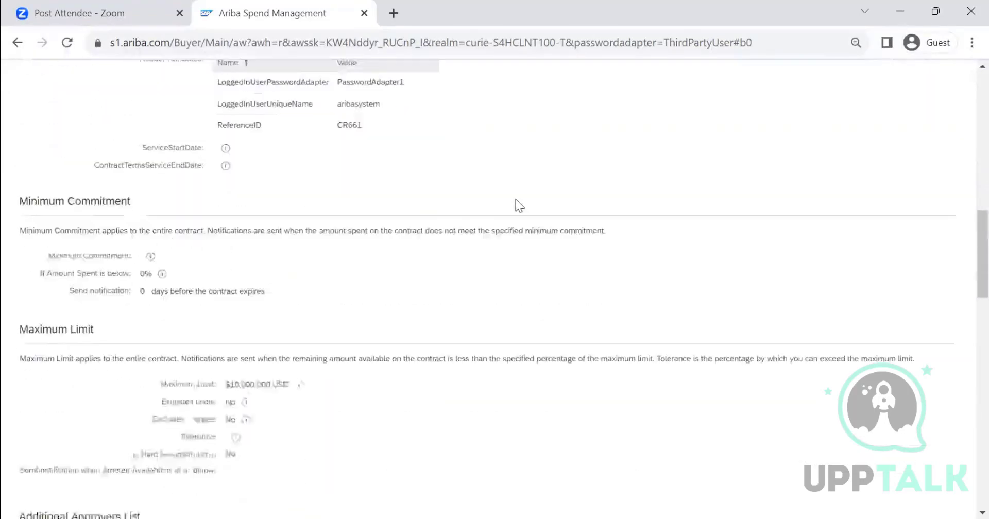
scroll(520, 199, "up", 20)
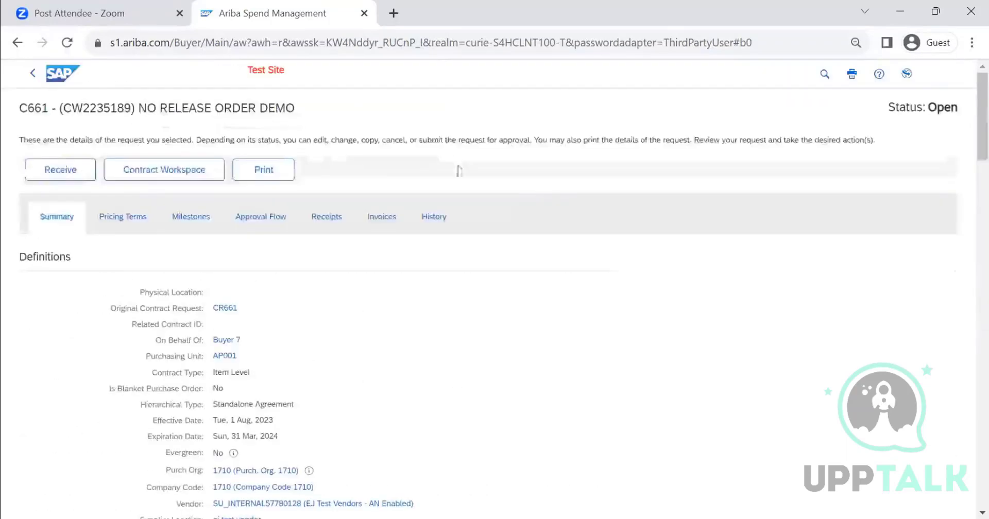
Return to the home page, go to the project templates and open the Contract Templates folder.
left_click(67, 76)
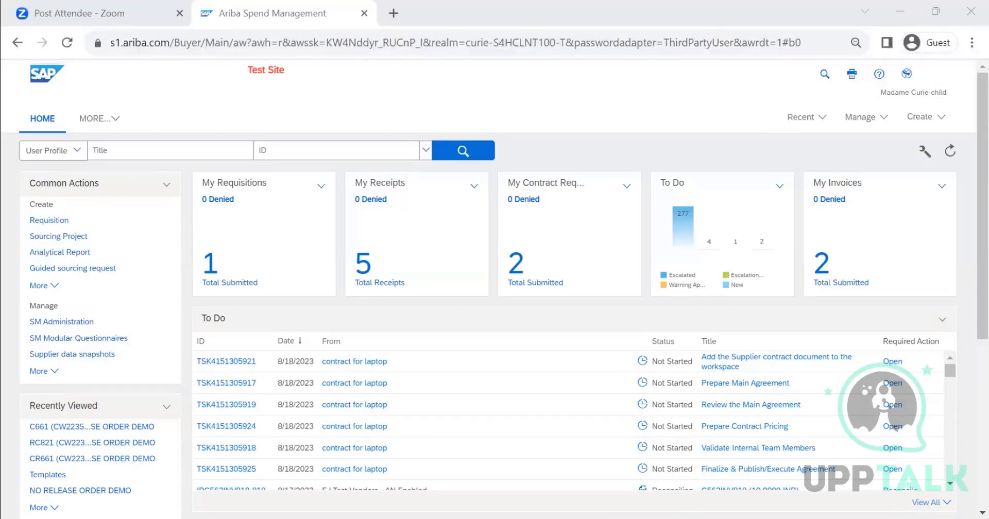
left_click(714, 109)
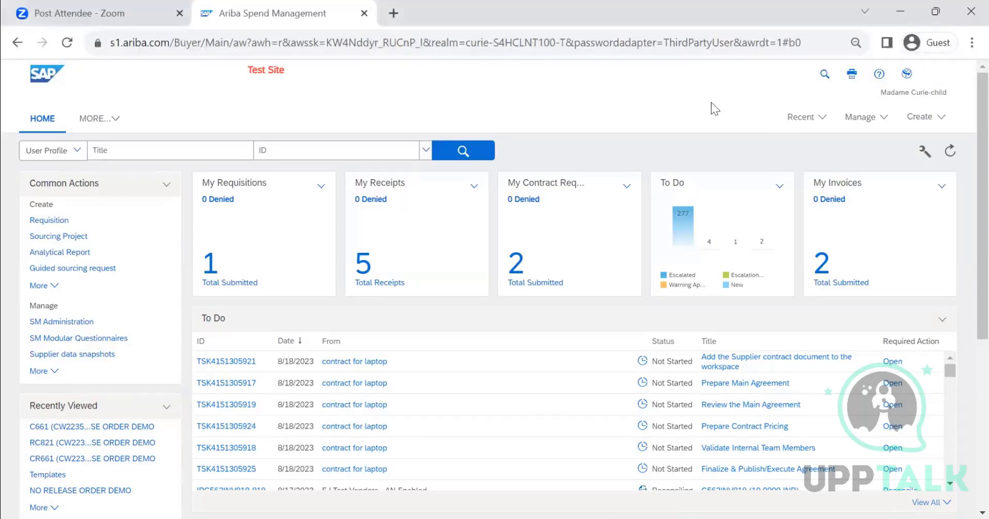
left_click(856, 119)
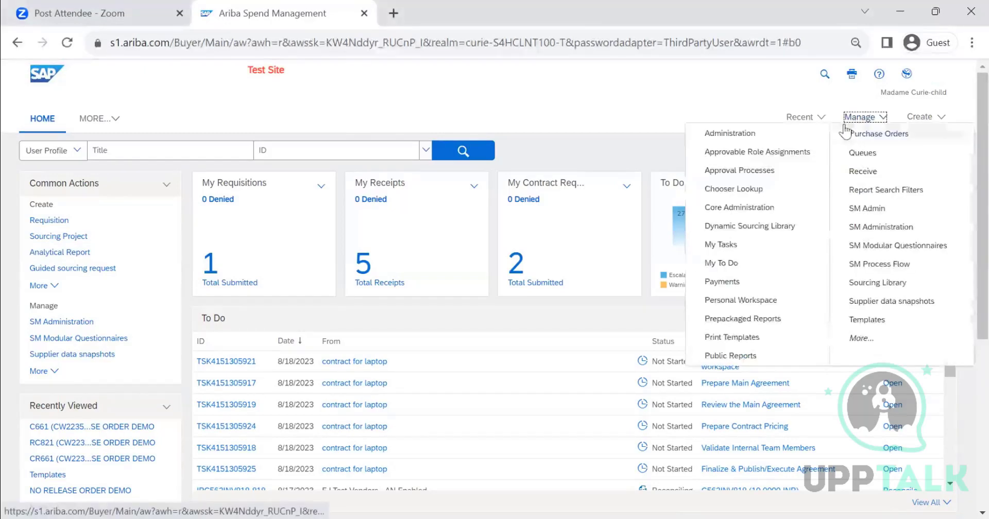
left_click(868, 319)
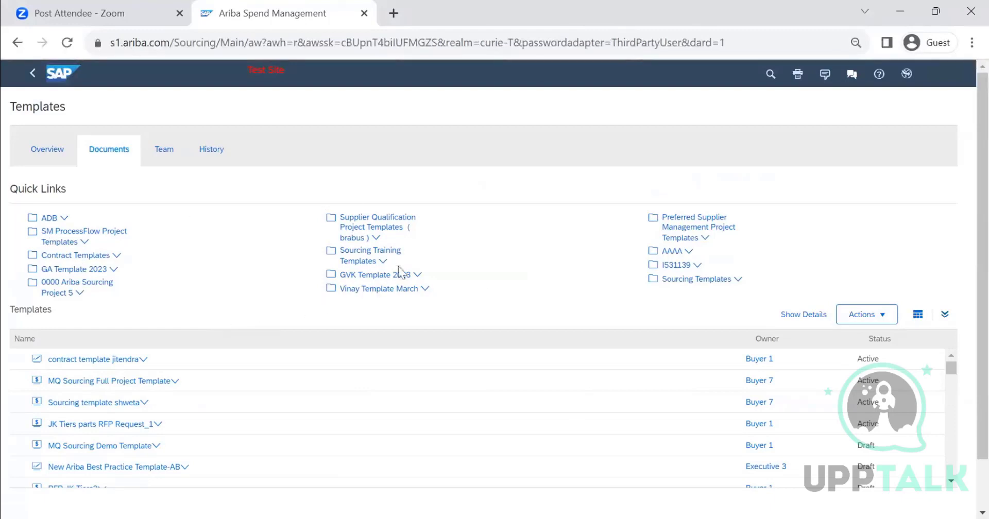
left_click(91, 256)
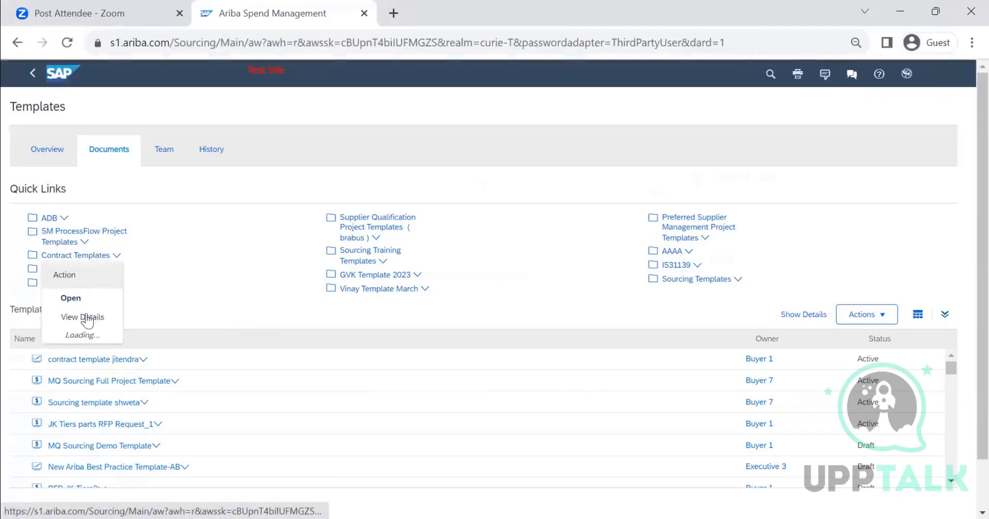
left_click(70, 298)
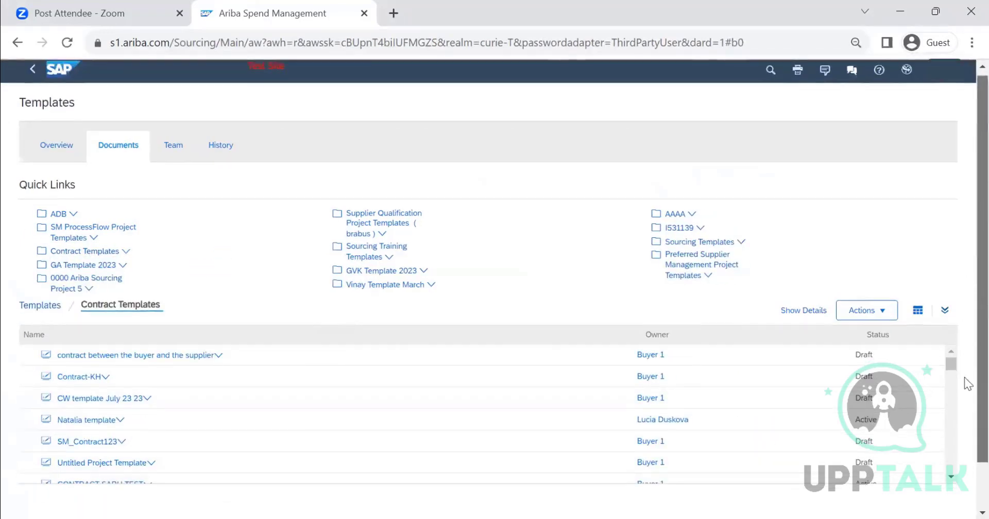
Open the "contract between the buyer and the supplier" template, check its project type and exit back to the template list.
scroll(965, 380, "down", 1)
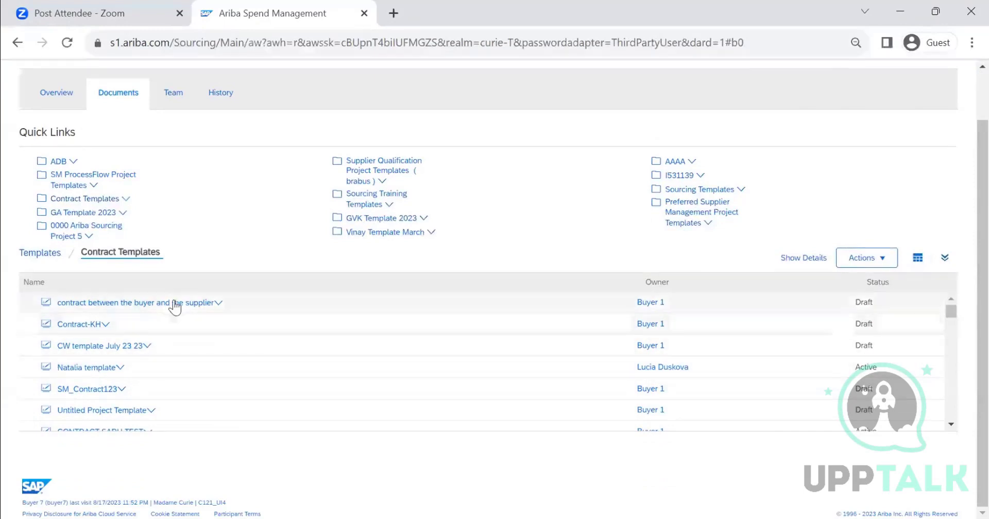
left_click(178, 303)
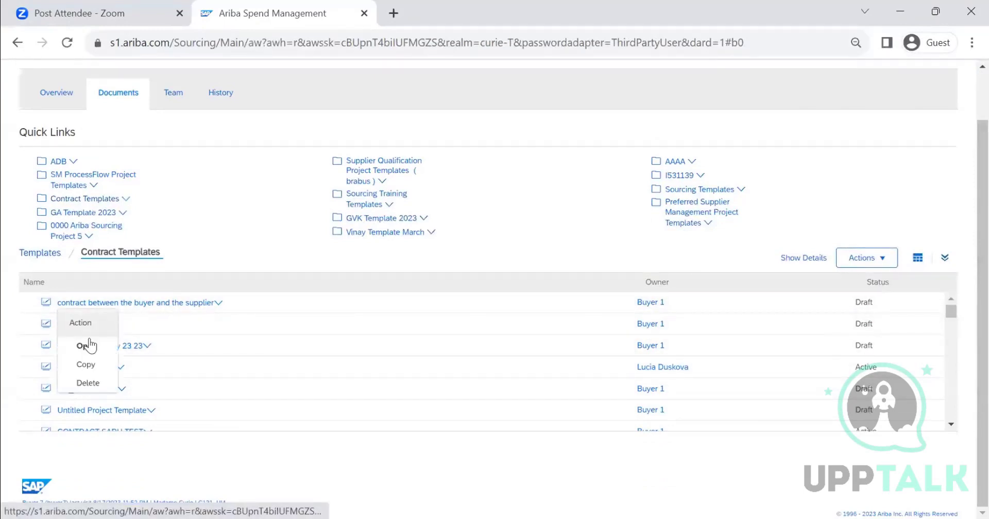
left_click(88, 345)
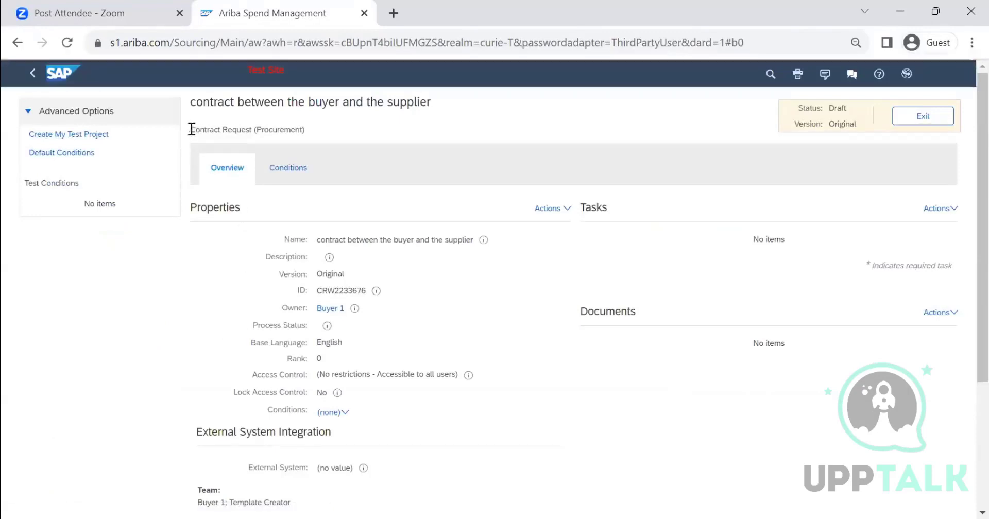
left_click_drag(195, 132, 314, 132)
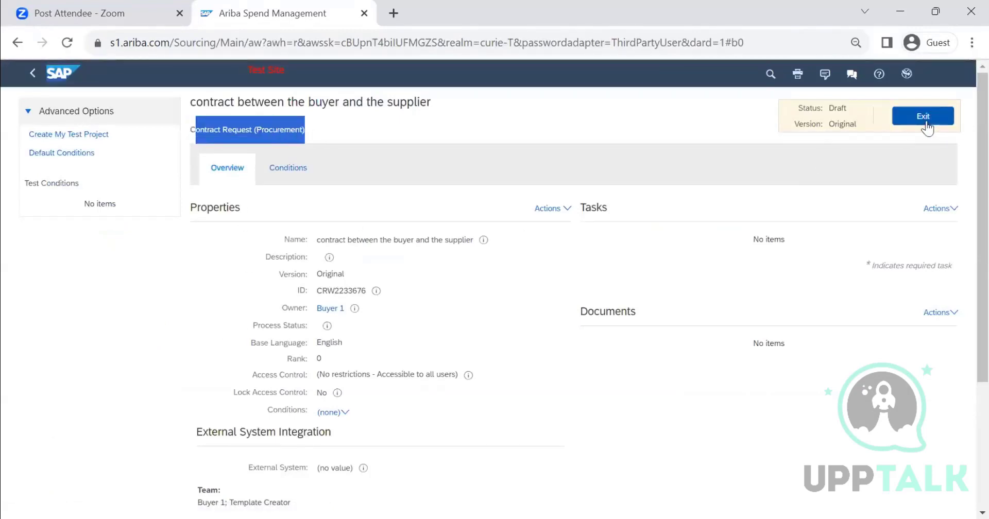
left_click(927, 118)
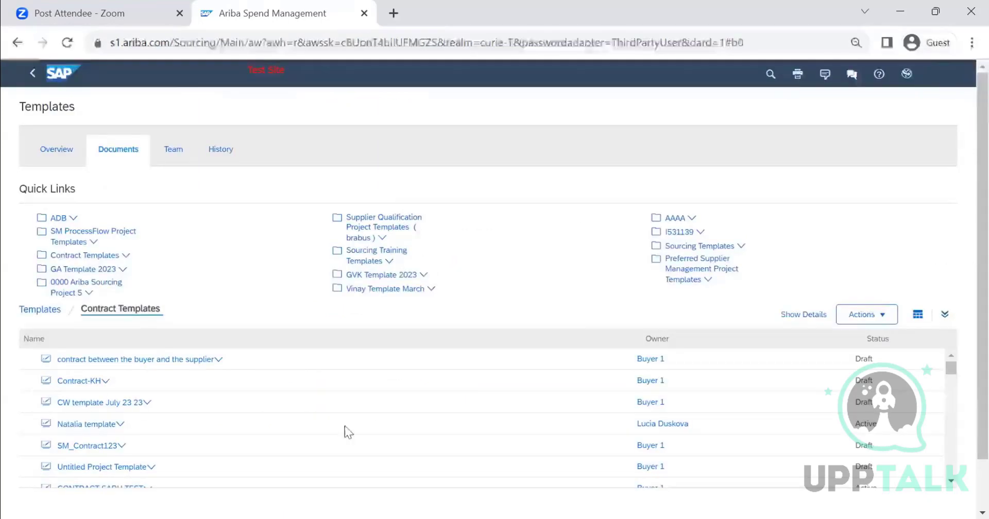
Add the Document Type column to the Contract Templates list, sort ascending by it and expand the list's visible area.
scroll(968, 304, "down", 2)
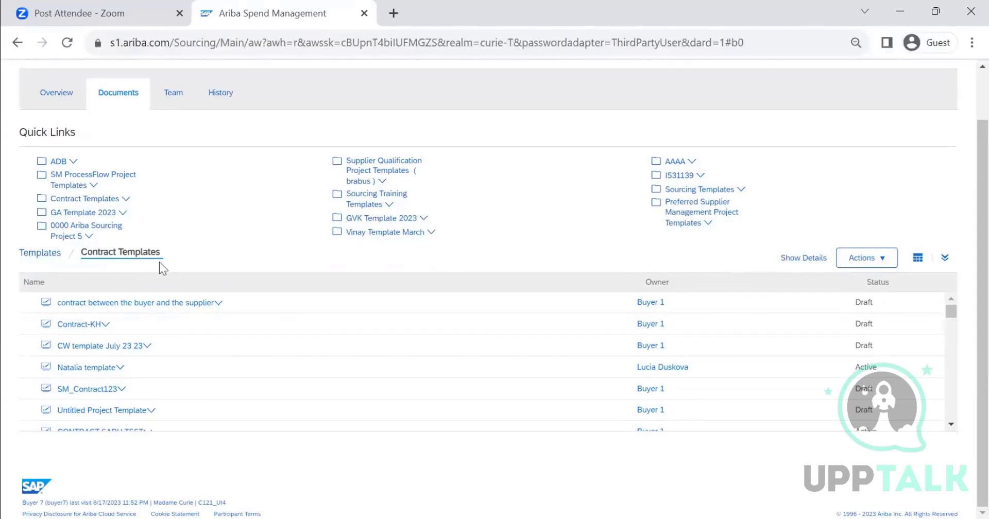
scroll(196, 265, "up", 2)
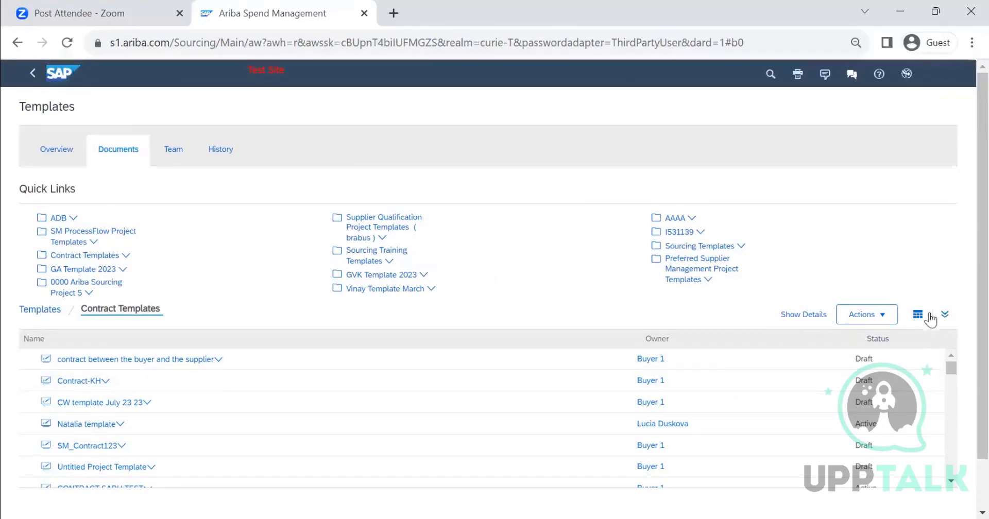
left_click(870, 319)
left_click(918, 319)
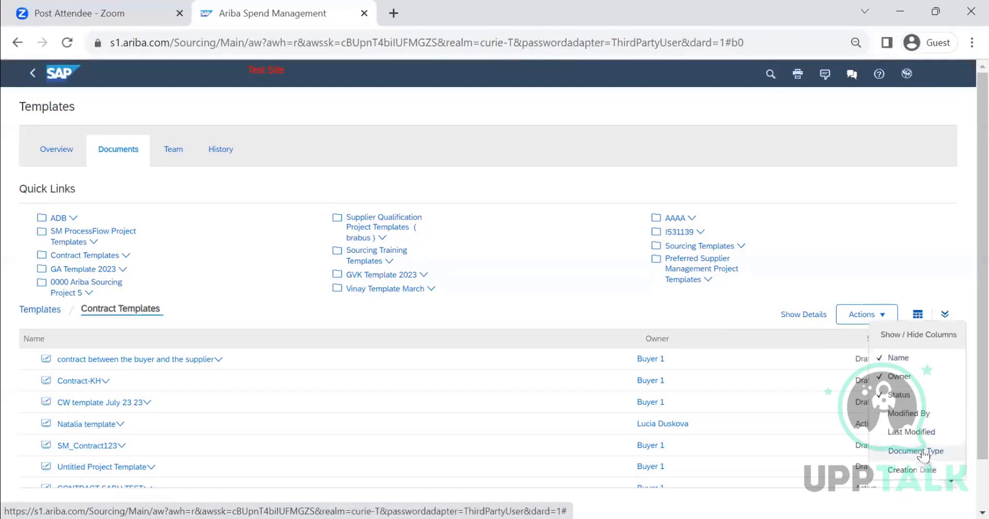
left_click(924, 452)
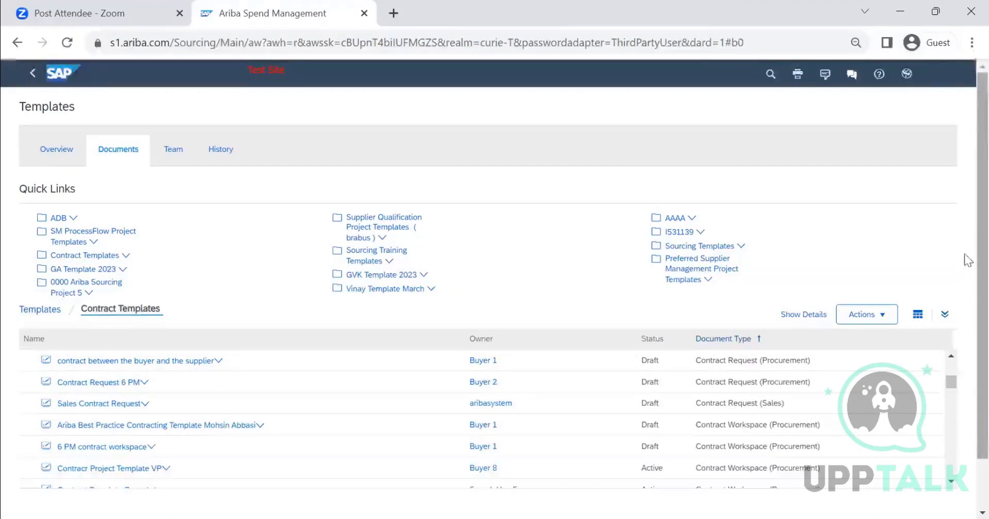
left_click_drag(981, 262, 964, 316)
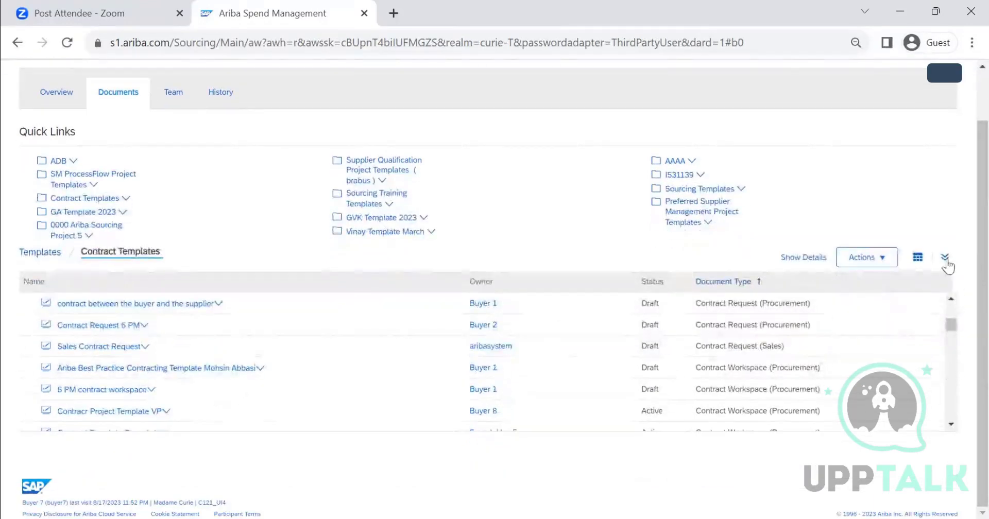
left_click(944, 264)
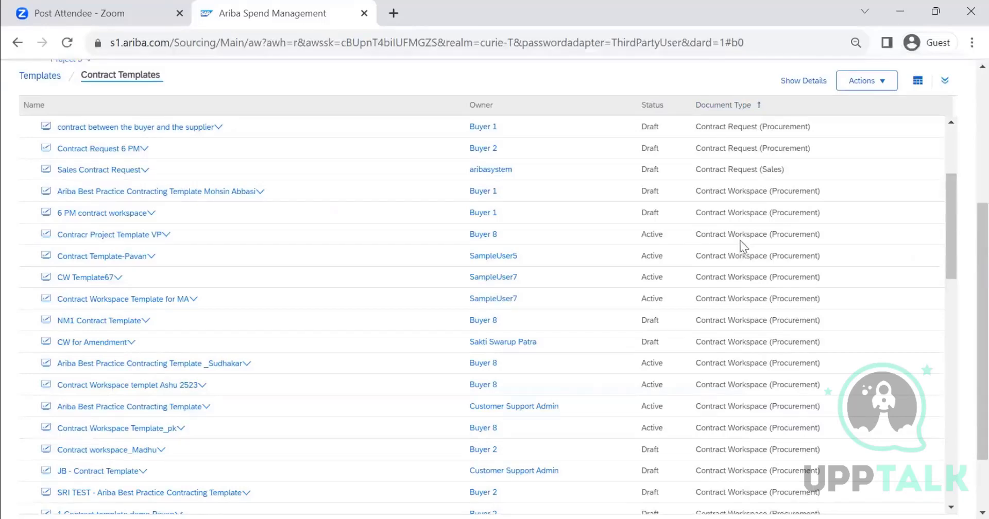
Look through the Contract Templates list and compare the contract request and contract workspace templates by document type.
scroll(742, 242, "down", 10)
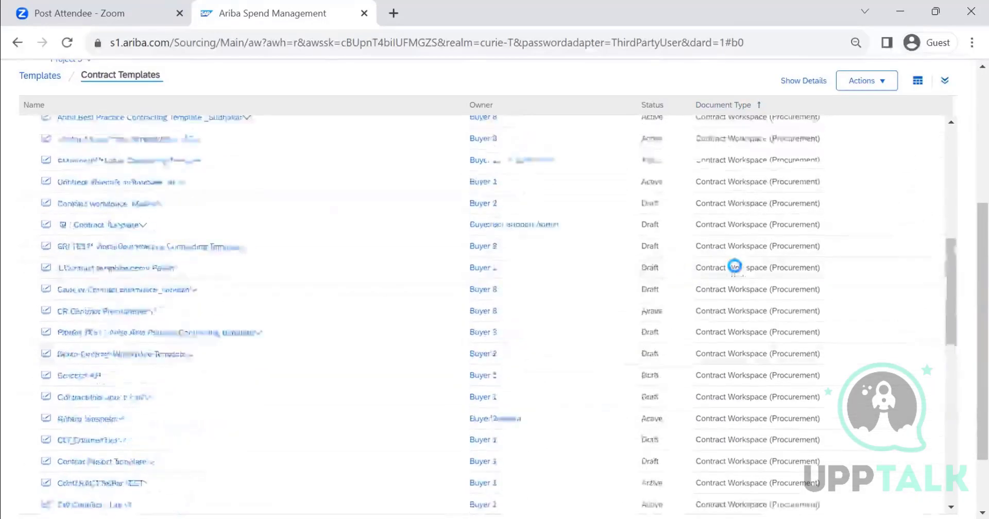
scroll(734, 267, "up", 9)
scroll(97, 219, "down", 2)
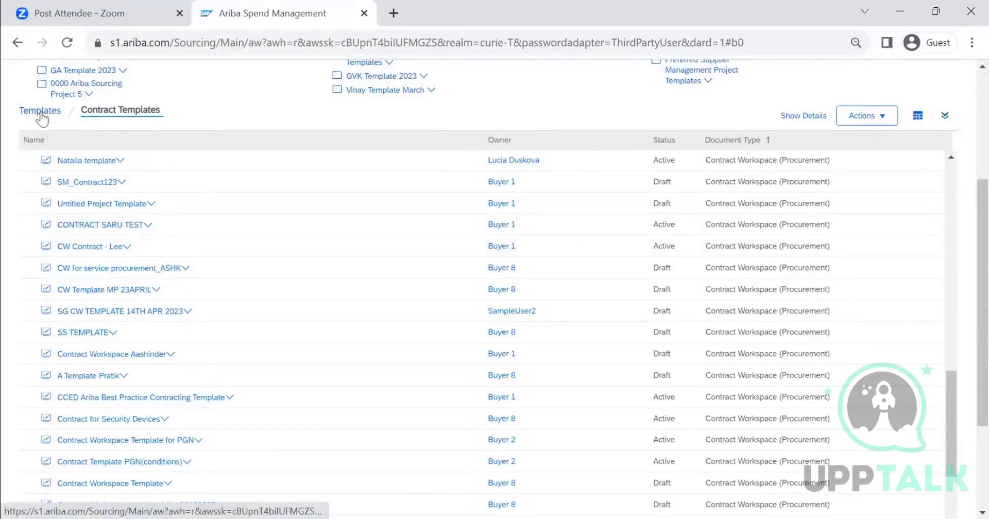
scroll(772, 288, "down", 10)
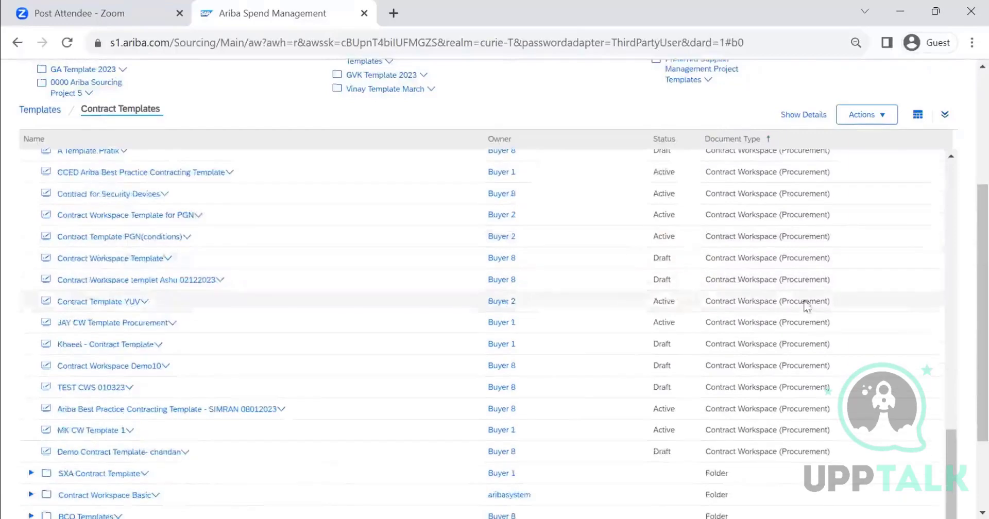
scroll(780, 292, "up", 10)
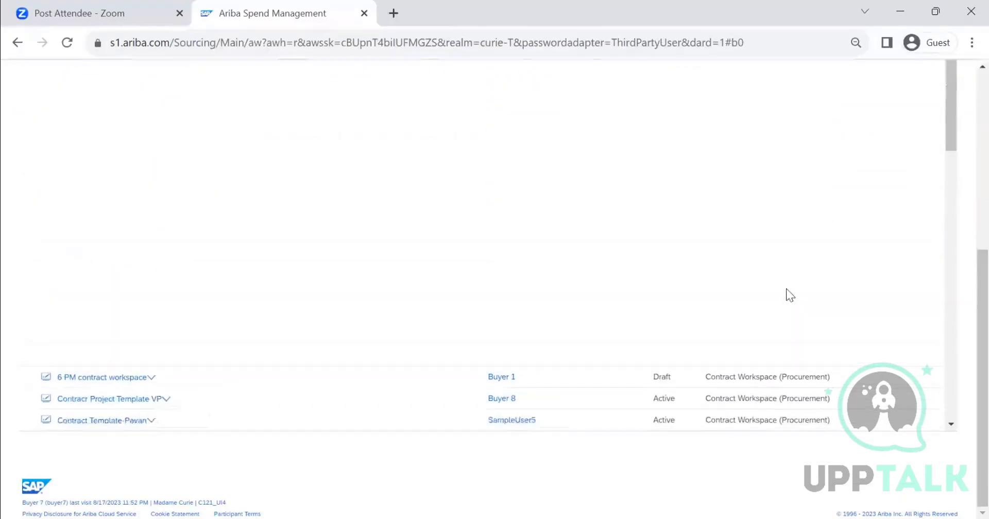
scroll(779, 281, "up", 4)
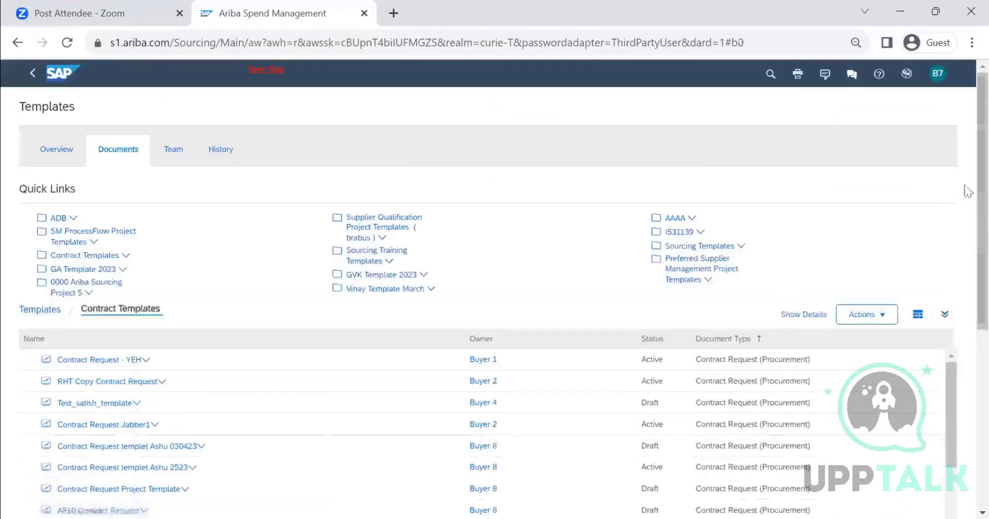
scroll(965, 195, "down", 1)
scroll(826, 328, "down", 2)
scroll(824, 328, "down", 10)
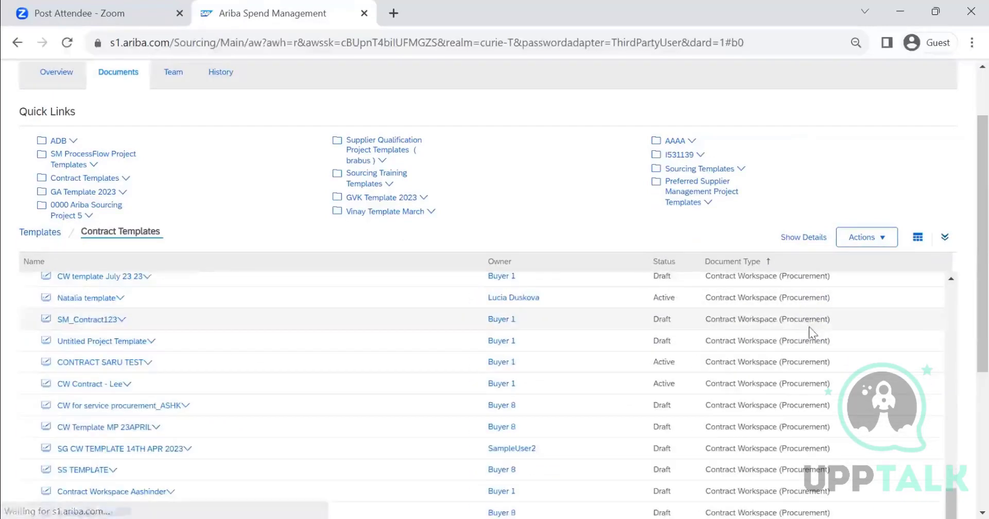
scroll(968, 238, "down", 5)
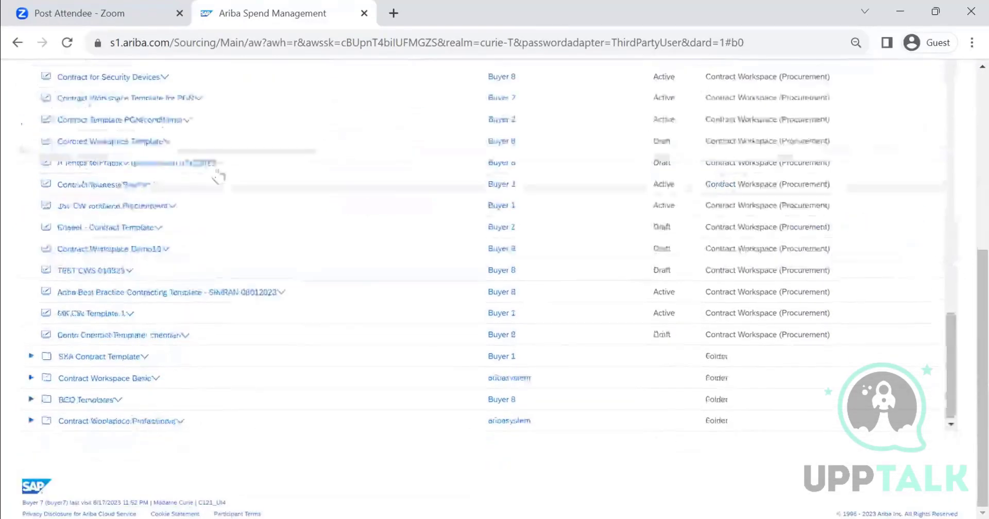
scroll(60, 171, "up", 10)
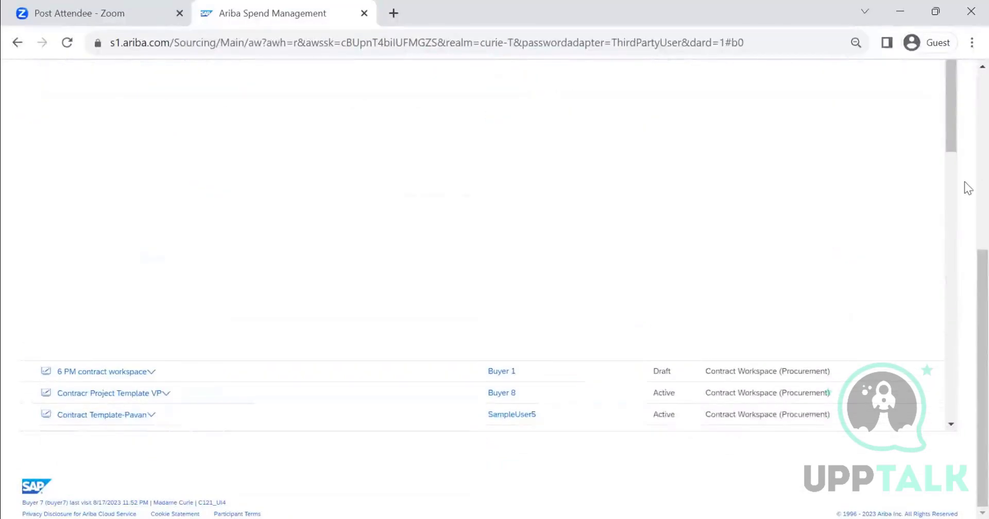
scroll(772, 246, "up", 5)
scroll(774, 243, "down", 8)
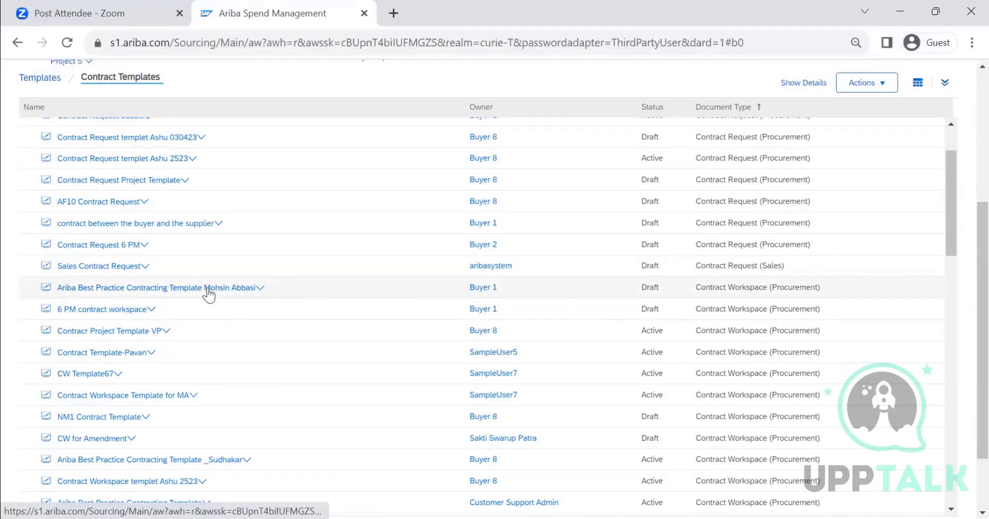
Open Buyer 1's draft Ariba Best Practice Contracting Template and review its tasks, contract documents and reference documents.
left_click(208, 294)
left_click(102, 333)
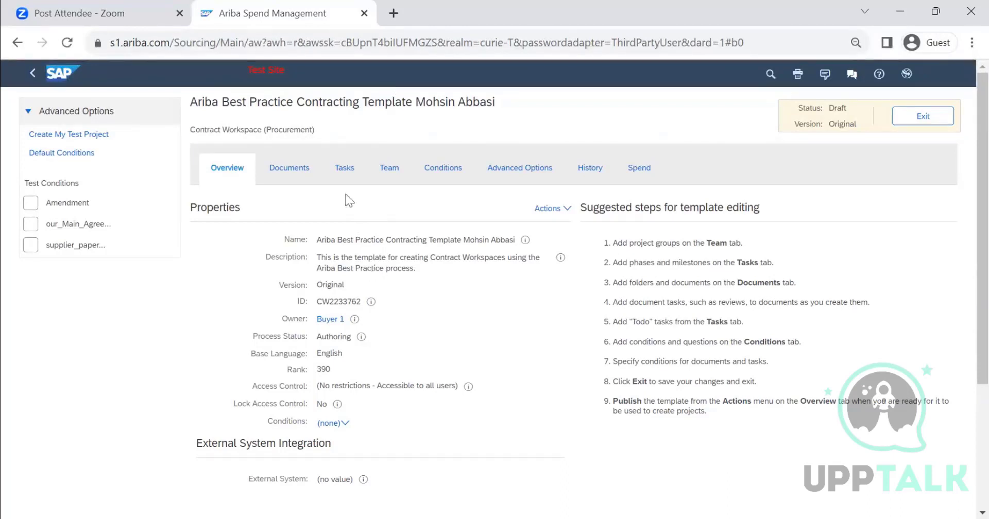
left_click(330, 170)
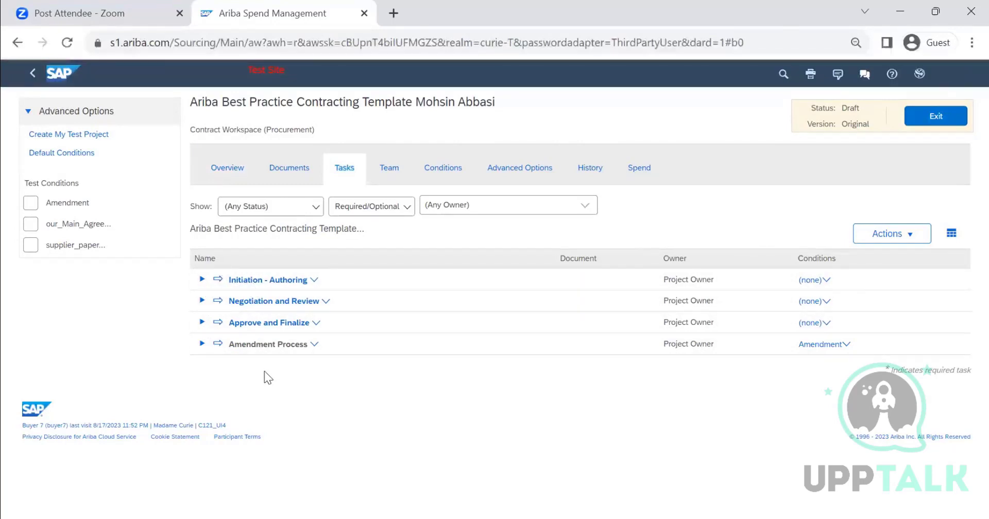
left_click(289, 168)
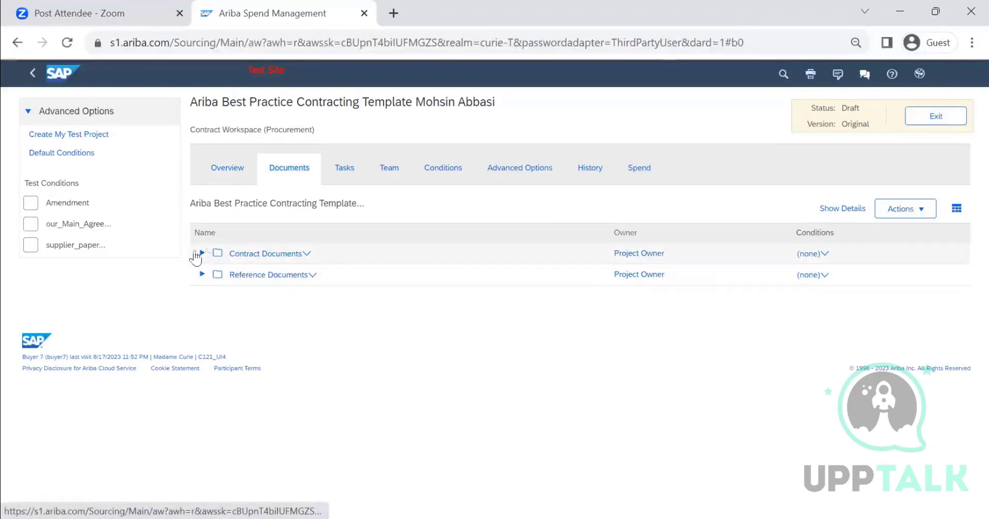
left_click(202, 253)
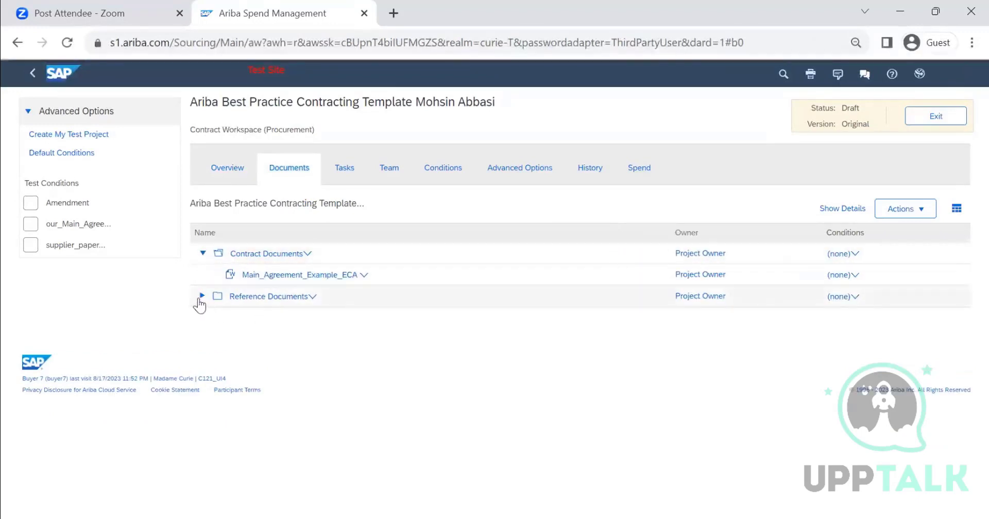
left_click(202, 298)
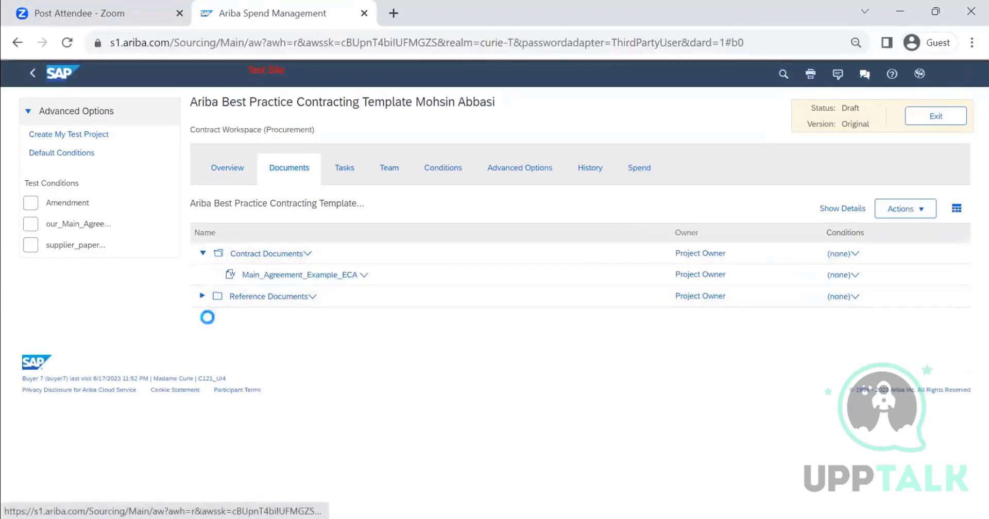
Set the test contract workspace's effective date to 08/18/2023 and its expiration date to 08/31/2023.
left_click(348, 173)
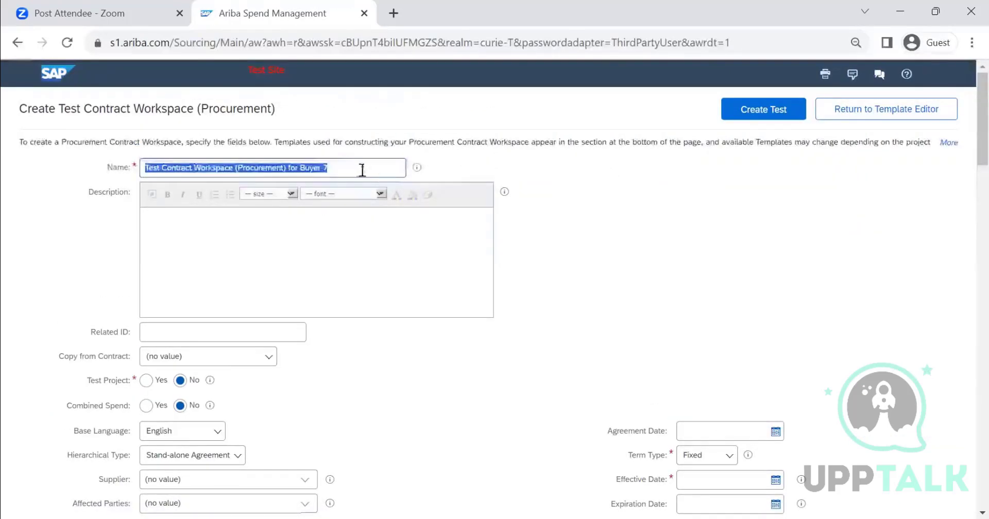
scroll(360, 168, "down", 5)
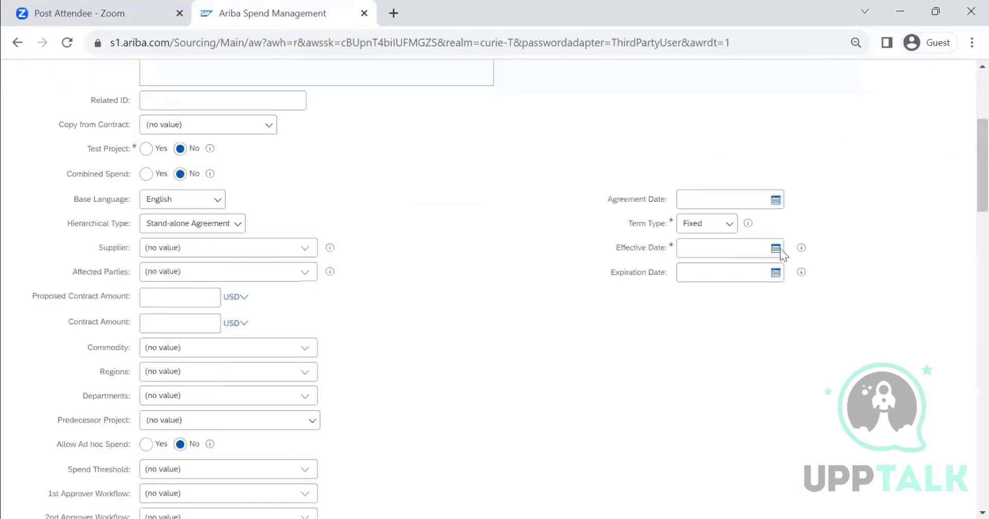
left_click(777, 248)
left_click(756, 368)
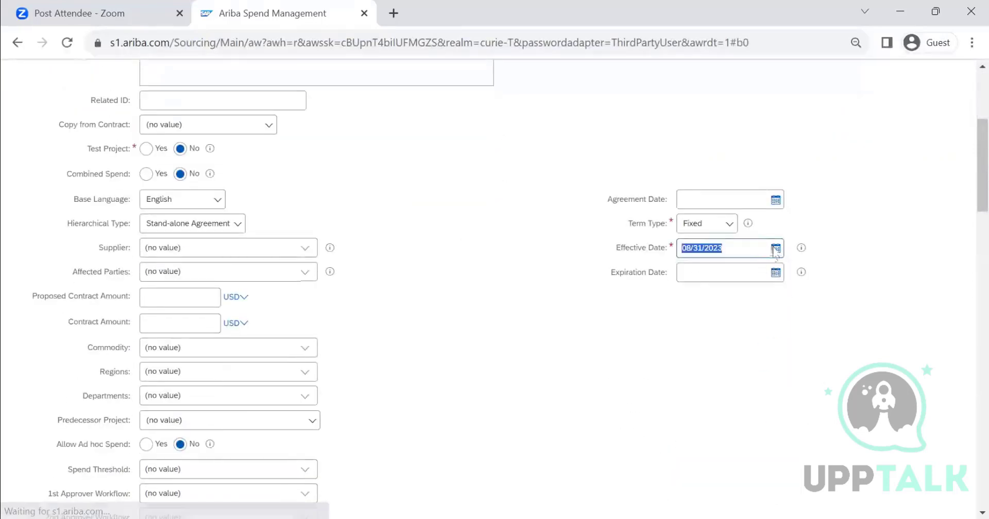
left_click(776, 333)
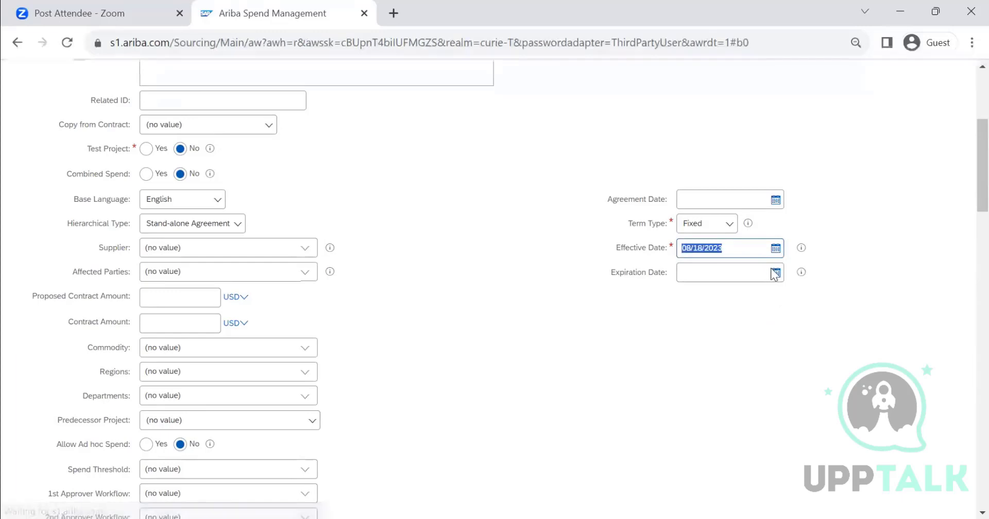
left_click(775, 272)
left_click(756, 393)
Look through pages 2 and 3 of the available templates for one to base the test contract workspace on.
scroll(407, 325, "down", 10)
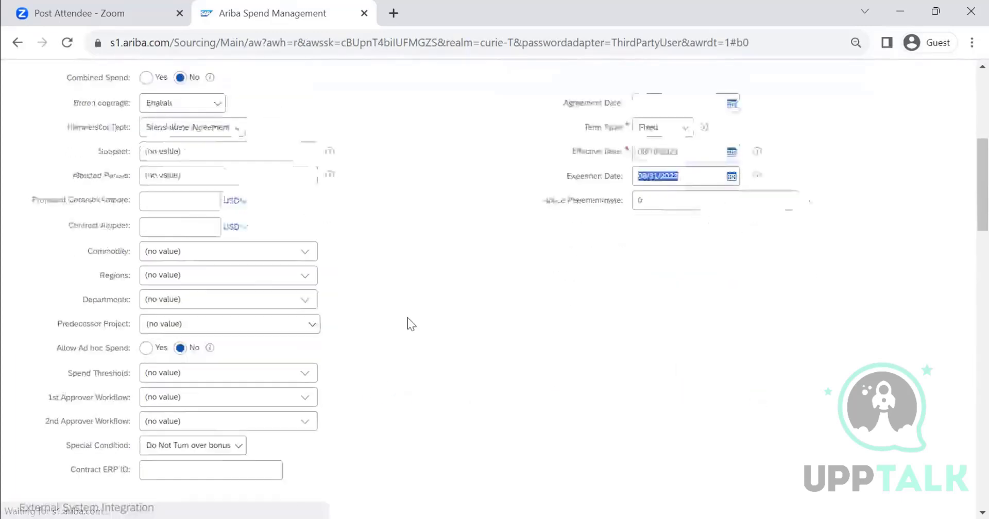
scroll(407, 320, "down", 20)
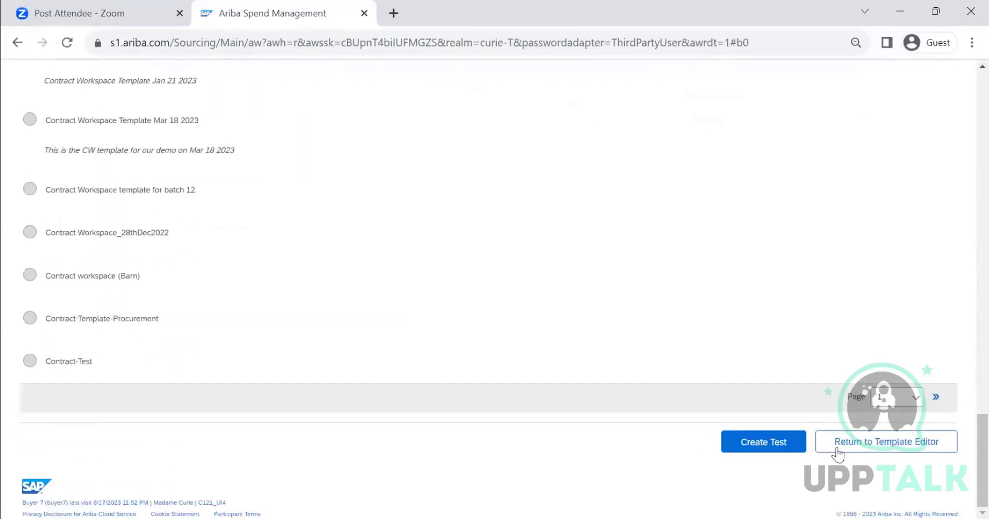
left_click(899, 400)
left_click(893, 438)
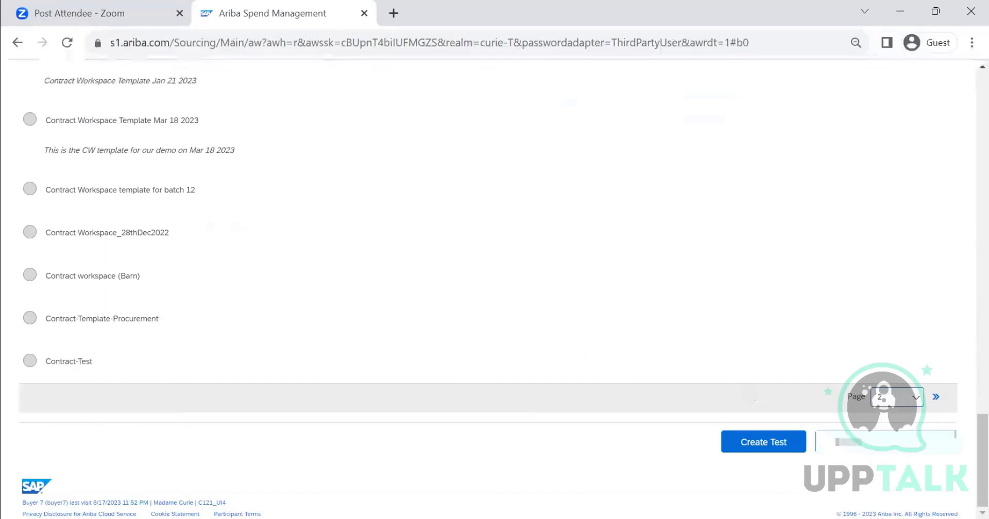
scroll(502, 358, "down", 15)
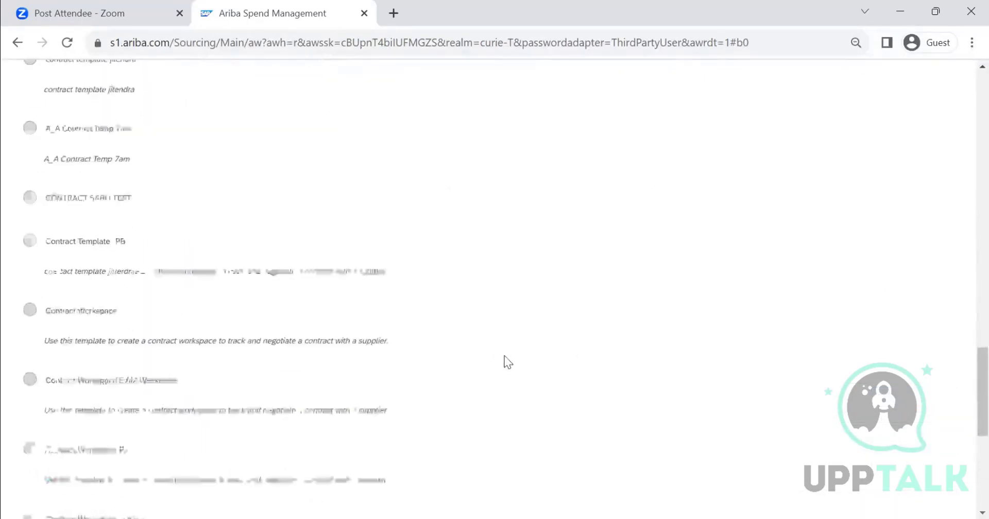
left_click(888, 399)
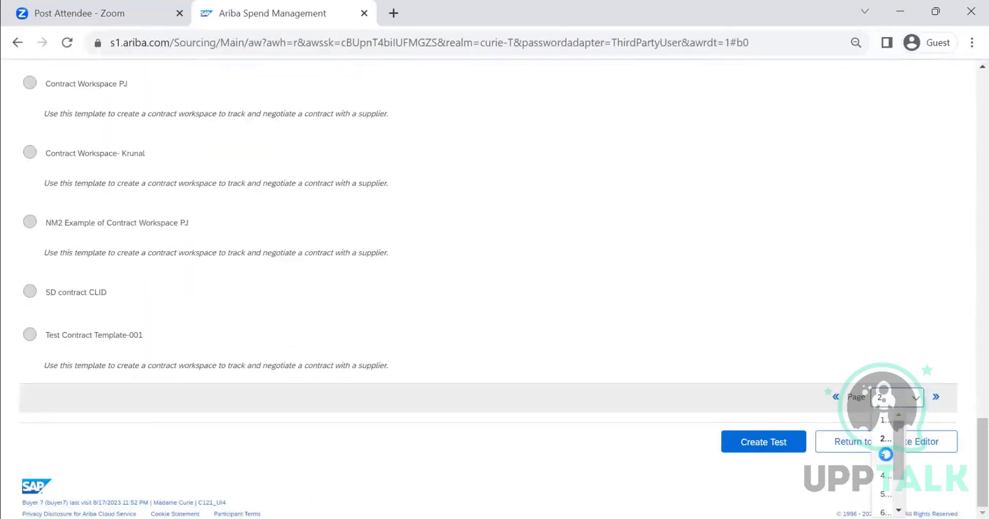
left_click(885, 454)
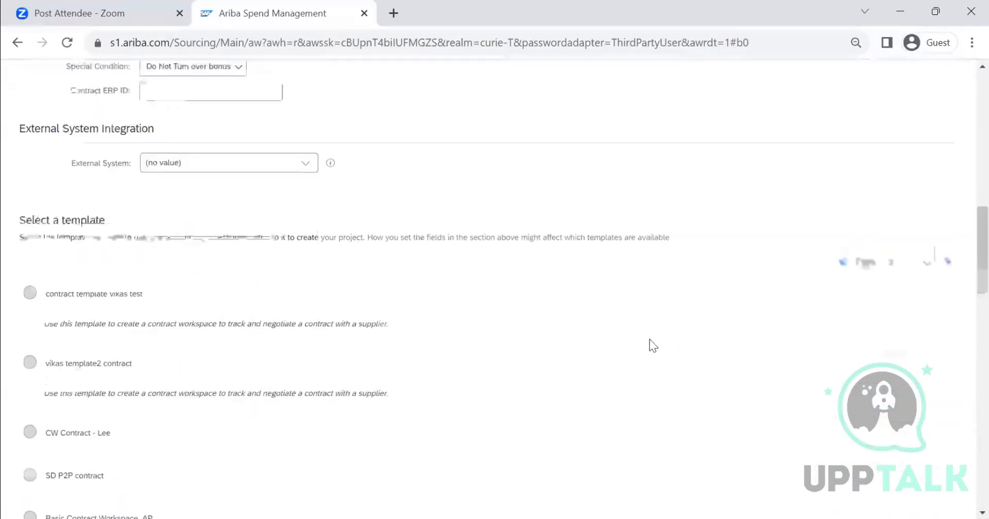
scroll(655, 345, "down", 10)
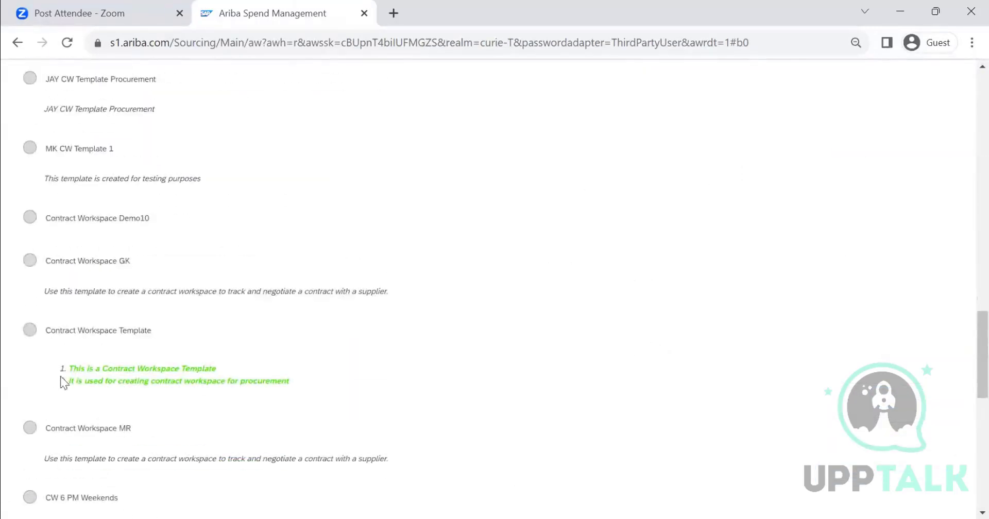
scroll(486, 347, "up", 15)
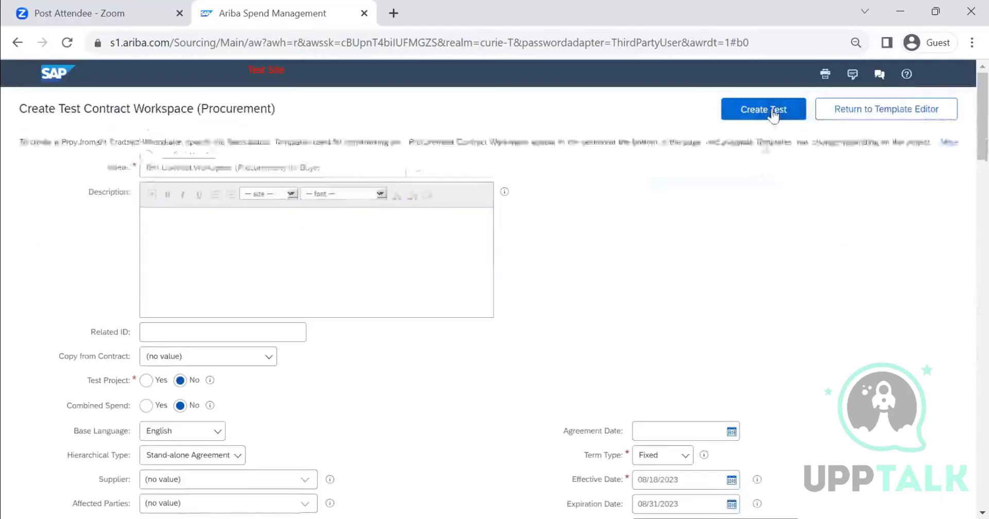
Go to page 4 of the template list, where the customised Ariba Best Practice Contracting Template is selected.
left_click(768, 110)
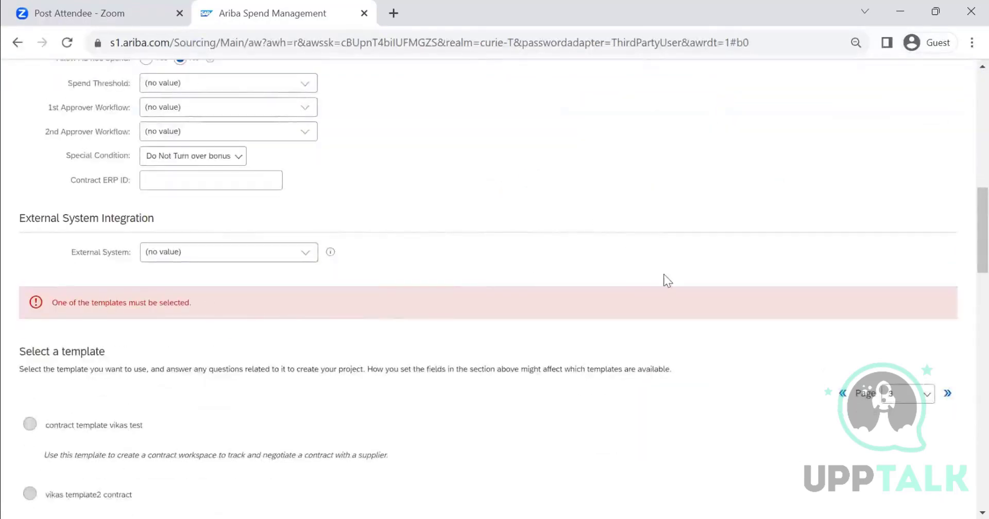
scroll(664, 274, "down", 15)
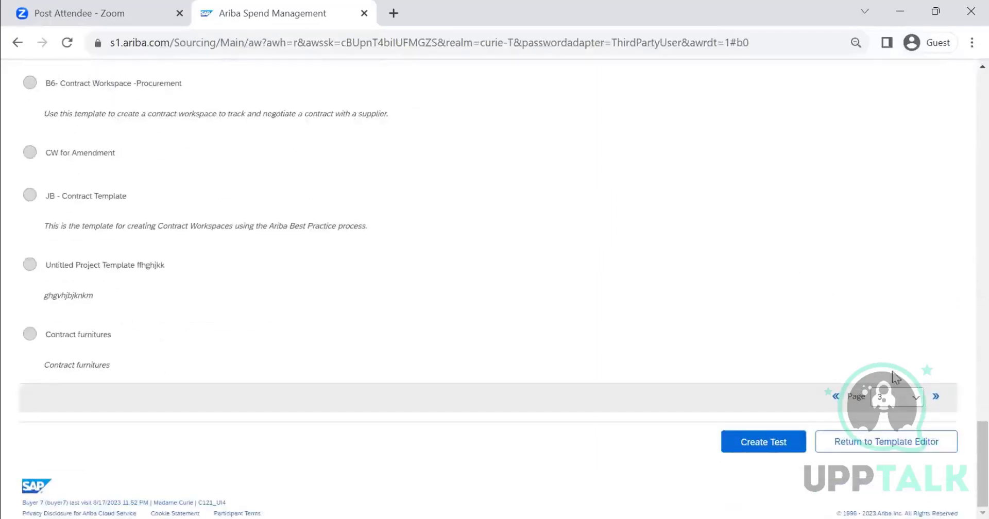
left_click(896, 397)
left_click(892, 471)
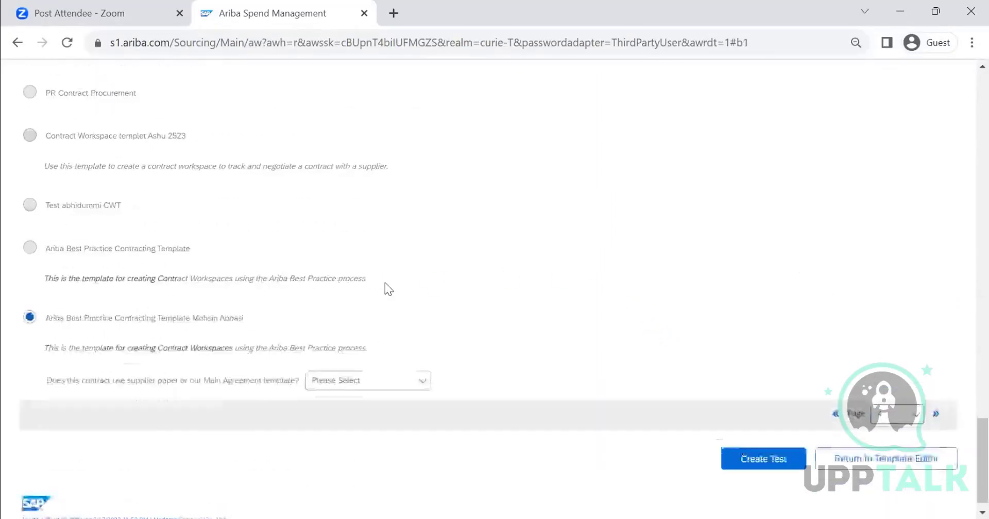
scroll(384, 283, "up", 5)
scroll(385, 283, "down", 5)
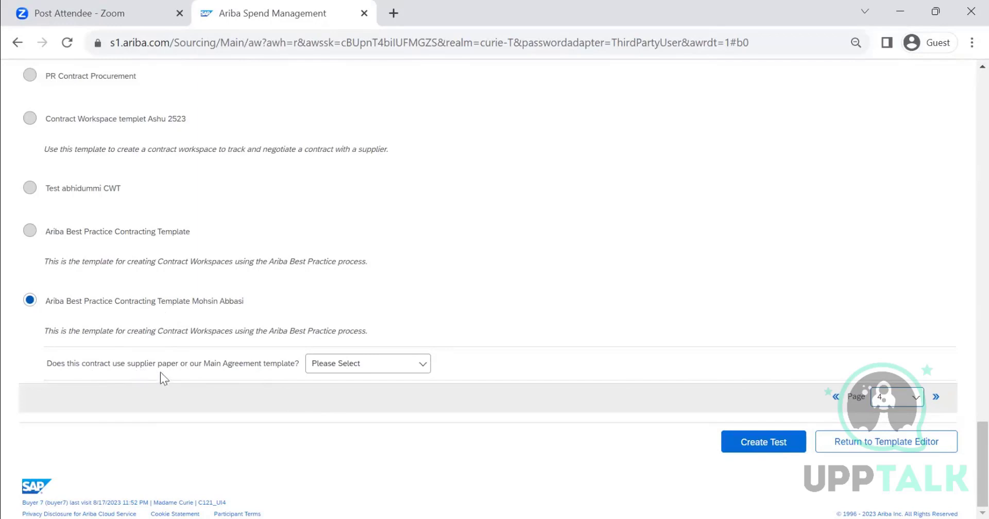
Answer the supplier paper or Main Agreement question with Supplier Paper and create the test contract workspace.
left_click(389, 366)
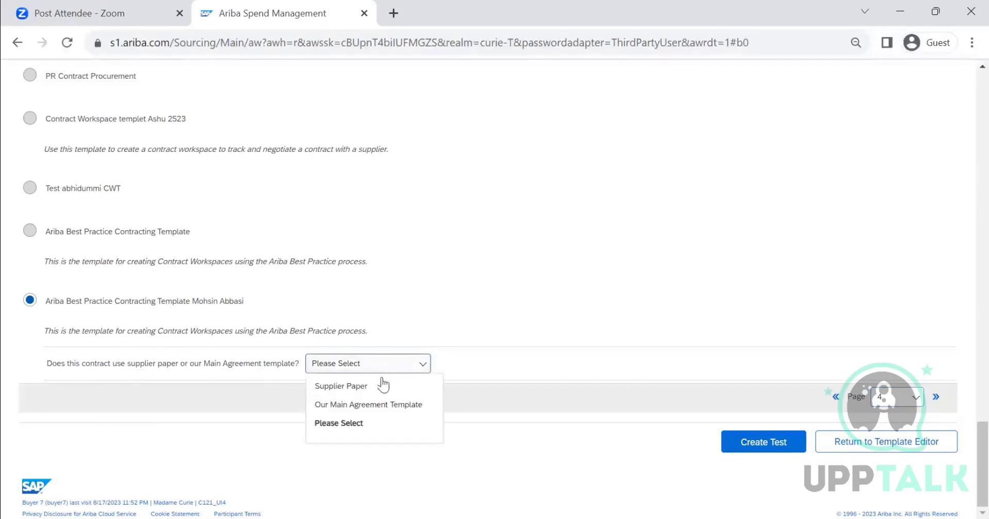
left_click(341, 386)
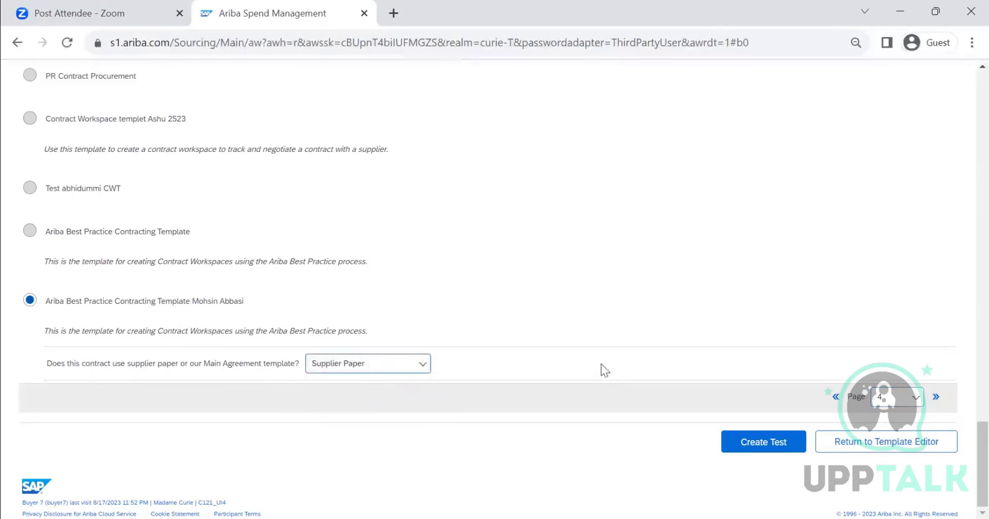
scroll(768, 306, "up", 20)
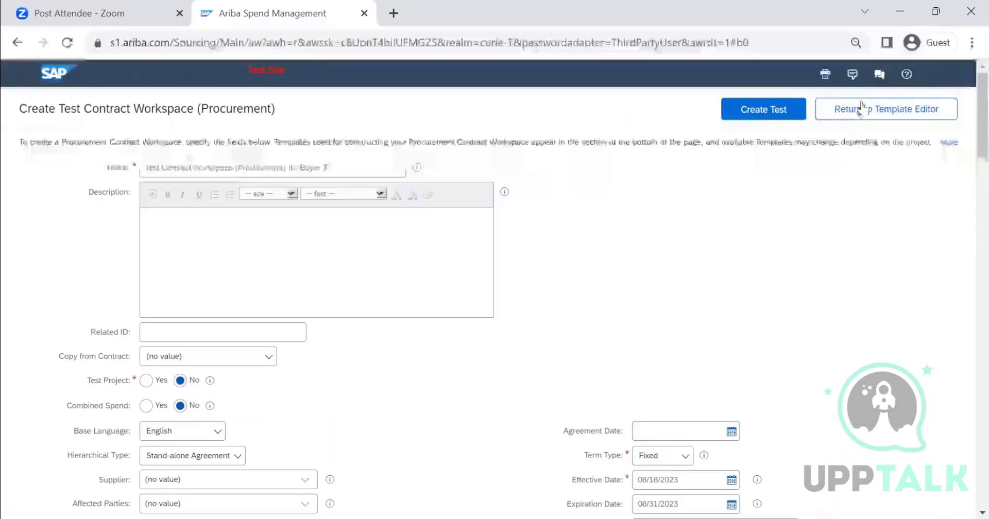
left_click(757, 113)
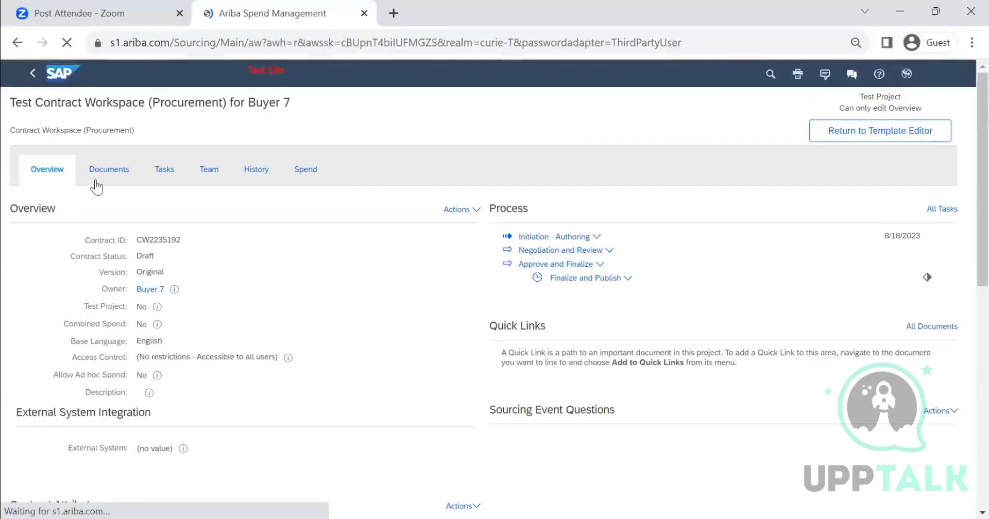
Review the test workspace's documents and the tasks under Initiation - Authoring, Negotiation and Review, and Approve and Finalize.
left_click(110, 171)
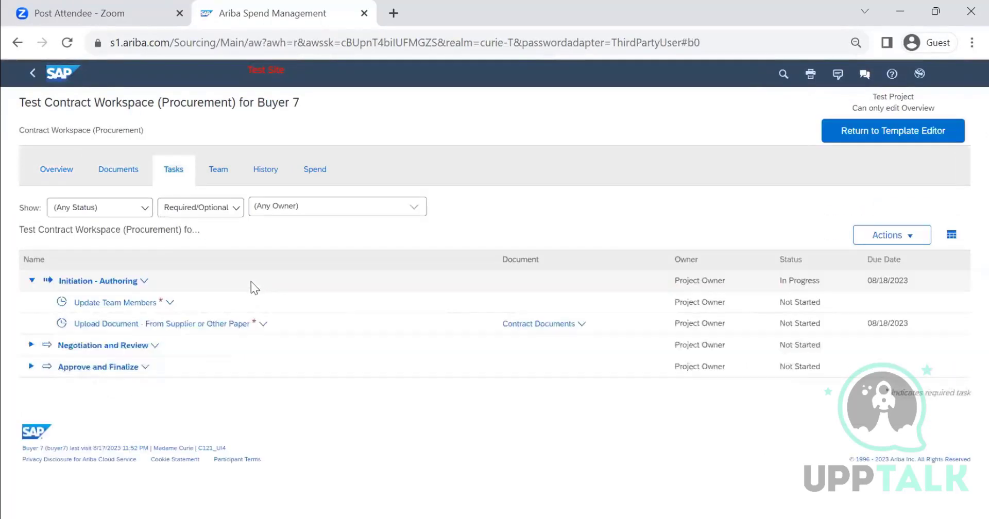
left_click(32, 345)
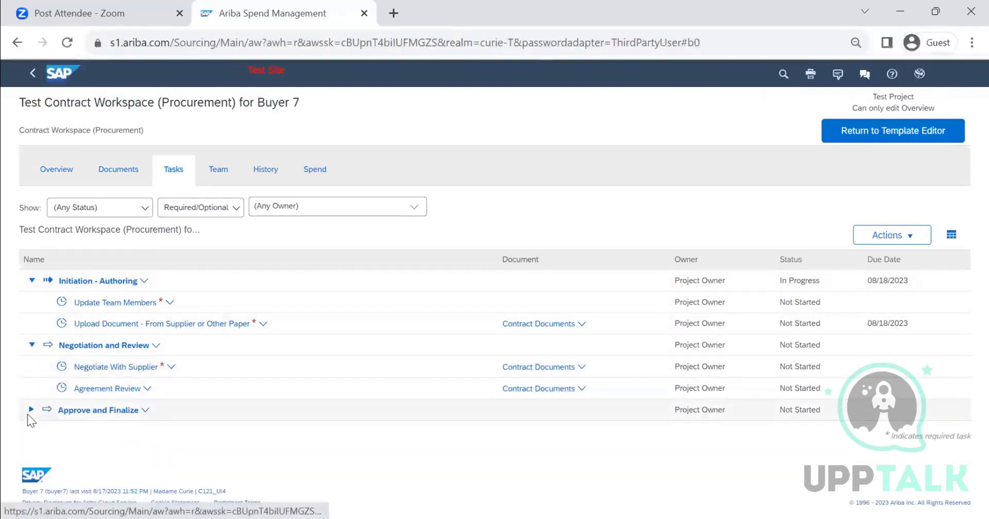
left_click(31, 410)
scroll(320, 320, "down", 2)
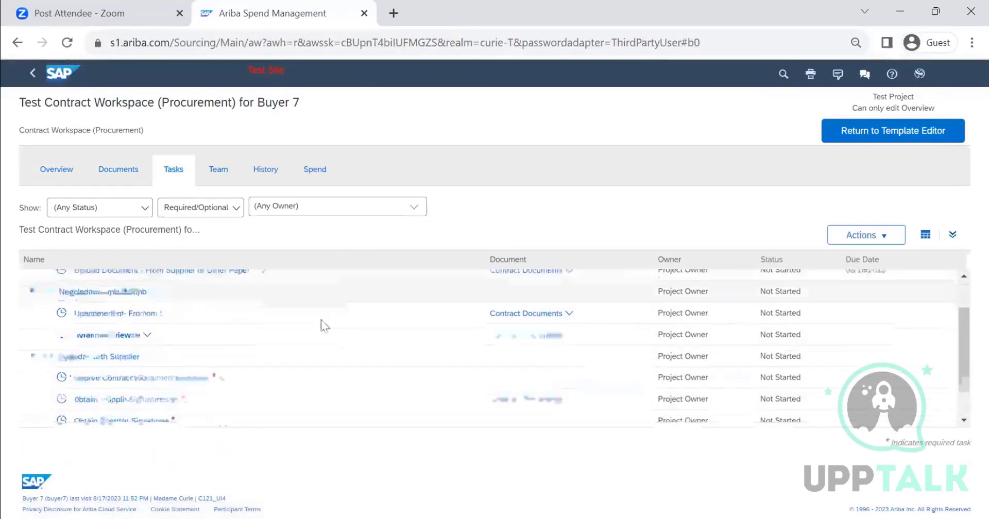
scroll(307, 331, "up", 2)
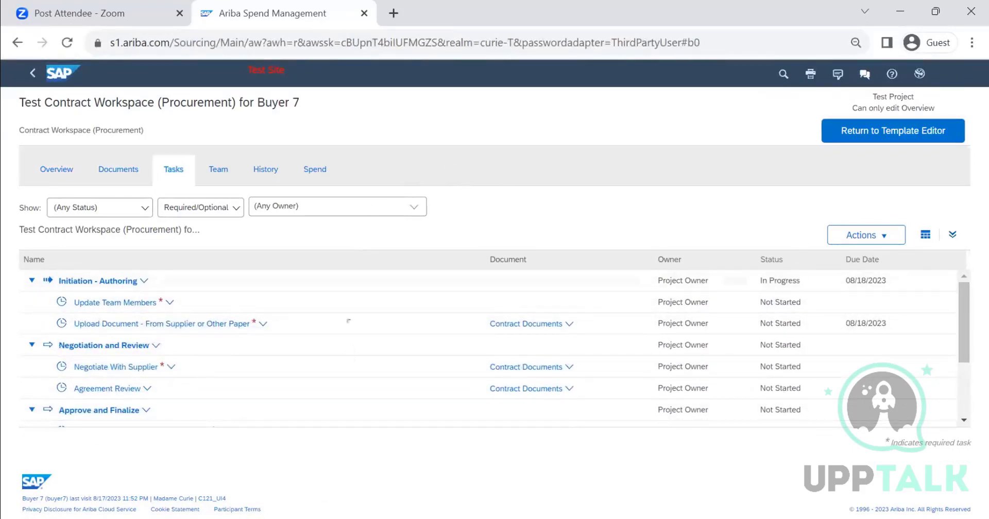
scroll(592, 272, "down", 2)
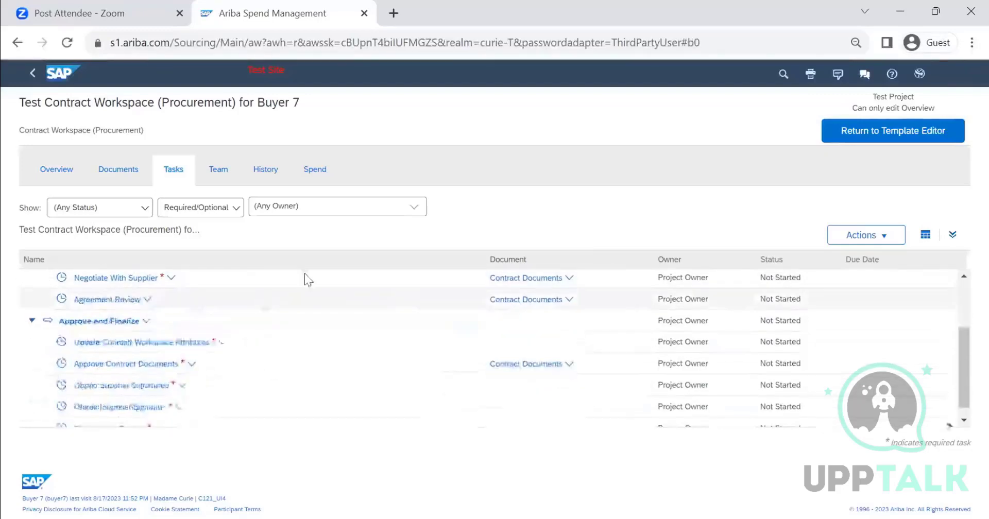
scroll(307, 278, "up", 2)
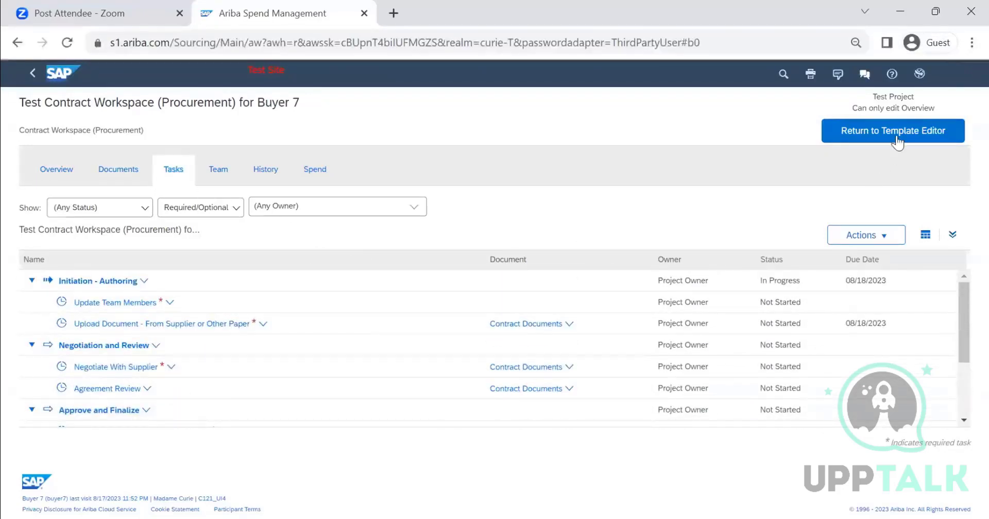
Return to the template editor and examine the answers and defined conditions of the supplier paper question without changing them.
left_click(895, 133)
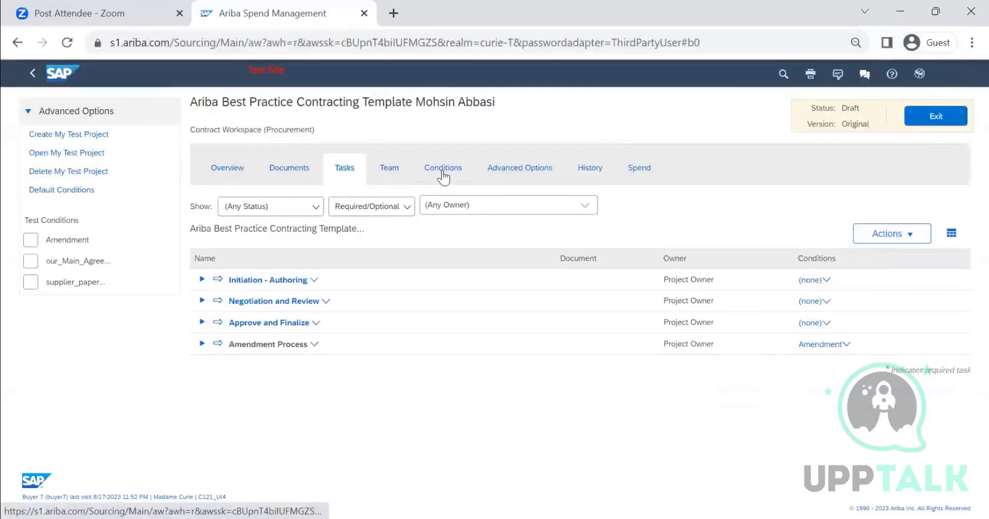
left_click(443, 175)
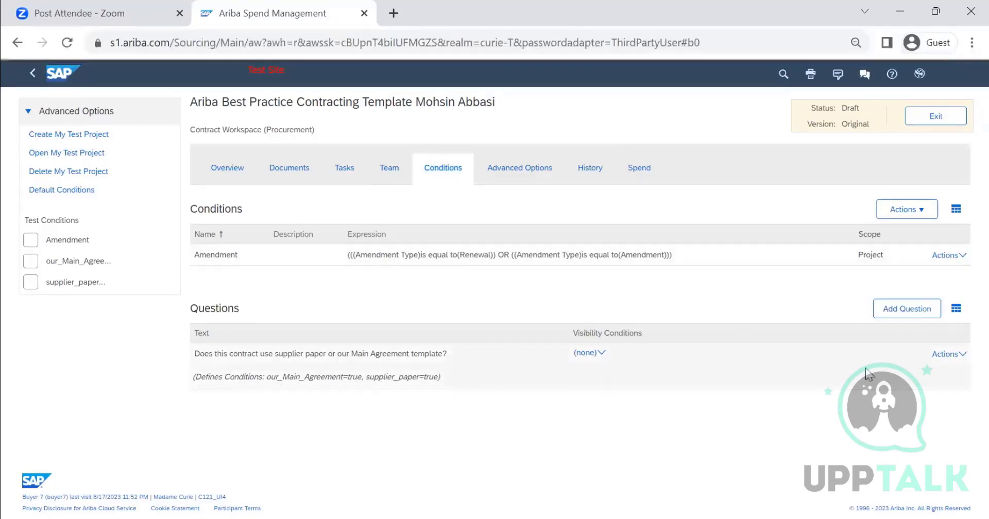
left_click(957, 355)
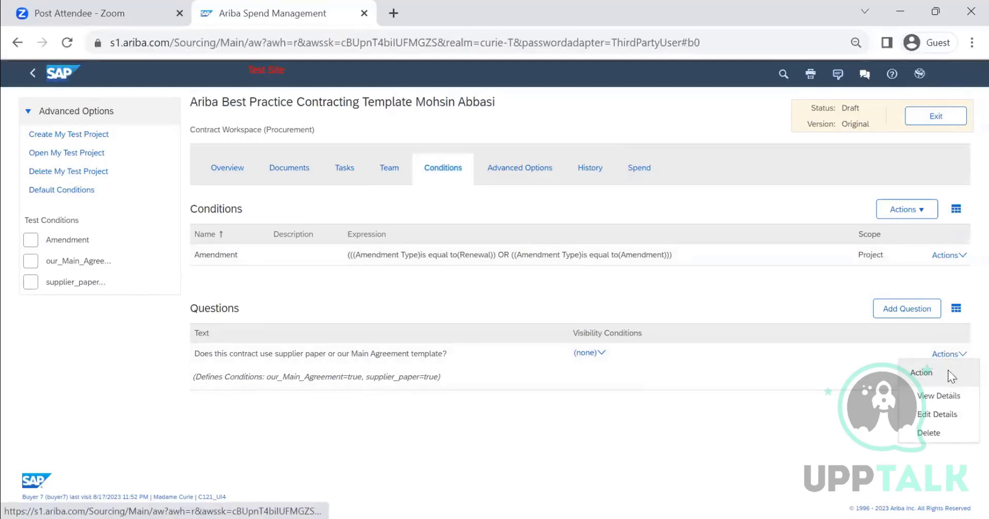
left_click(940, 414)
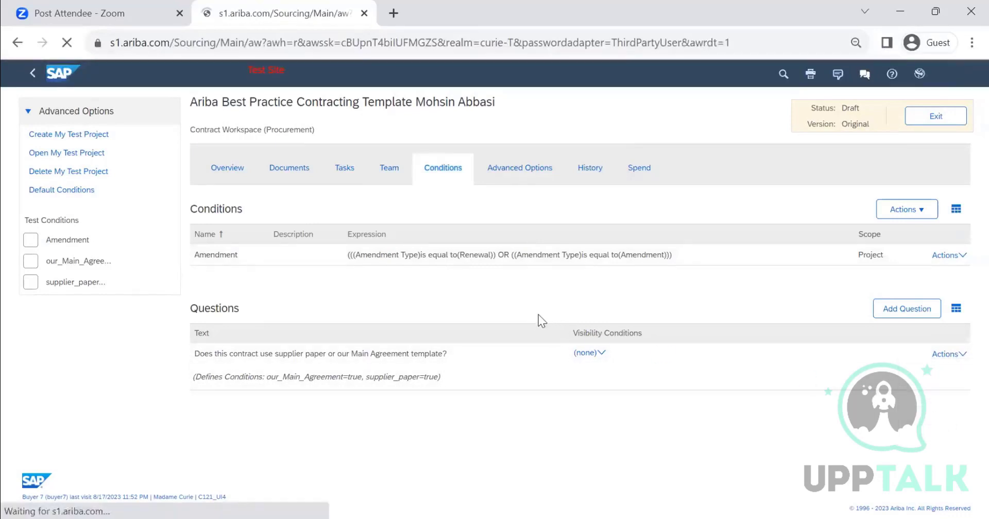
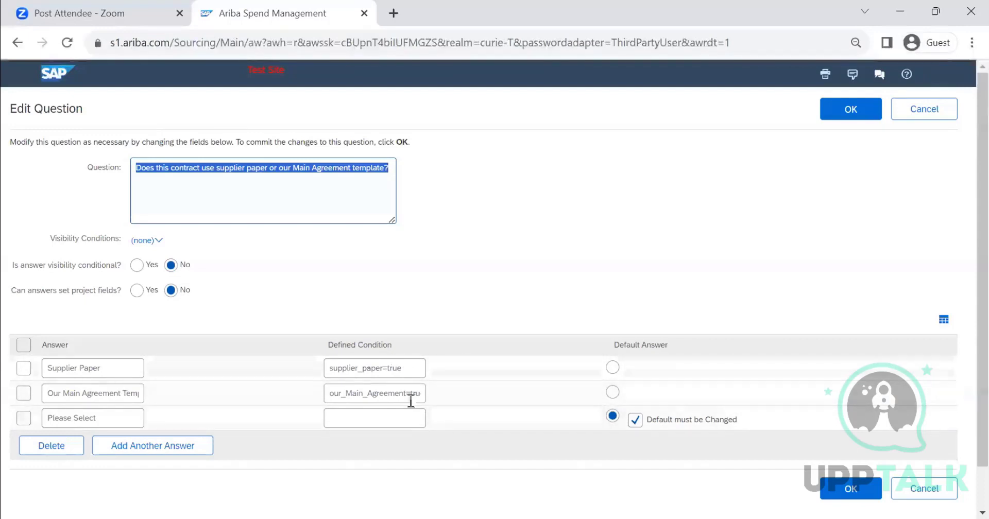
left_click(916, 110)
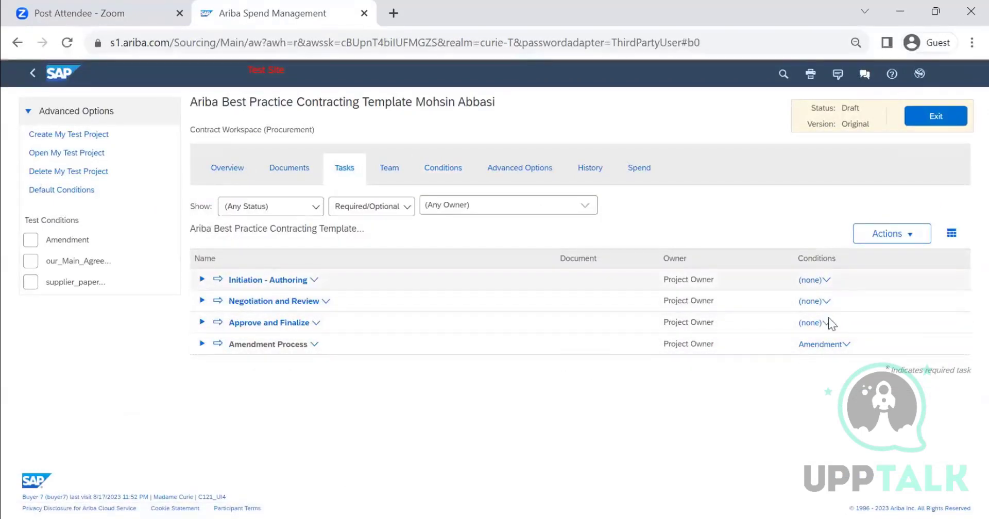
Assign the condition our_Main_Agreement=true to the Main_Agreement_Example_ECA document in the template's Contract Documents folder.
left_click(298, 168)
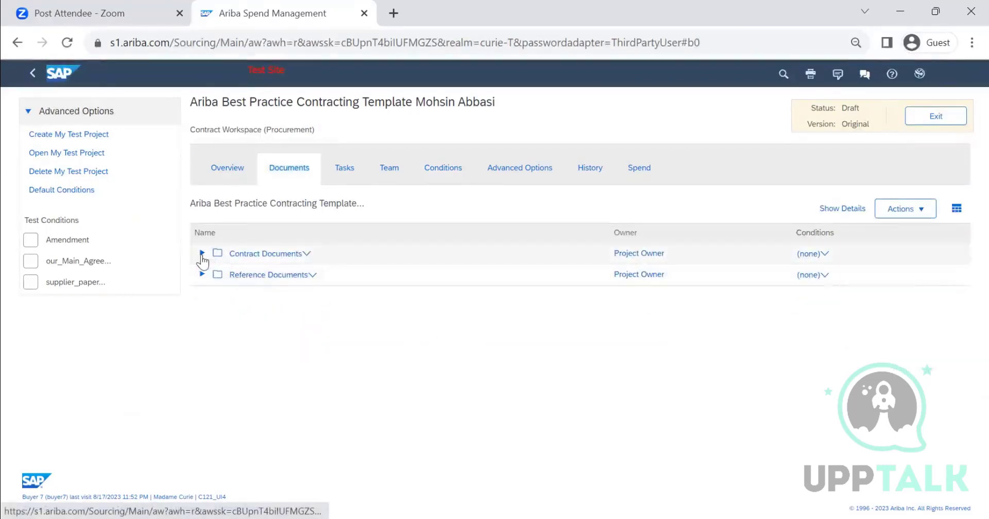
left_click(202, 253)
left_click(202, 297)
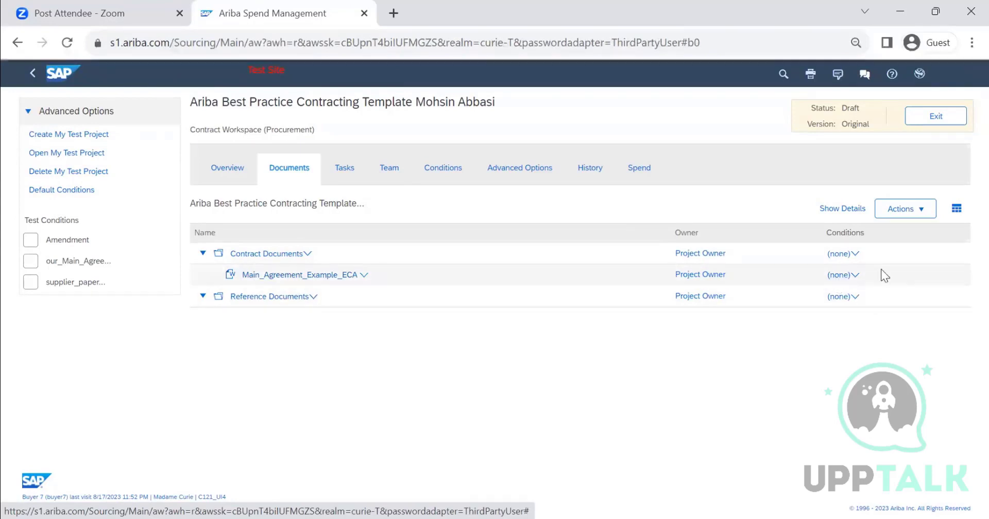
left_click(855, 277)
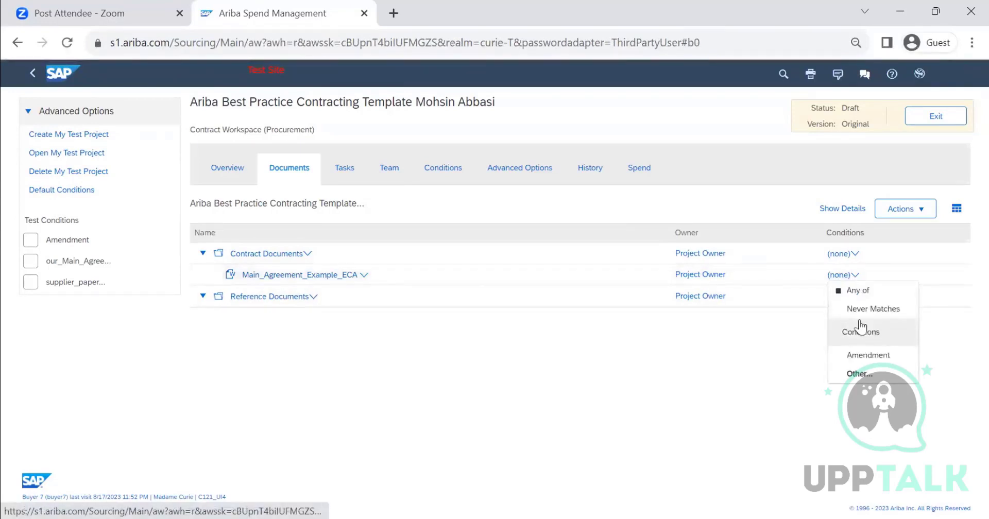
left_click(863, 378)
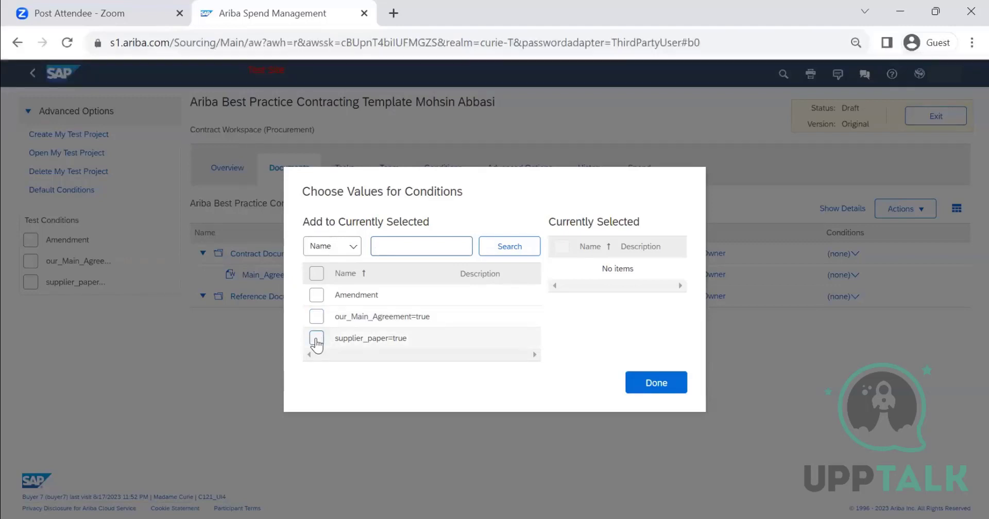
left_click(317, 316)
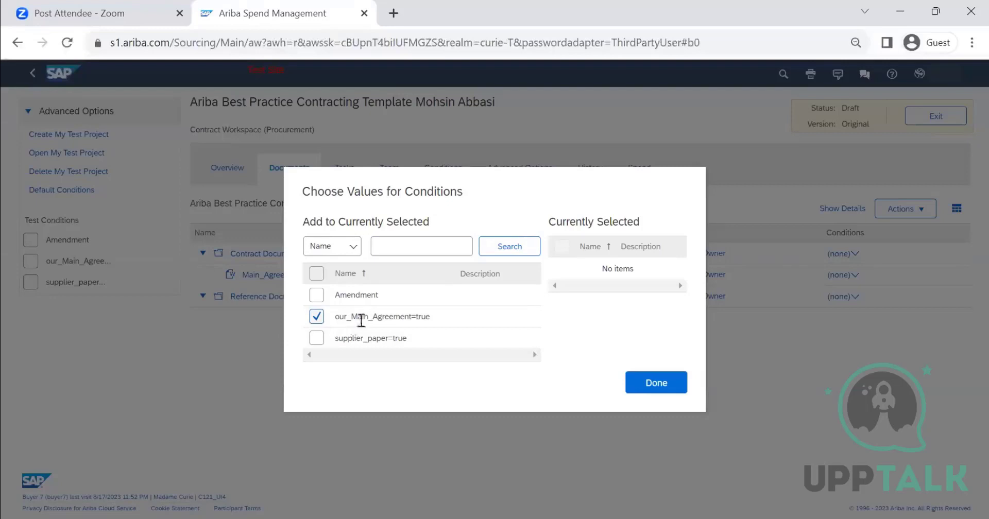
left_click(652, 388)
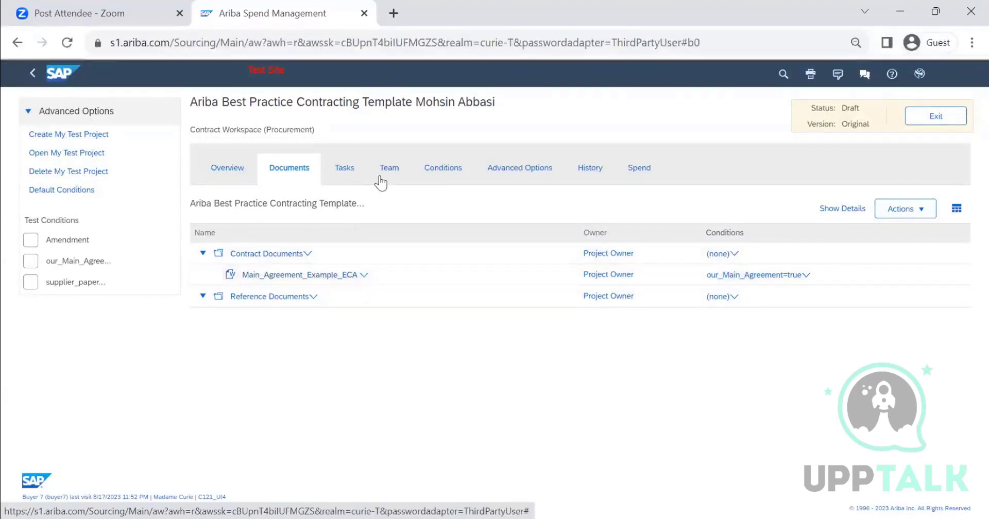
Check the conditions assigned to the template's tasks in the Initiation - Authoring phase.
left_click(345, 170)
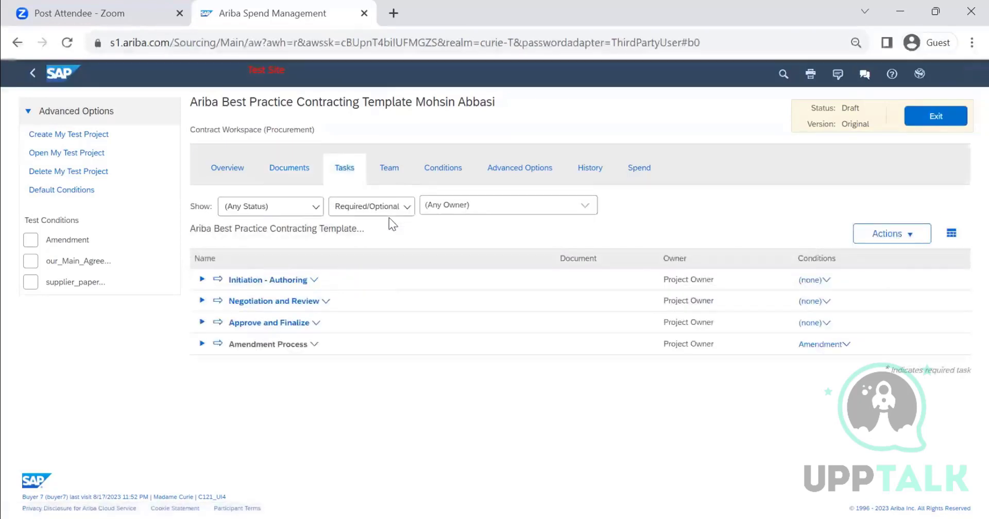
left_click(201, 279)
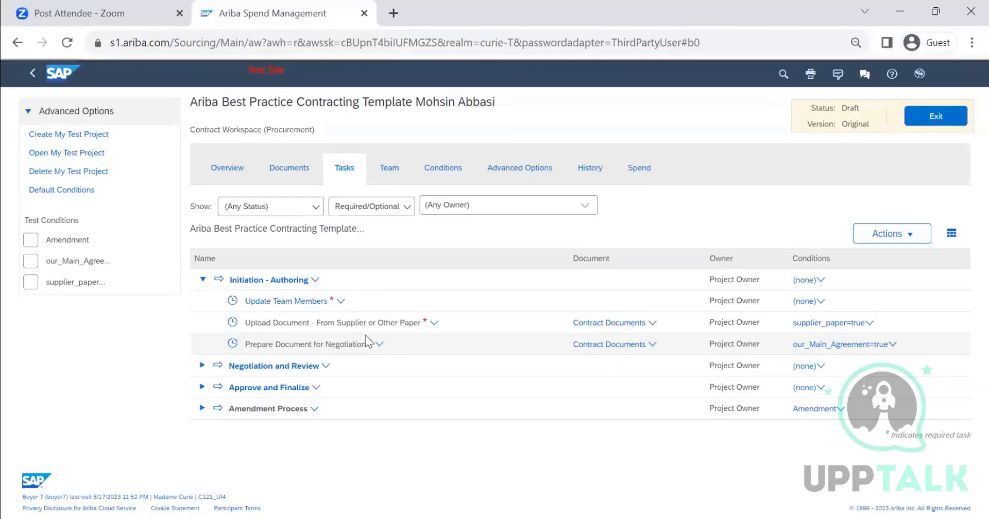
Start a new test contract workspace from the template and set its effective date to 08/18/2023.
left_click(61, 134)
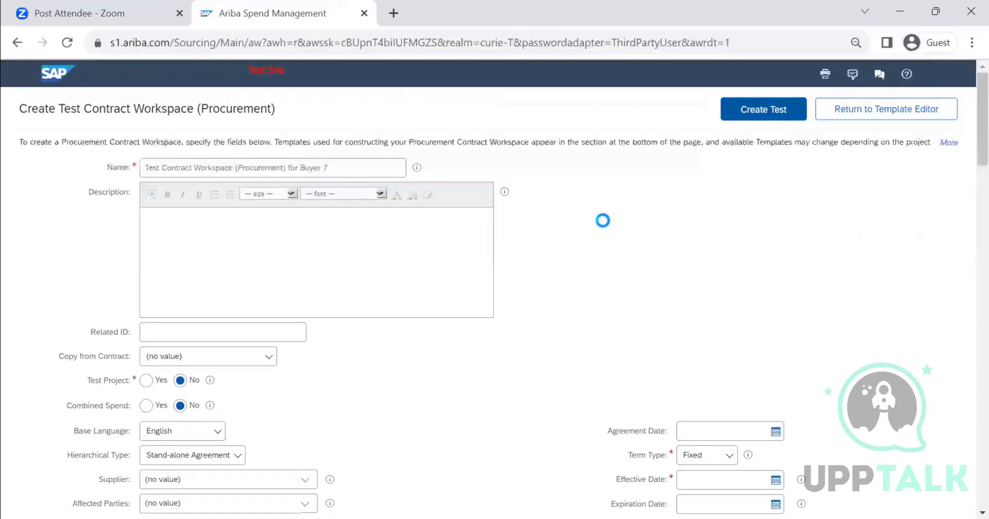
left_click(775, 480)
left_click(773, 415)
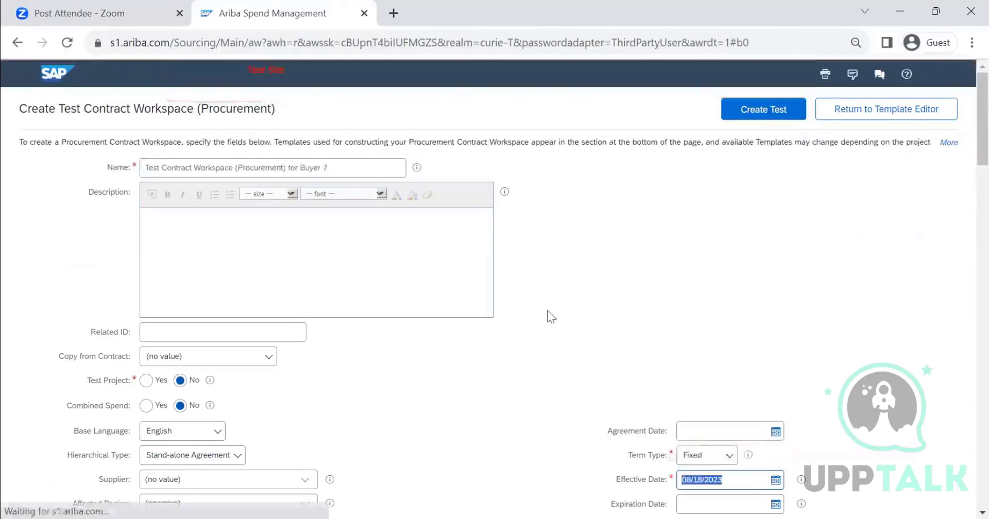
Select the customized Ariba Best Practice Contracting Template on page 4 of the template list for the test workspace.
scroll(556, 313, "down", 15)
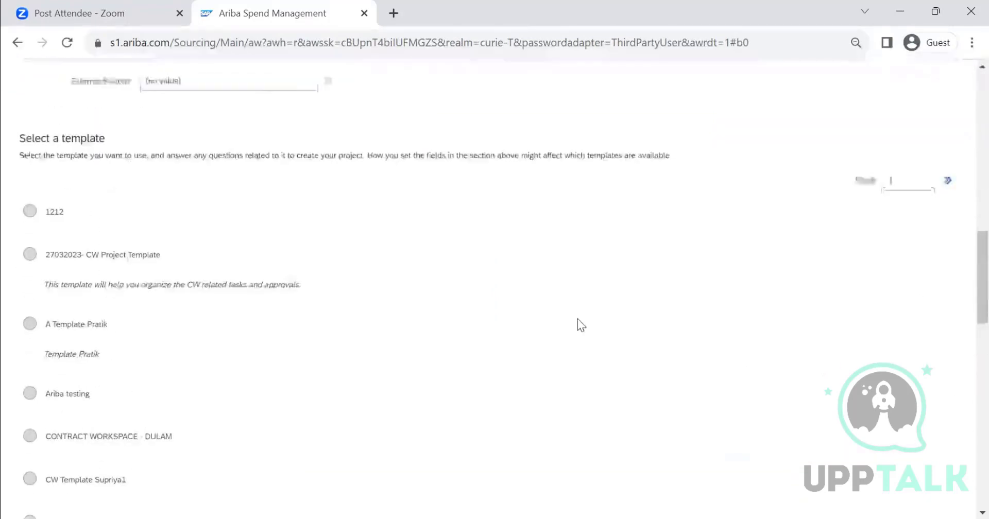
scroll(577, 320, "down", 10)
left_click(892, 404)
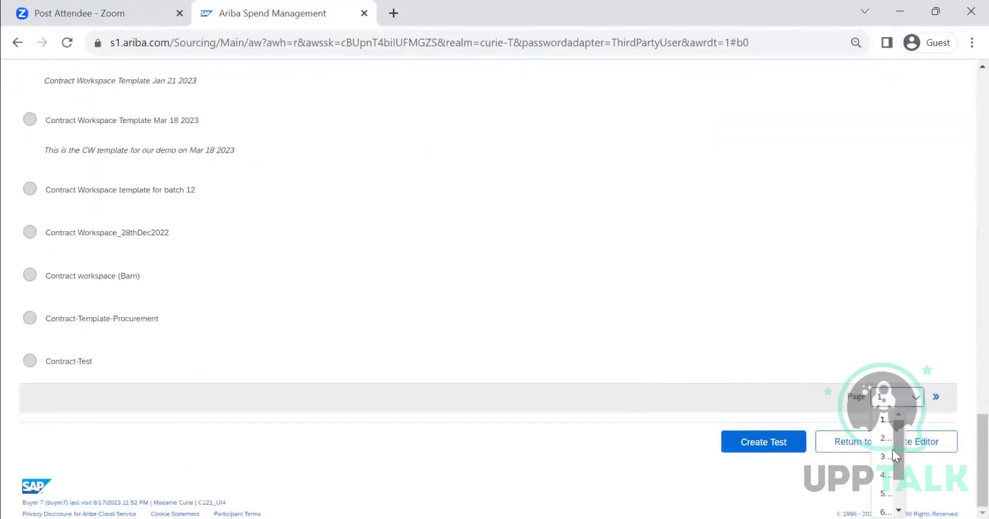
left_click(887, 443)
scroll(550, 311, "up", 15)
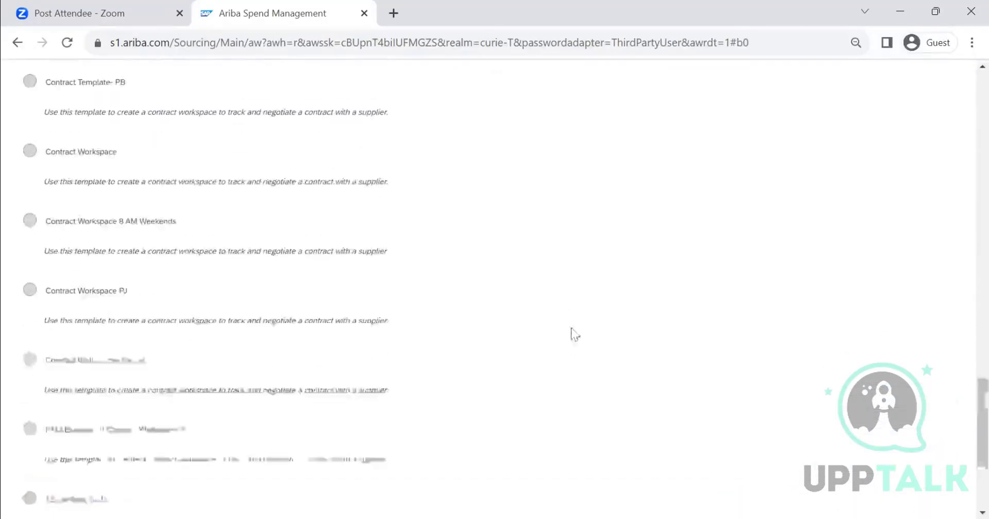
scroll(824, 304, "down", 5)
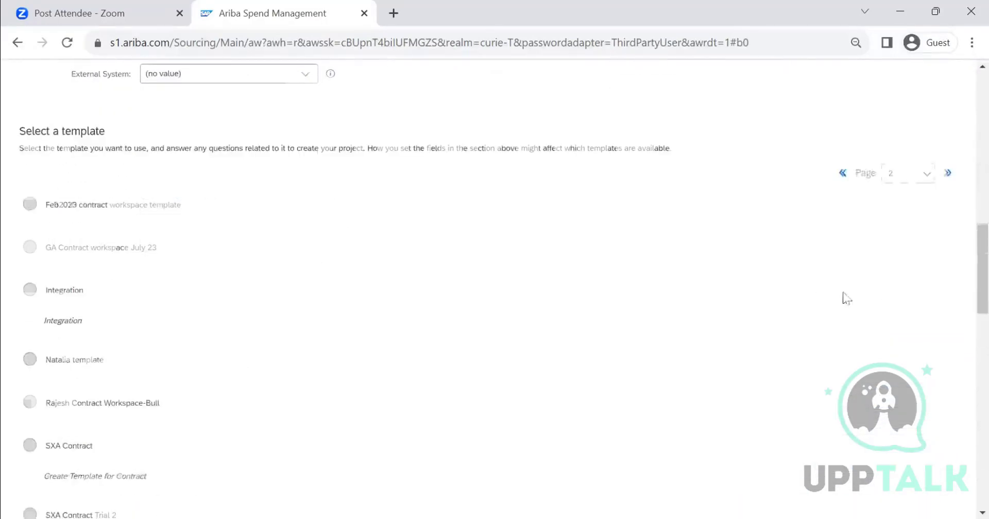
left_click(898, 174)
left_click(894, 235)
scroll(406, 314, "down", 15)
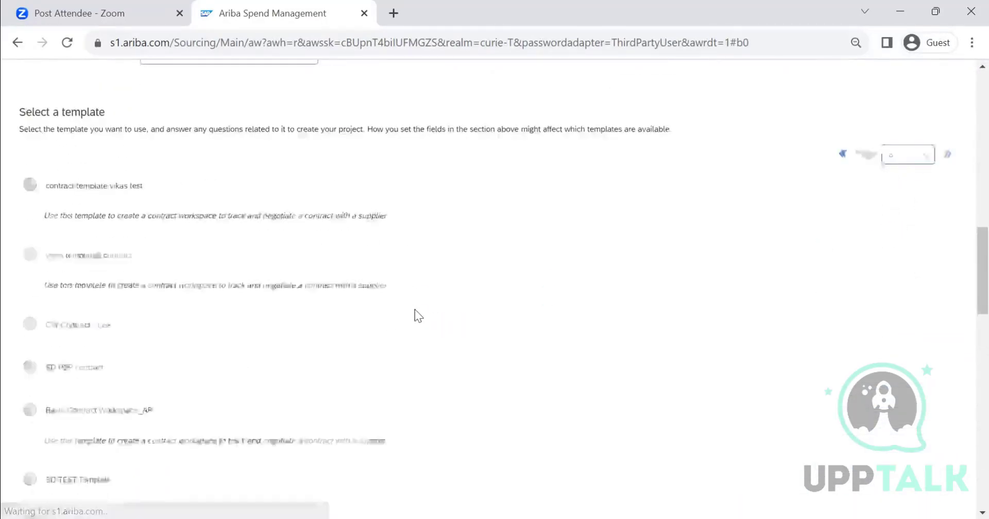
scroll(418, 316, "down", 3)
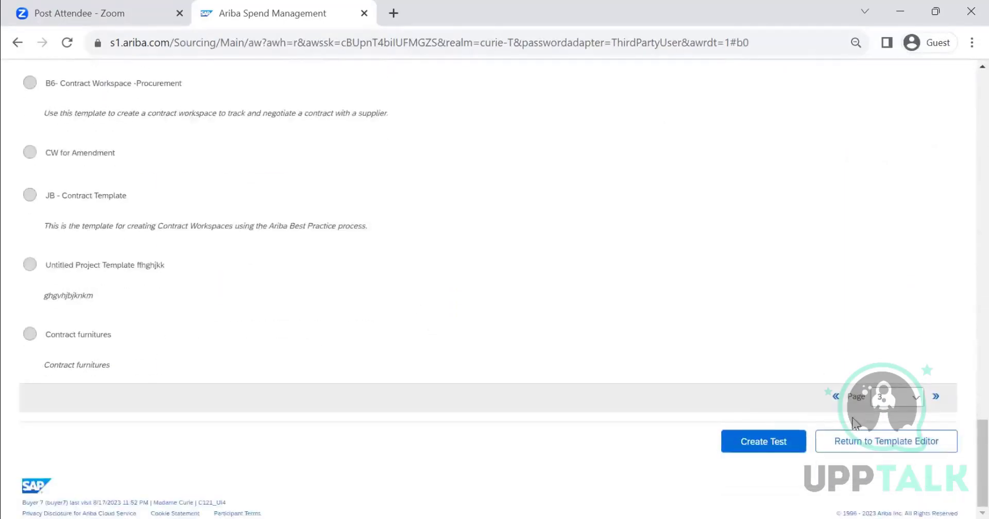
left_click(884, 407)
left_click(886, 483)
Answer the question about supplier paper or Main Agreement template with Supplier Paper and create the test workspace.
left_click(379, 425)
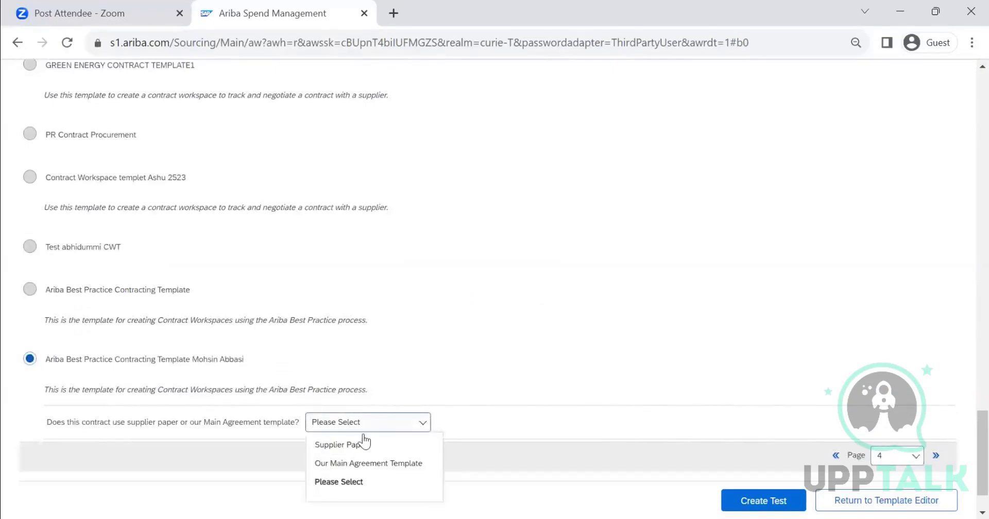
left_click(359, 444)
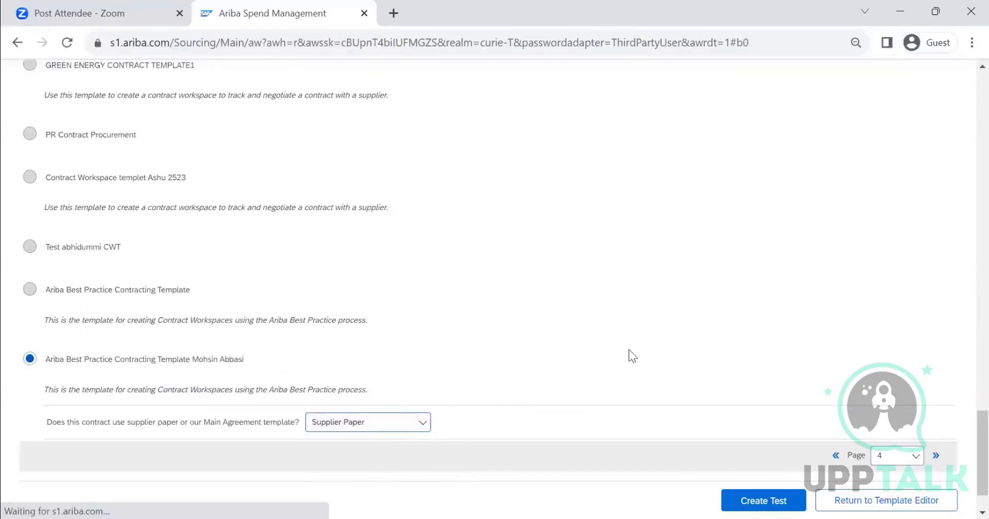
scroll(727, 280, "up", 20)
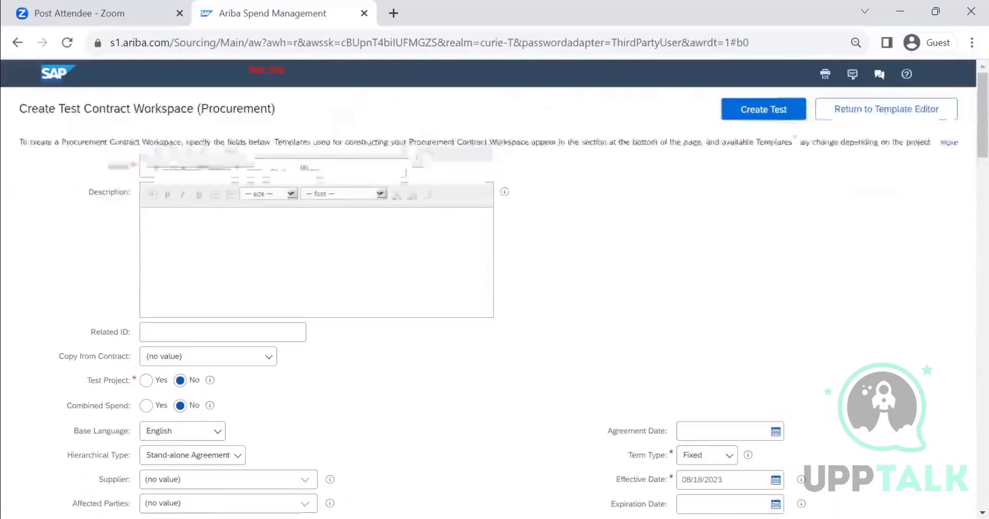
left_click(747, 116)
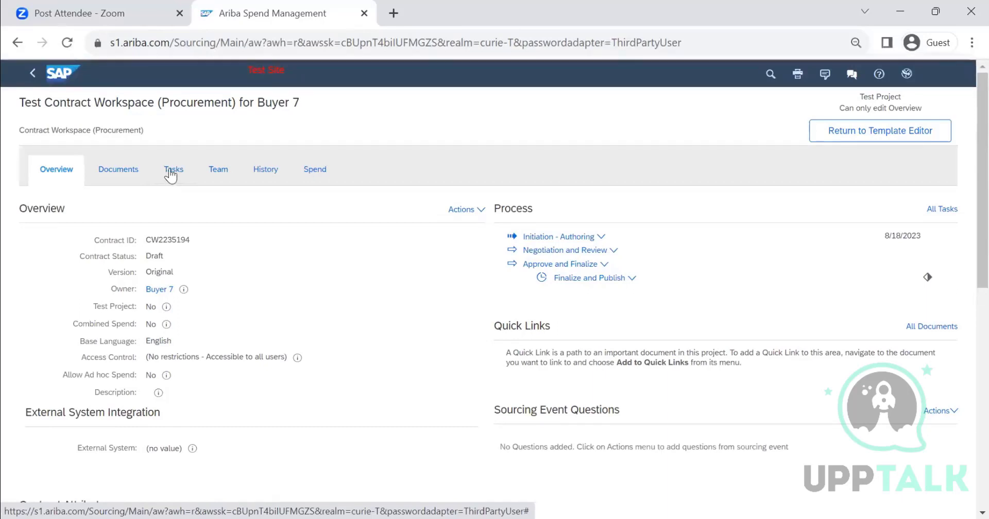
Check the test workspace's Initiation - Authoring tasks and the contents of its Contract Documents folder.
left_click(174, 170)
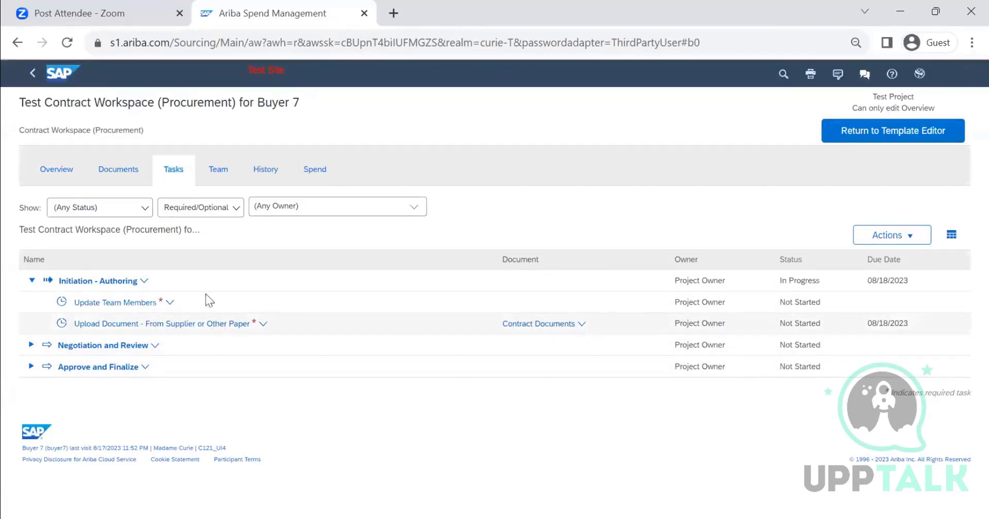
left_click(128, 173)
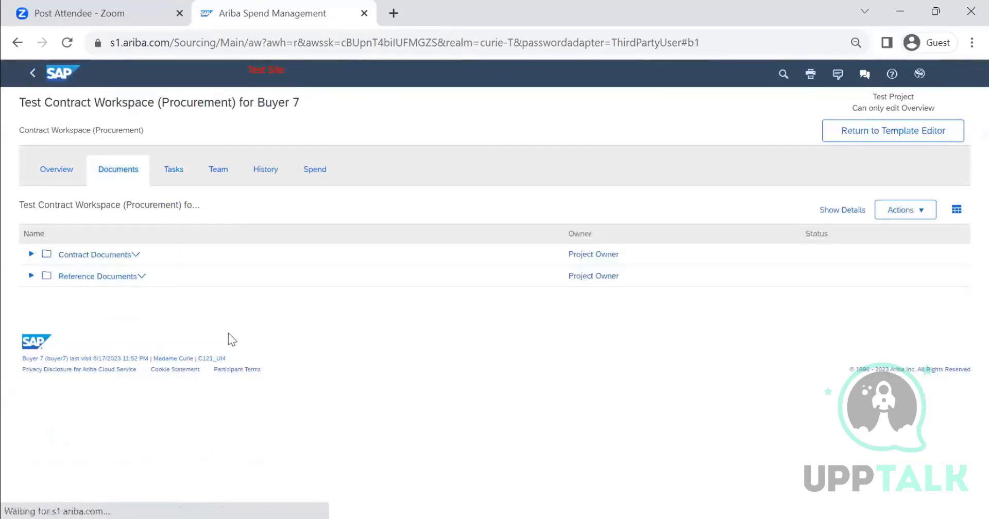
left_click(31, 255)
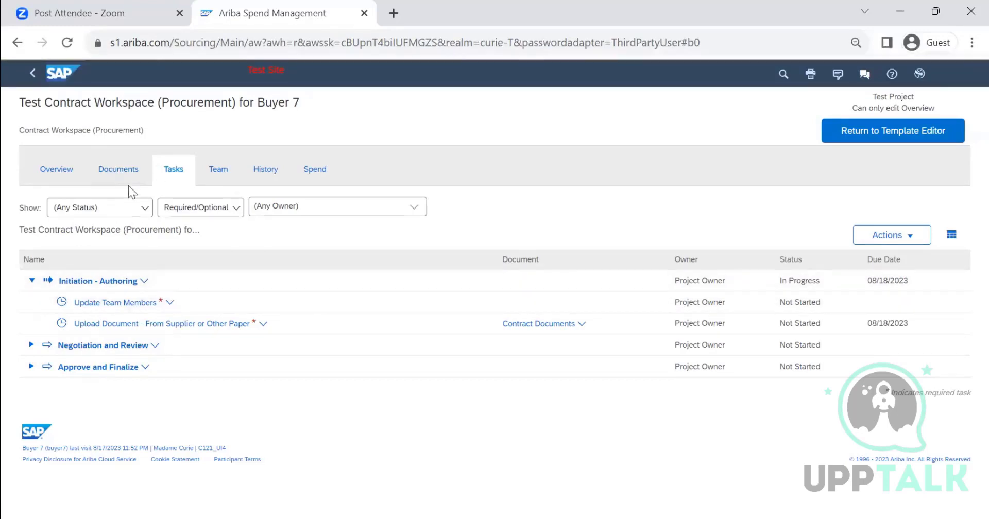
Edit the test workspace's template question answer to Our Main Agreement Template and save the change.
left_click(52, 170)
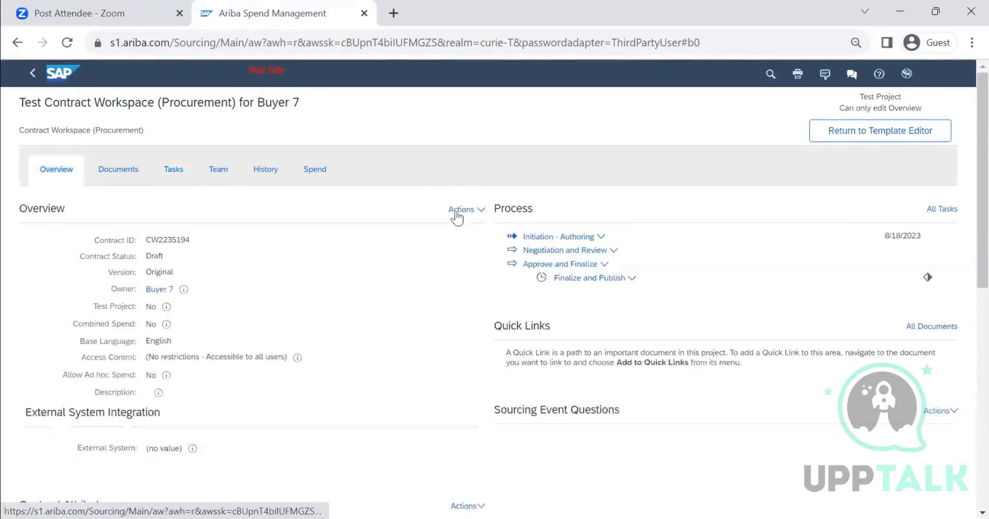
left_click(457, 210)
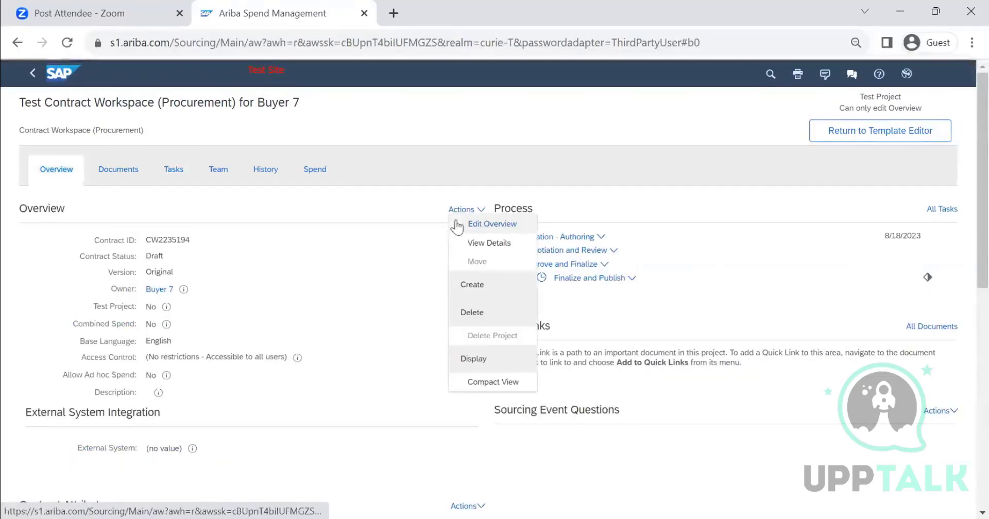
left_click(482, 225)
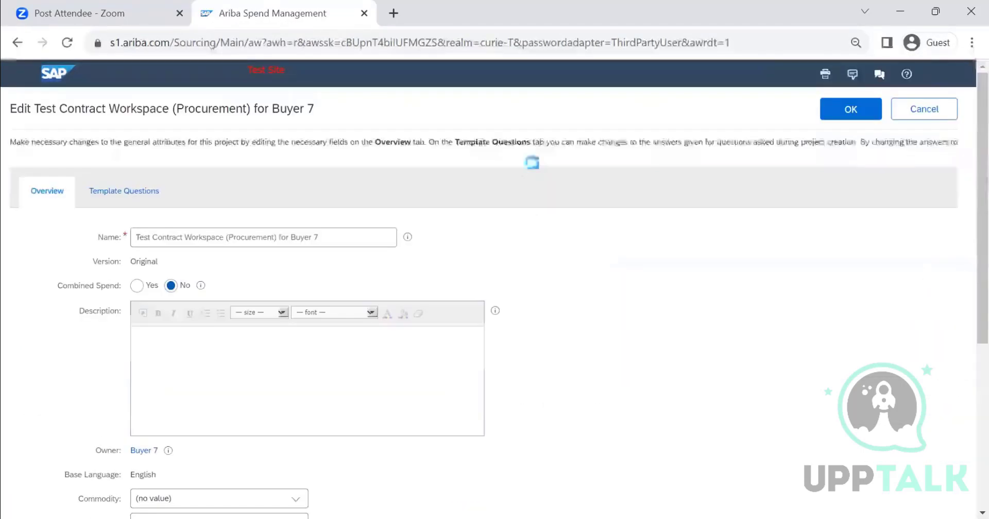
left_click(143, 197)
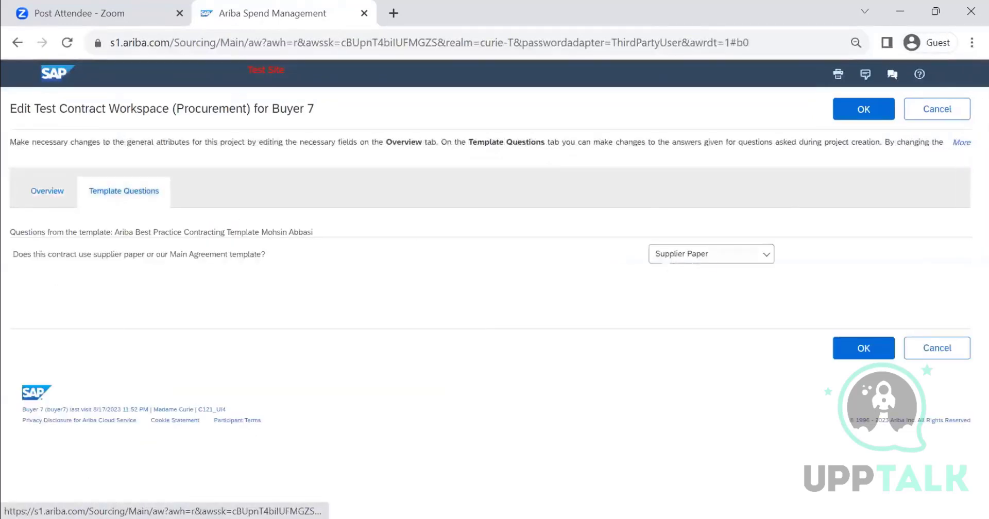
left_click(714, 255)
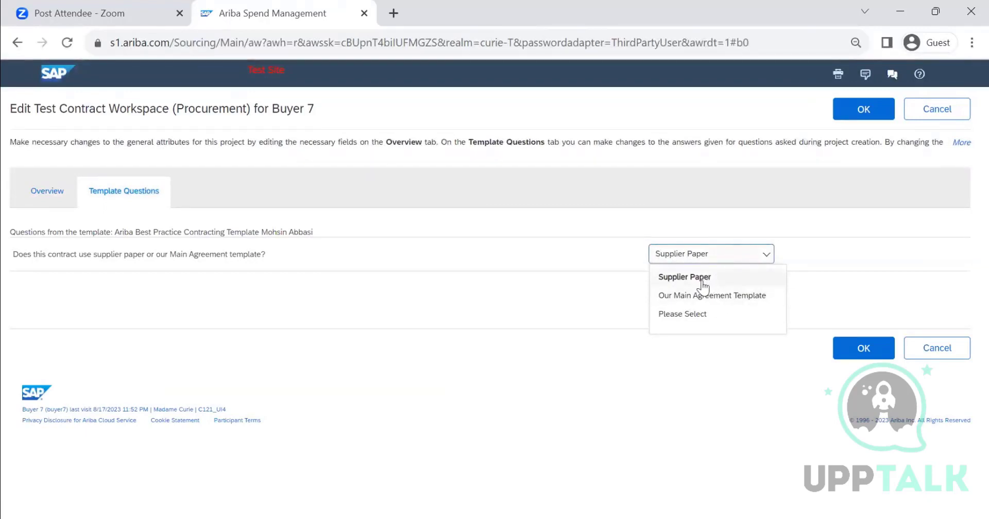
left_click(716, 302)
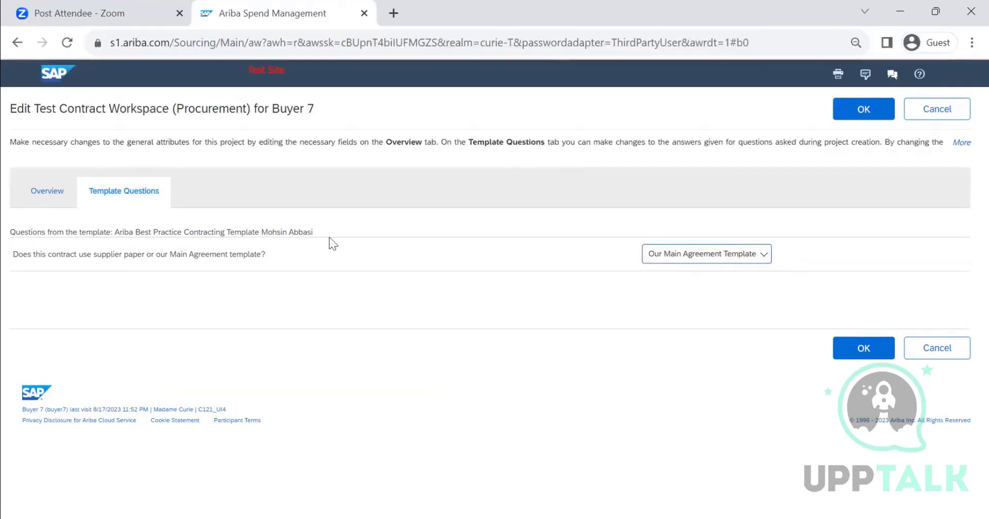
left_click_drag(315, 232, 115, 234)
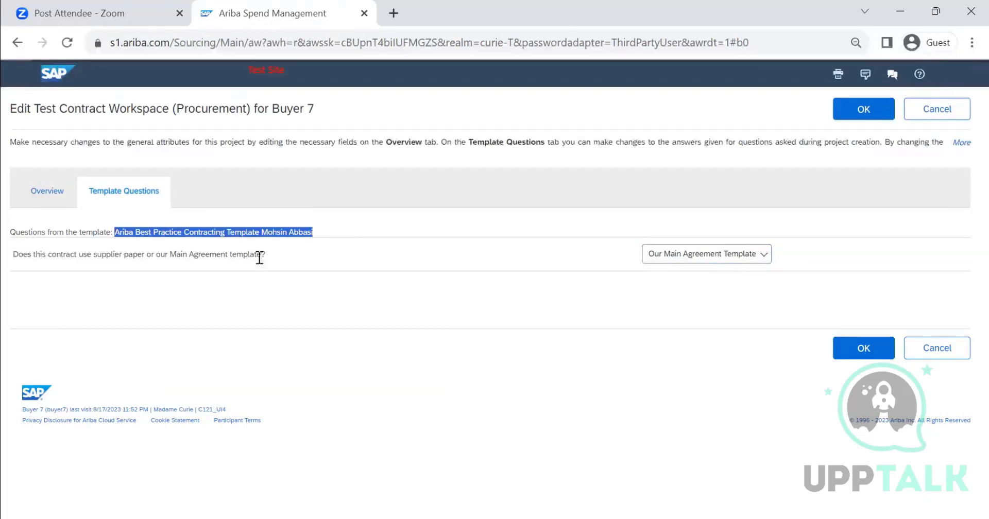
left_click(856, 114)
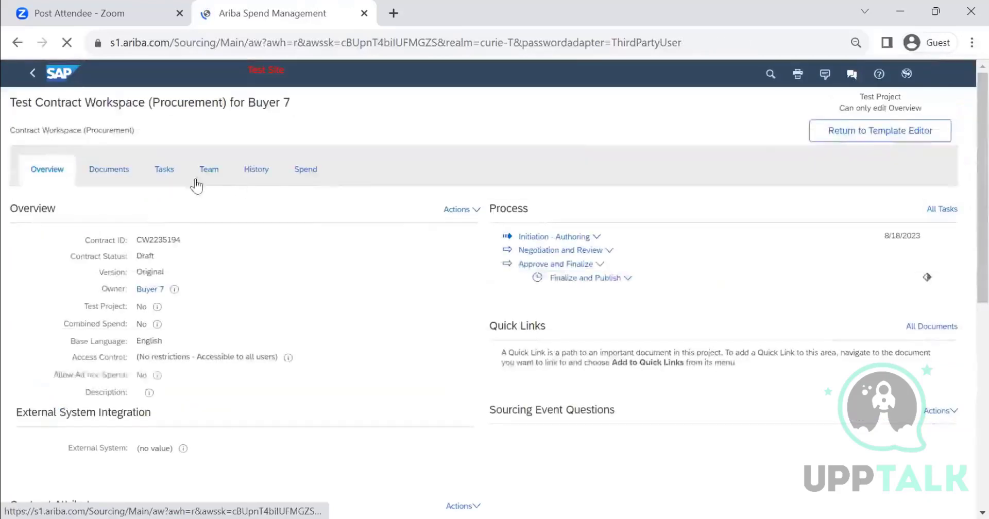
Examine the test workspace's documents and tasks under the changed answer, including the actions available for each.
left_click(117, 176)
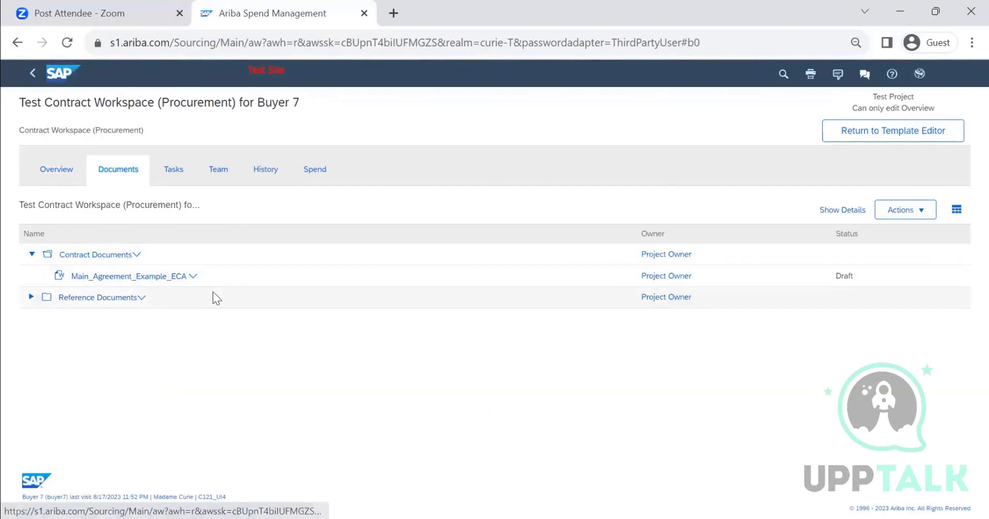
left_click(174, 171)
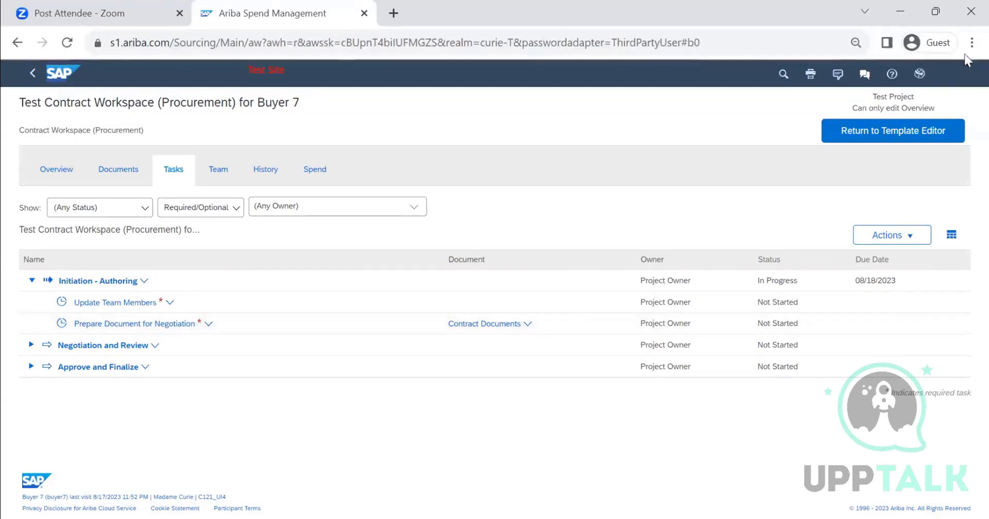
left_click(122, 172)
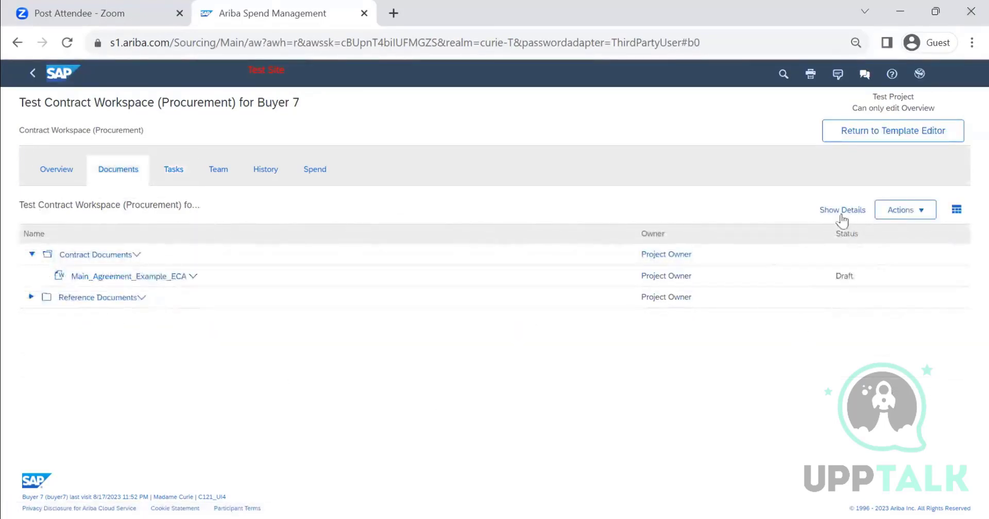
left_click(902, 213)
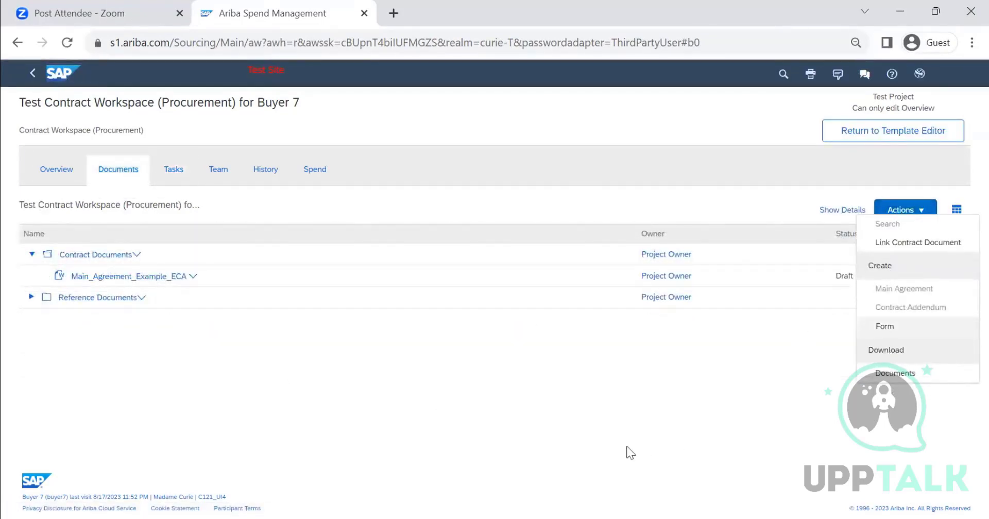
left_click(178, 176)
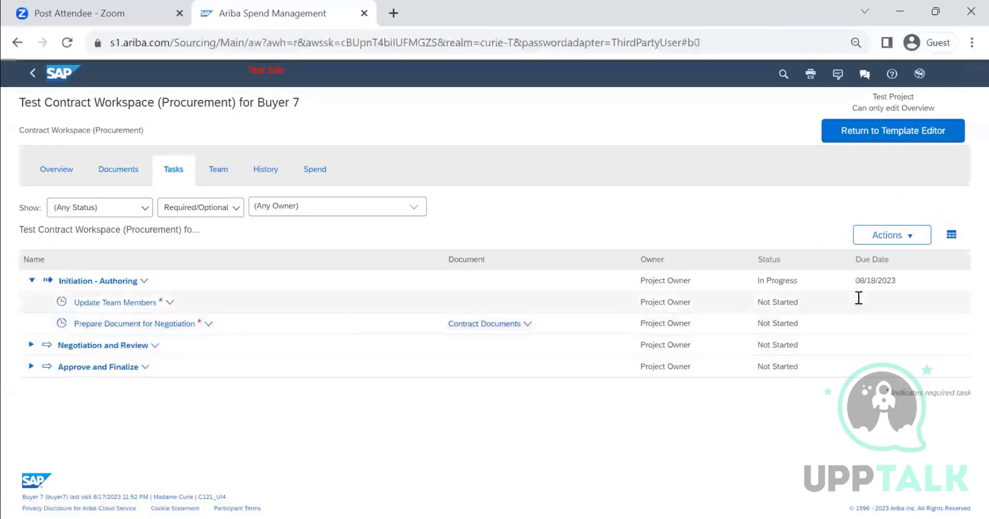
left_click(889, 237)
left_click(630, 400)
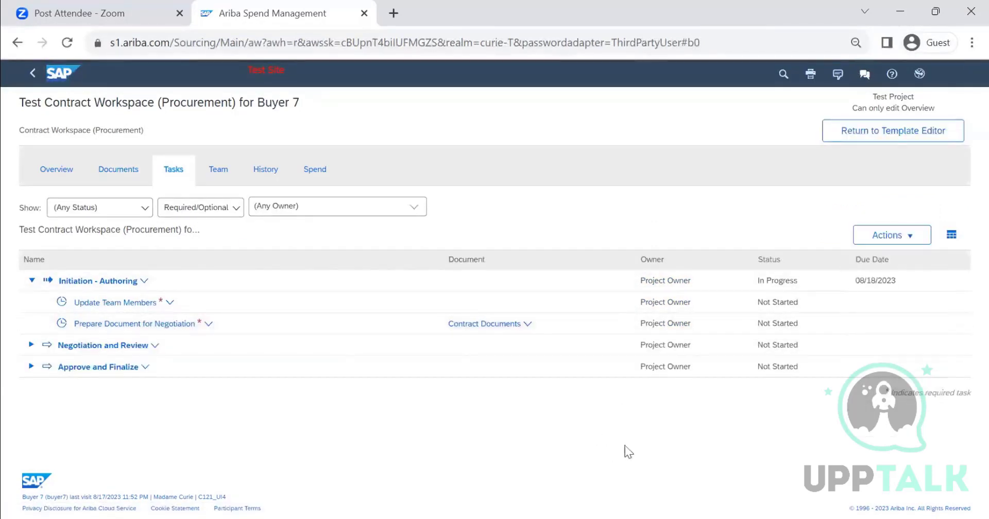
Return to the template editor and review the actions available for the template's tasks.
left_click(888, 137)
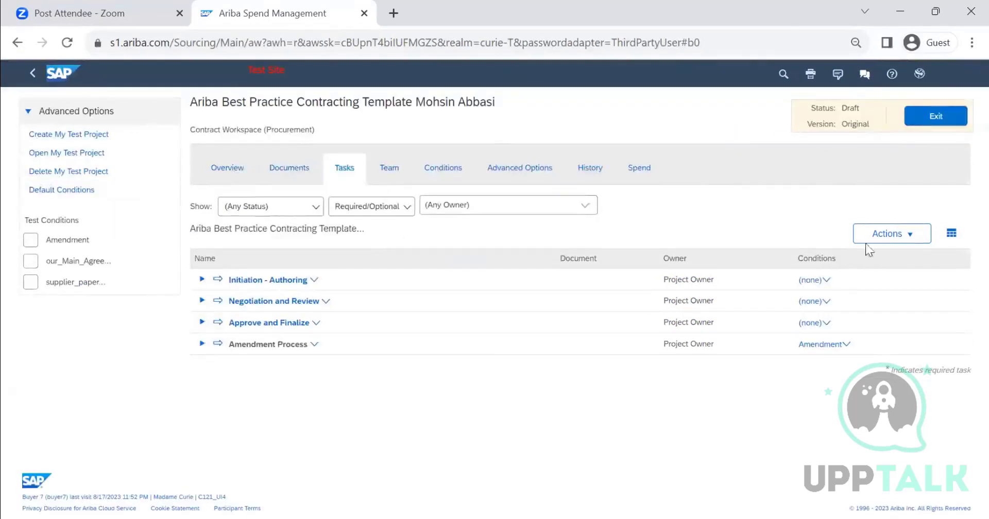
left_click(882, 235)
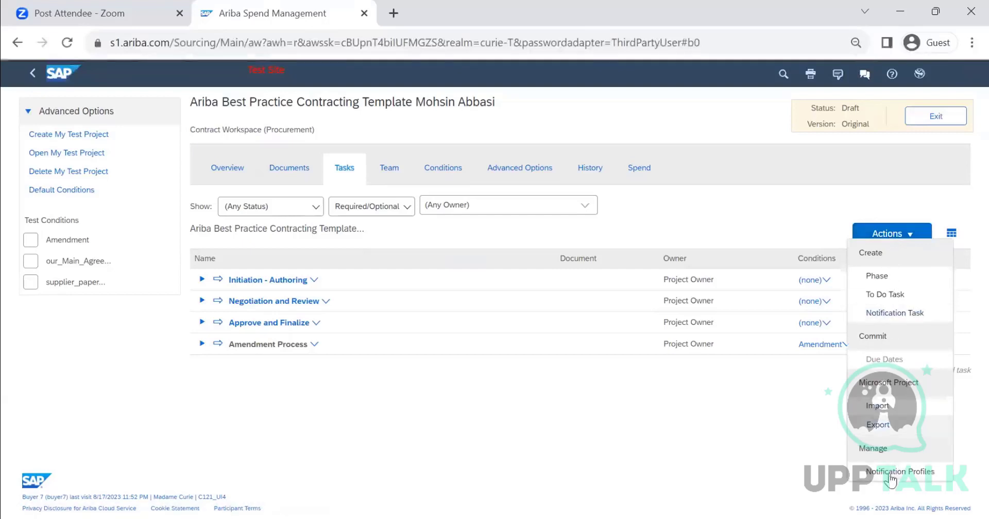
left_click(595, 437)
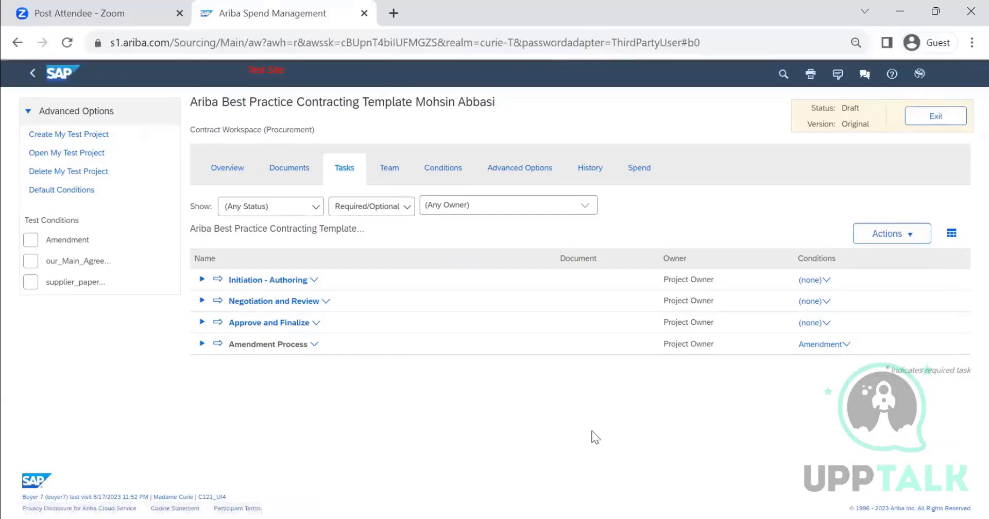
Upload Main Agreement.docx from the Downloads folder as a new document at the top level of the template's documents.
left_click(289, 173)
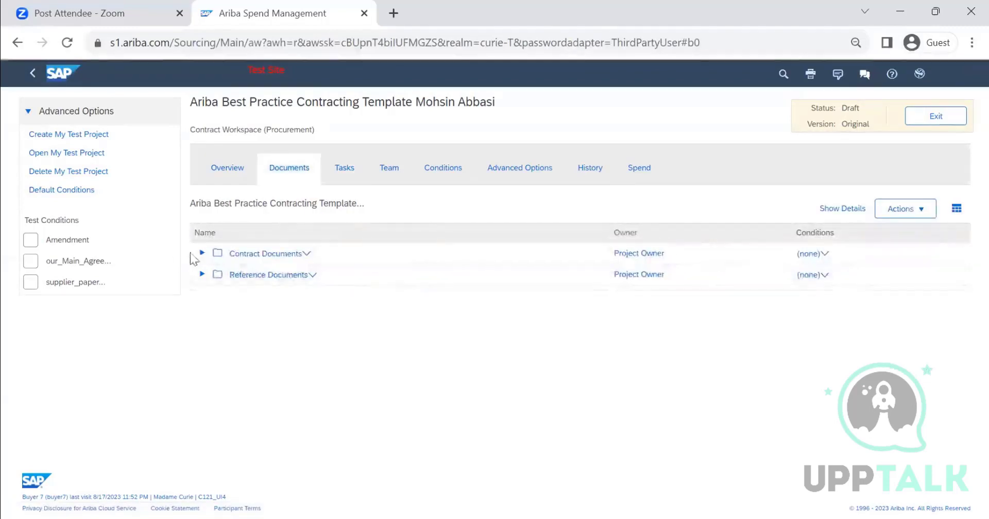
left_click(906, 211)
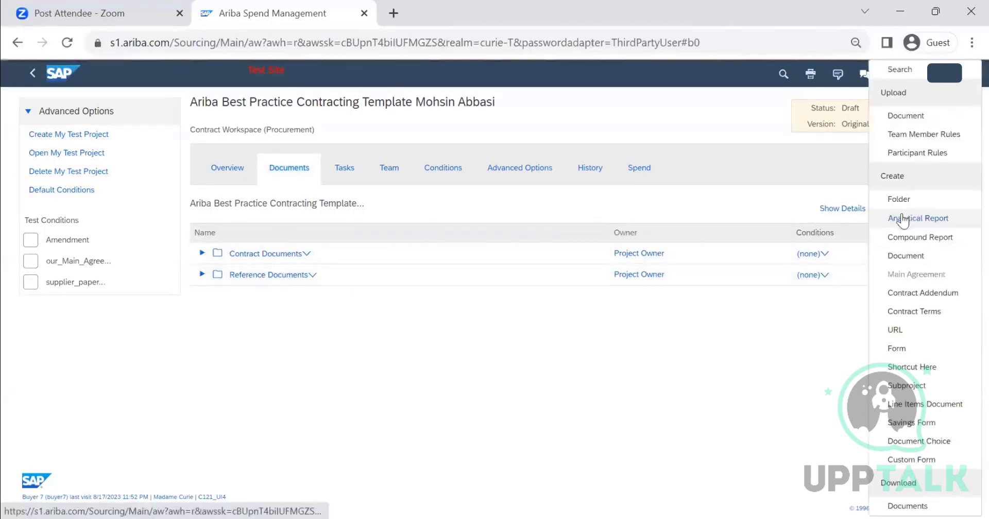
left_click(918, 125)
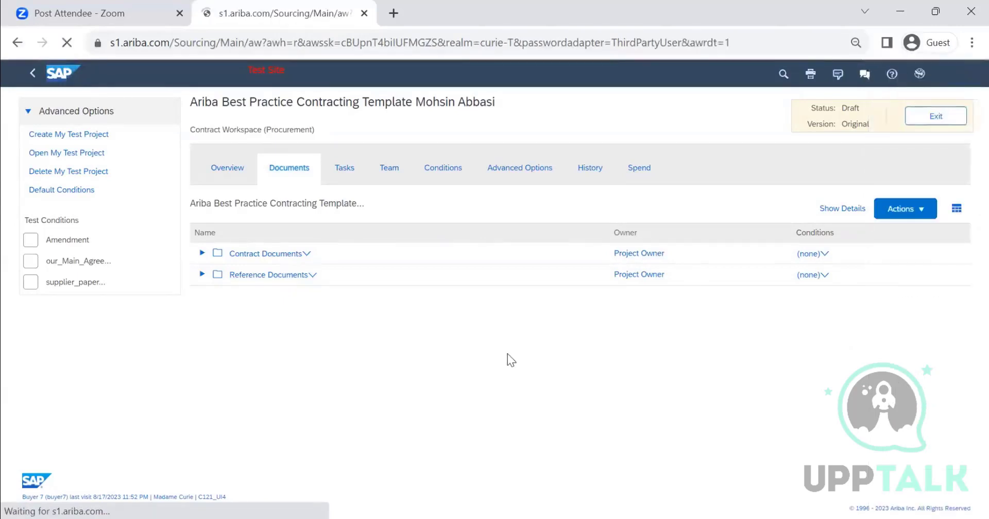
left_click(141, 202)
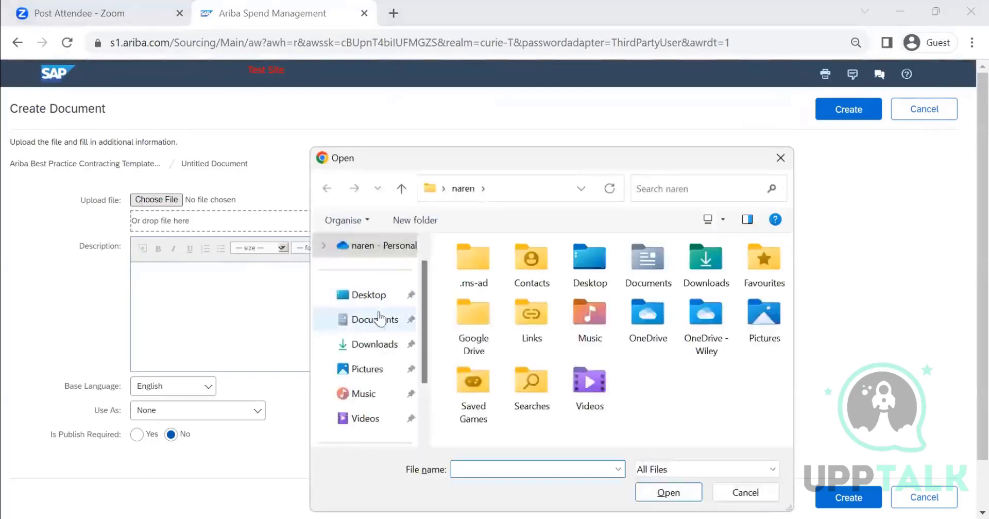
left_click(376, 344)
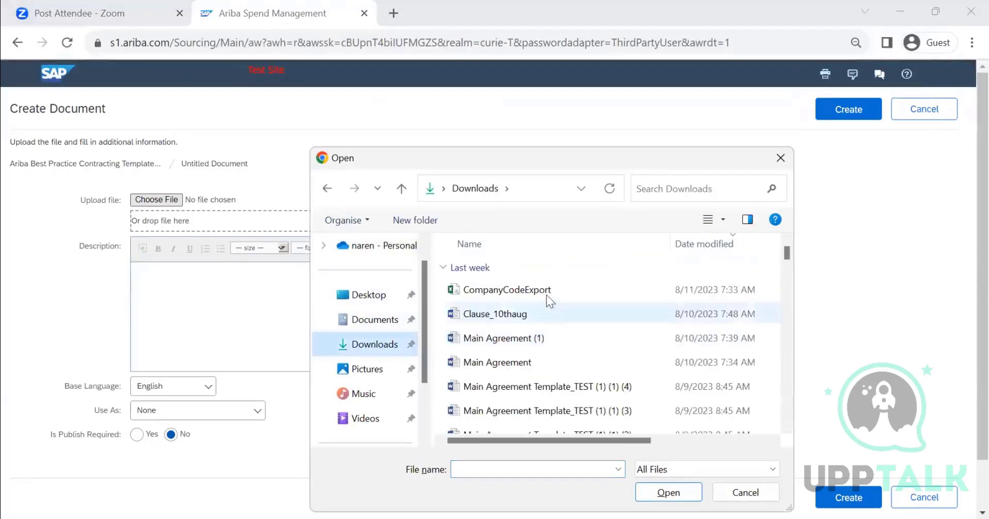
left_click(503, 362)
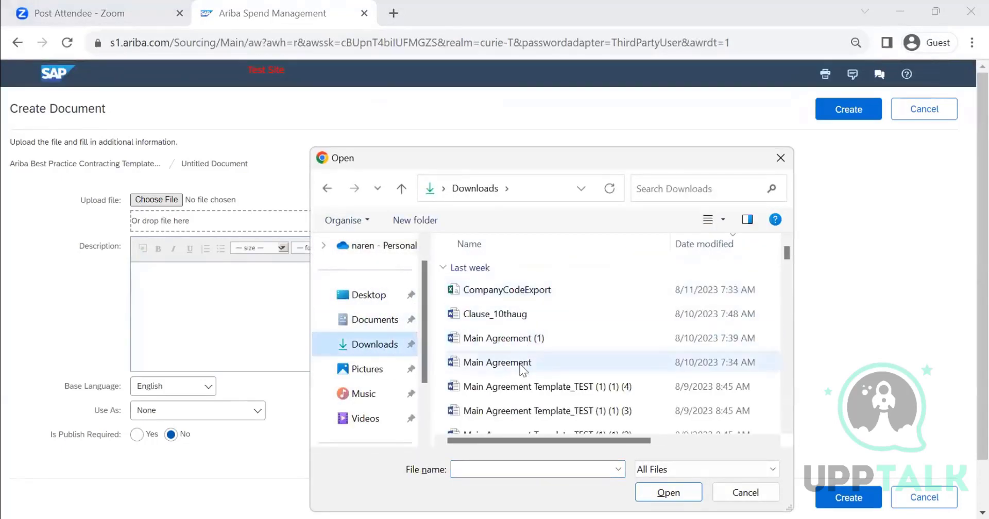
left_click(669, 493)
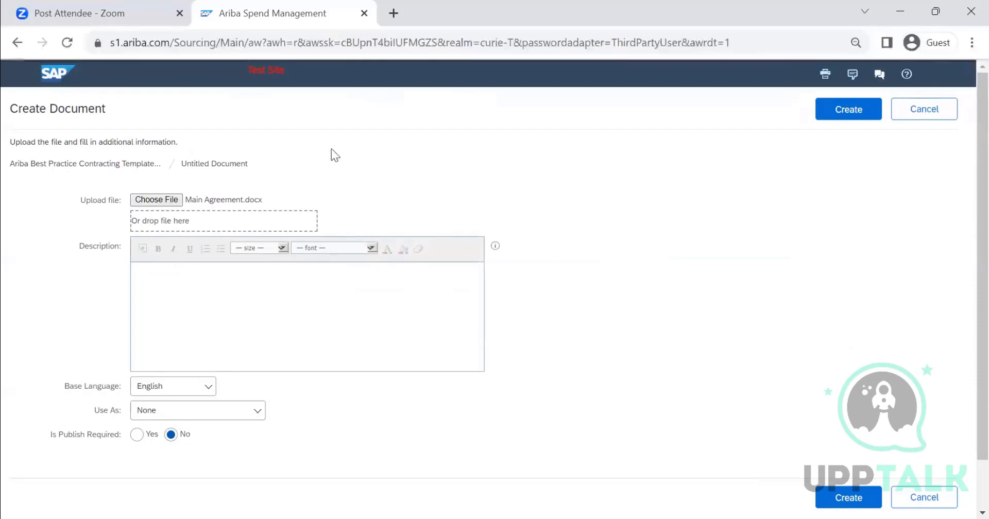
left_click(831, 114)
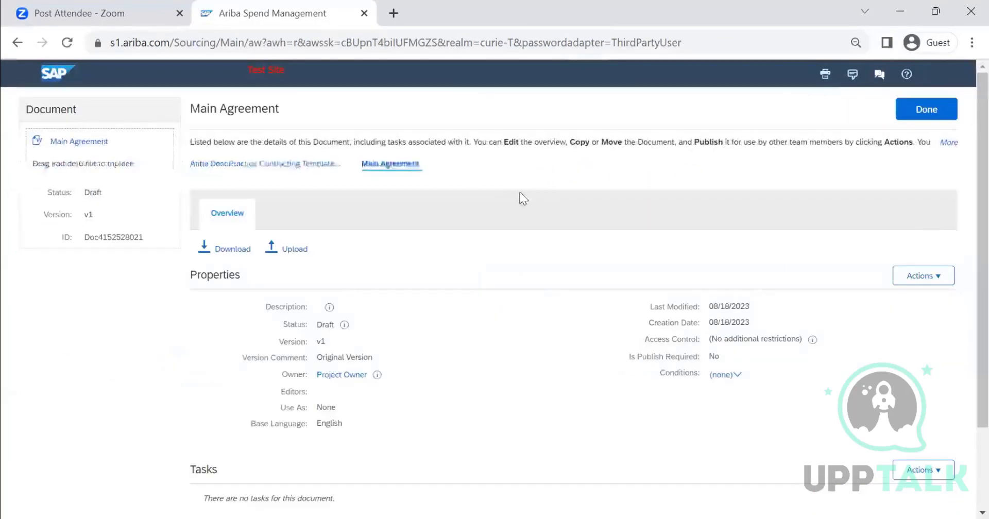
Edit the uploaded document's attributes to change its title to Asset Details and save.
left_click(922, 275)
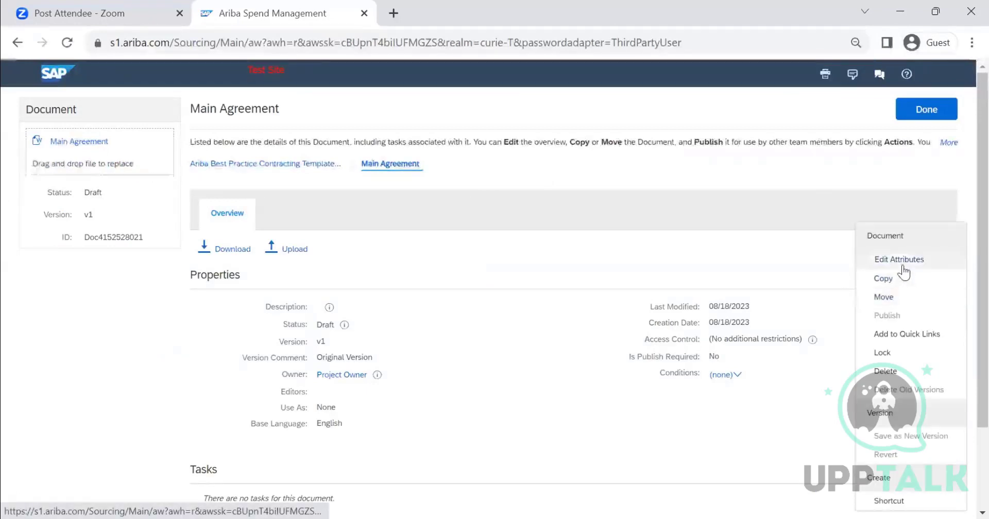
left_click(881, 256)
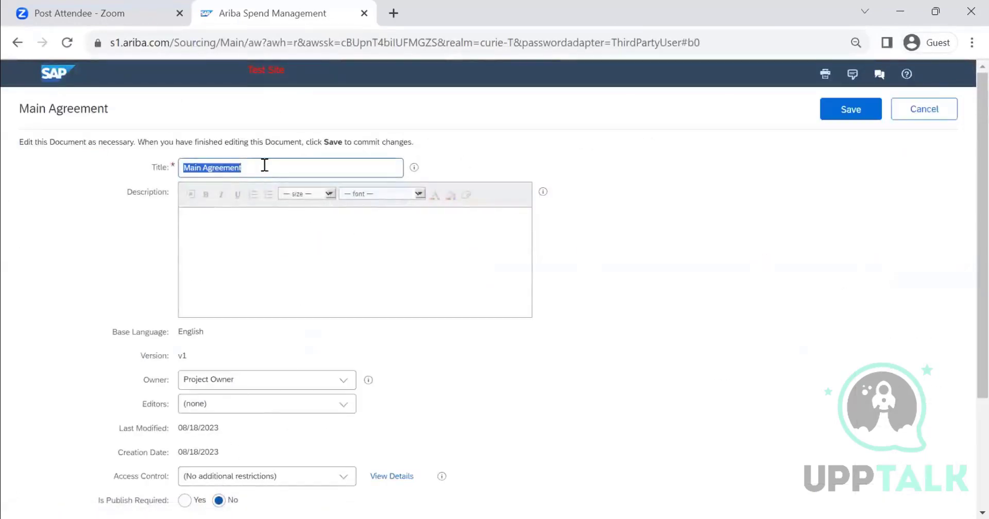
type("a")
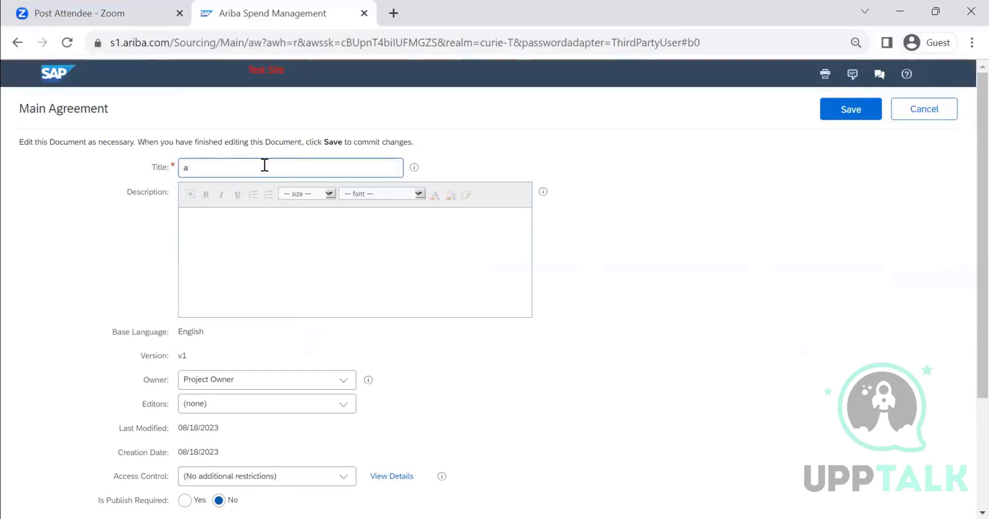
type("sset Details")
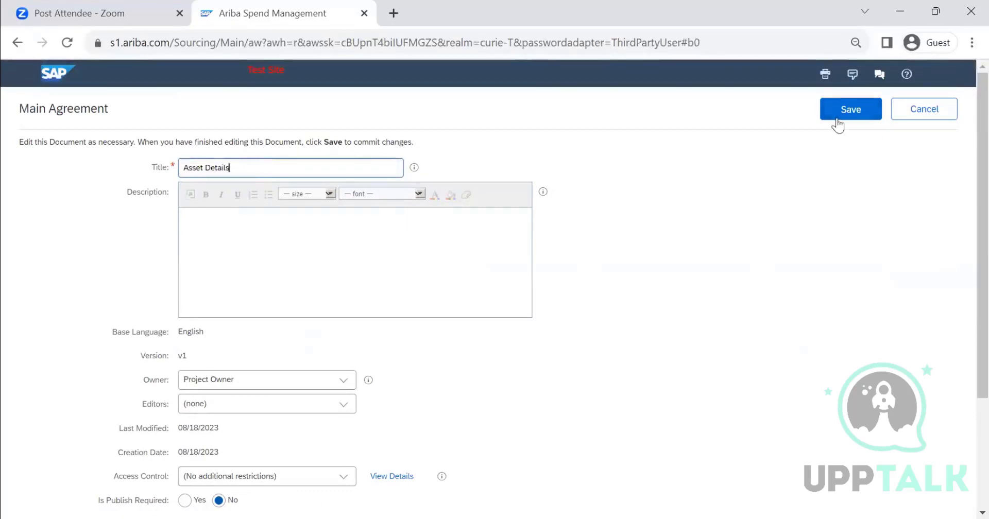
left_click(836, 118)
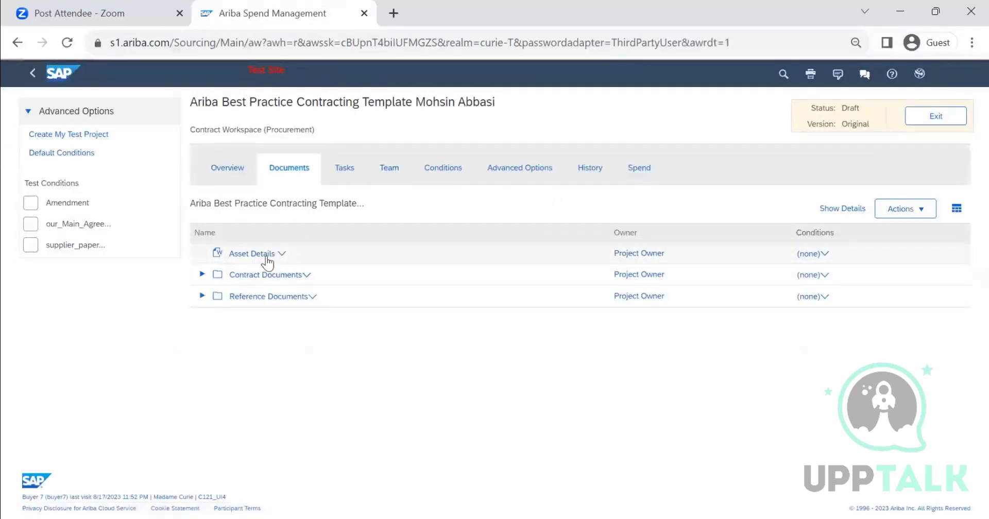
Create an approval task for the Asset Details document titled Approval for Capital Expenditure.
left_click(280, 261)
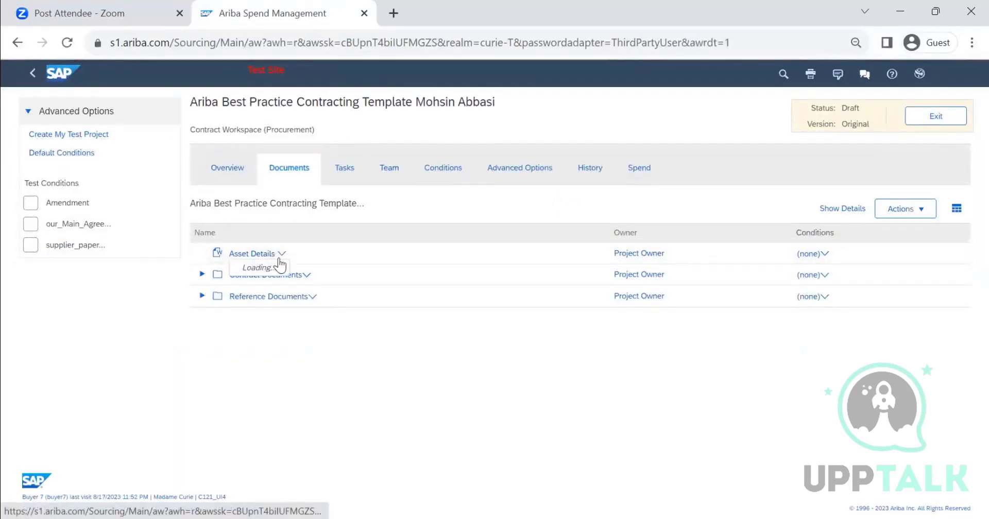
left_click(284, 447)
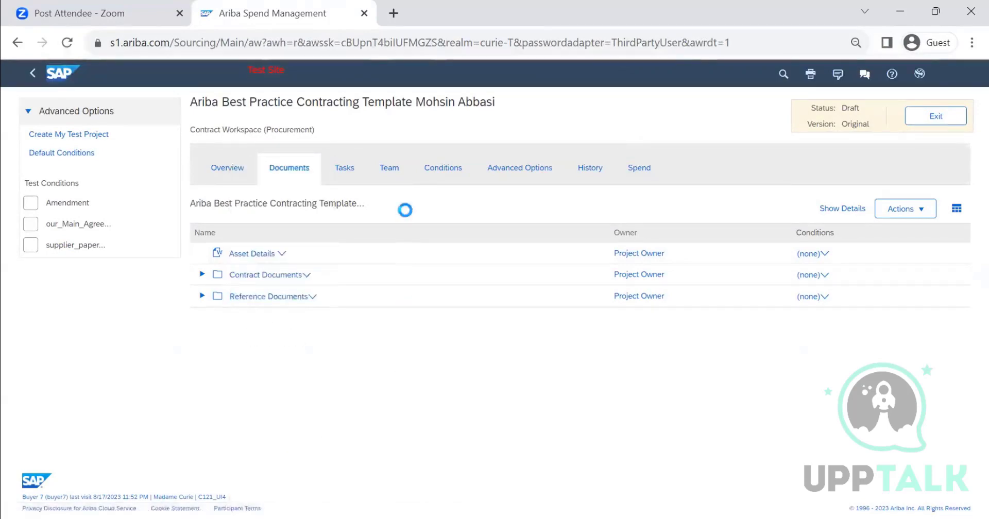
triple_click(304, 262)
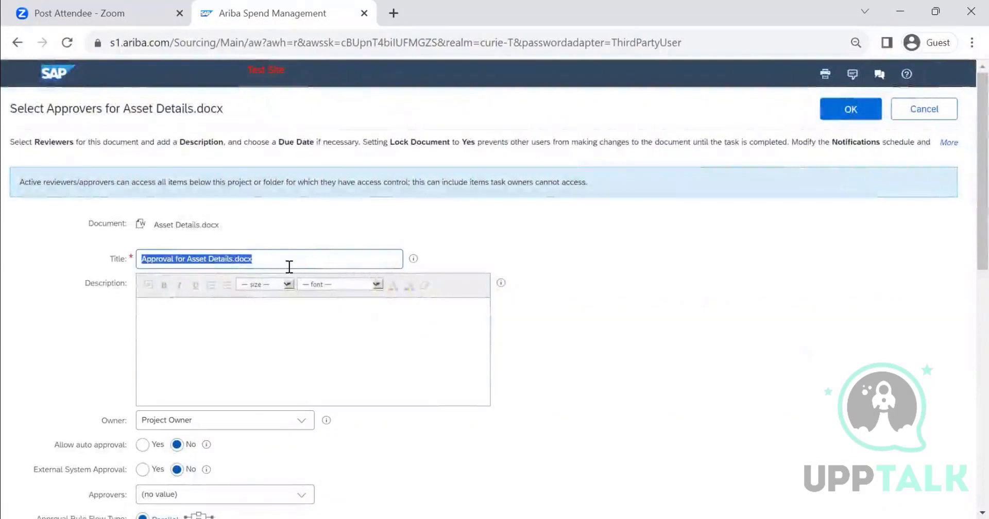
type("Approval is Required")
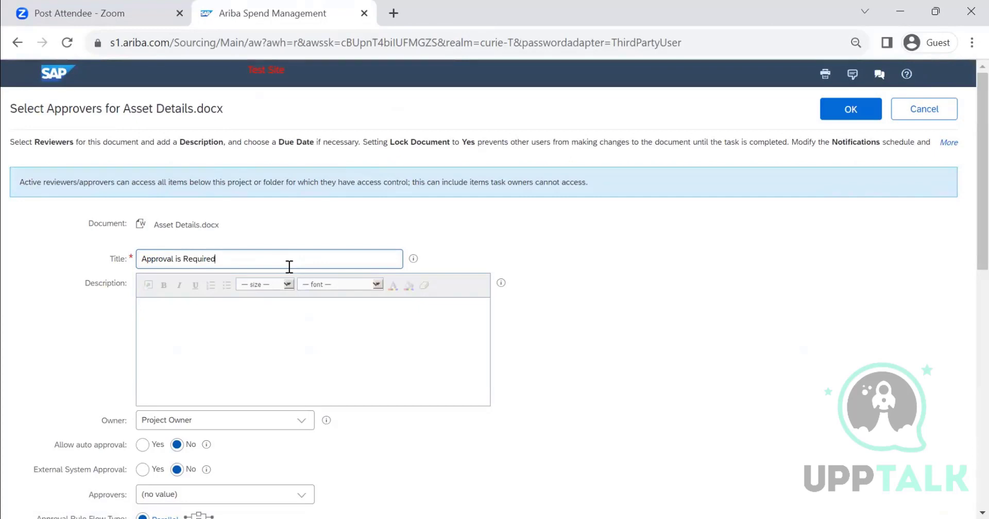
key("ctrl+shift+Left")
key("ctrl+shift+Left")
type("for Capital Expendit")
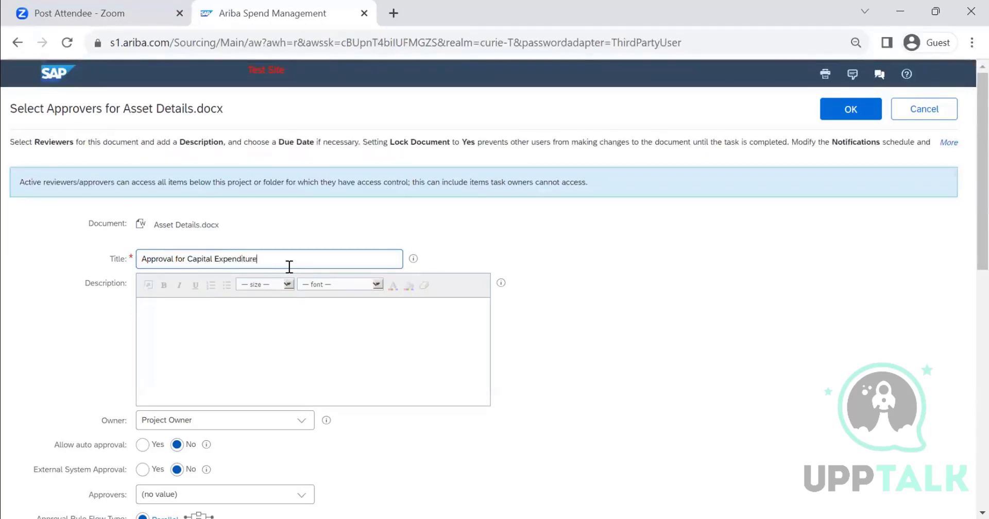
scroll(360, 299, "down", 15)
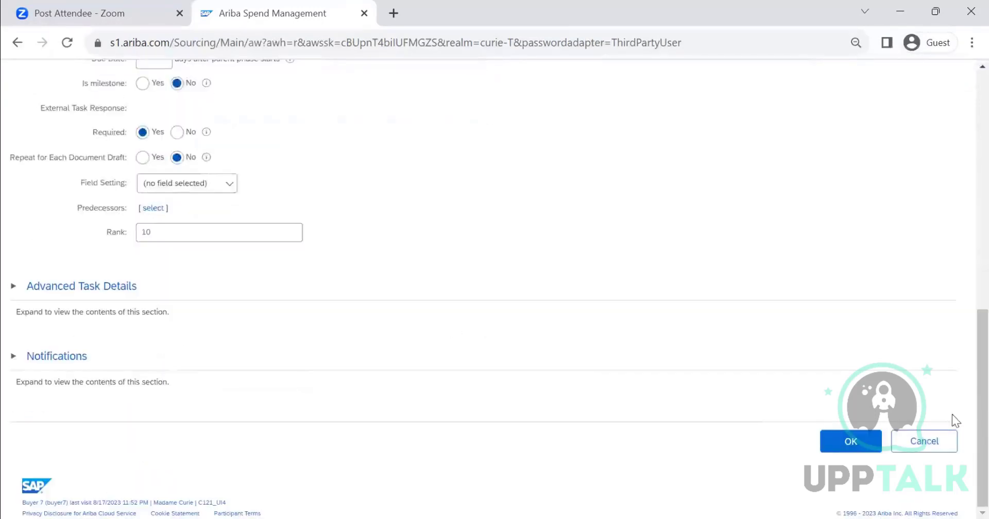
left_click(844, 449)
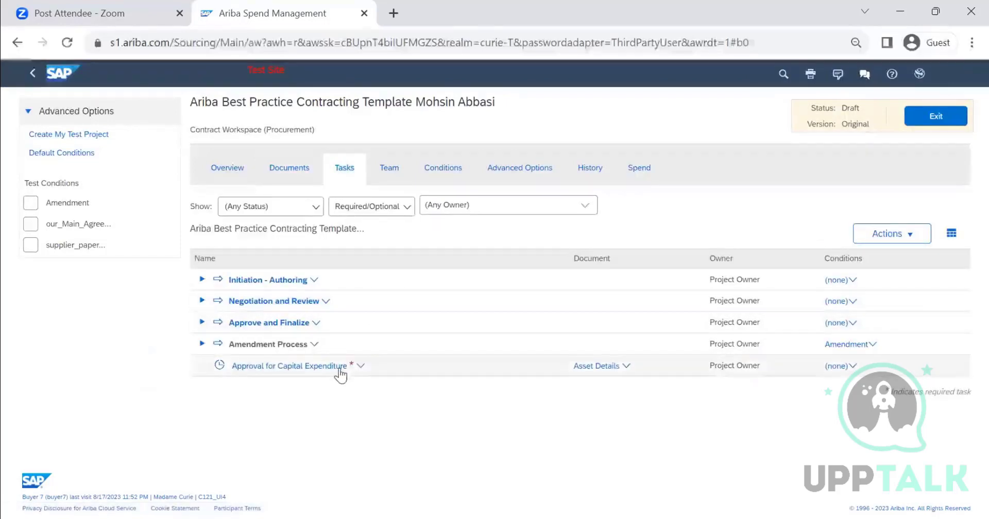
Edit the Approval for Capital Expenditure task, switch it to a custom approval flow and add a first approval rule.
left_click(338, 366)
left_click(293, 428)
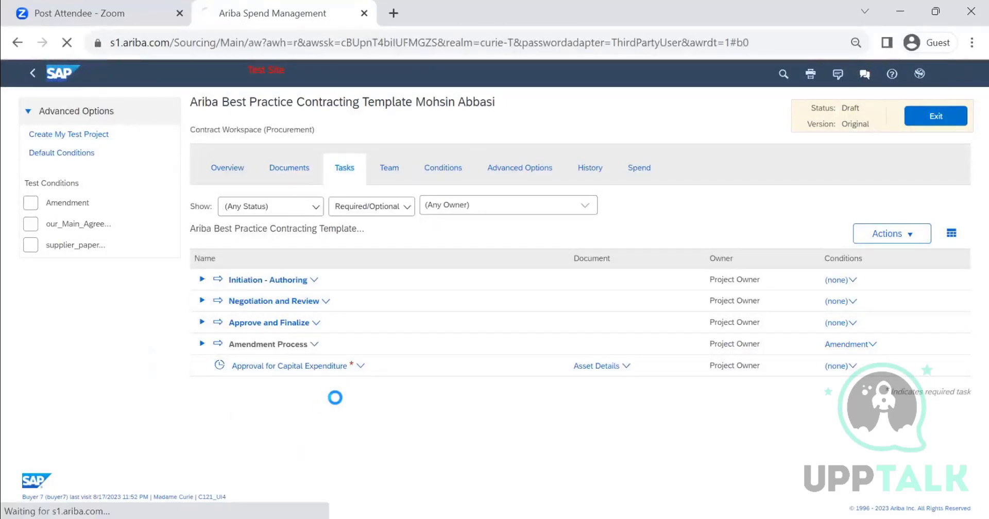
scroll(366, 298, "down", 3)
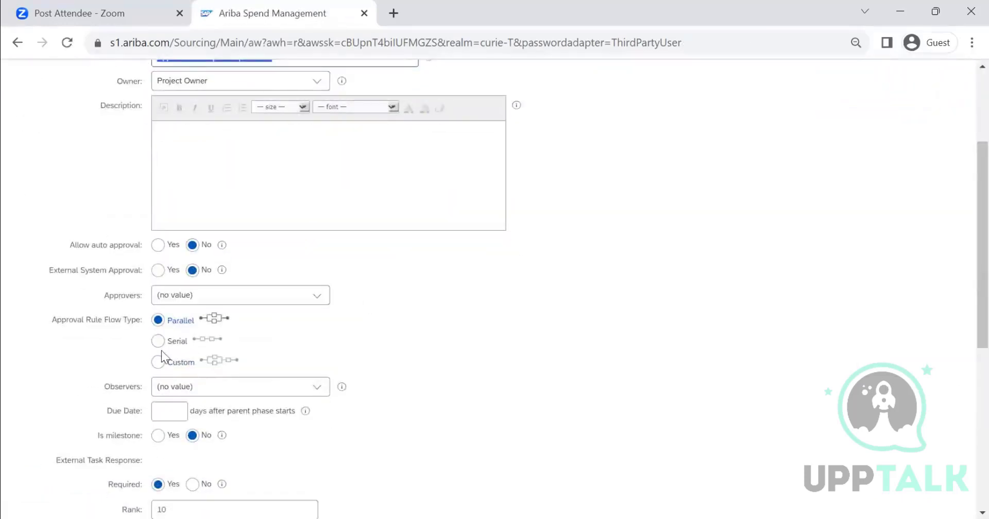
left_click(211, 338)
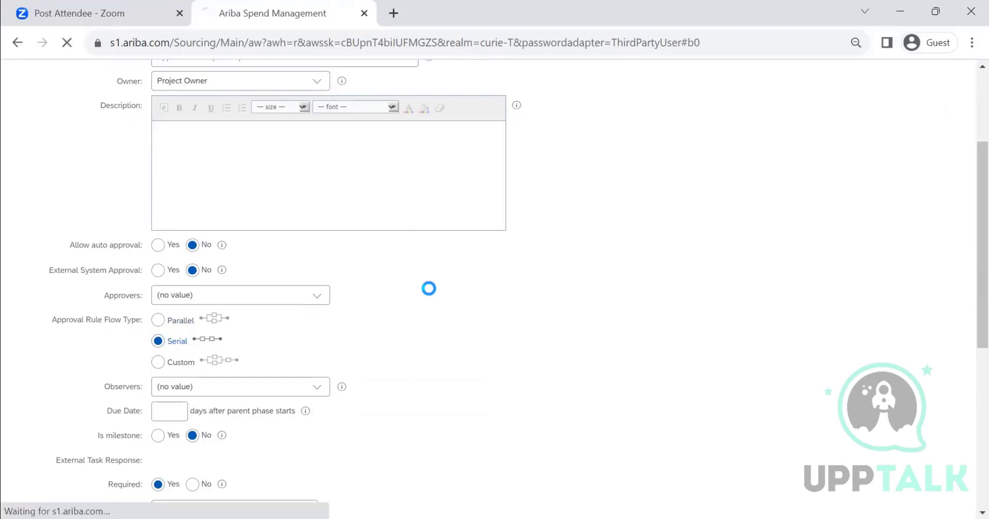
left_click(168, 211)
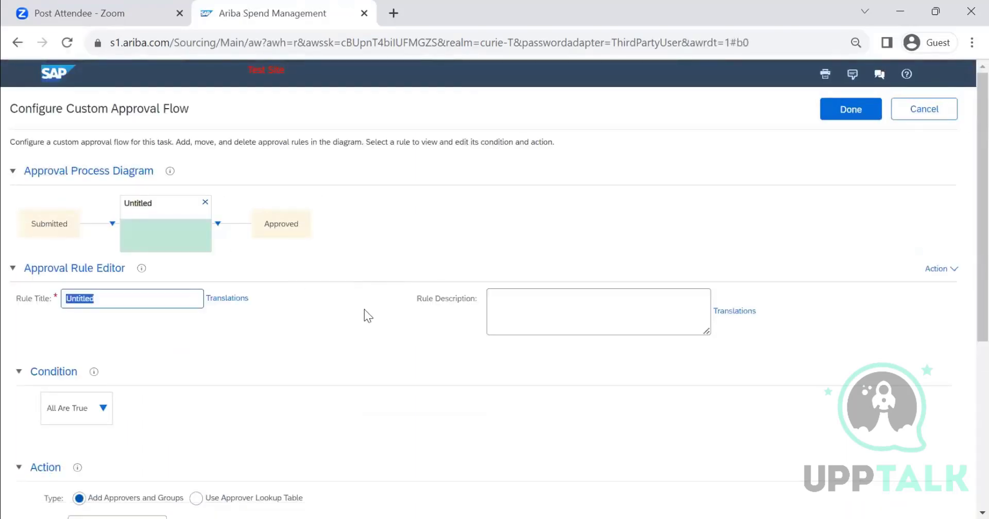
Set both the title and the description of the first approval rule to Supervisor.
type("Supervisor")
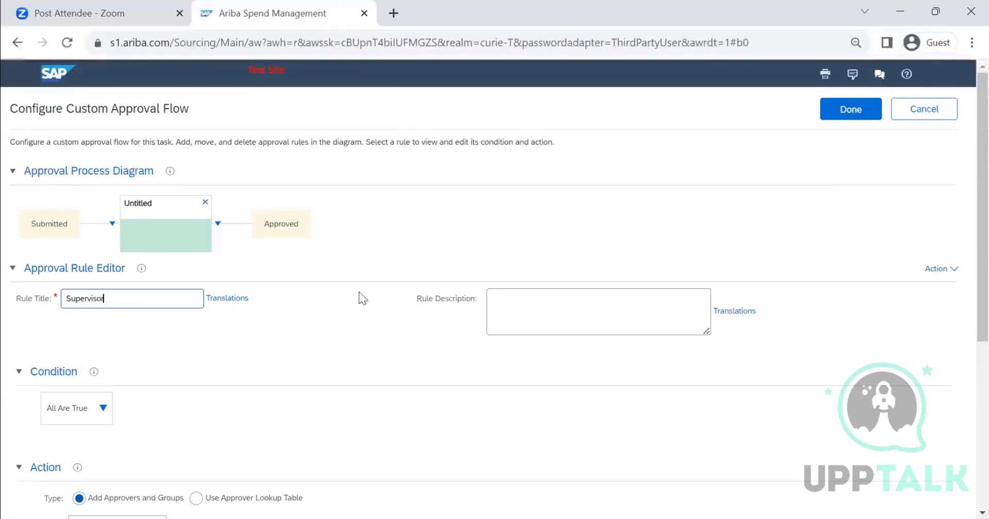
left_click_drag(113, 293, 2, 313)
key("ctrl+c")
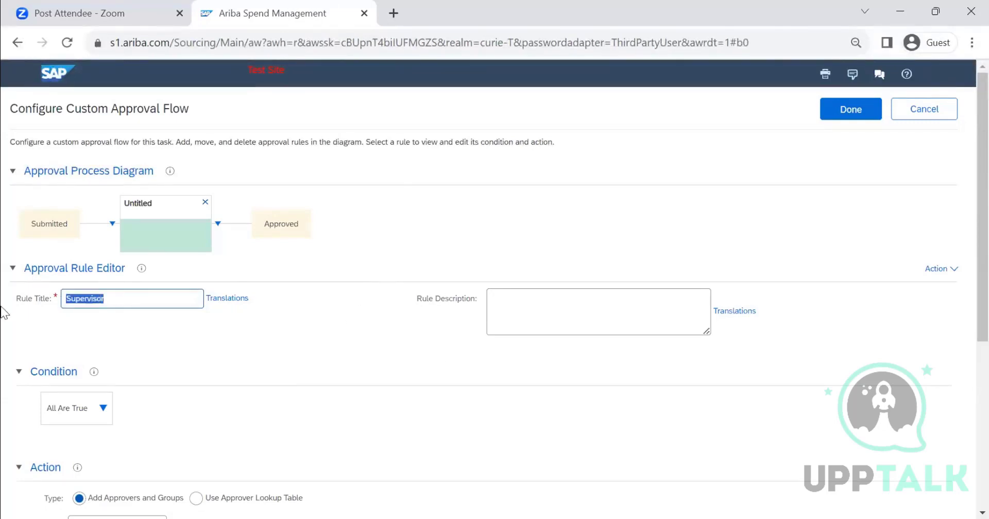
left_click(524, 309)
key("ctrl+v")
scroll(357, 382, "down", 5)
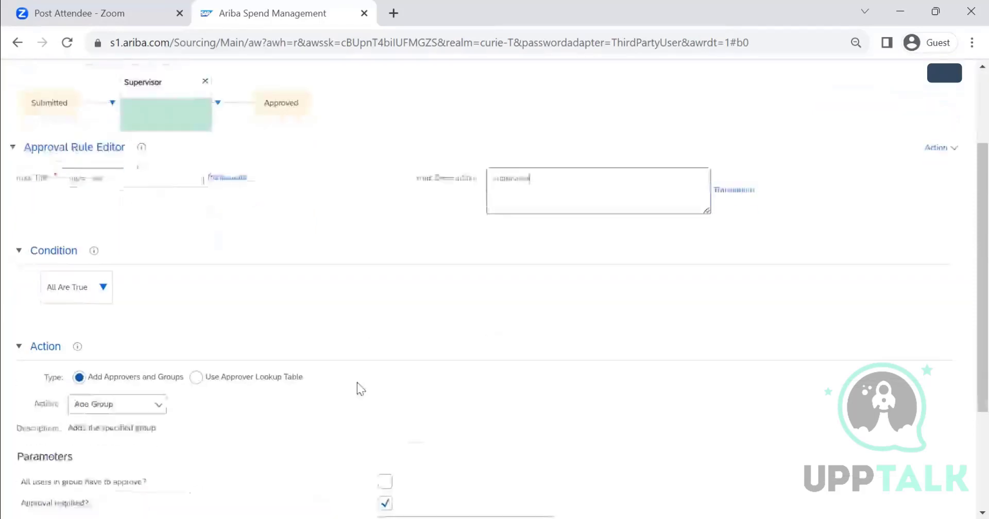
Set the Supervisor rule's action to Add Supervisor and enter the reason Supervisor approval is required.
left_click(141, 298)
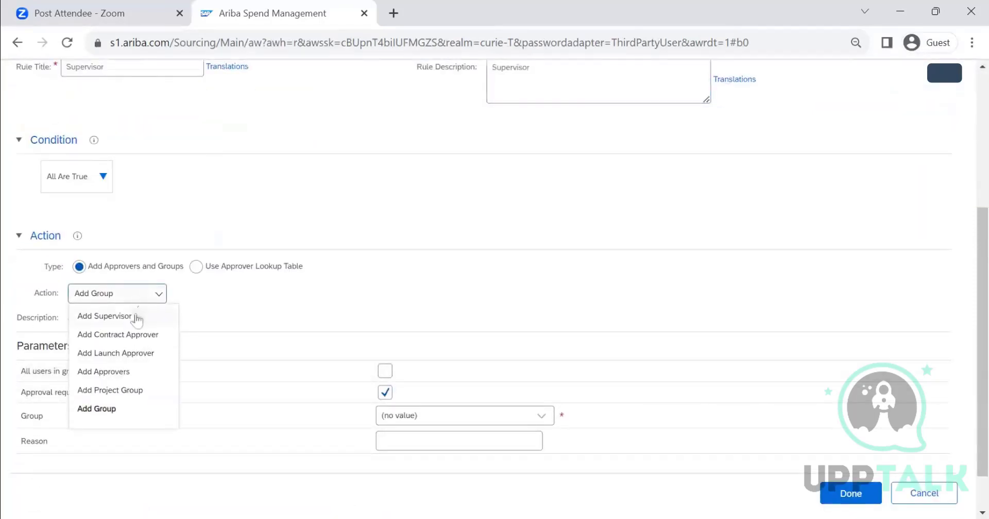
left_click(133, 315)
scroll(336, 340, "up", 5)
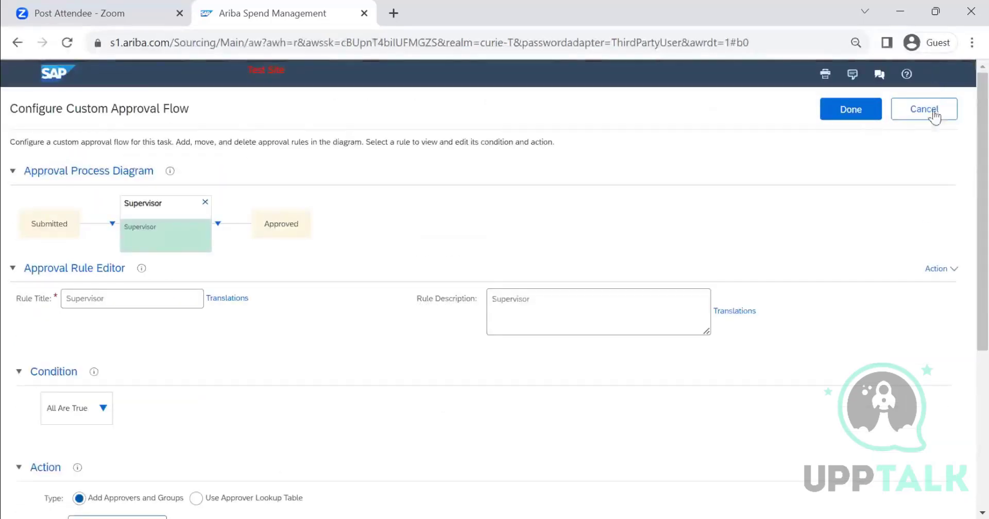
scroll(457, 355, "down", 5)
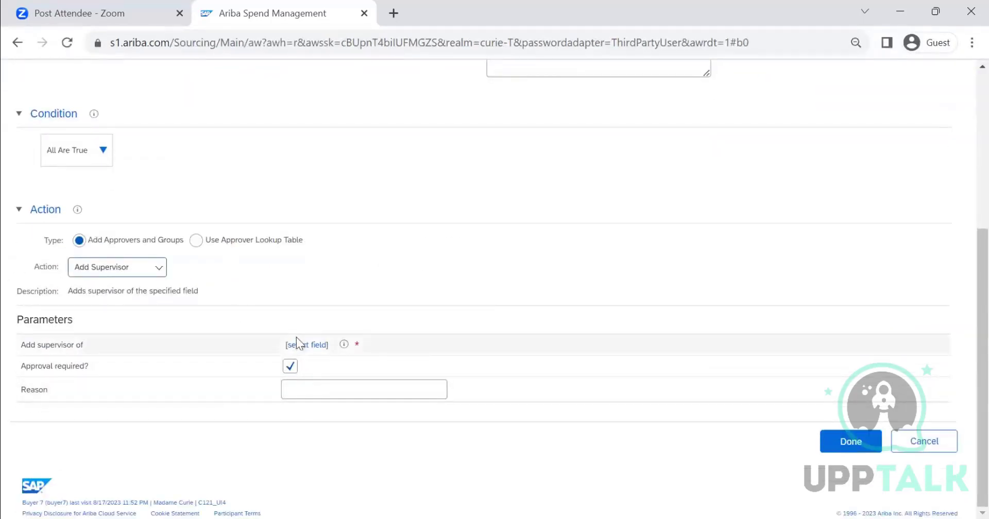
left_click(305, 388)
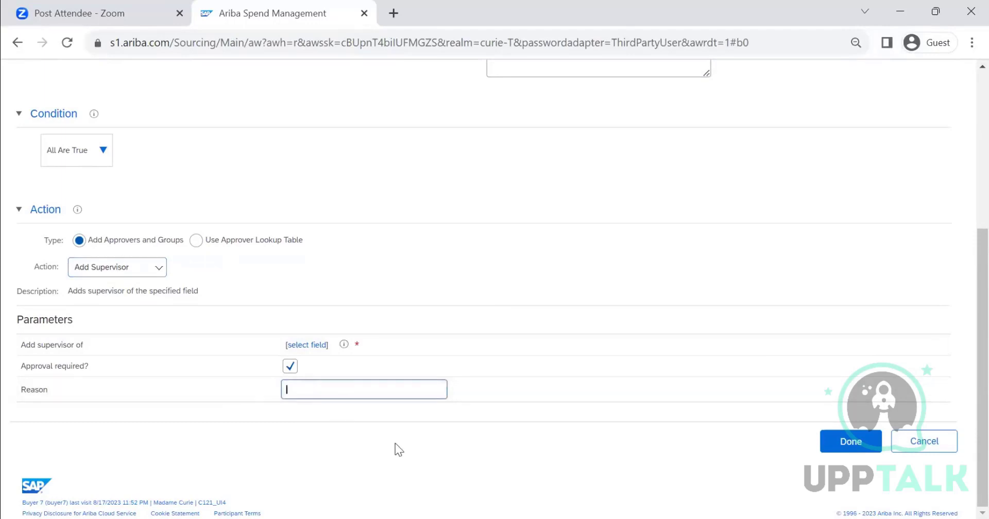
type("Supervisor approval is required")
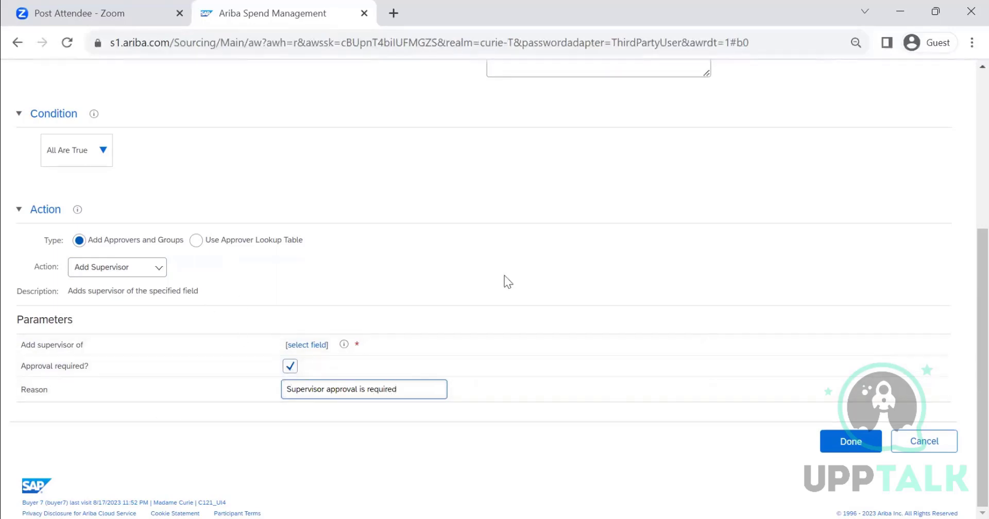
Add an approval rule after Supervisor titled Finance Manager, with the description Finance Manager approval required for Capital Exp.
scroll(508, 282, "up", 5)
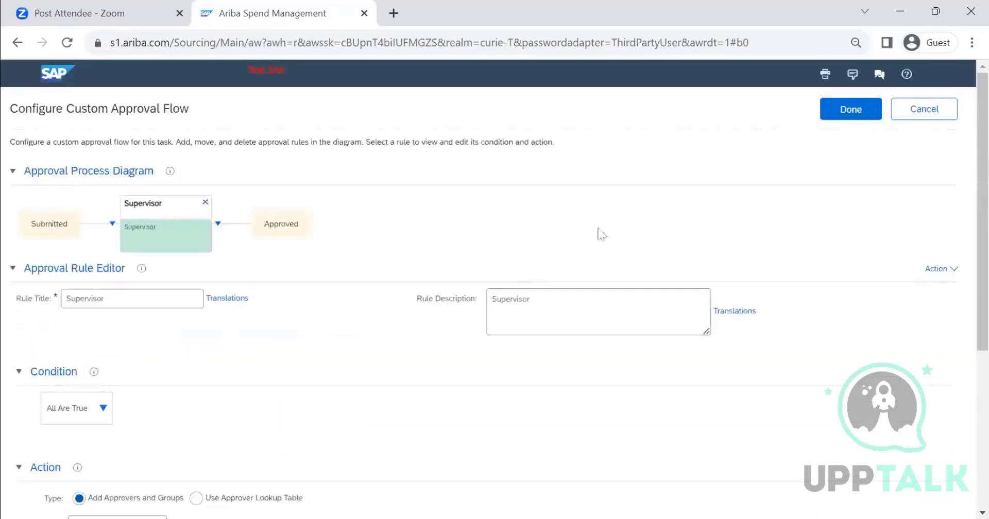
left_click(218, 225)
left_click(249, 247)
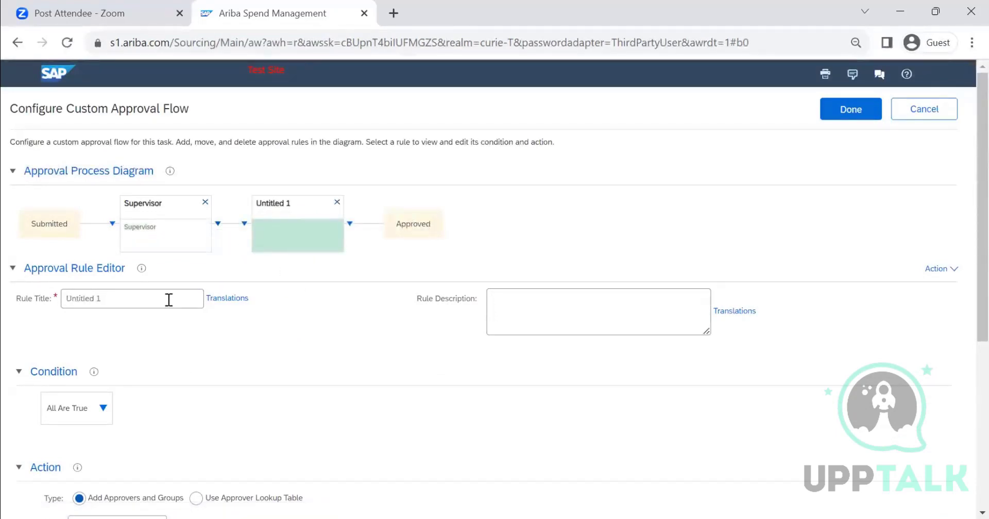
left_click_drag(168, 300, 20, 302)
type("F")
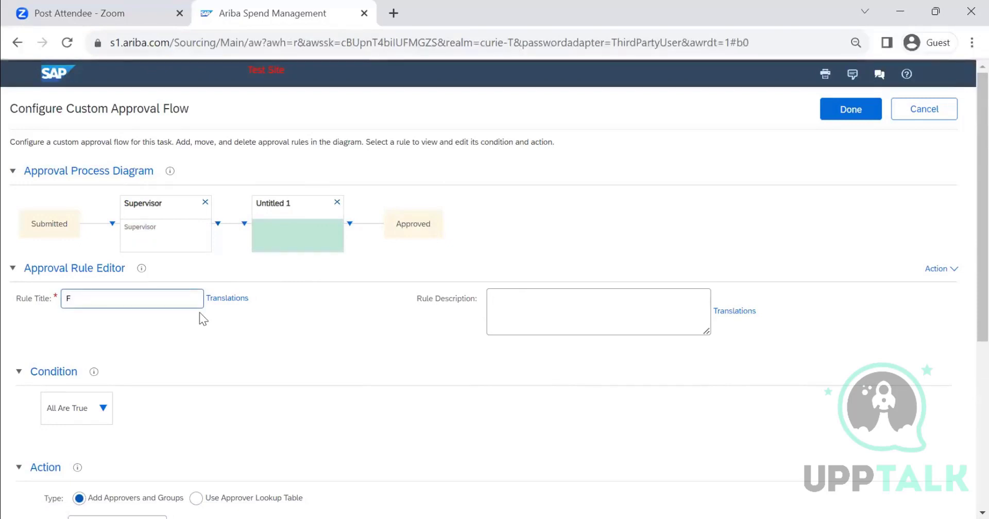
type("inance ")
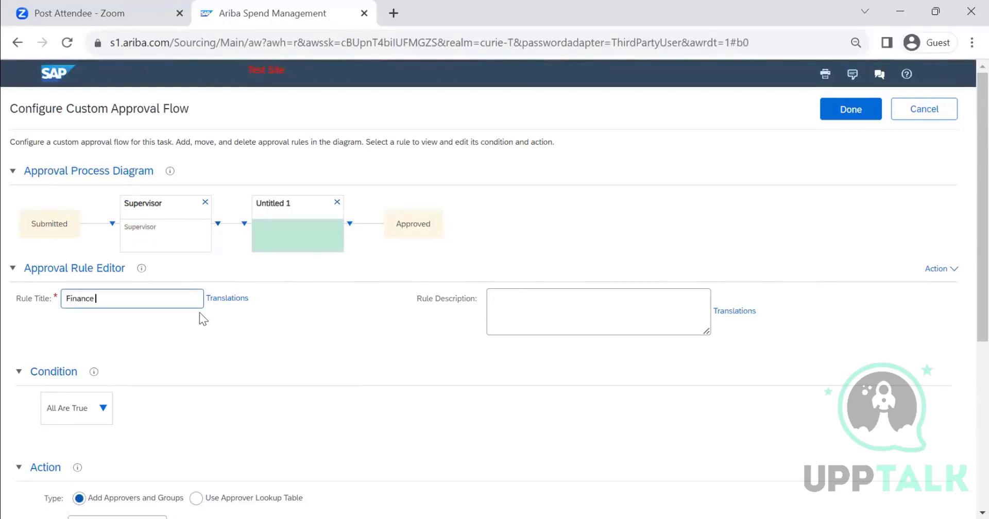
type("Manager")
left_click(530, 316)
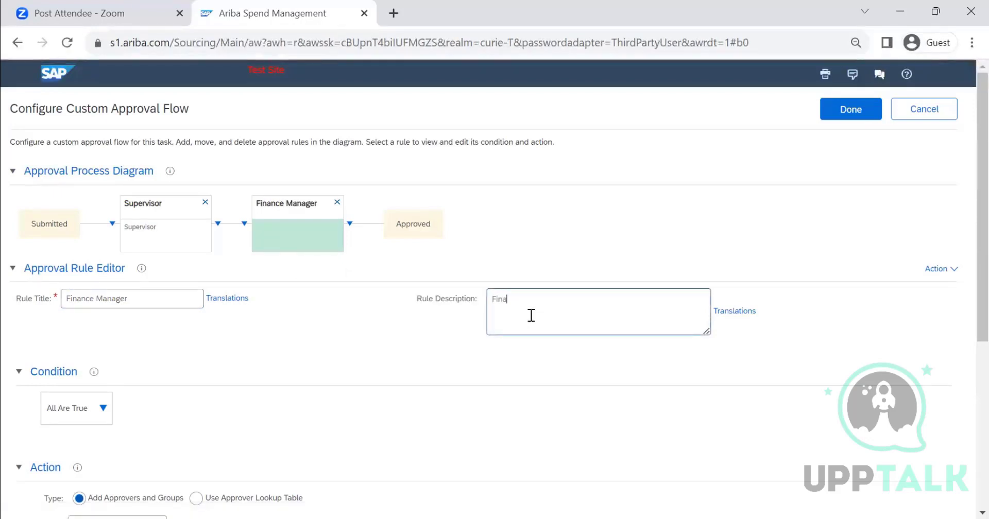
type("Finance Manager approval require")
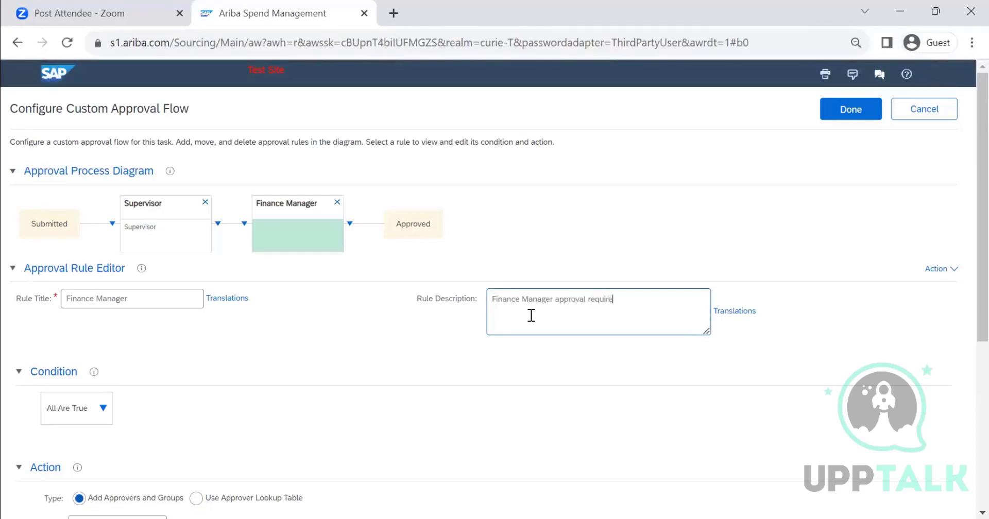
type("d for Capital Exp")
Set the Finance Manager rule's action to Add Group with the Finance group and the reason Finance approval for CapEx.
scroll(309, 327, "down", 5)
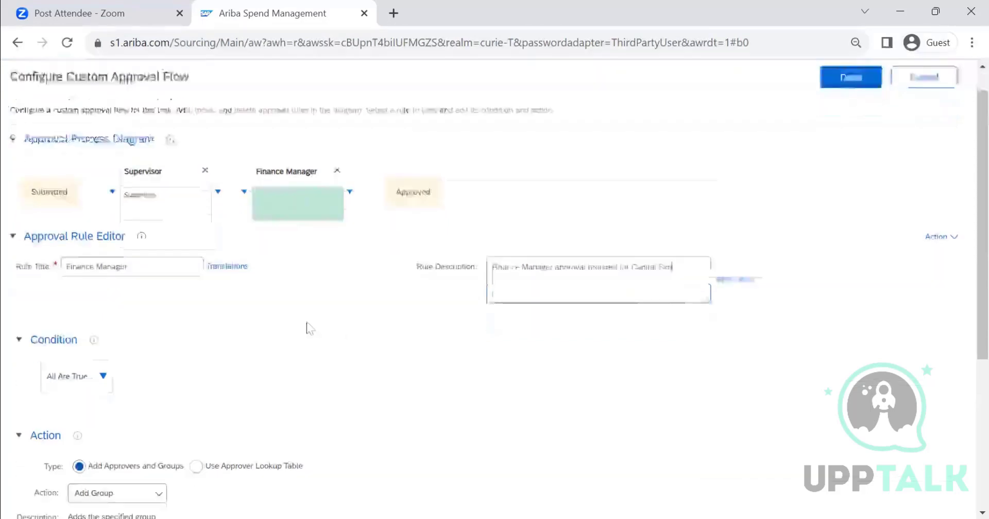
left_click(157, 247)
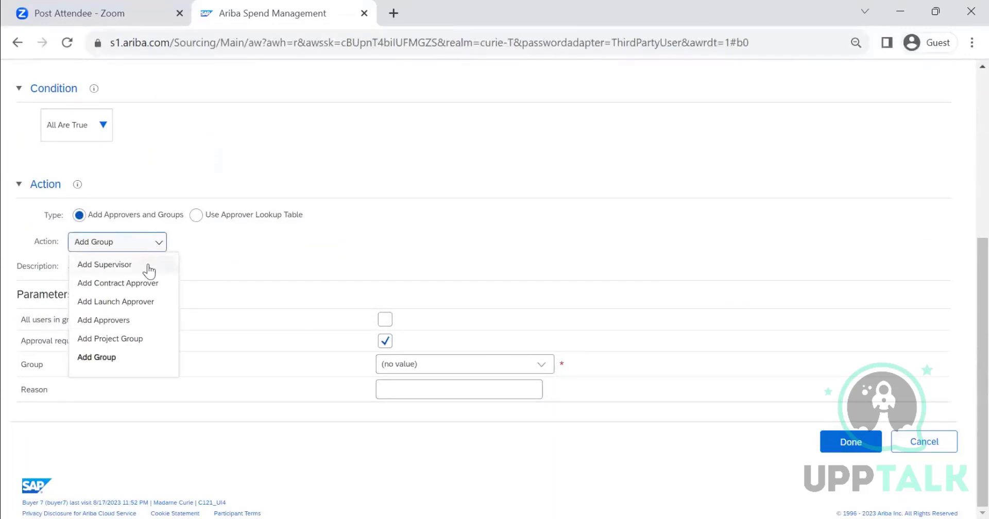
left_click(313, 258)
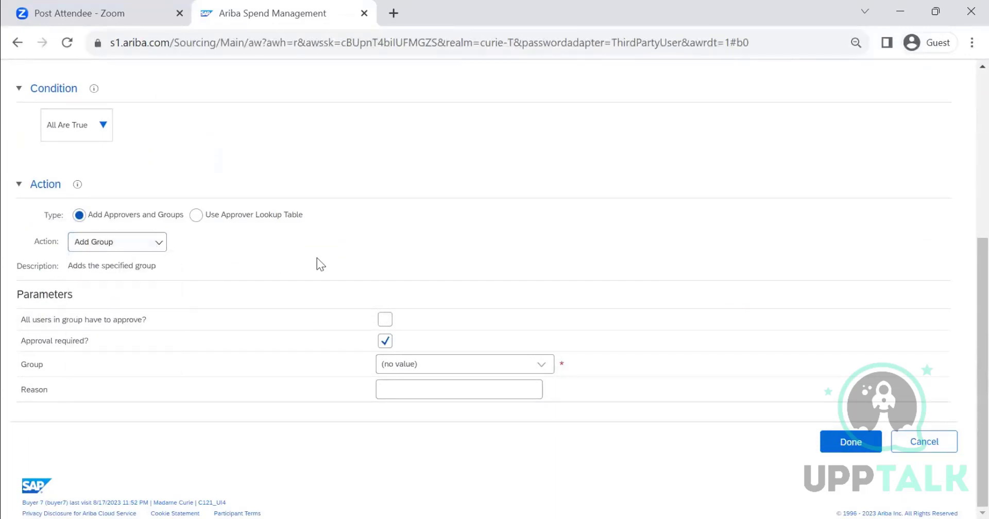
left_click(162, 240)
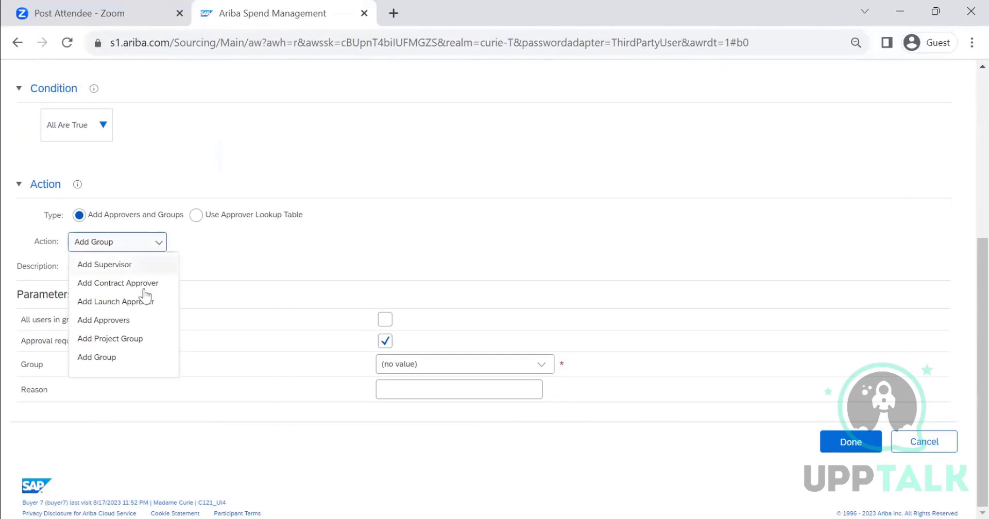
left_click(124, 355)
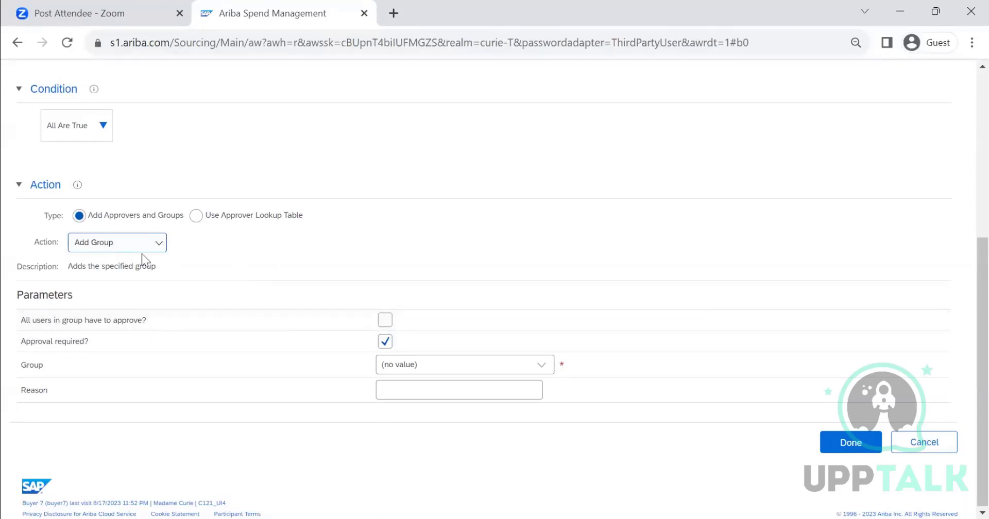
left_click(539, 369)
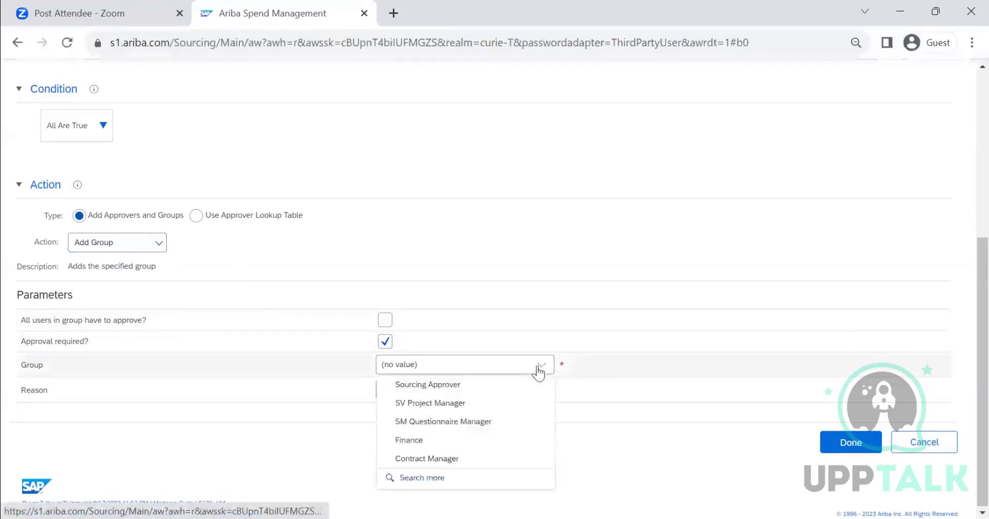
left_click(433, 458)
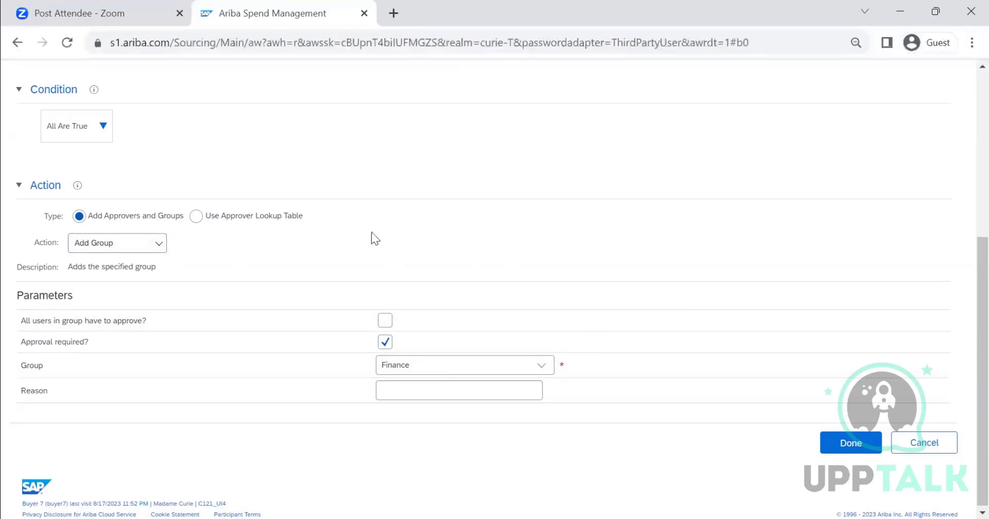
left_click(385, 322)
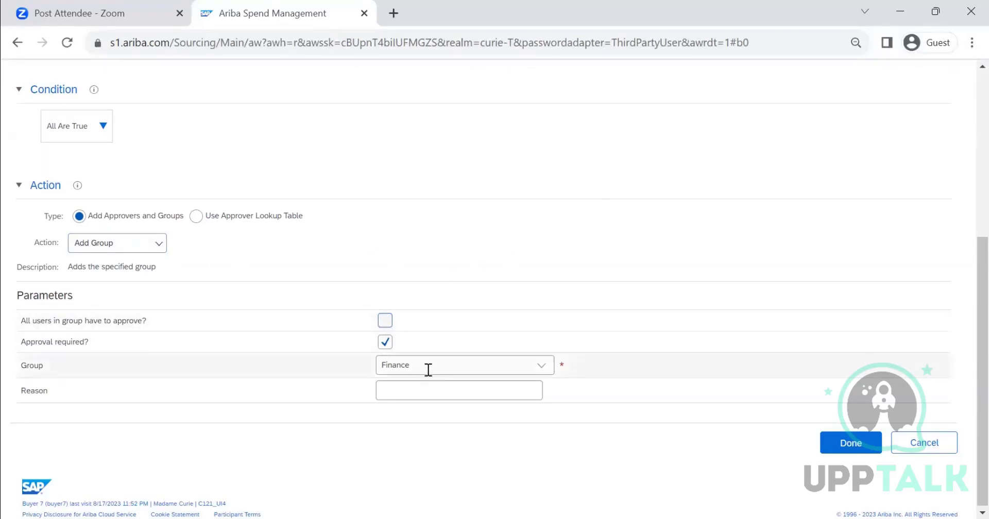
left_click(385, 393)
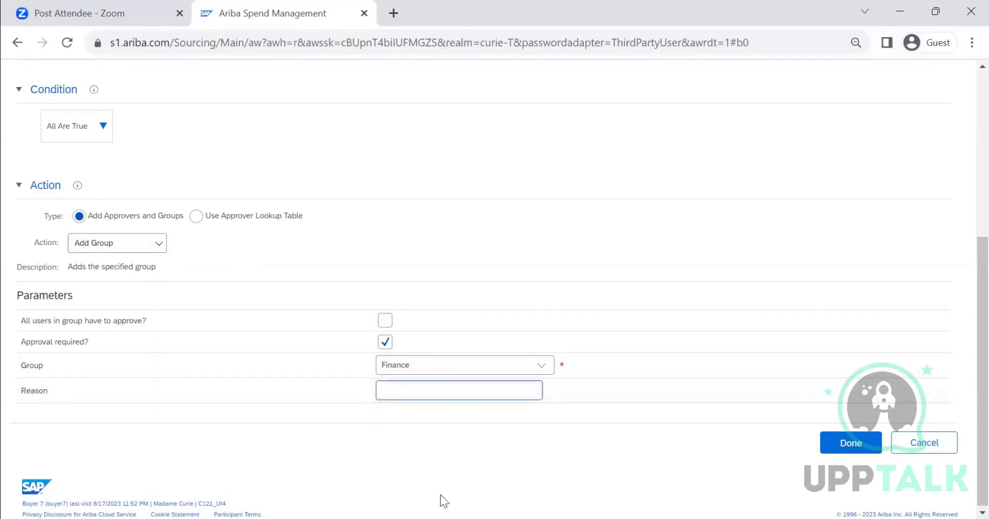
type("Finance approval for CapEx")
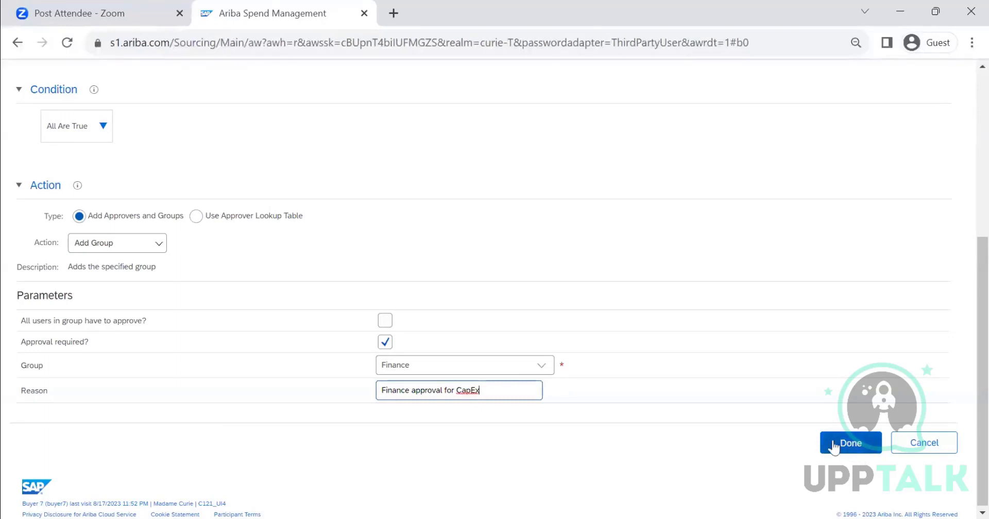
left_click(850, 443)
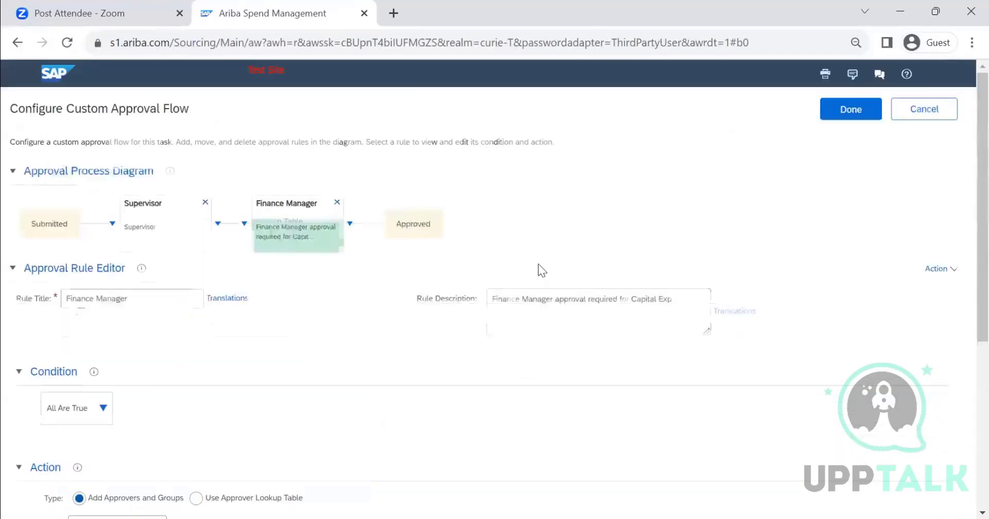
Add an approval rule after Finance Manager titled Asset Team, with the description Asset team to notify asset details.
left_click(350, 225)
left_click(385, 240)
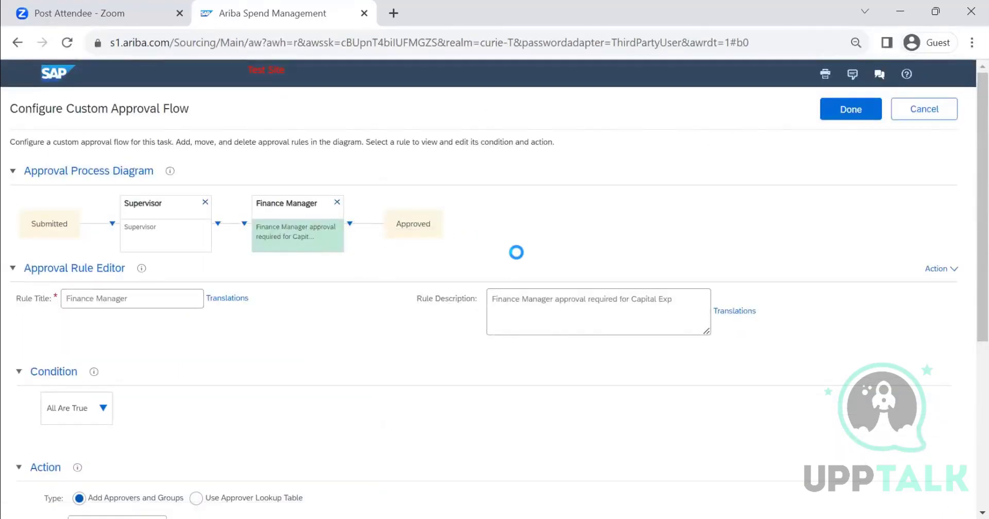
triple_click(147, 306)
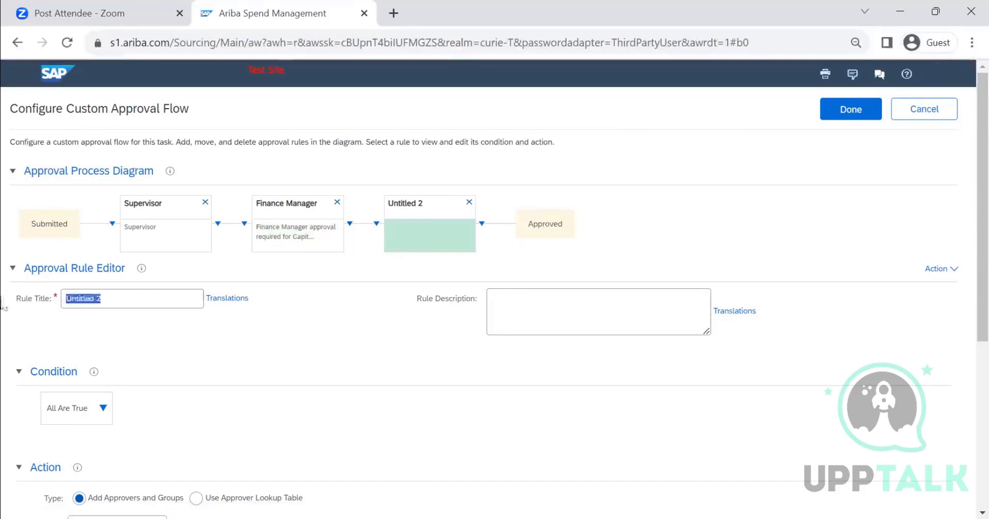
type("E")
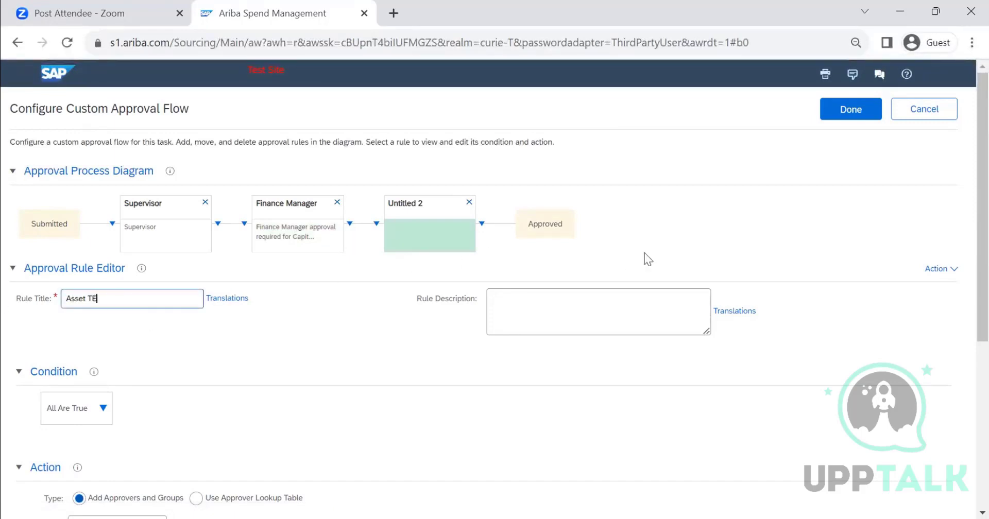
type("sset Team")
left_click(589, 316)
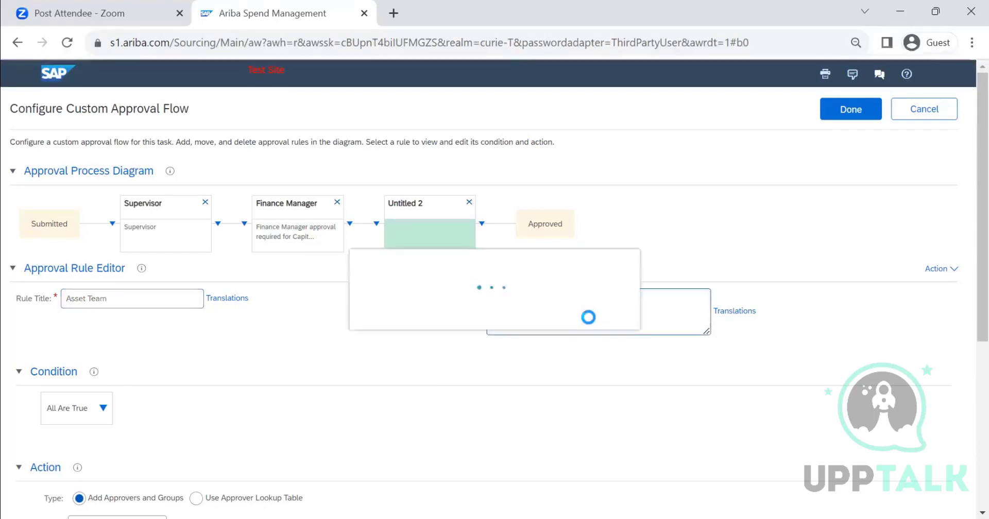
type("Asset team to notify asset details")
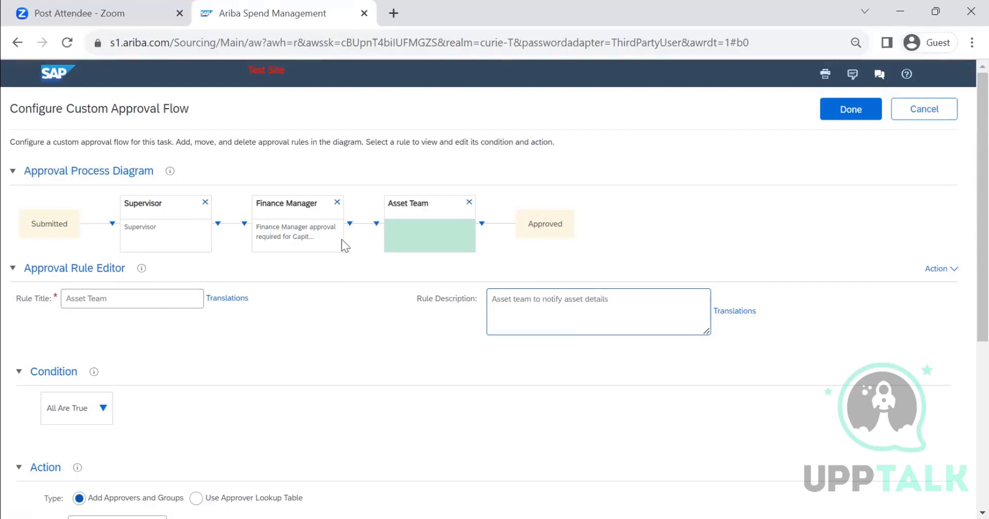
Set the Asset Team rule's action to Add Approvers and choose User 1 as the approver.
scroll(230, 172, "down", 5)
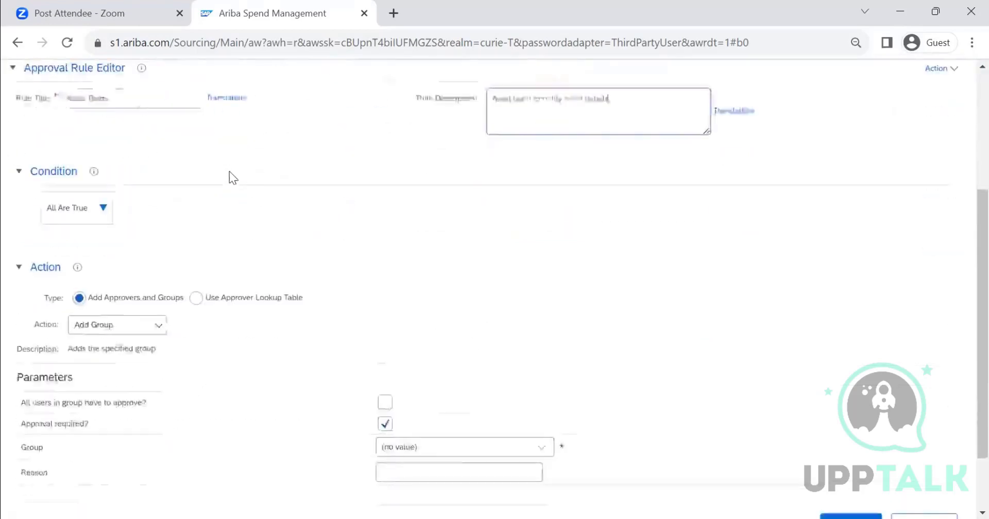
left_click(158, 294)
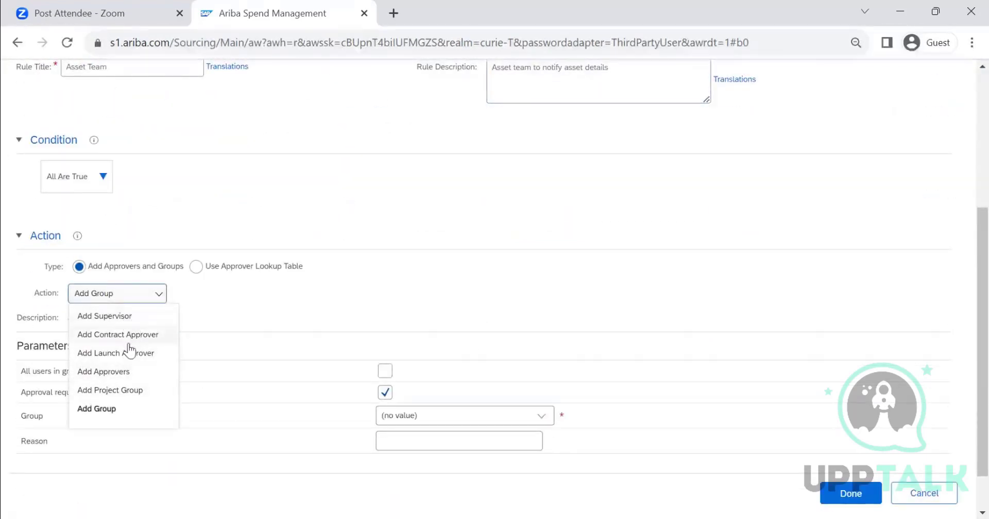
left_click(121, 378)
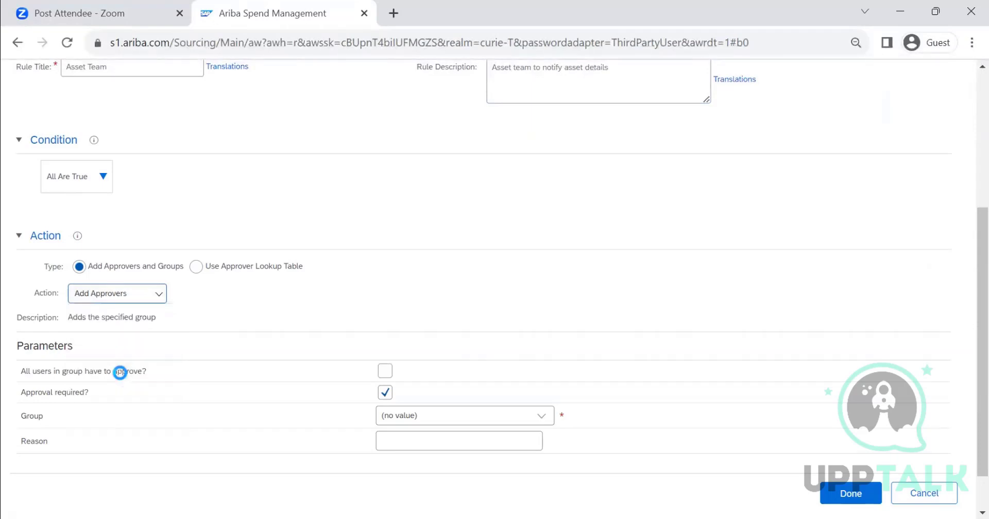
left_click(470, 394)
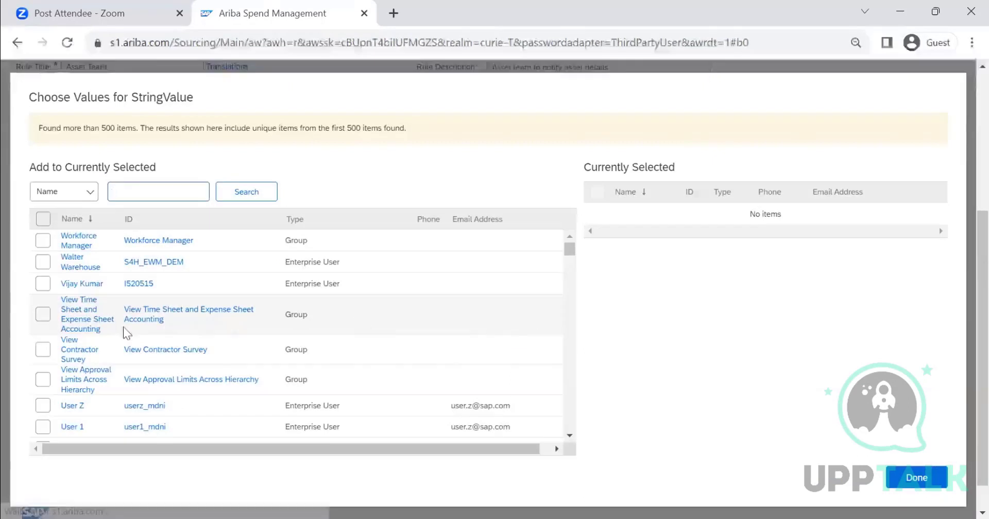
left_click(43, 427)
left_click(937, 480)
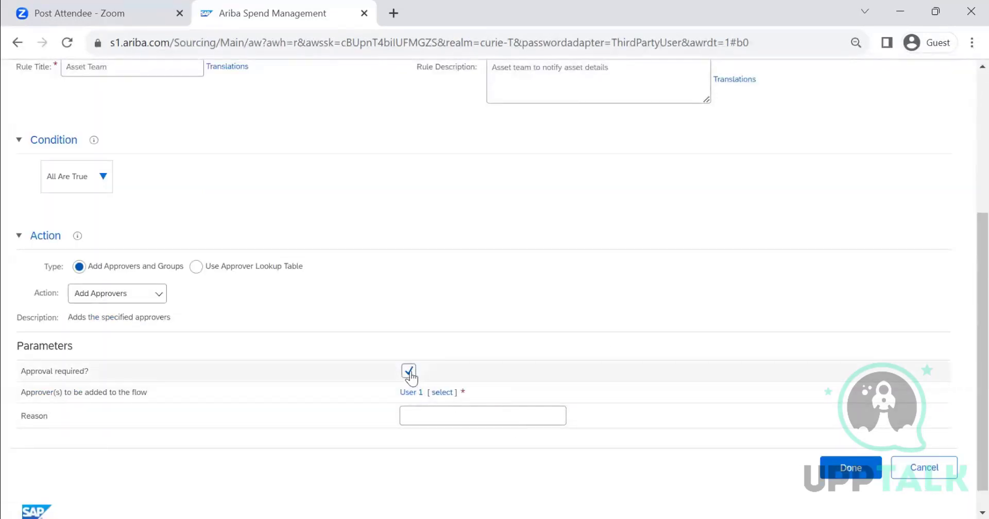
Make the Asset Team's approval not required, enter the reason Asset Team to note down asset details, and finish configuring the approval flow.
left_click(409, 371)
left_click(418, 417)
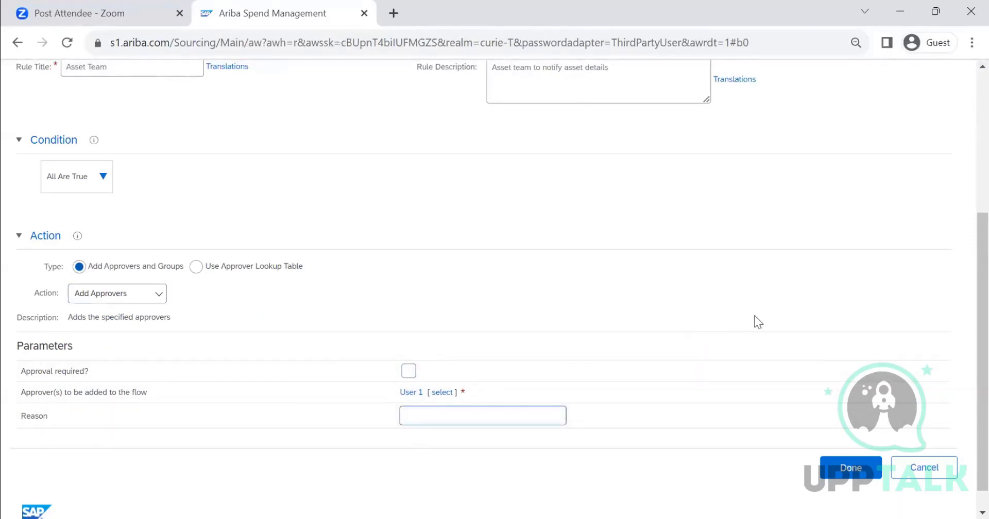
scroll(613, 314, "up", 4)
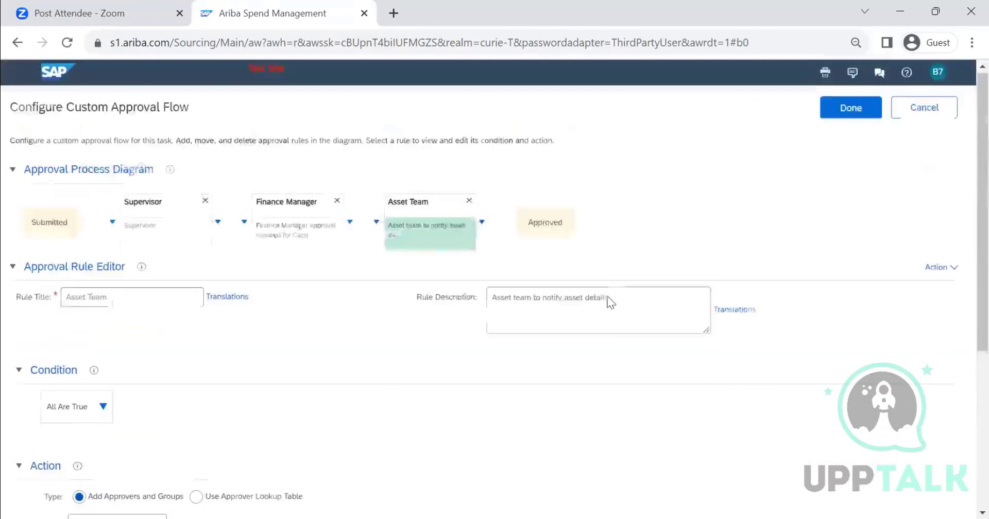
scroll(606, 313, "down", 4)
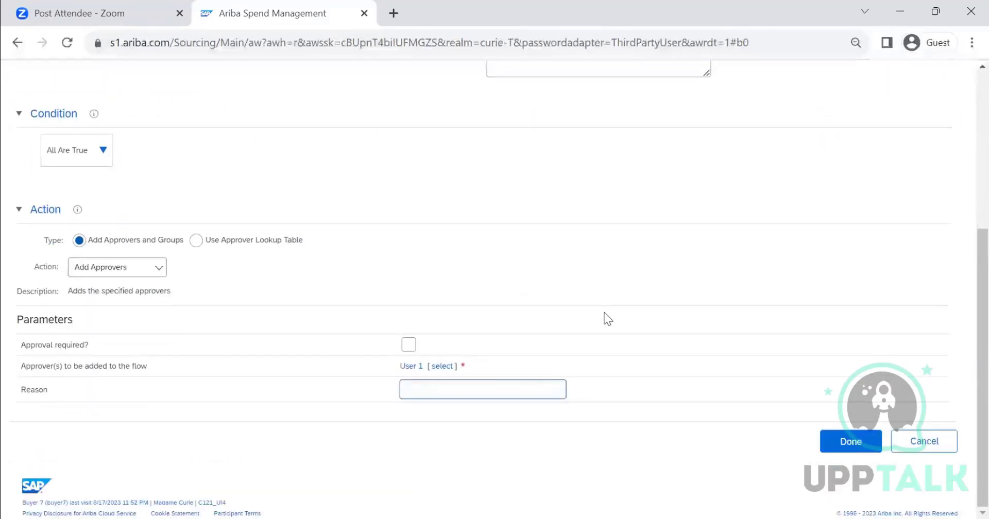
type("Asset Team t")
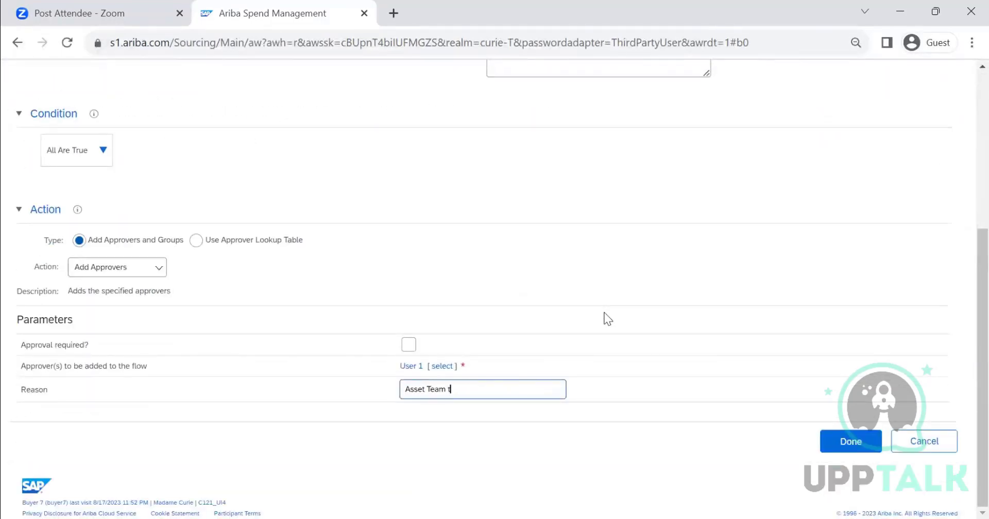
type("o note down asset details")
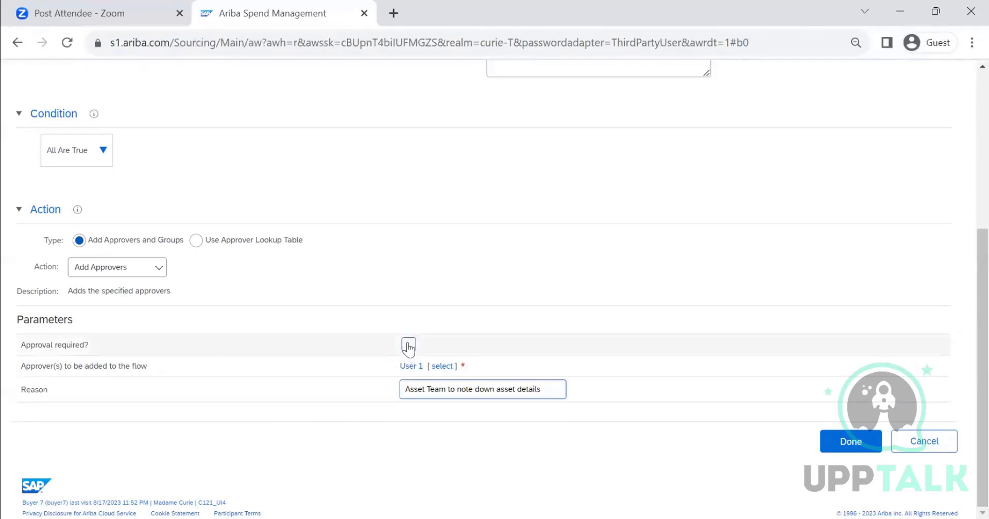
scroll(793, 195, "up", 5)
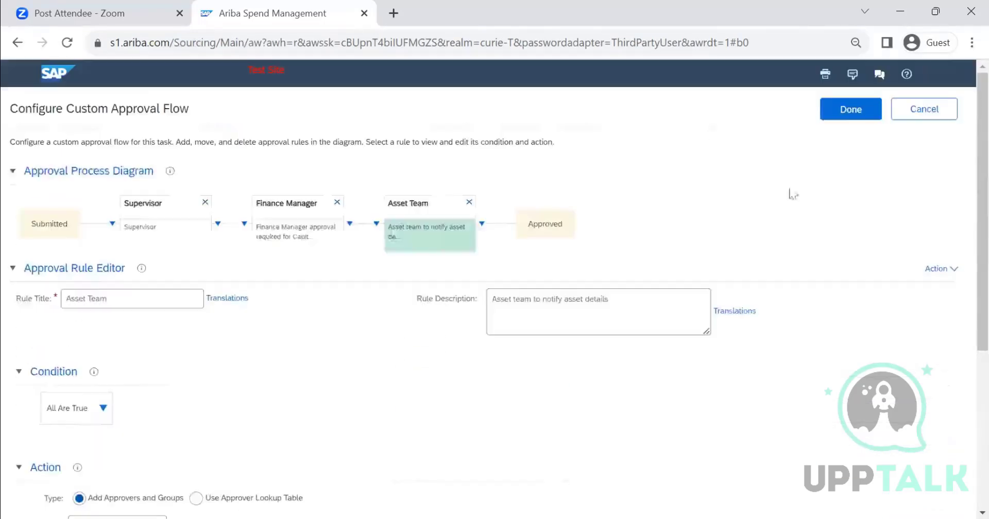
left_click(843, 110)
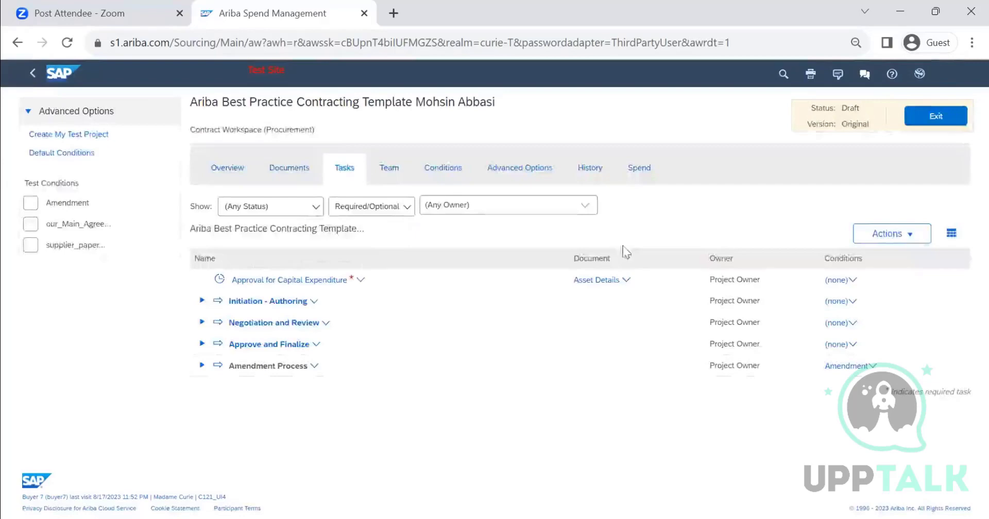
Open the Approval for Capital Expenditure task's details and review its custom approval flow, including the Supervisor rule's action parameters.
left_click(302, 281)
left_click(298, 325)
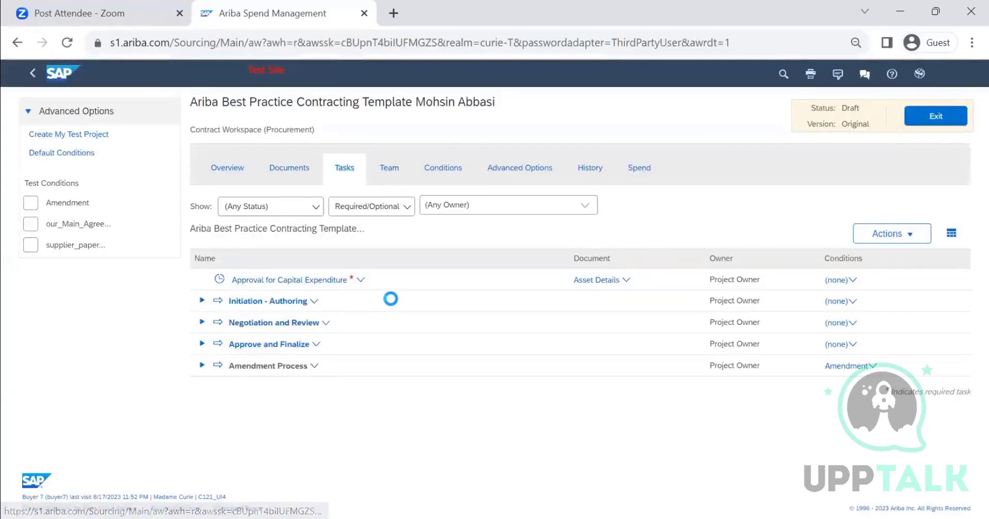
scroll(394, 305, "down", 5)
scroll(370, 299, "up", 3)
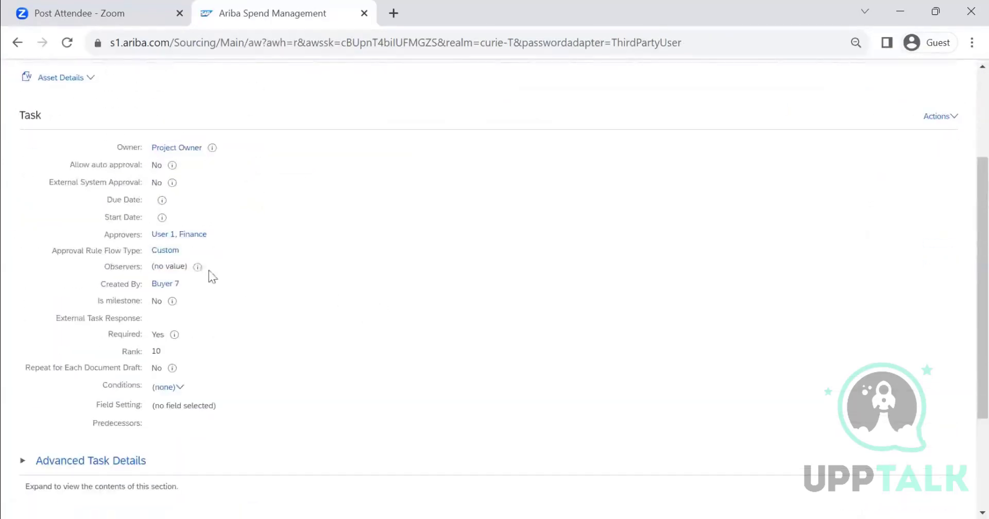
left_click(165, 250)
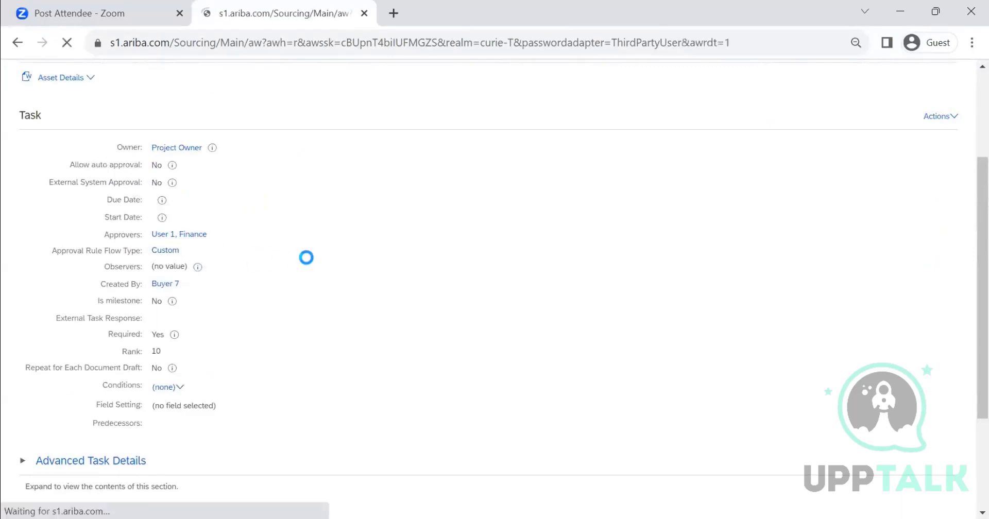
scroll(351, 280, "down", 5)
scroll(346, 284, "up", 5)
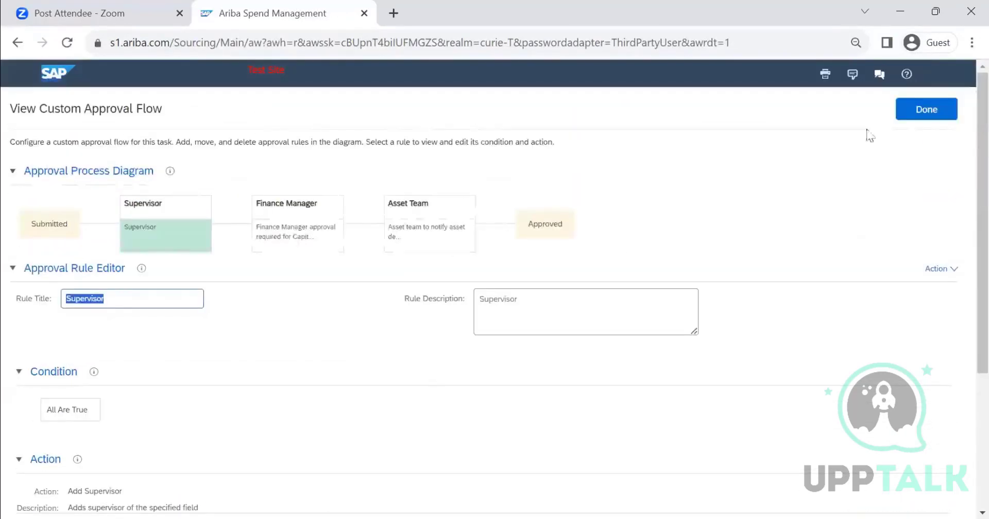
scroll(409, 265, "up", 5)
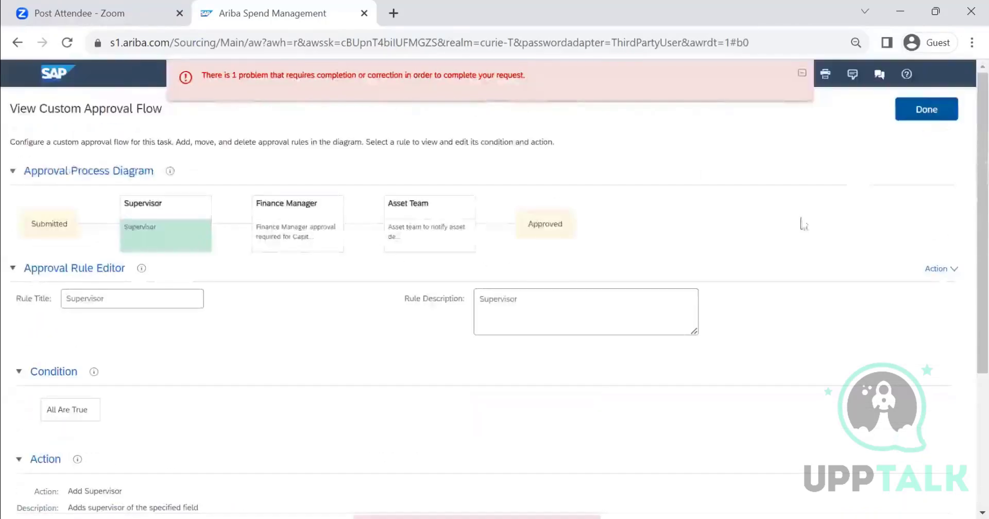
scroll(280, 345, "down", 5)
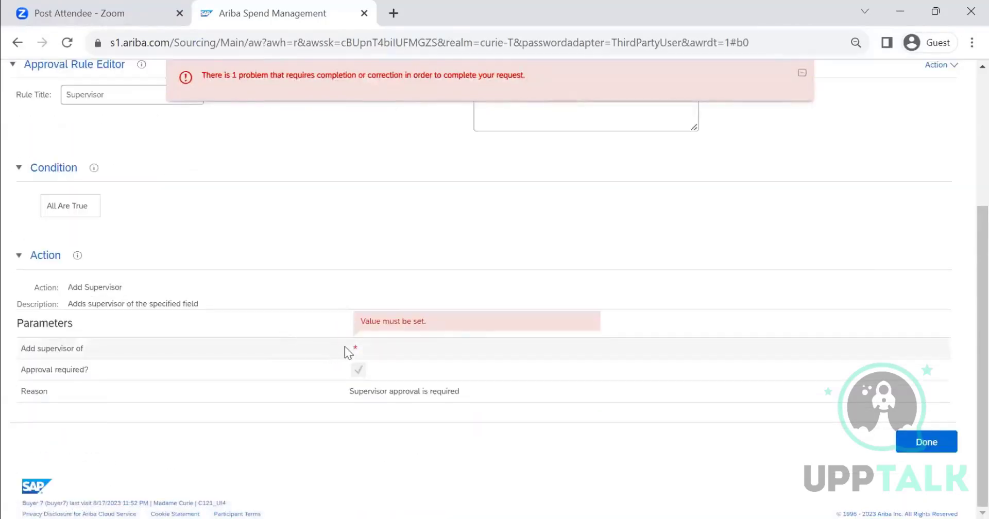
scroll(515, 373, "up", 5)
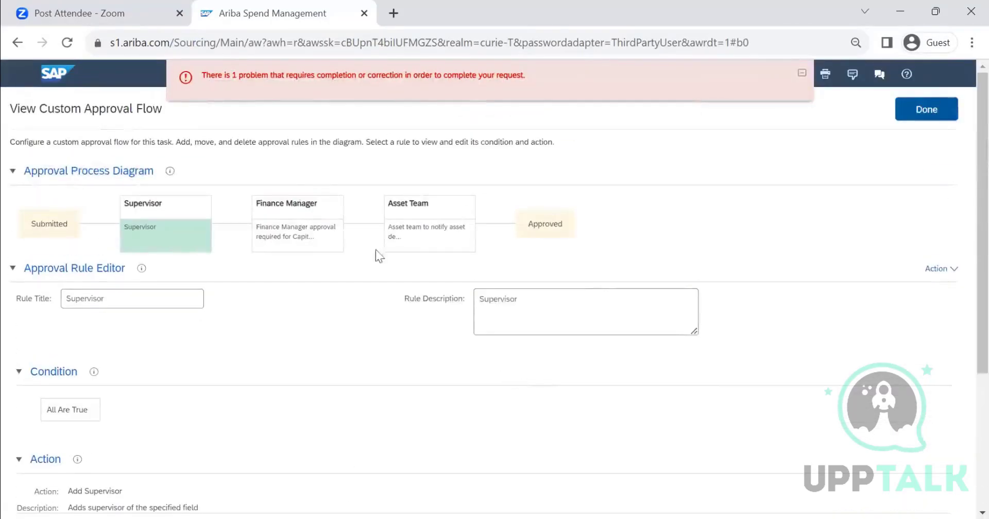
scroll(403, 237, "down", 5)
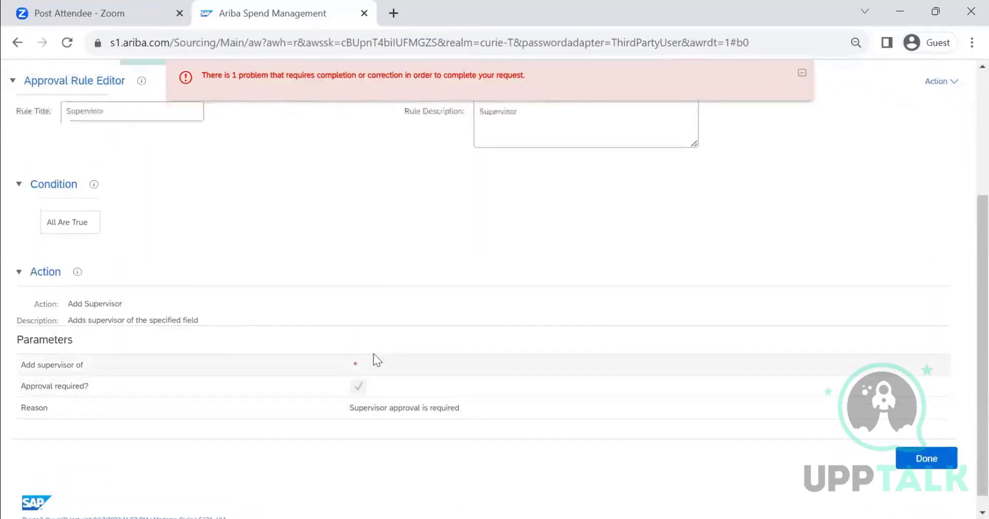
scroll(373, 353, "up", 4)
Try to finish viewing the custom approval flow, checking the error message and the Supervisor rule's available options.
left_click(933, 119)
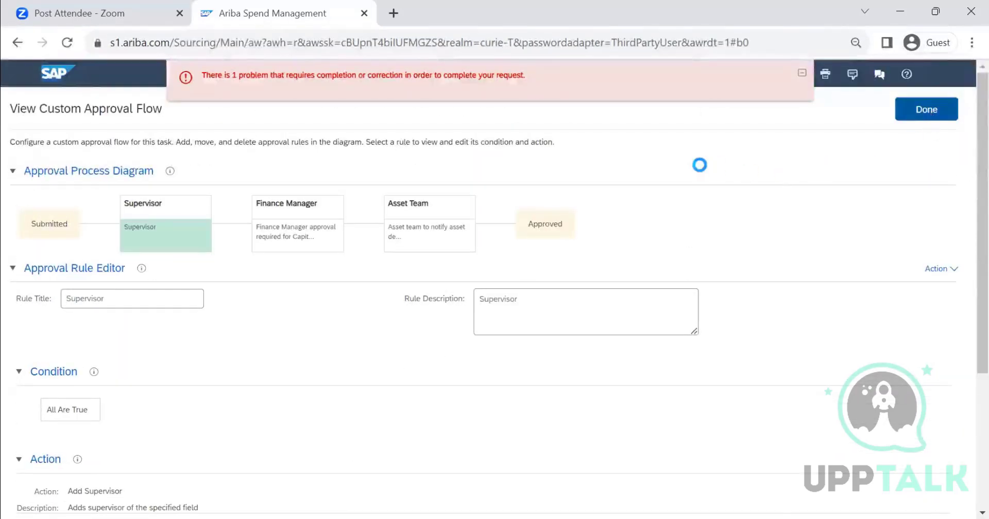
scroll(616, 233, "down", 4)
scroll(597, 325, "up", 2)
scroll(597, 326, "up", 2)
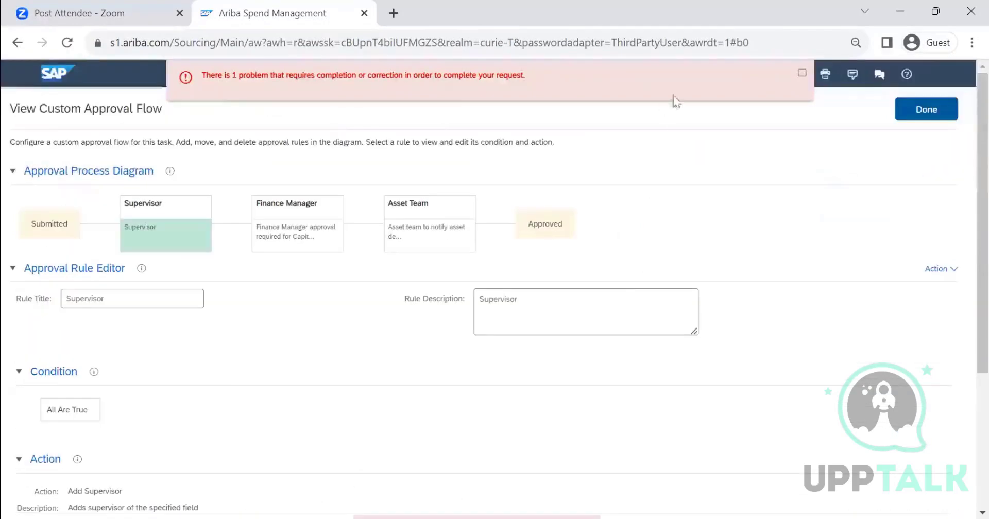
left_click(801, 73)
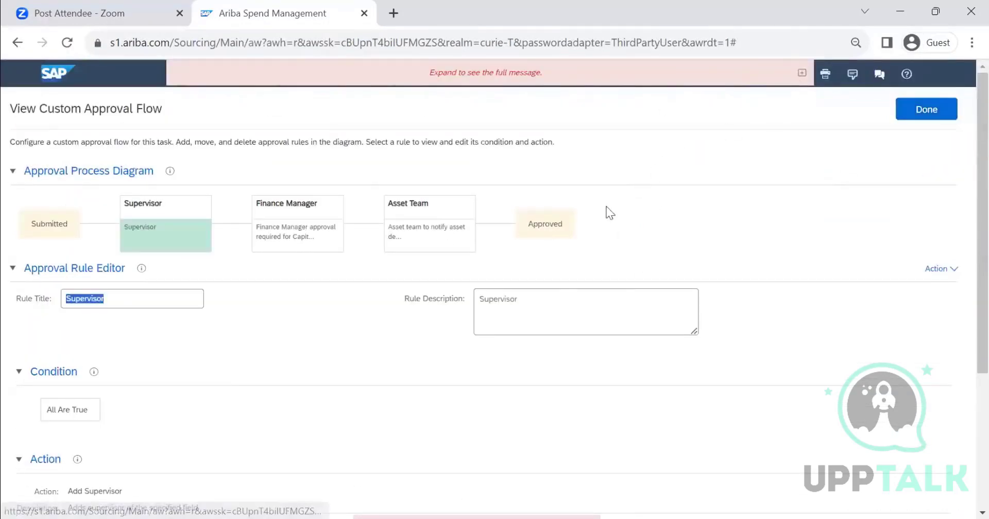
left_click(939, 268)
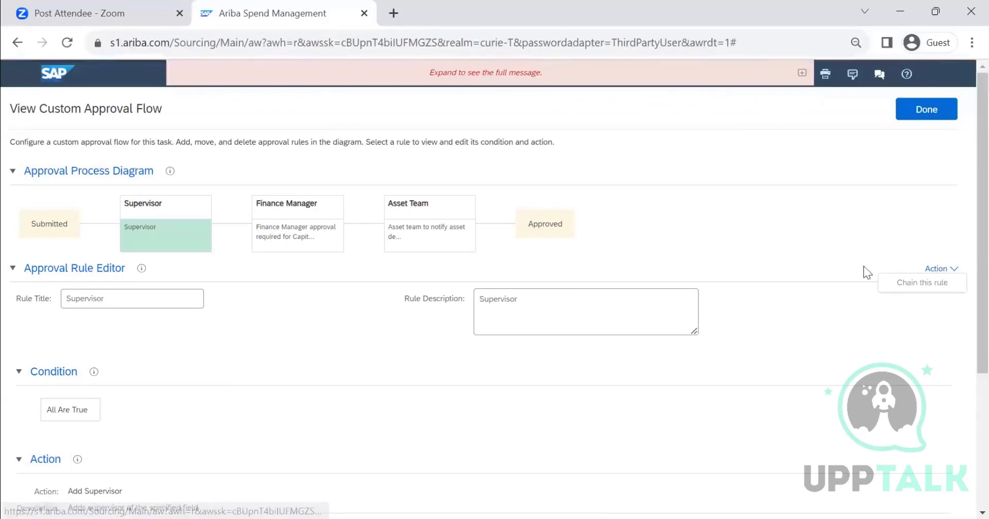
scroll(23, 268, "down", 4)
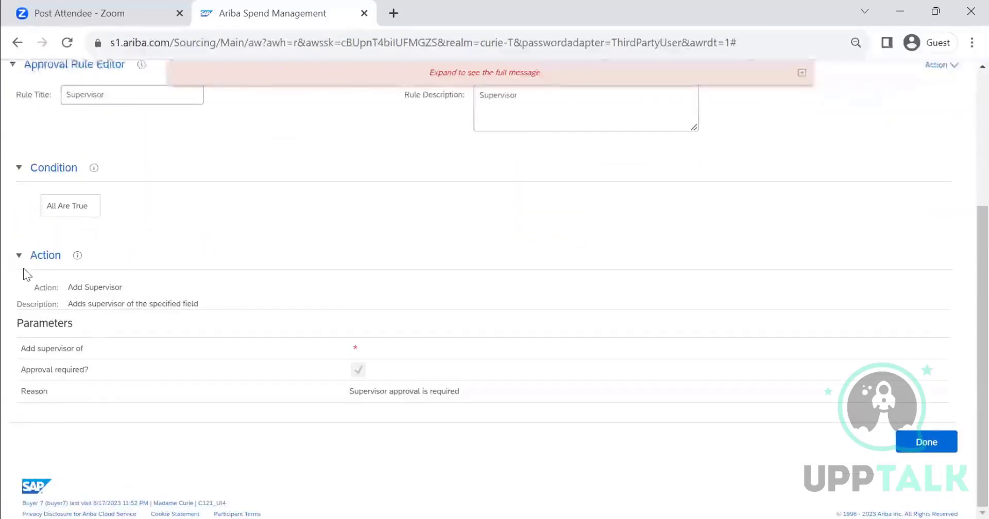
scroll(23, 268, "up", 4)
left_click(896, 120)
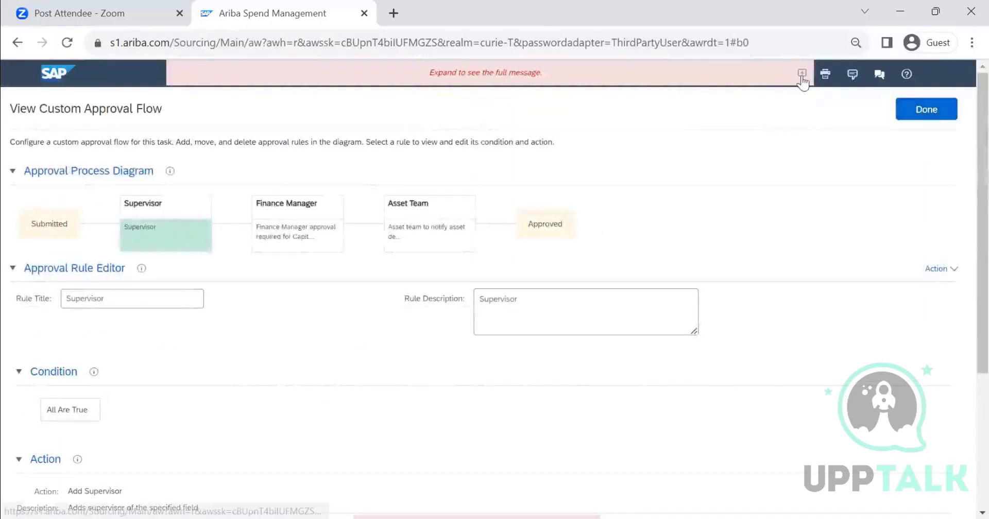
left_click(801, 72)
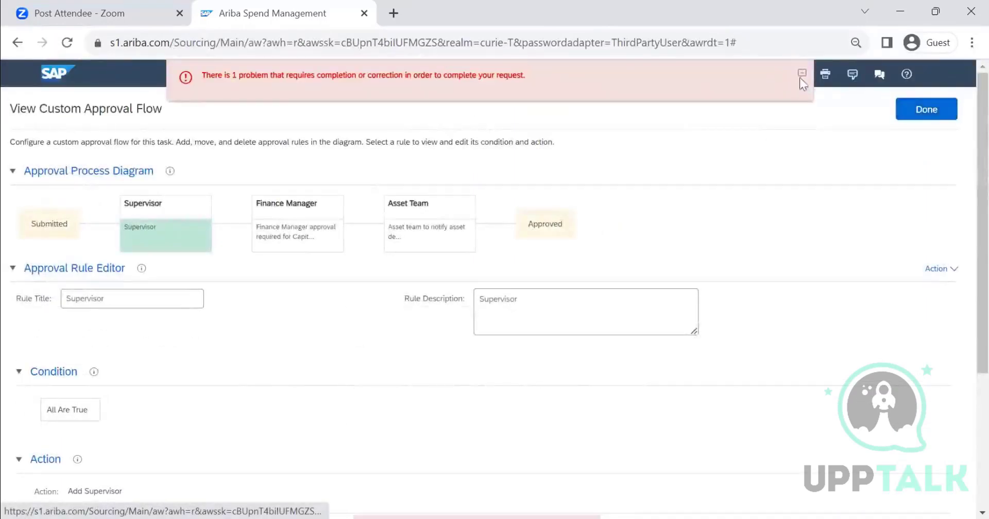
Return from the custom approval flow view to the approval task and exit it to the template's task list.
left_click(17, 42)
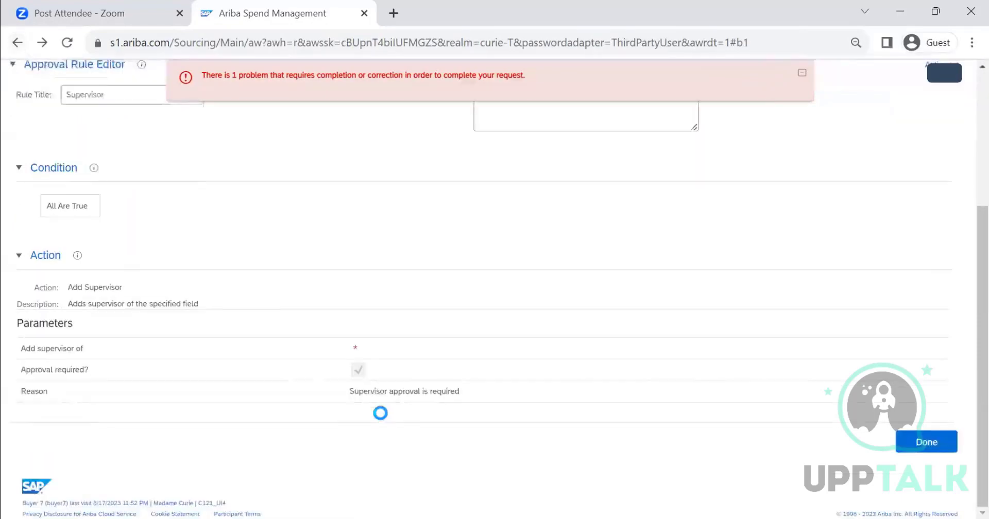
scroll(745, 250, "up", 3)
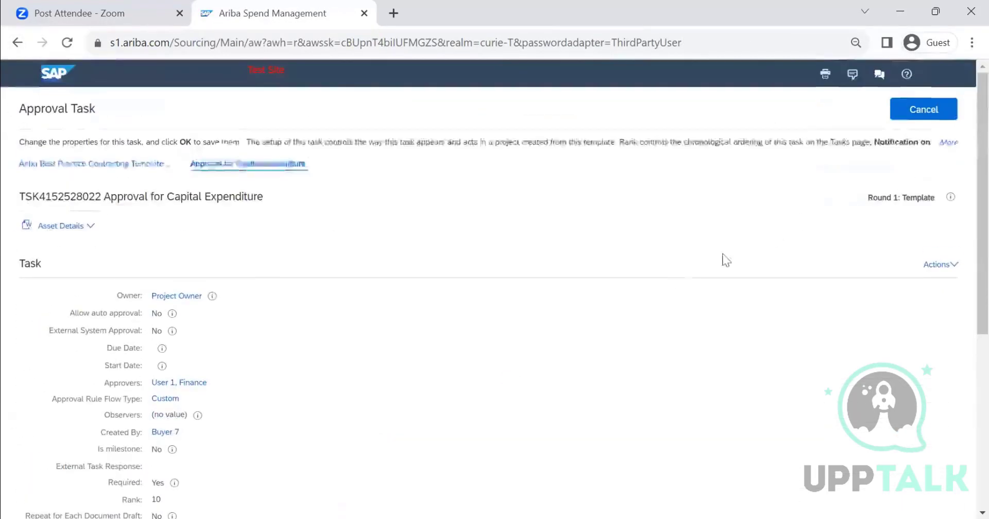
left_click(938, 110)
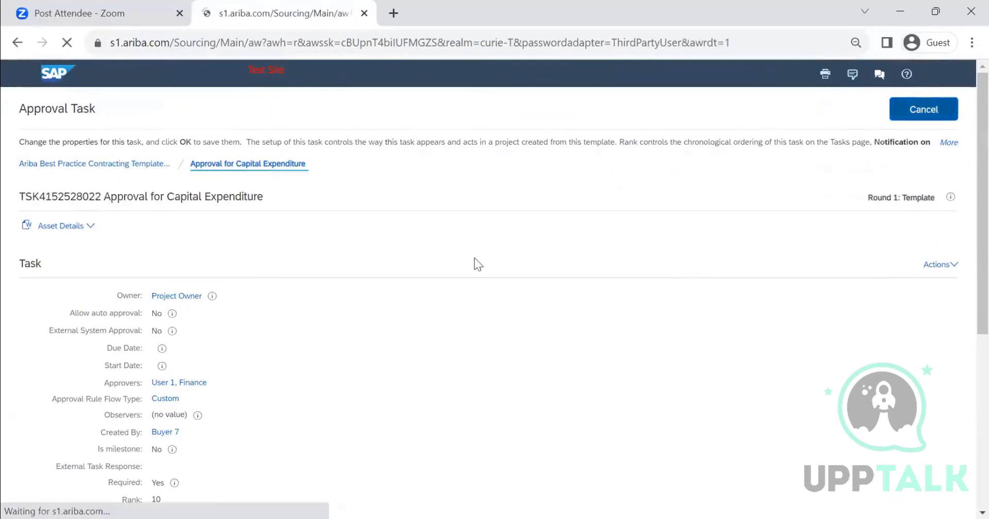
Edit the Approval for Capital Expenditure task and open its custom approval flow for configuration.
left_click(345, 282)
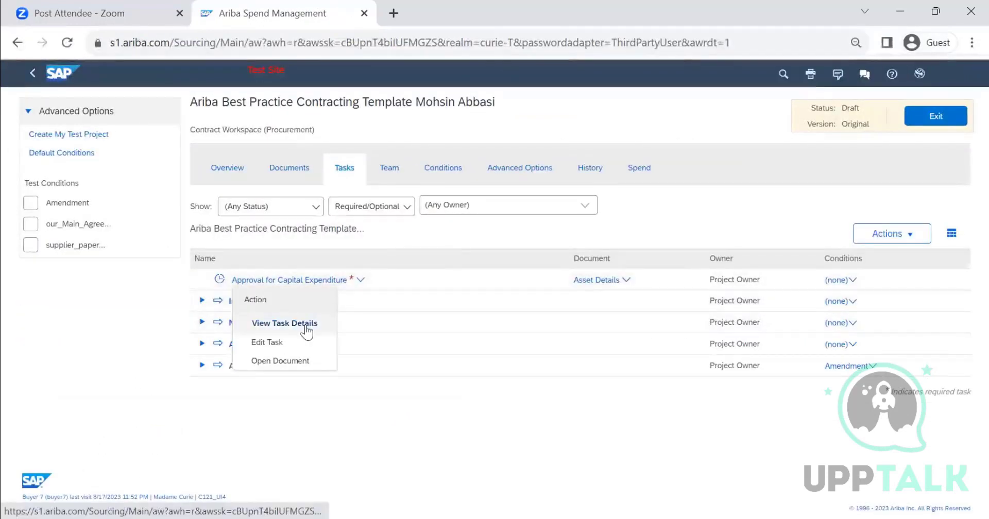
left_click(298, 342)
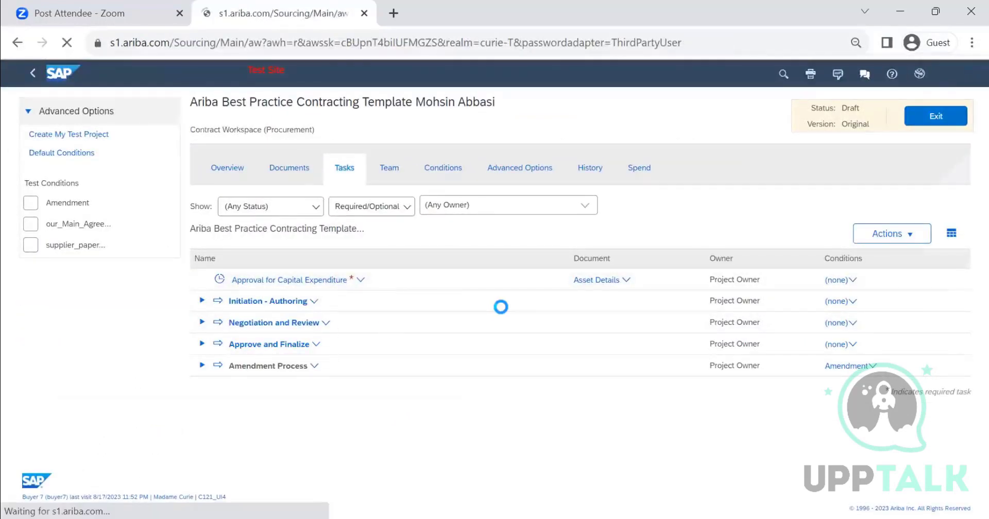
scroll(267, 331, "down", 5)
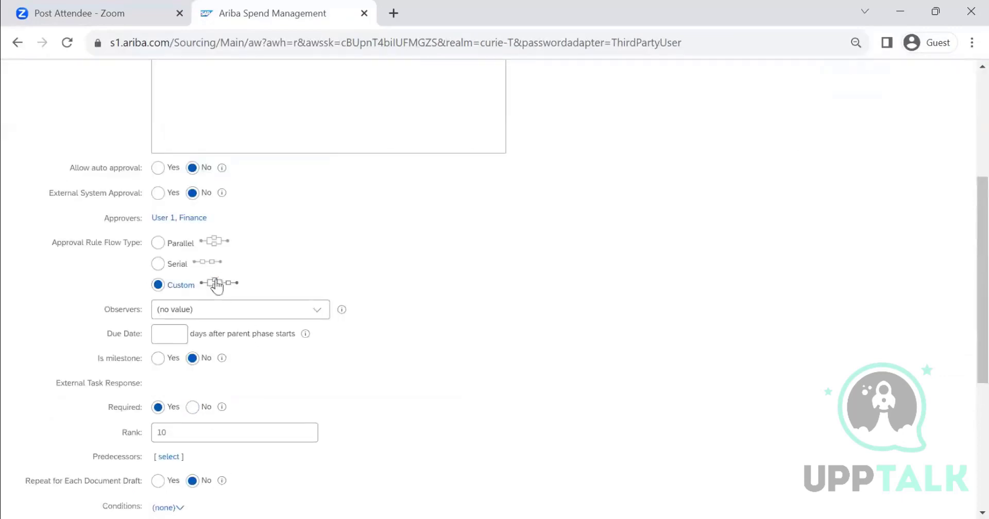
left_click(216, 284)
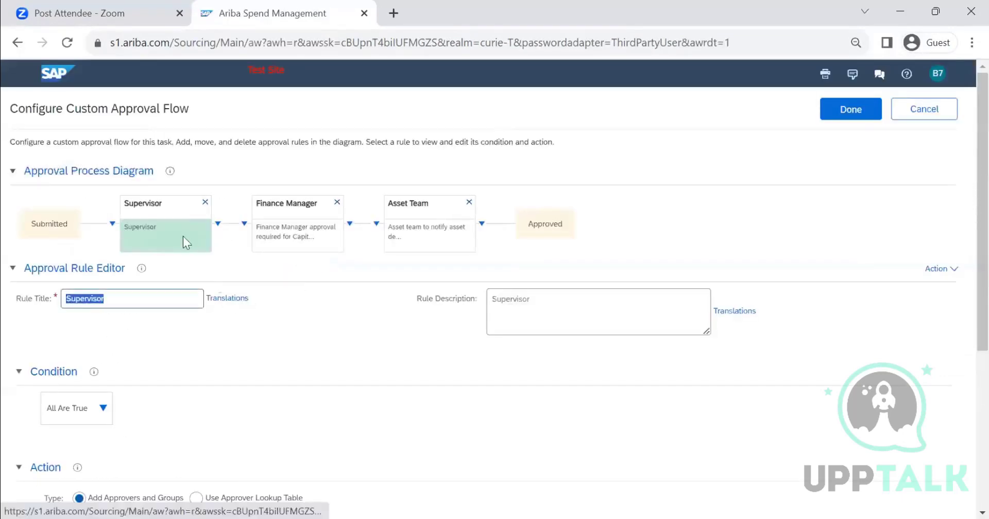
Change the Supervisor rule's action to Add Approvers and choose Buyer 7 as the approver.
scroll(212, 309, "down", 5)
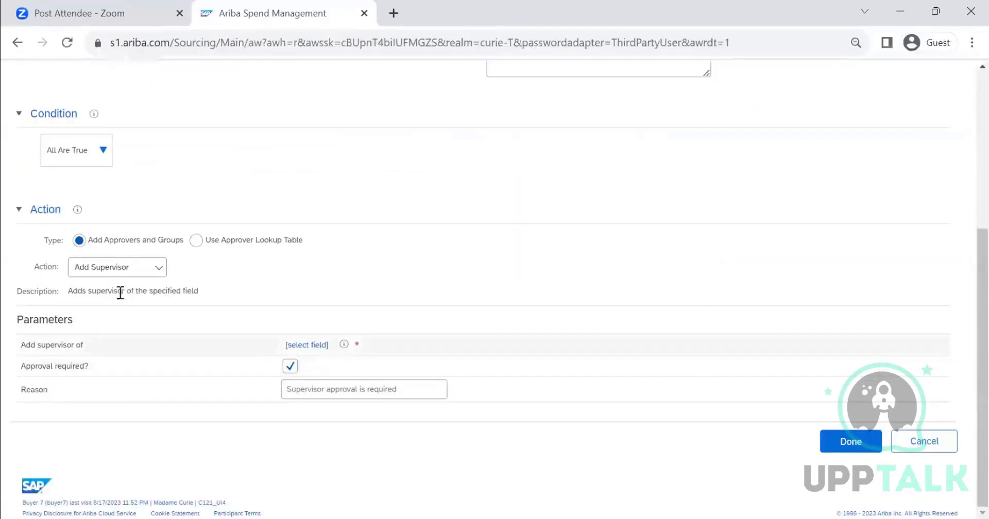
left_click(133, 273)
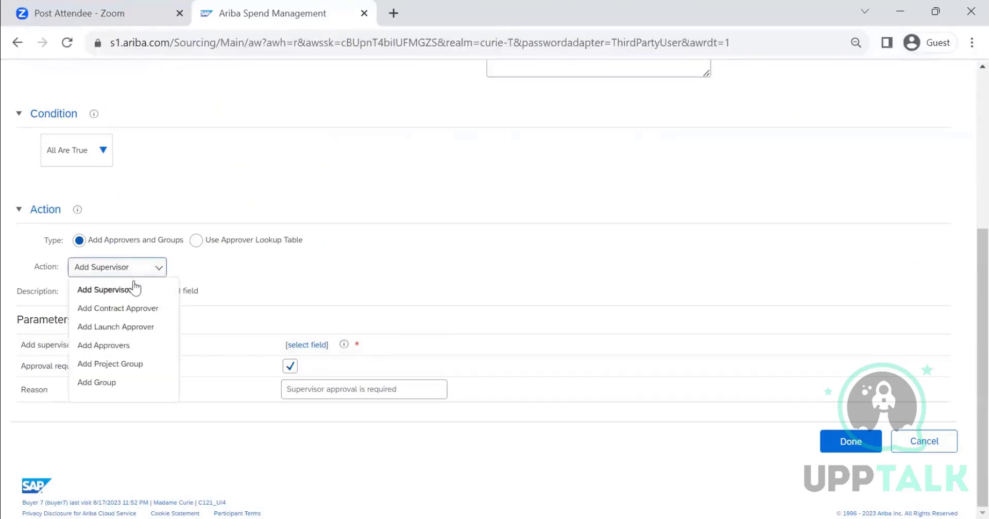
left_click(122, 348)
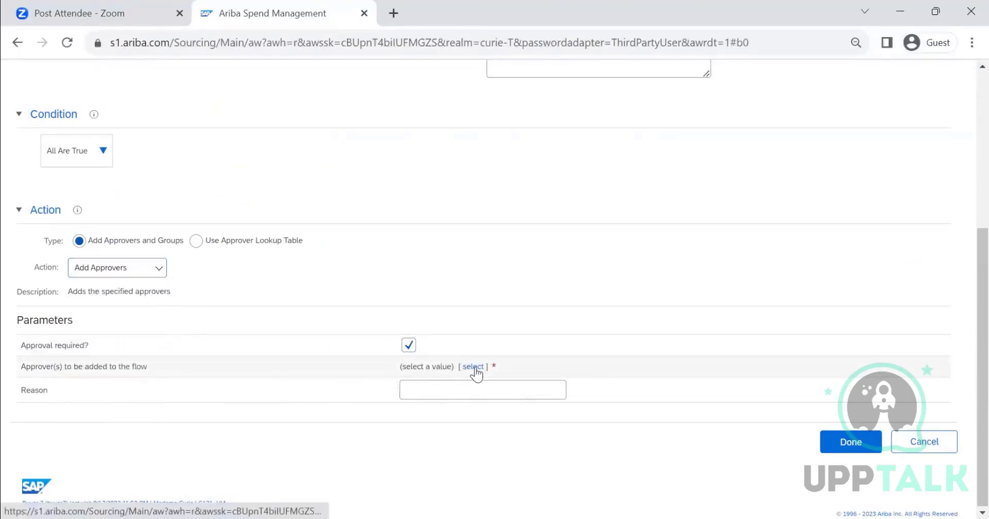
left_click(473, 366)
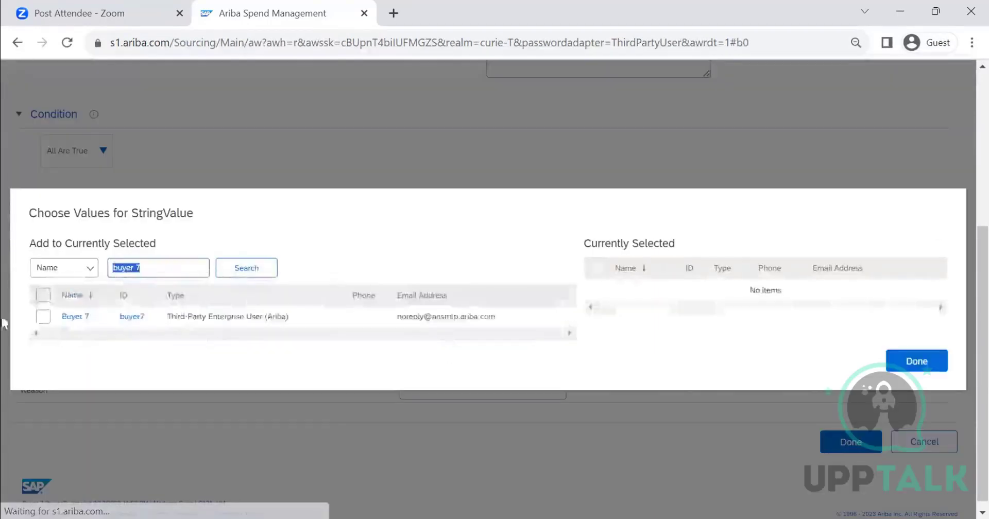
left_click(47, 316)
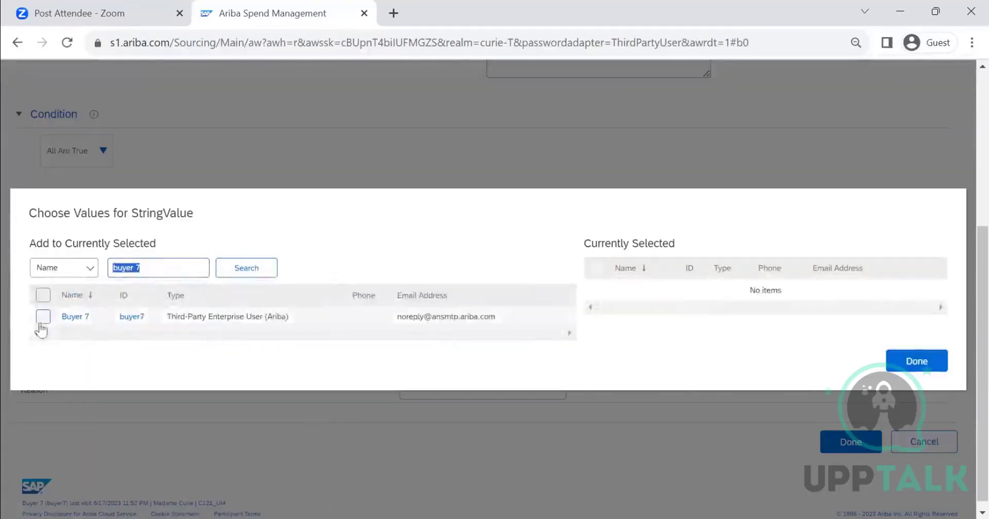
left_click(896, 362)
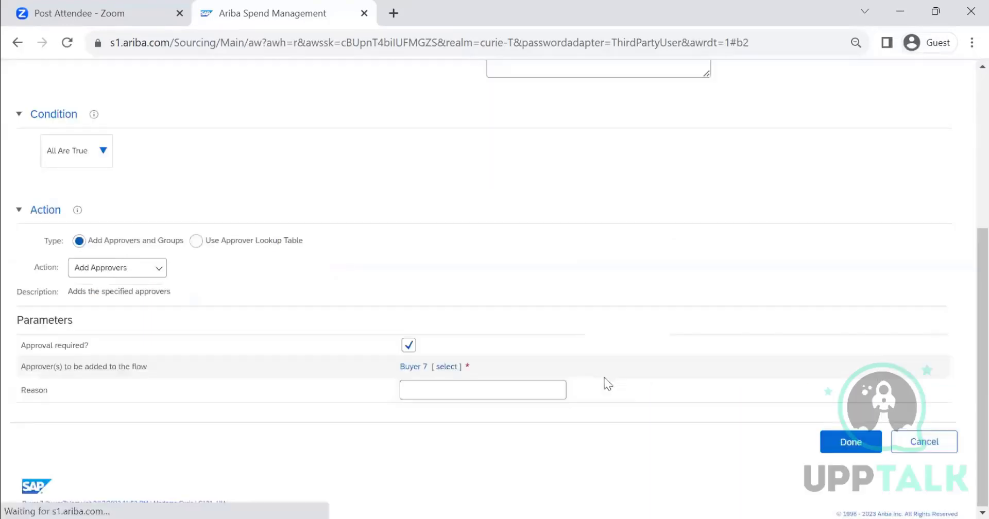
Enter a supervisor approval reason for the Supervisor rule, finish configuring the flow, and save the approval task.
left_click(469, 392)
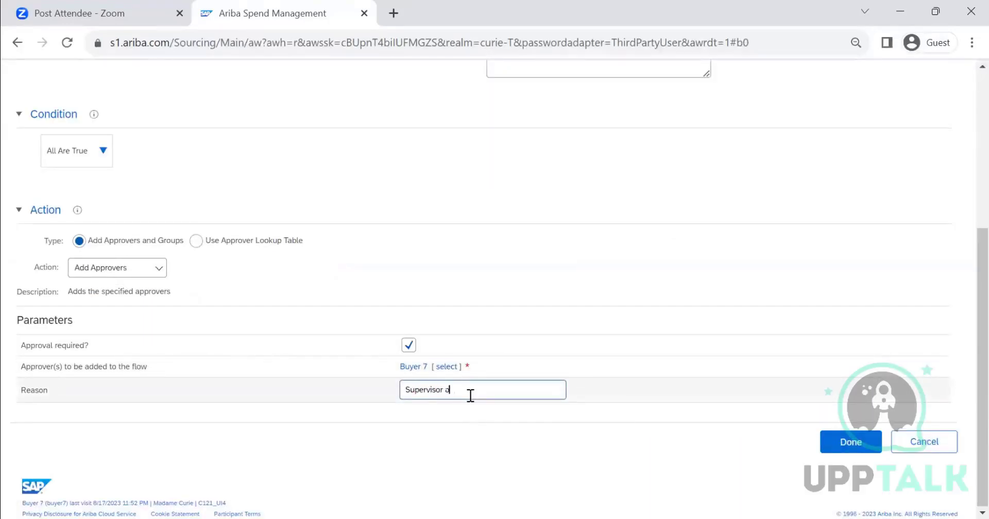
left_click(850, 442)
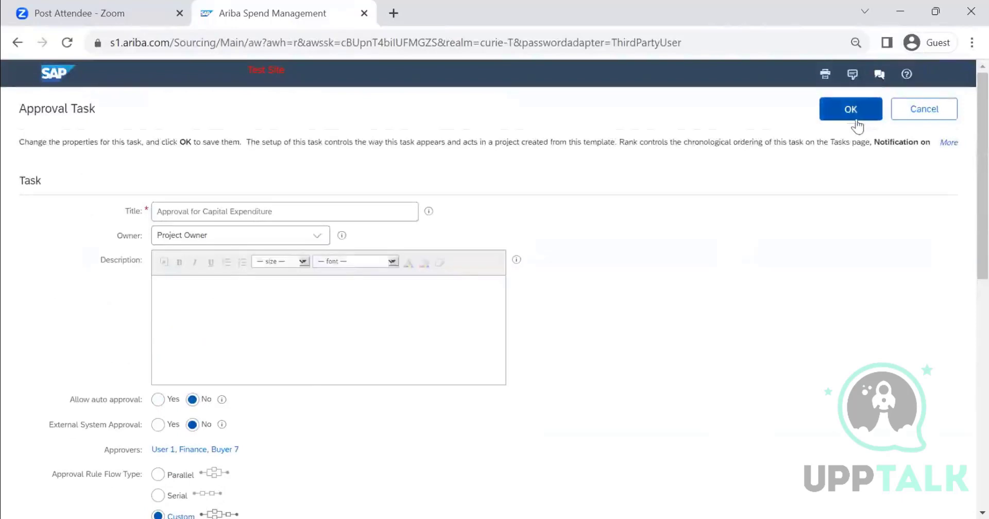
left_click(853, 116)
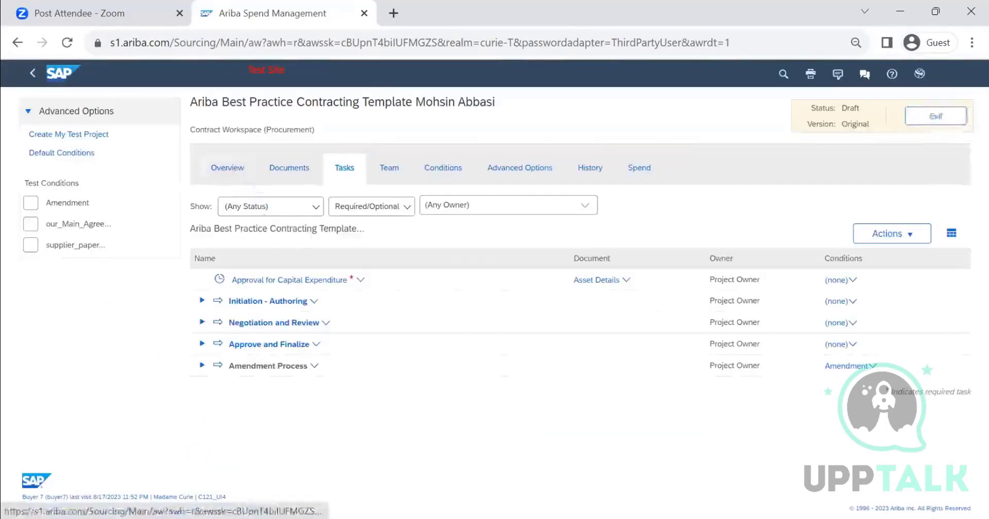
Add a new question to the template's conditions with the text "Is this Capital Exp".
left_click(229, 169)
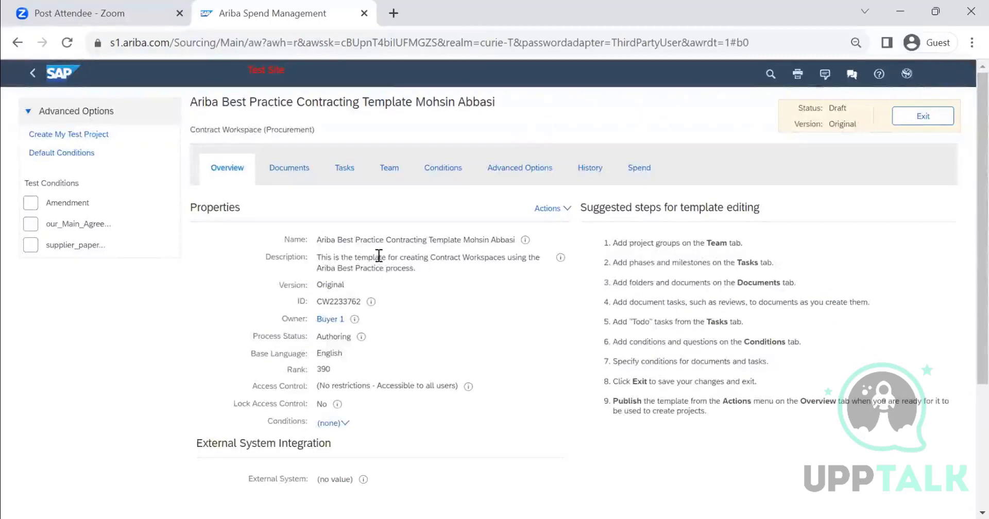
left_click(354, 174)
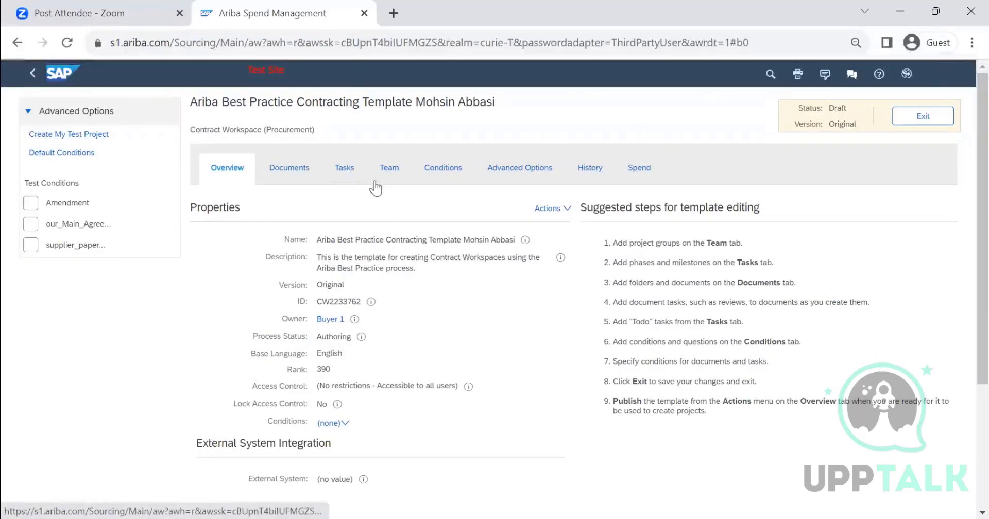
left_click(447, 171)
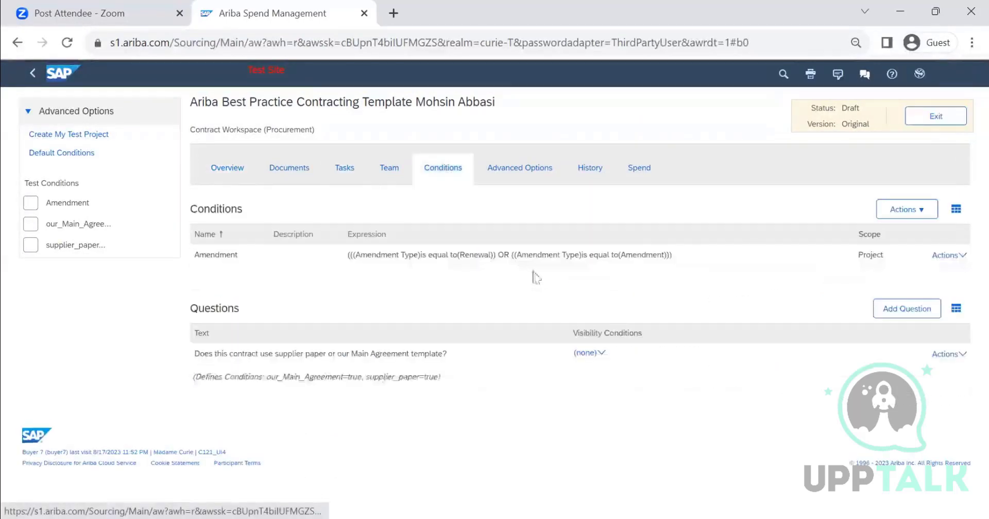
left_click(906, 309)
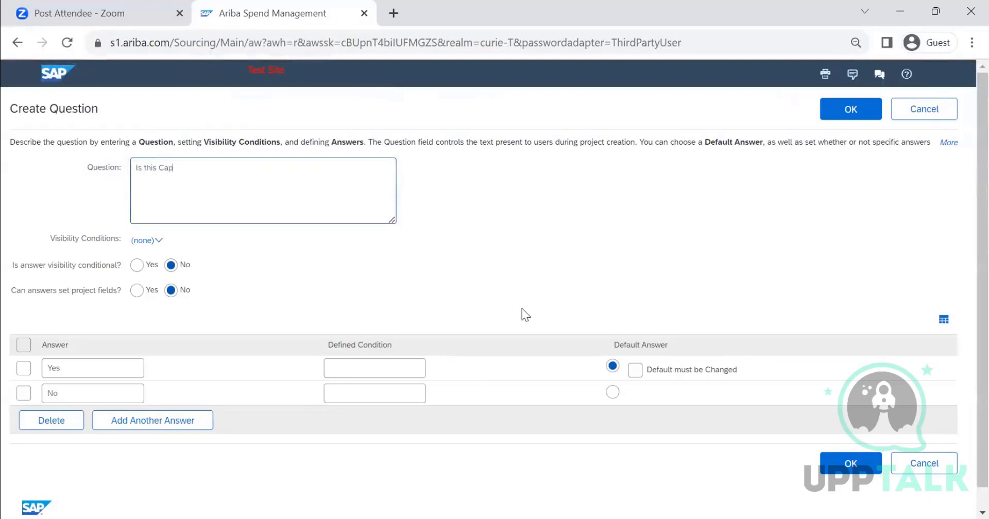
type("tal Exp")
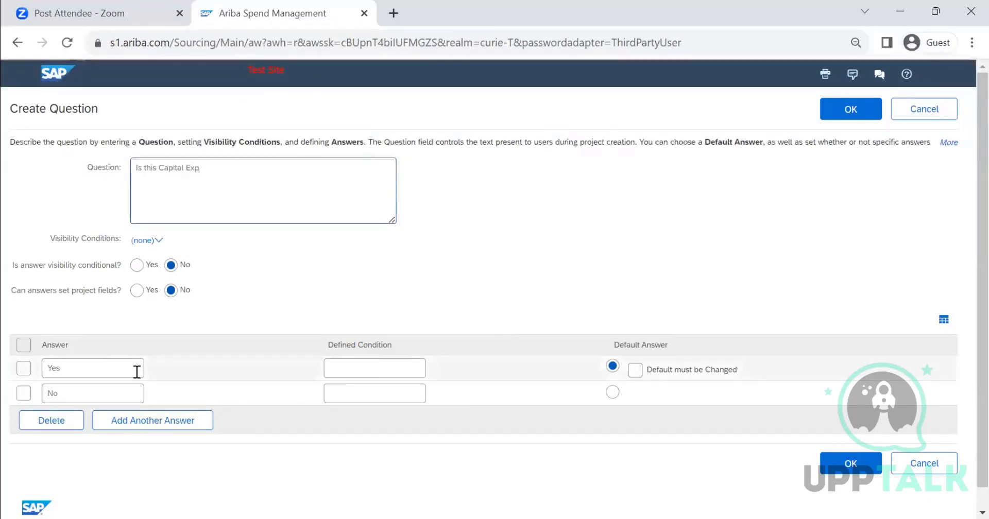
Define the condition Cap_Yes for the question's Yes answer and Cap_No for its No answer.
left_click(374, 368)
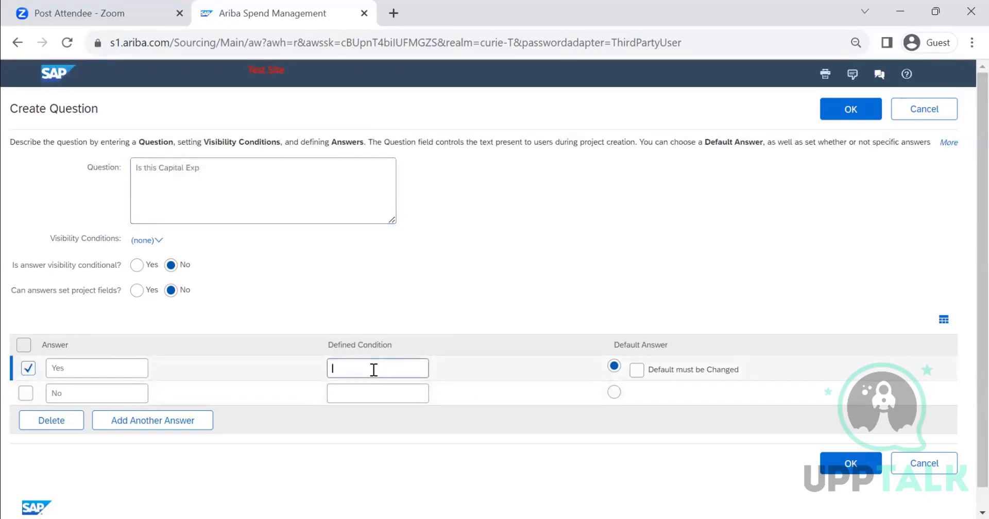
type("Cap_Yes")
left_click(365, 394)
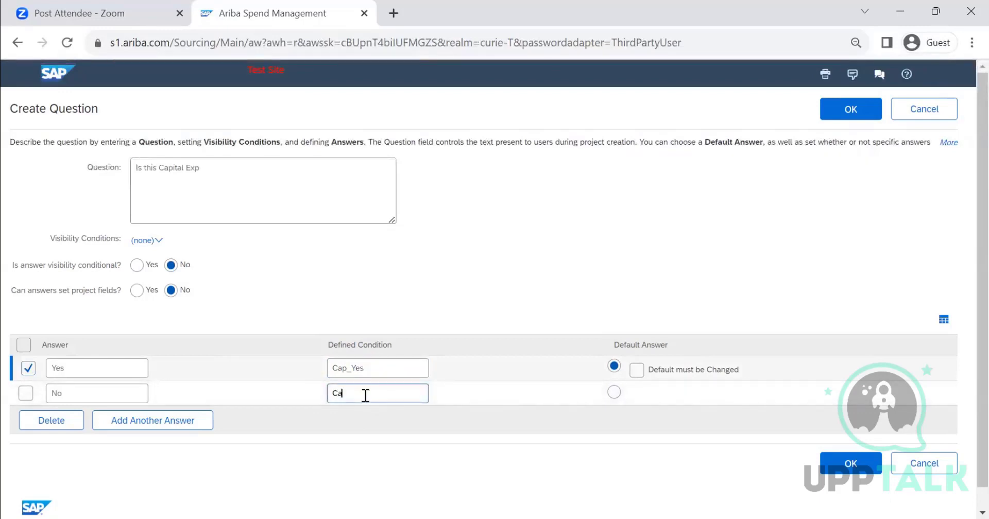
type("Cap_No")
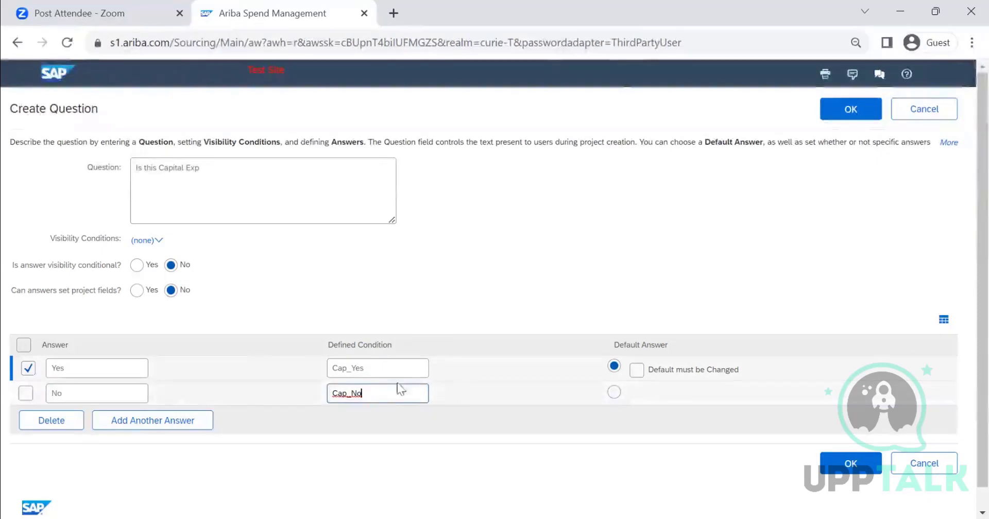
left_click_drag(370, 393, 322, 402)
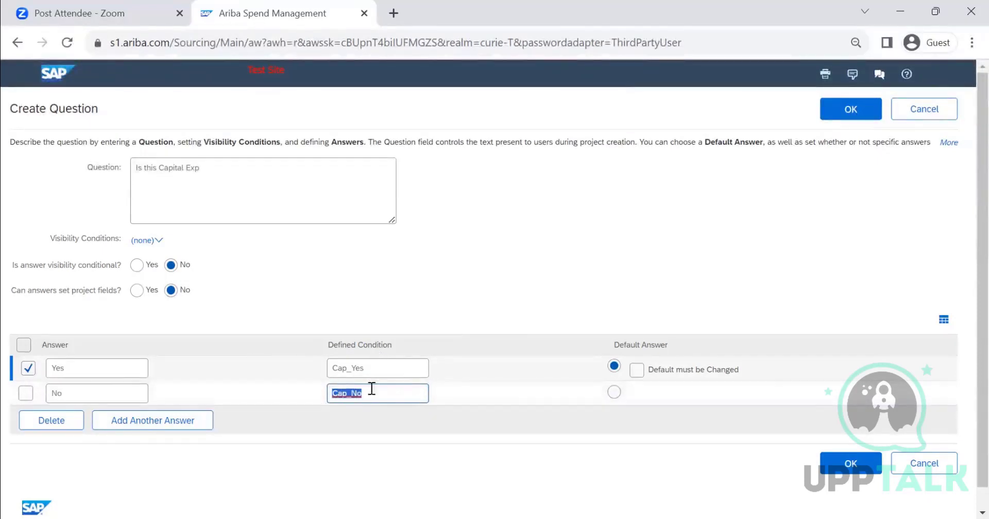
Add a third answer "Please select" as the default that must be changed, and save the question.
left_click(157, 421)
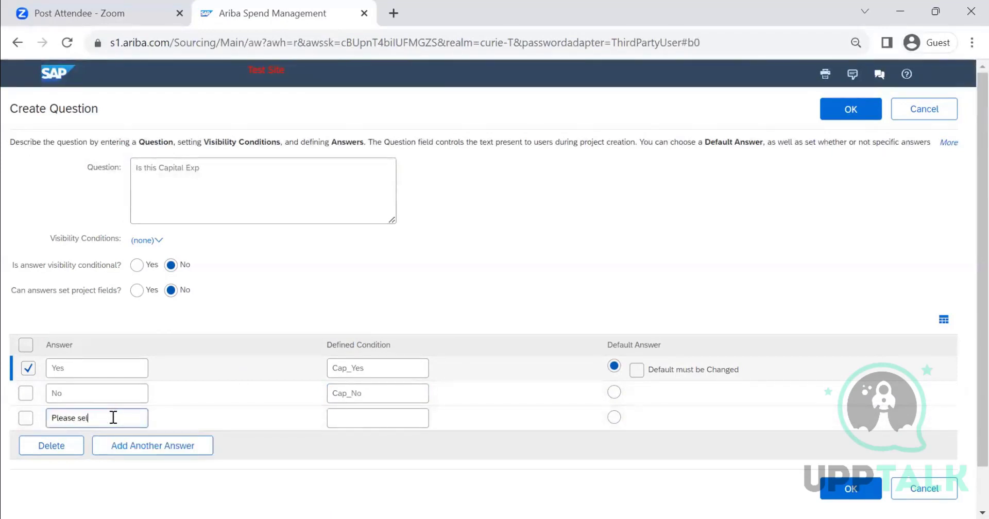
type("Please select")
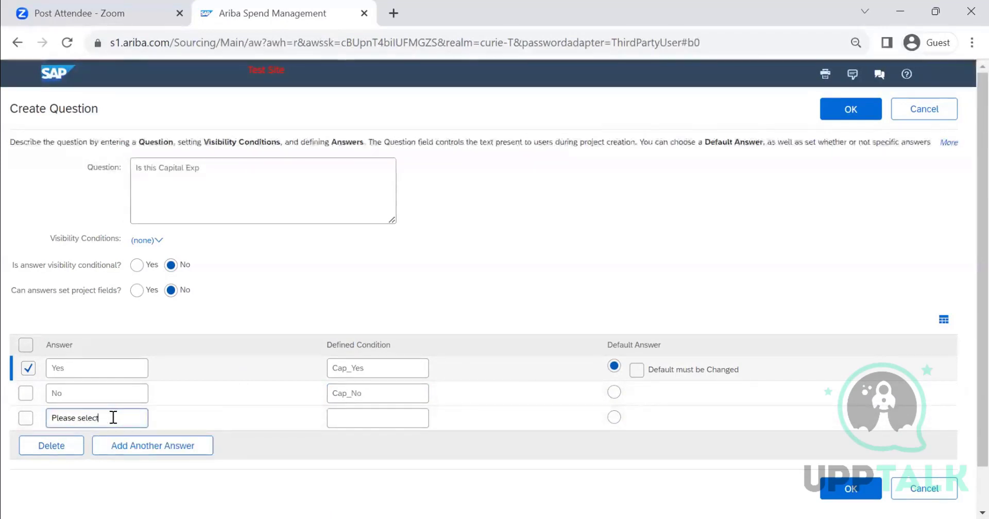
left_click(613, 420)
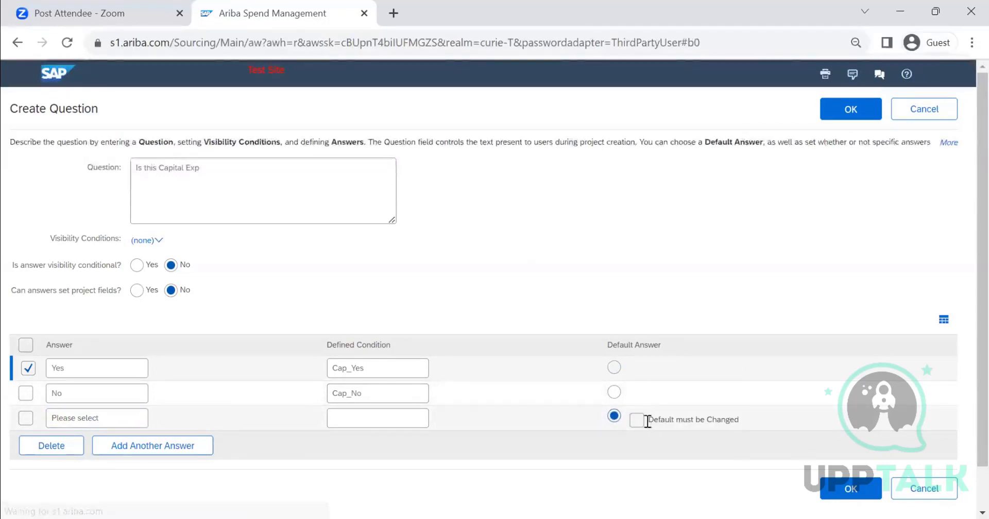
left_click(636, 419)
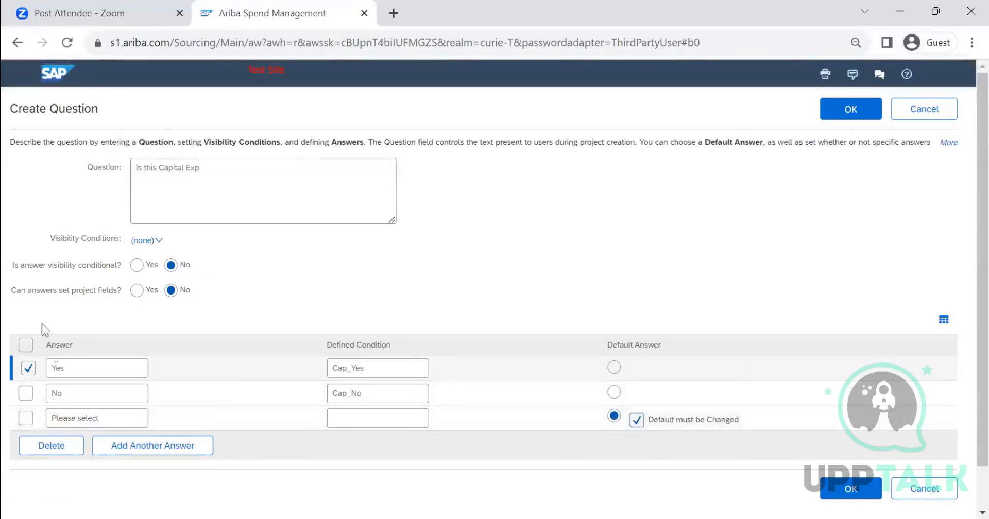
left_click(28, 367)
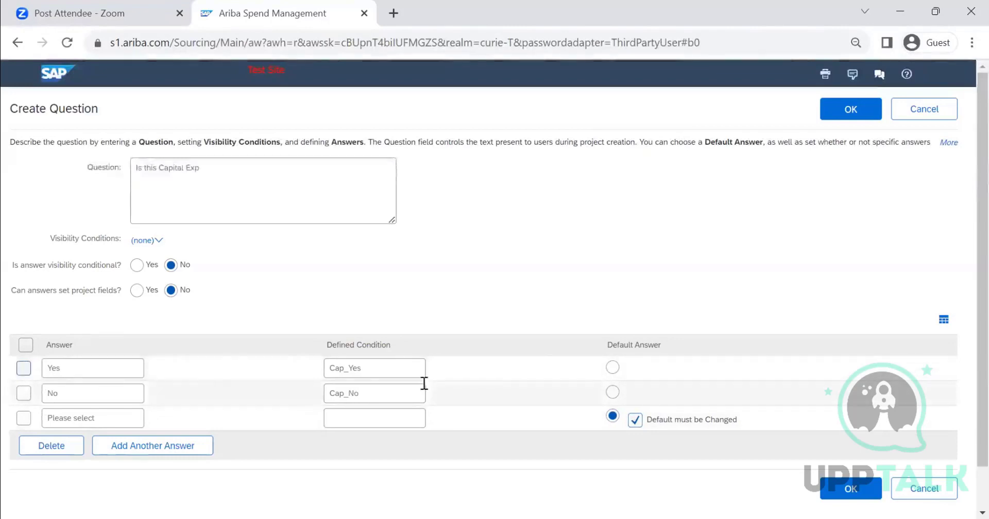
left_click(850, 109)
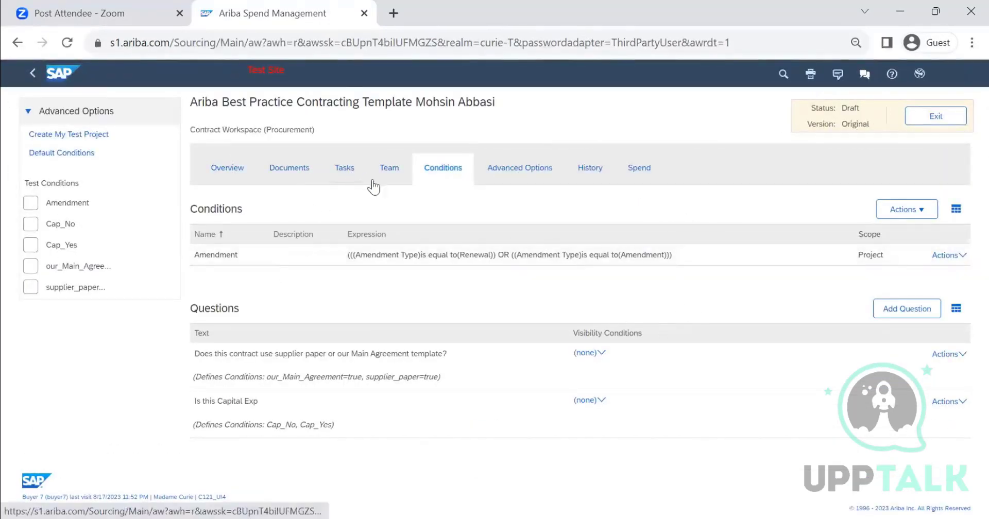
Assign the Cap_Yes condition to the Approval for Capital Expenditure task.
left_click(355, 170)
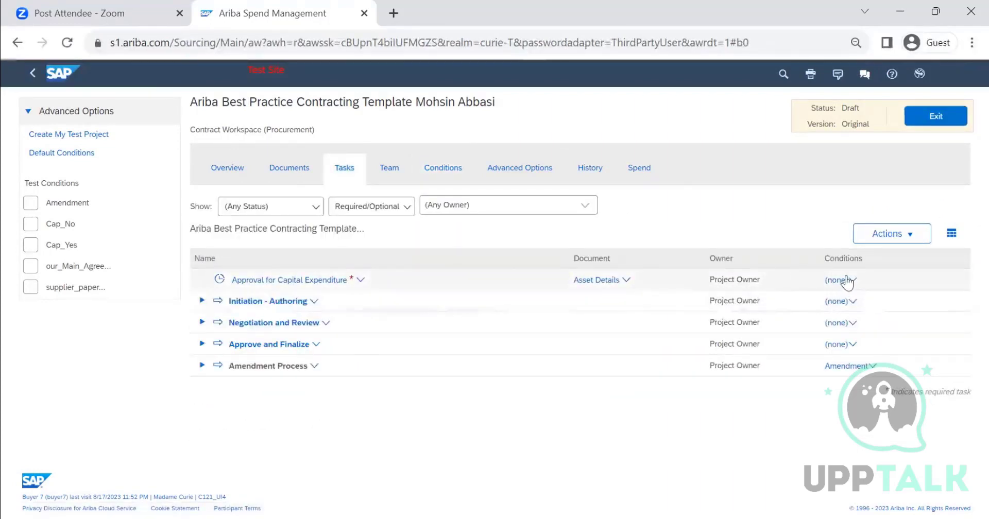
left_click(846, 281)
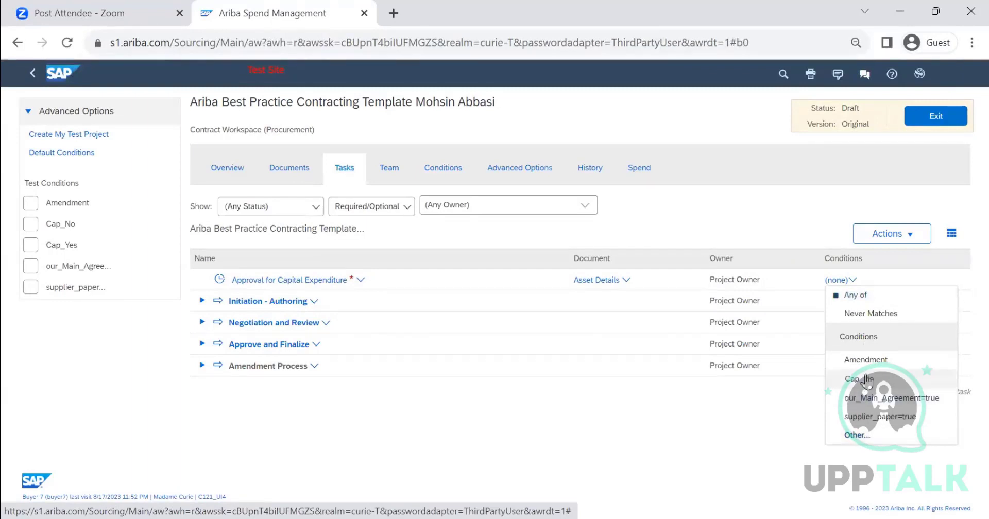
left_click(873, 436)
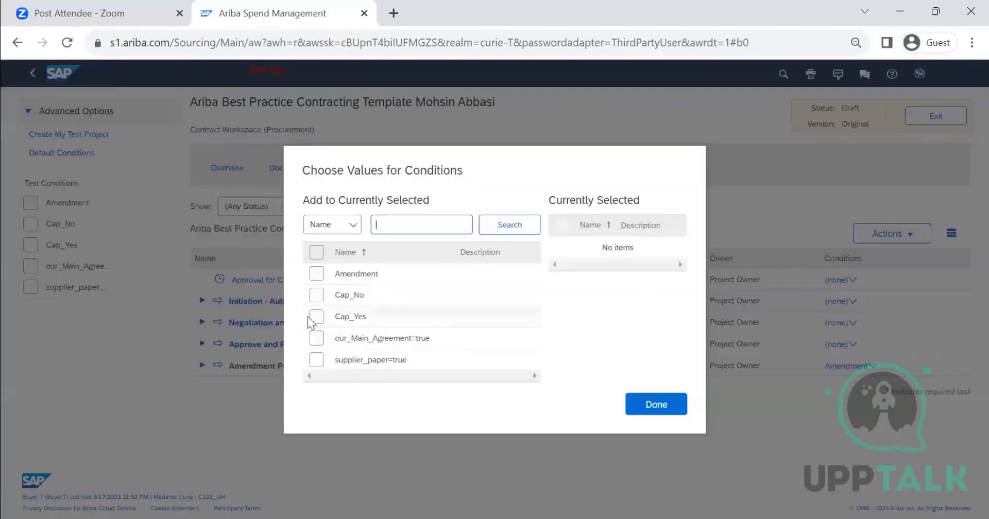
left_click(313, 318)
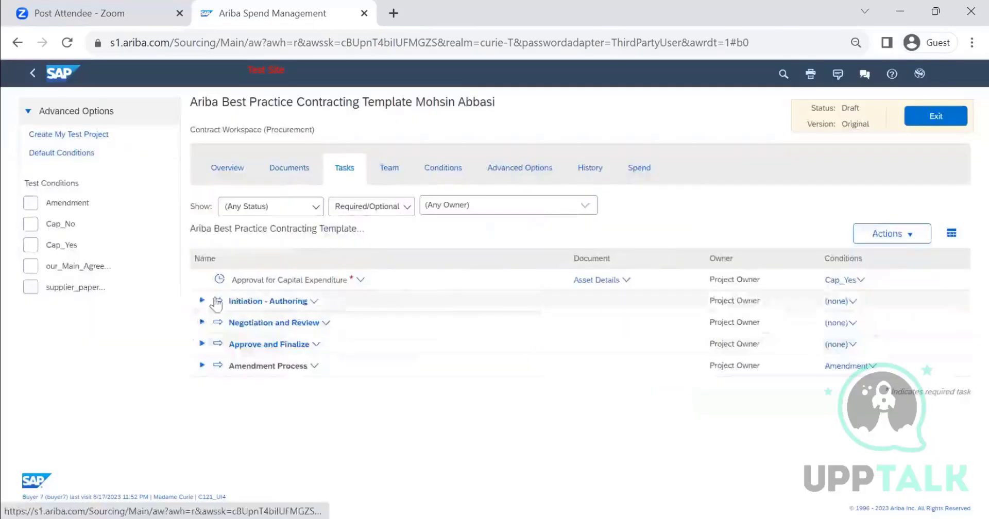
Edit the template's properties to set its rank to 1 and save them.
left_click(227, 169)
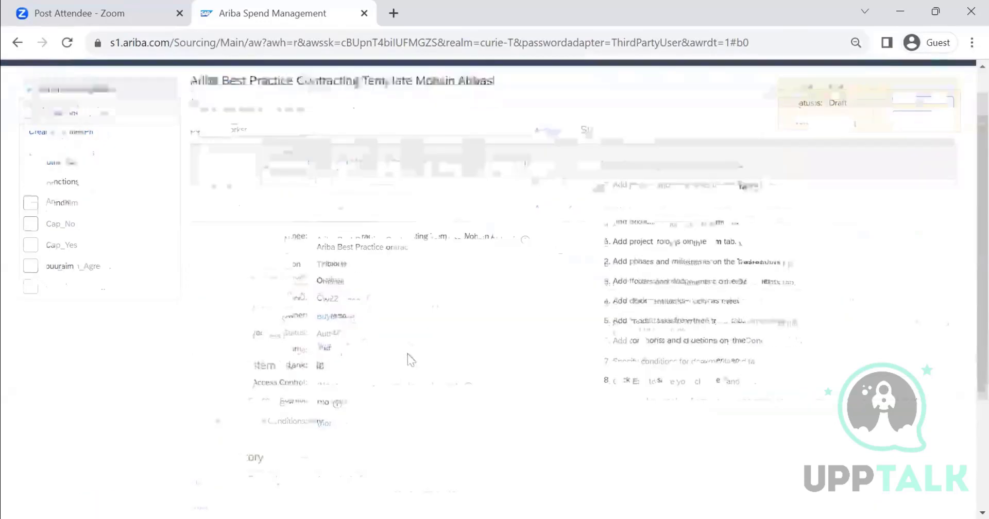
scroll(406, 358, "down", 3)
scroll(446, 275, "up", 3)
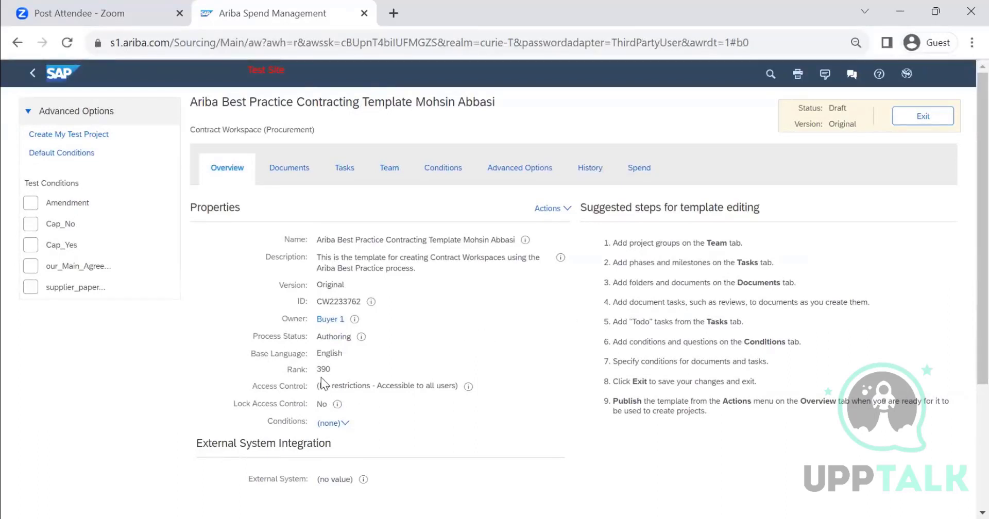
left_click(547, 209)
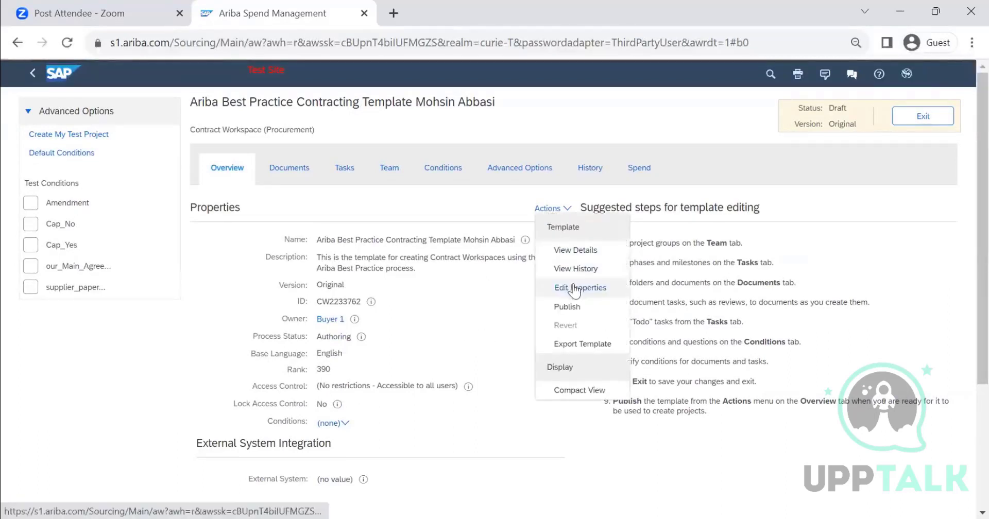
left_click(576, 285)
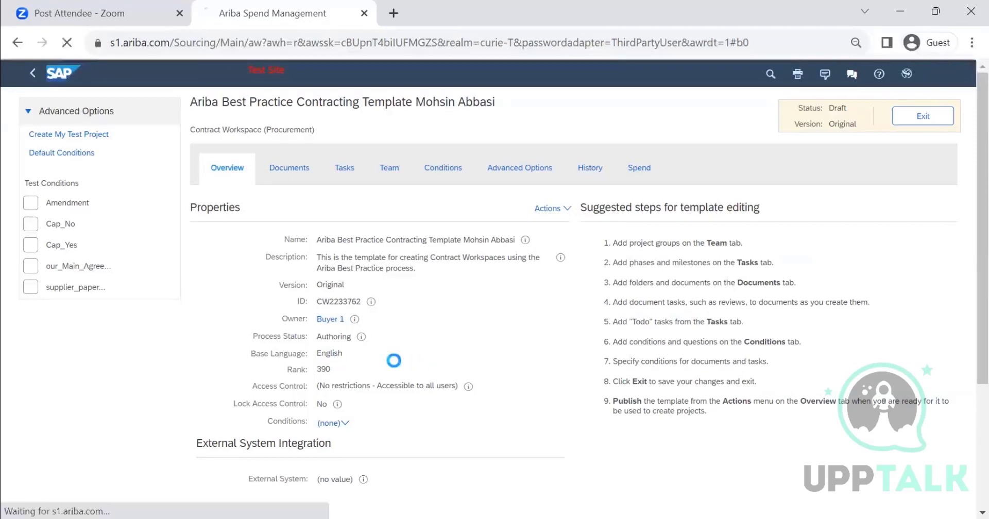
scroll(360, 341, "down", 4)
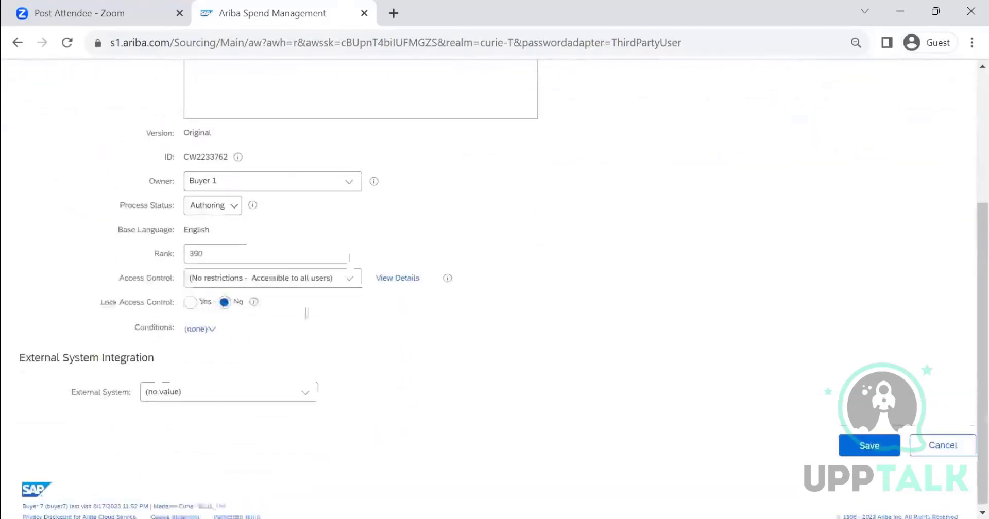
double_click(247, 249)
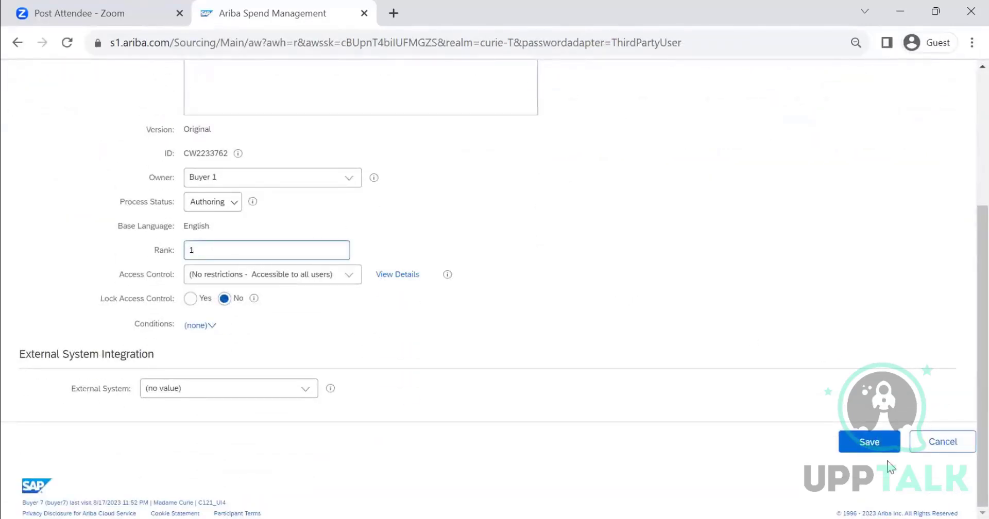
type("1")
left_click(878, 446)
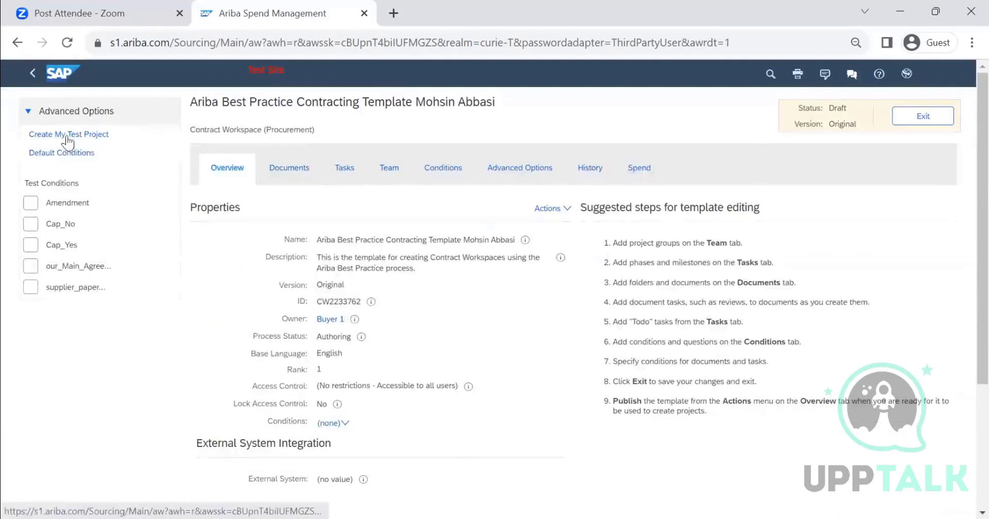
Start a test contract workspace from the template, set Test Project to No, and choose an effective date.
left_click(71, 134)
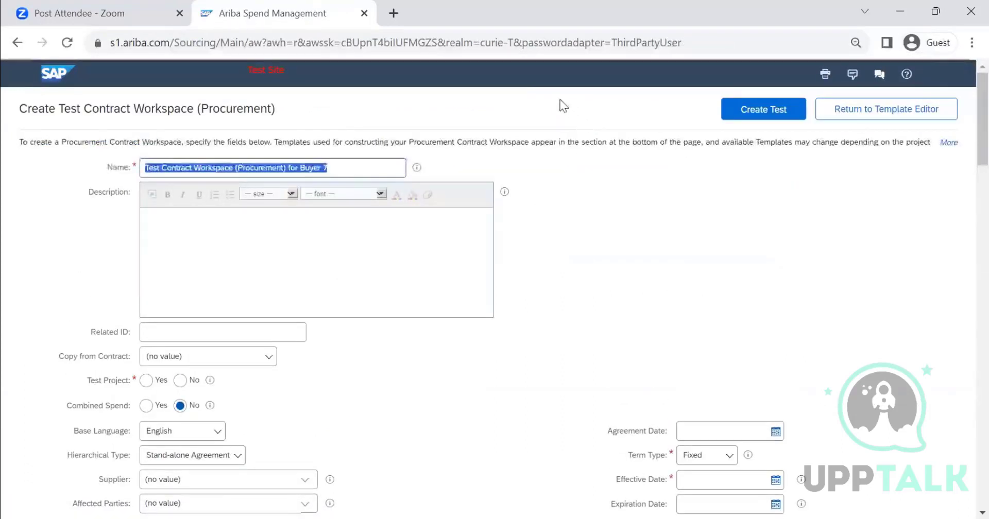
left_click(525, 77)
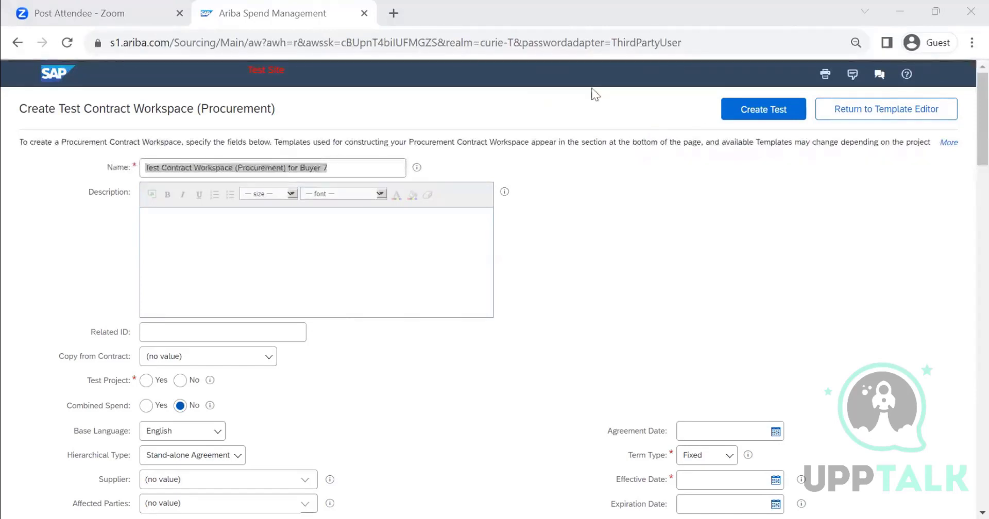
left_click(739, 110)
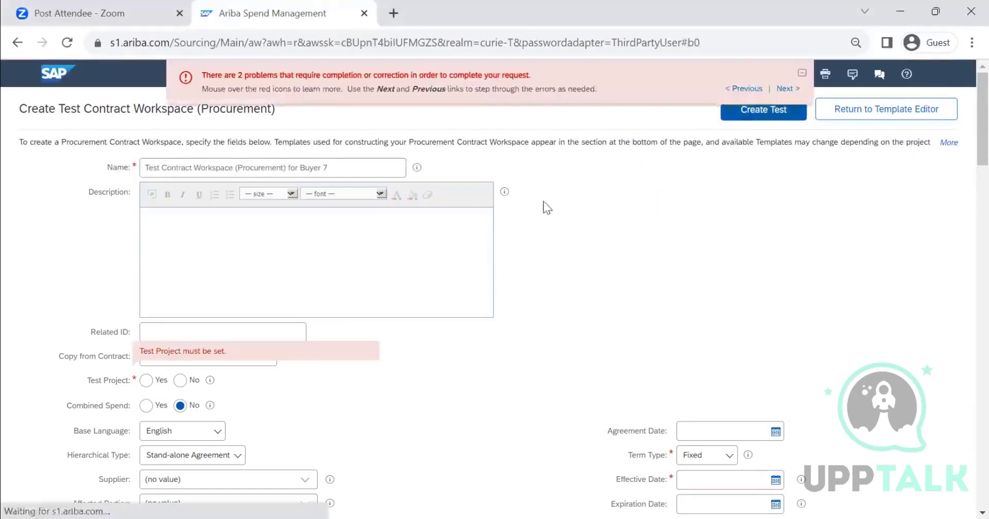
left_click(180, 380)
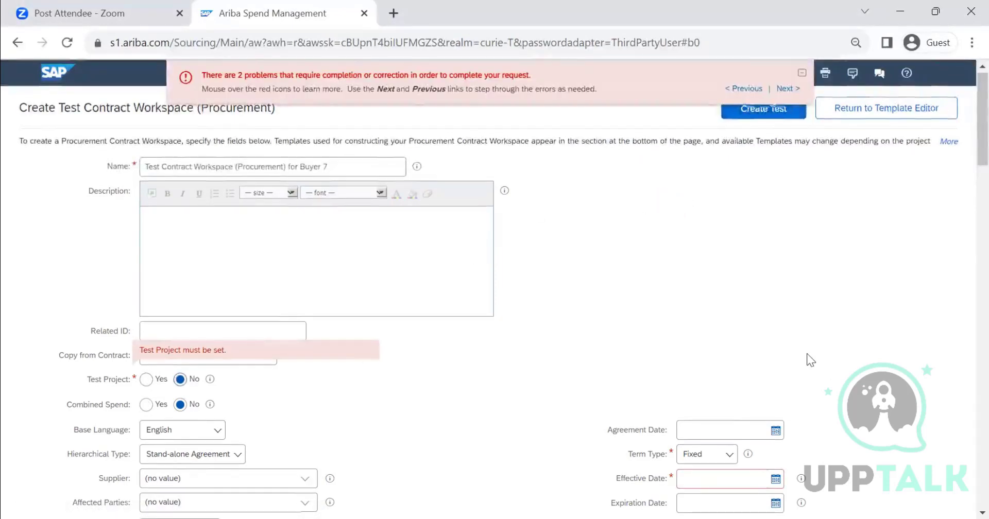
scroll(806, 360, "down", 3)
left_click(776, 326)
left_click(764, 412)
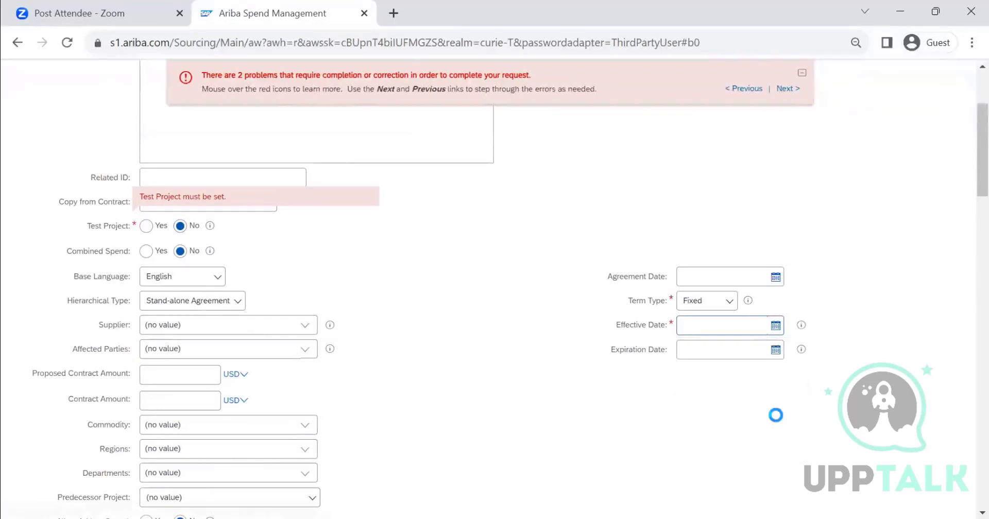
On page 2 of the template list, answer the Ariba Best Practice Contracting Template's supplier paper question with Our Main Agreement Template.
scroll(531, 326, "down", 10)
scroll(522, 324, "down", 15)
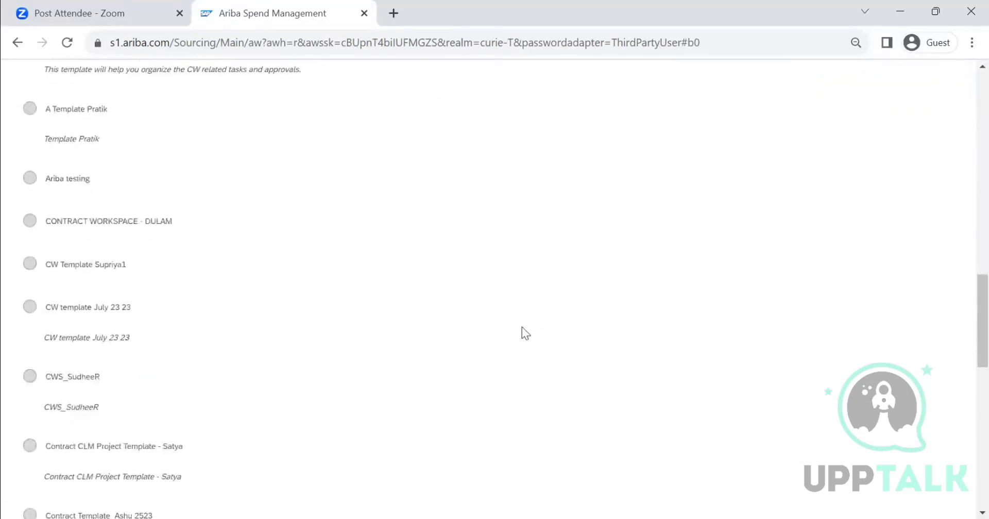
left_click(892, 410)
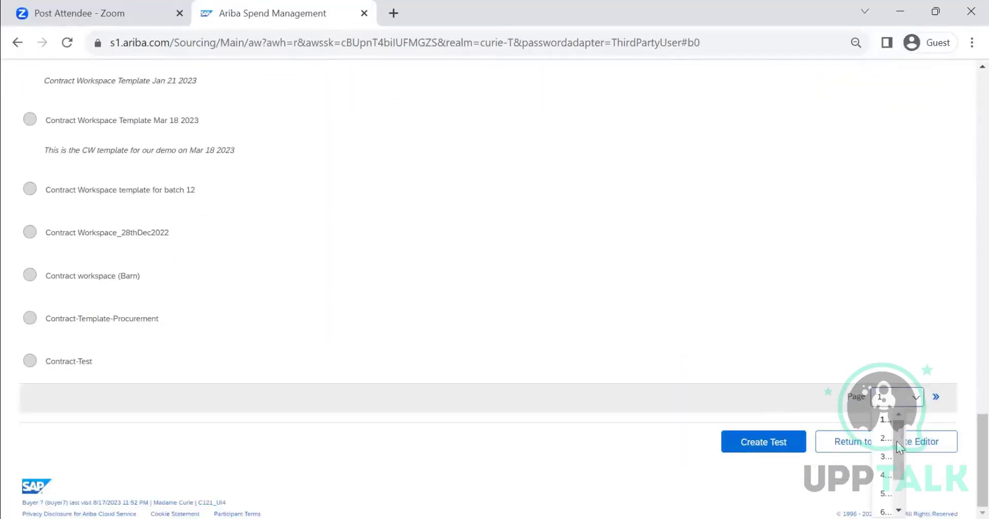
left_click(884, 438)
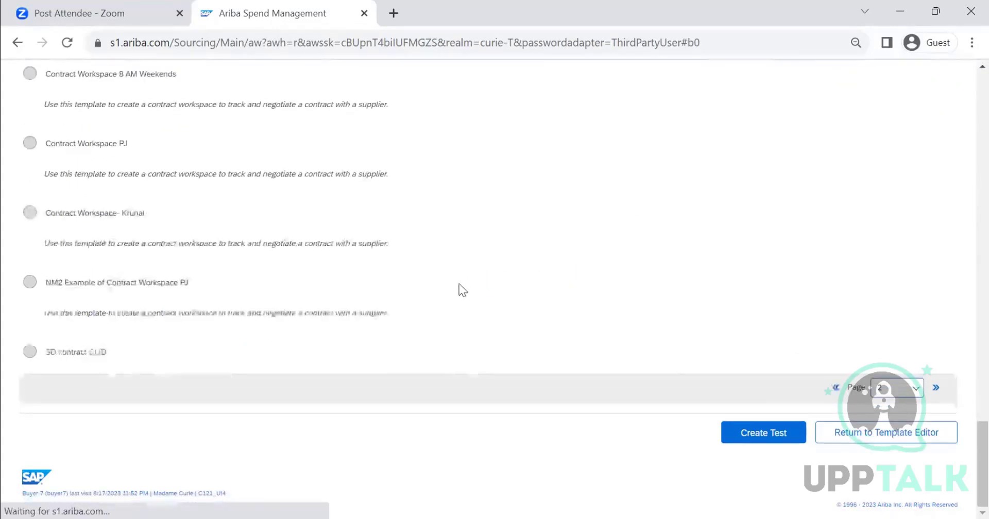
scroll(450, 298, "up", 10)
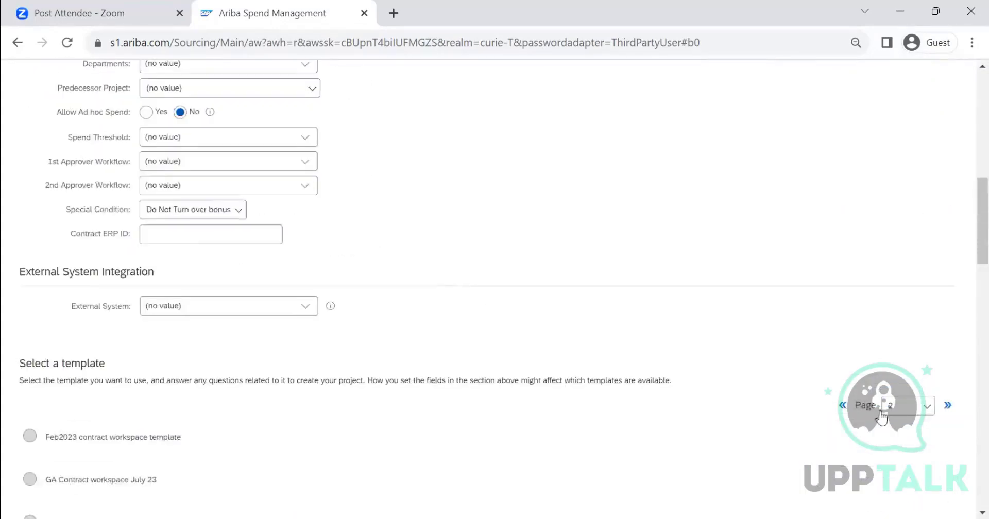
scroll(143, 265, "down", 15)
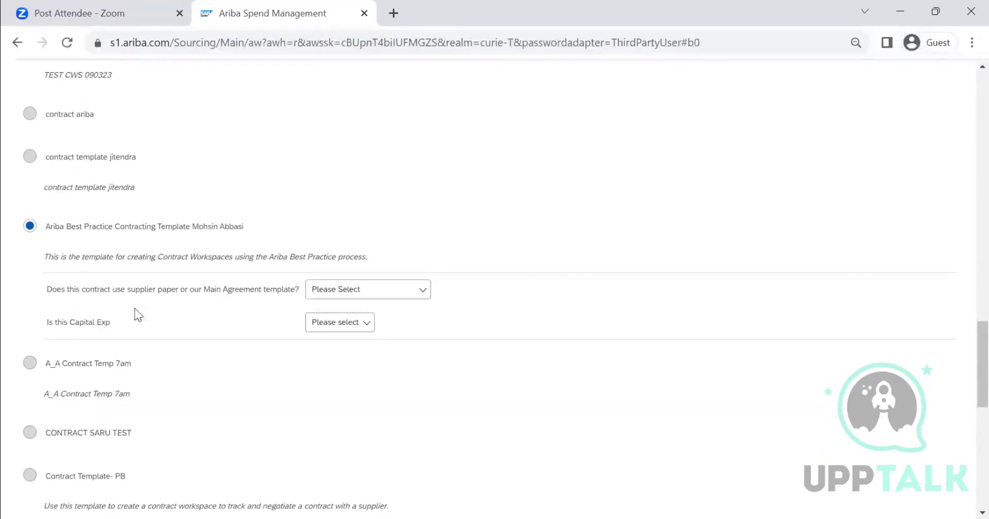
left_click(390, 296)
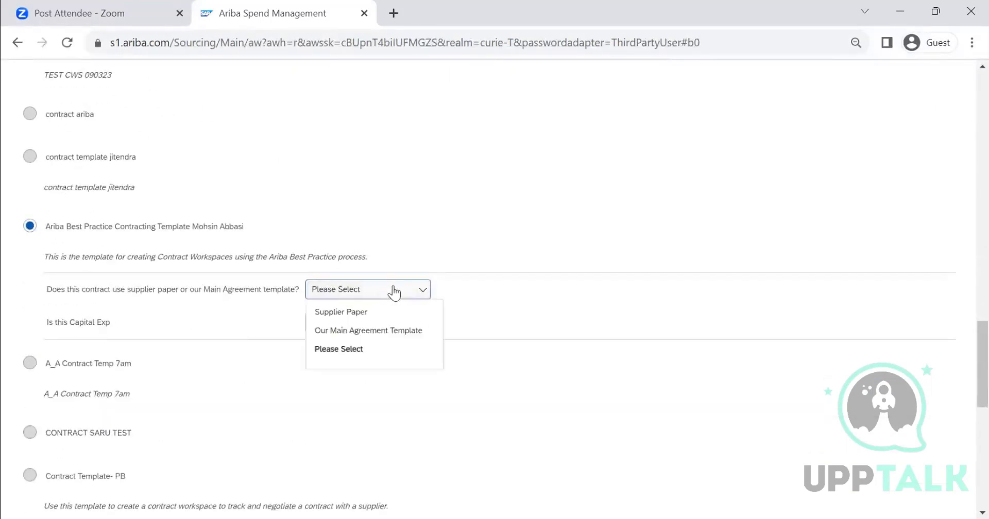
left_click(380, 329)
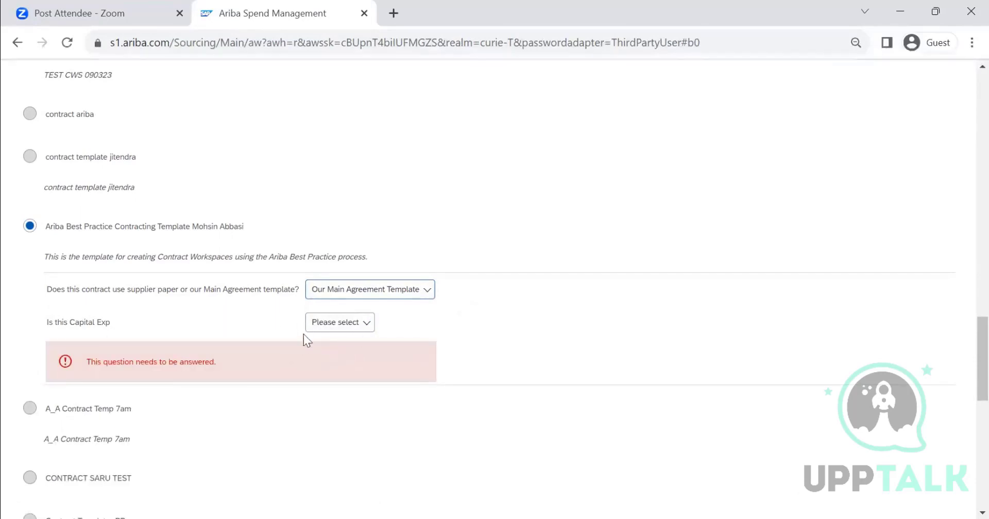
Answer the "Is this Capital Exp" question with Yes and create the test contract workspace.
scroll(872, 331, "up", 20)
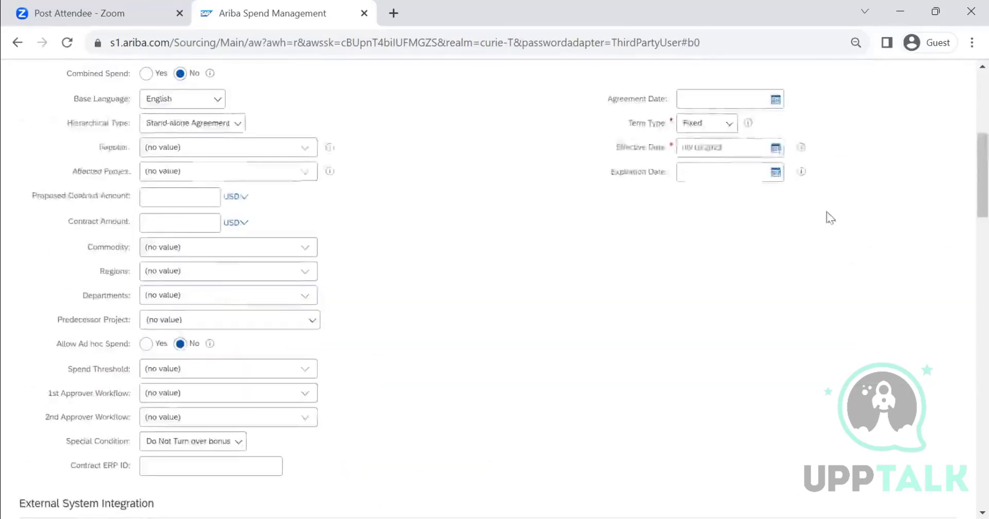
left_click(796, 114)
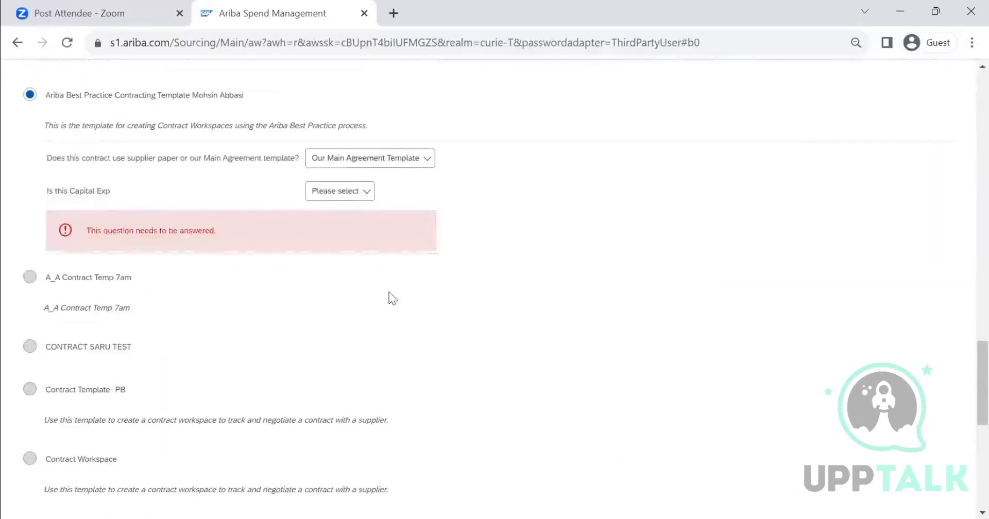
left_click(340, 201)
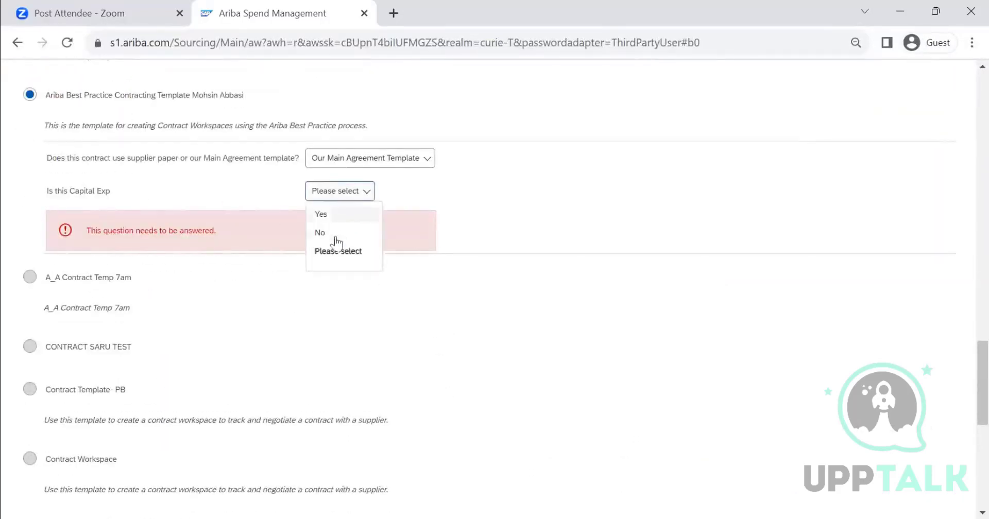
left_click(343, 213)
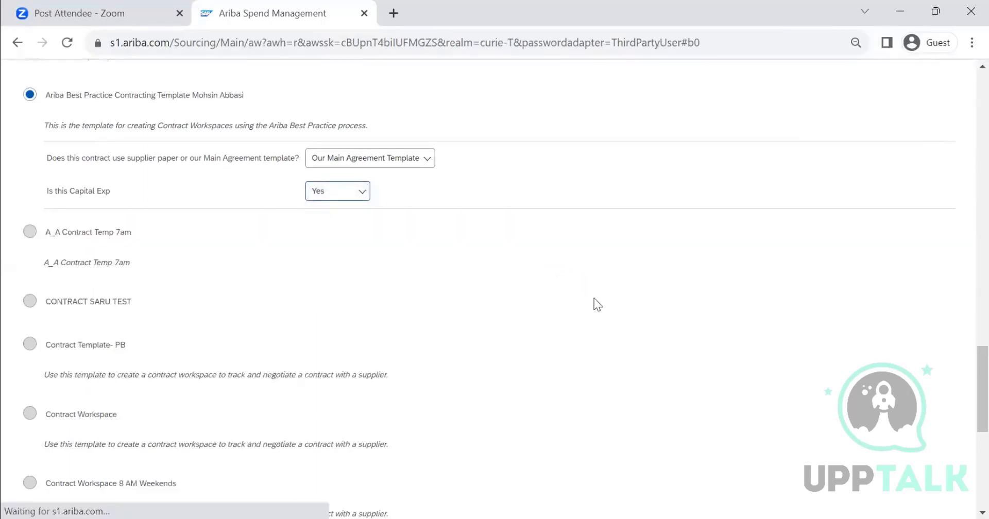
scroll(620, 298, "up", 4)
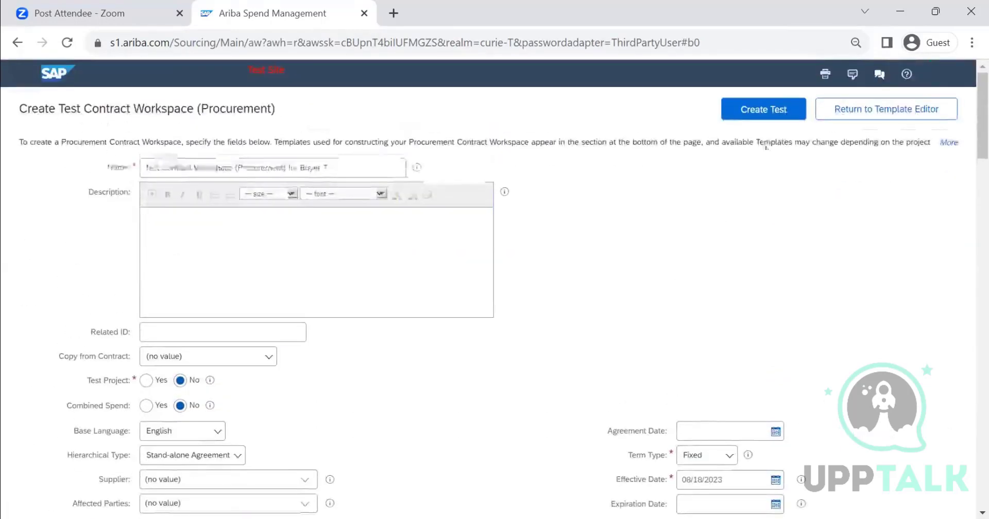
left_click(769, 114)
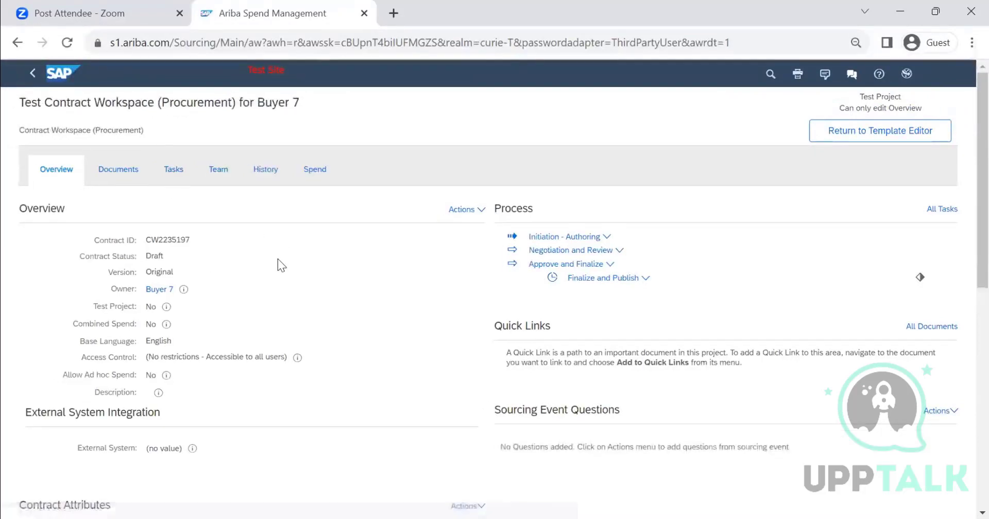
Review the Approval for Capital Expenditure task's details and custom approval rule flow in the test workspace, and exit the task.
left_click(179, 174)
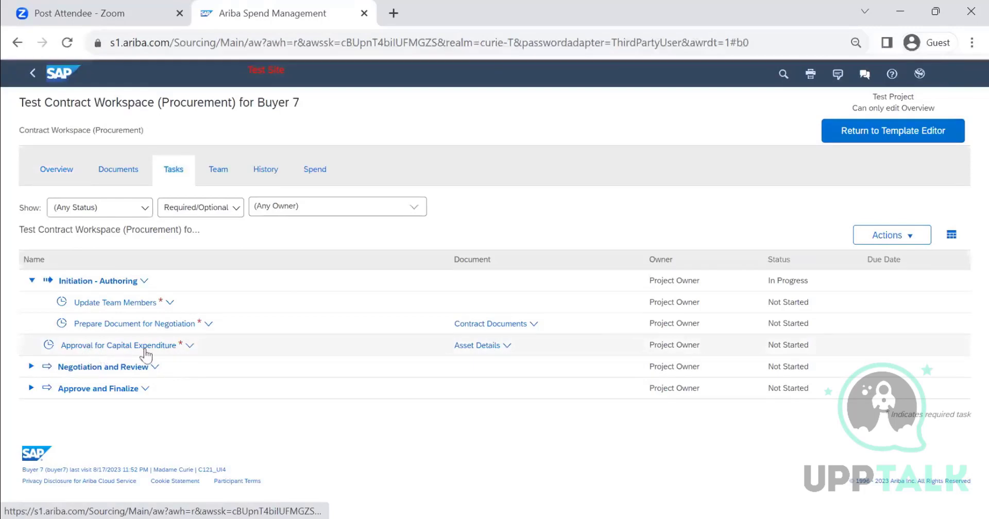
left_click(142, 351)
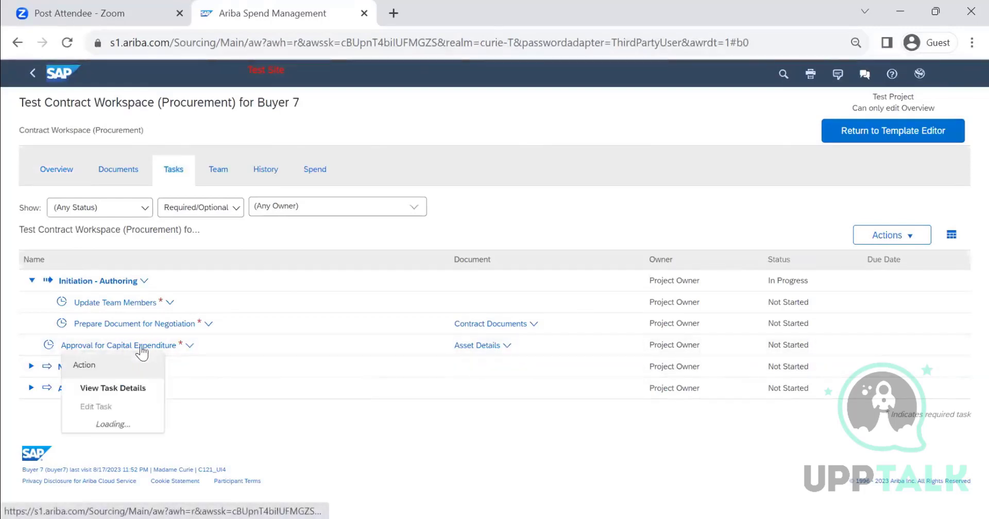
left_click(139, 388)
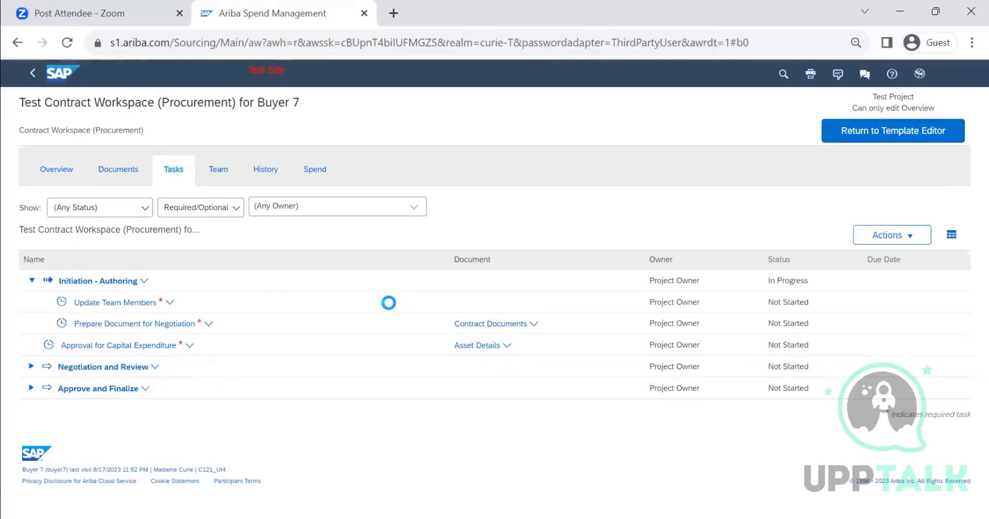
scroll(394, 302, "down", 5)
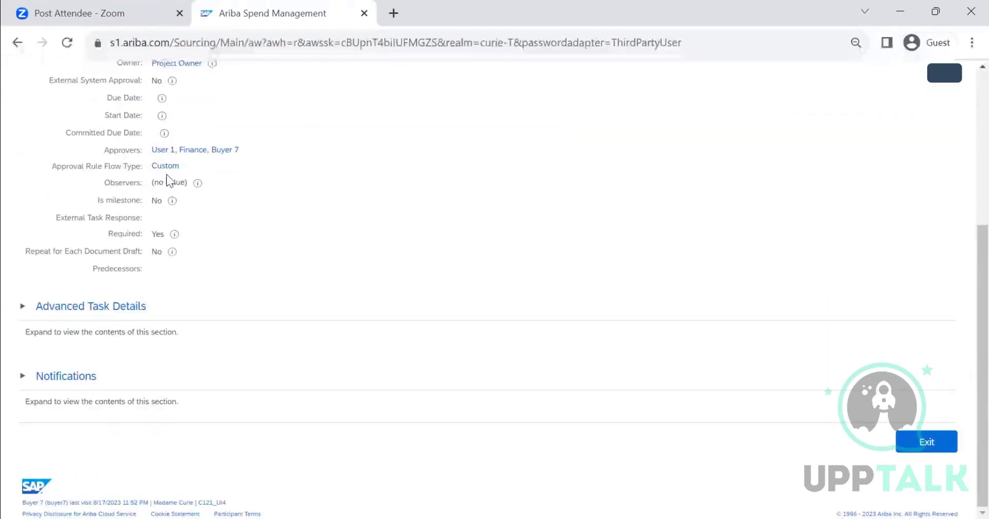
left_click(166, 166)
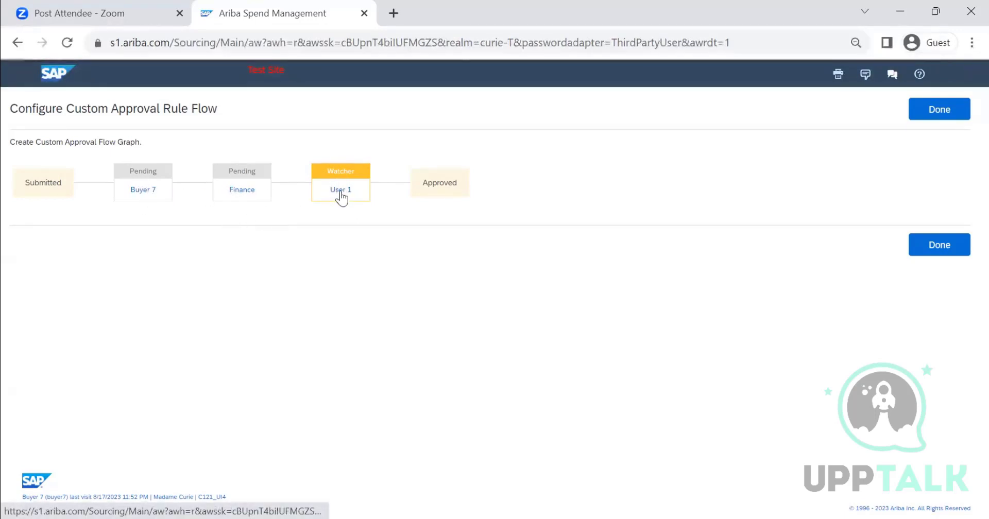
mouse_move(340, 197)
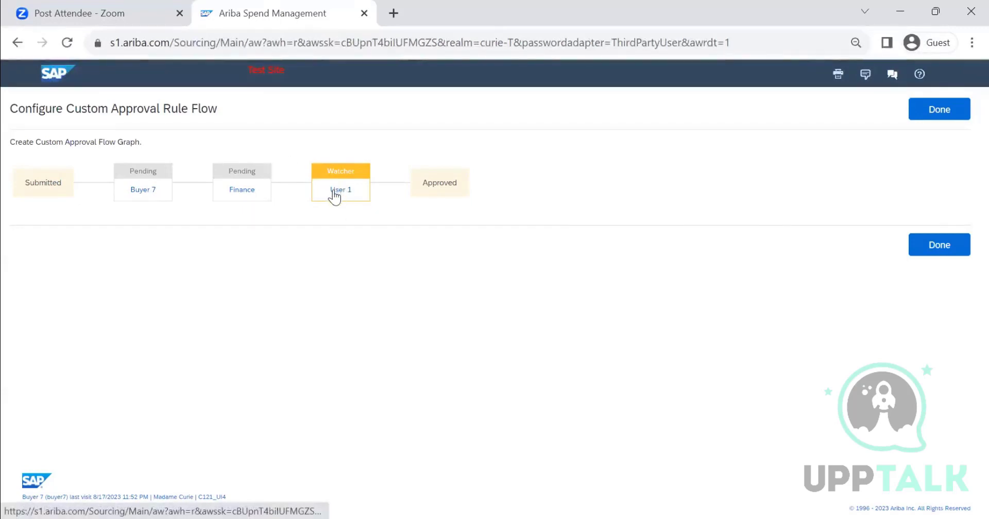
left_click(951, 111)
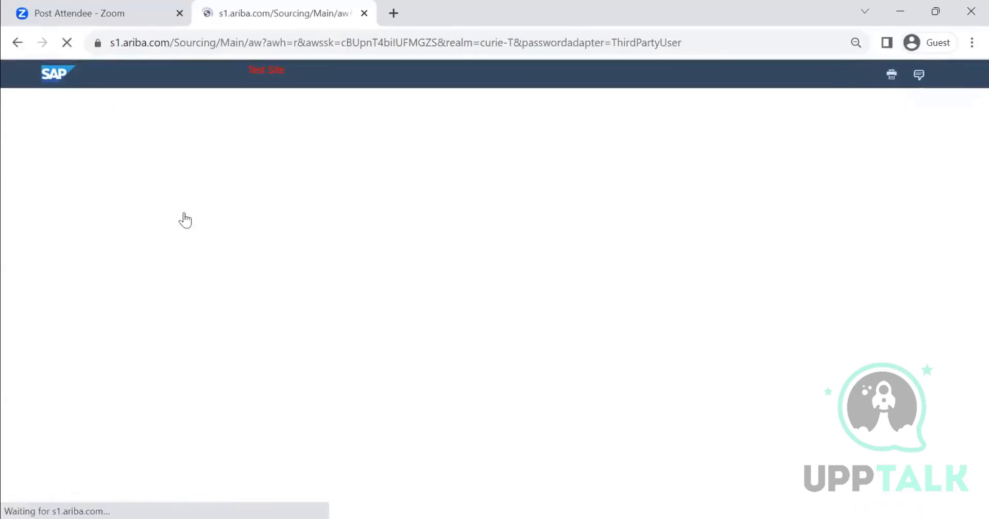
left_click(949, 115)
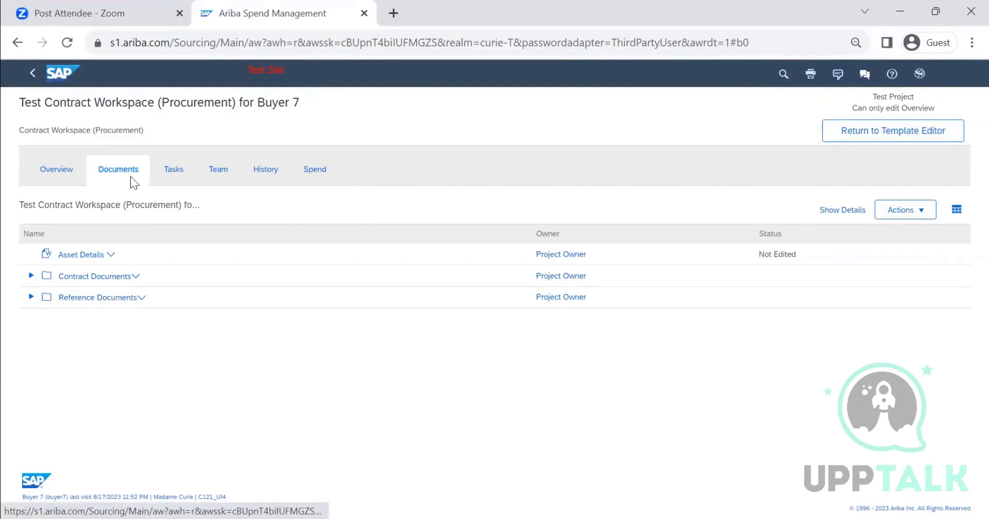
Return to the template editor, check the condition on the Approval for Capital Expenditure task, and exit the template.
left_click(925, 135)
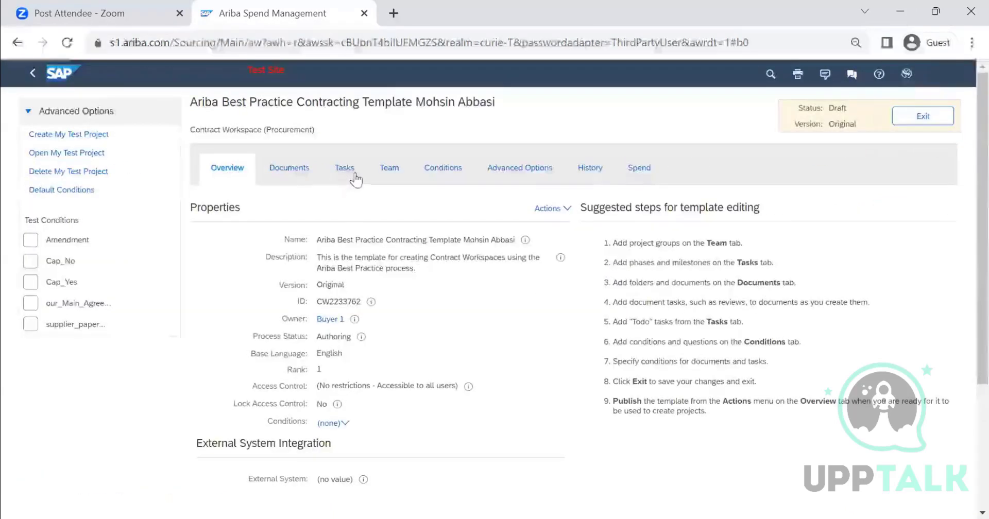
left_click(355, 175)
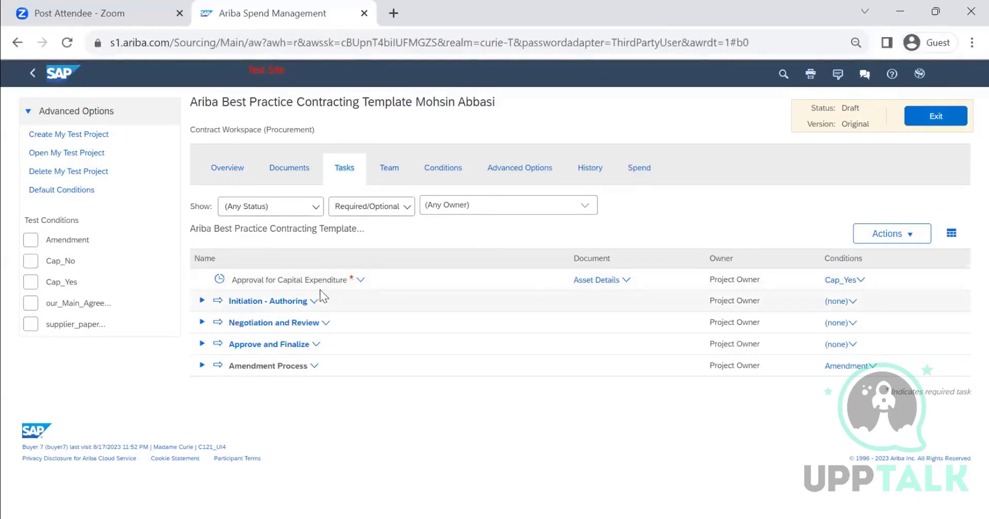
mouse_move(329, 282)
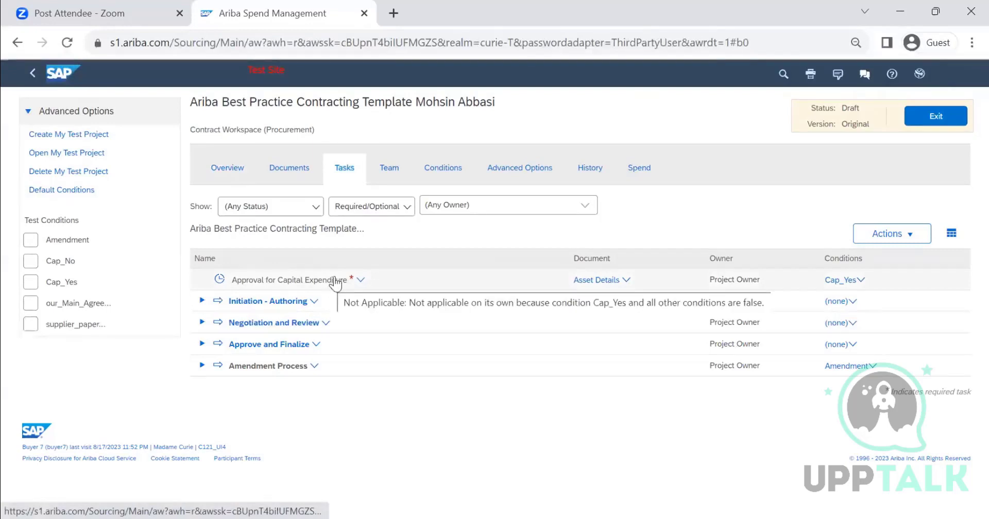
left_click(937, 120)
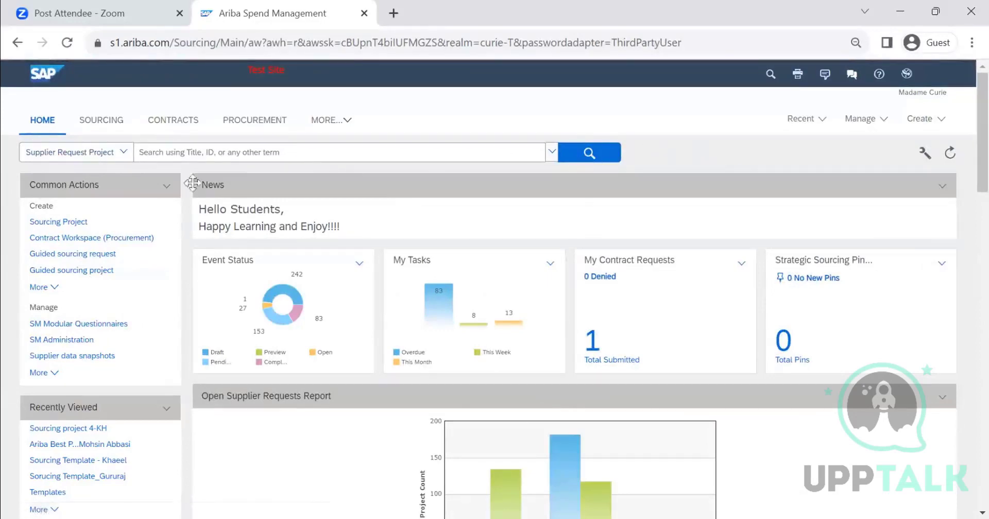
Search for Contract Workspace (Procurement) projects and open the tasks of the recently viewed 8th August cpw workspace.
left_click(101, 163)
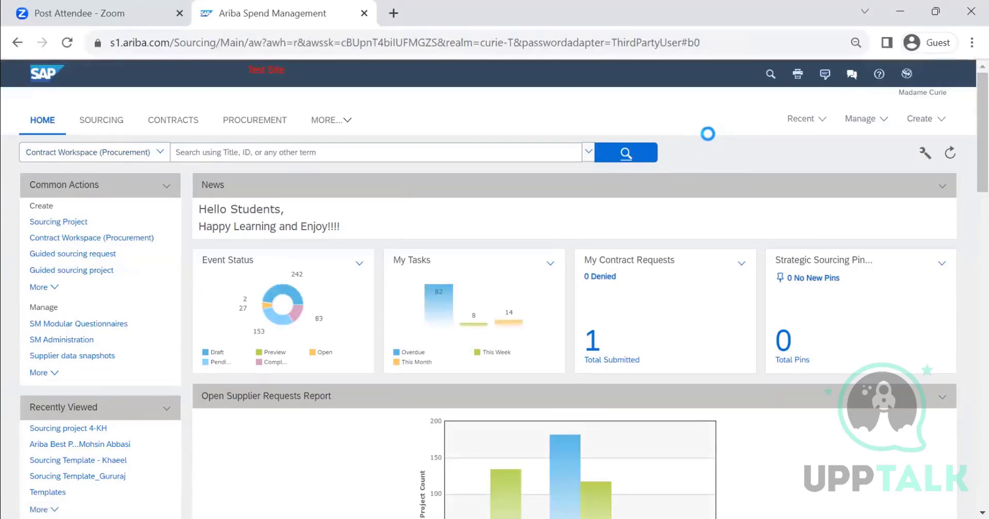
scroll(552, 291, "down", 3)
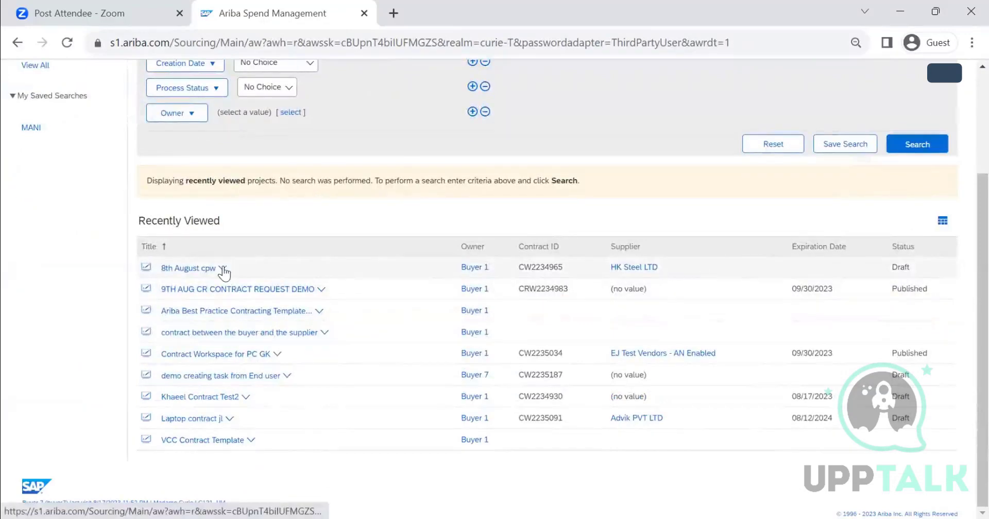
left_click(218, 294)
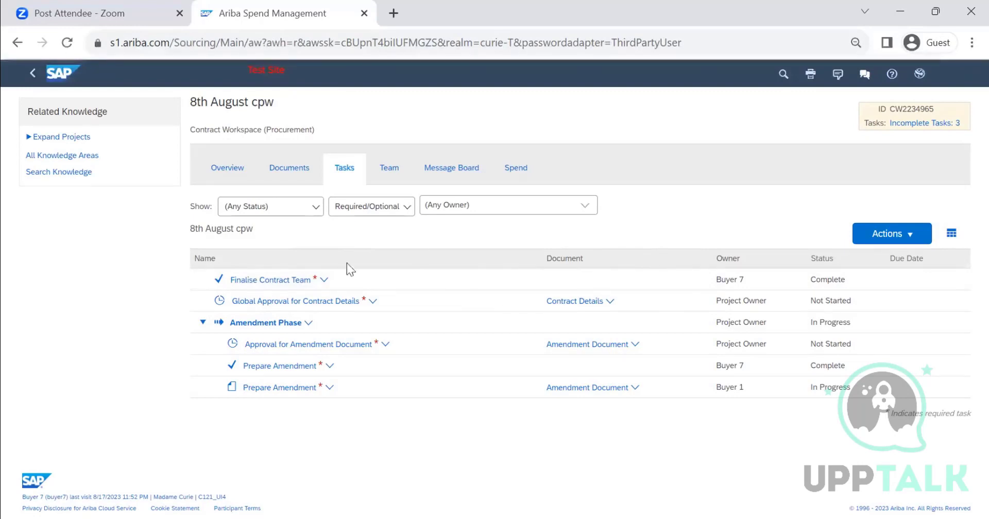
Examine which actions the 8th August cpw workspace offers for its tasks and documents, and check its team members.
left_click(884, 237)
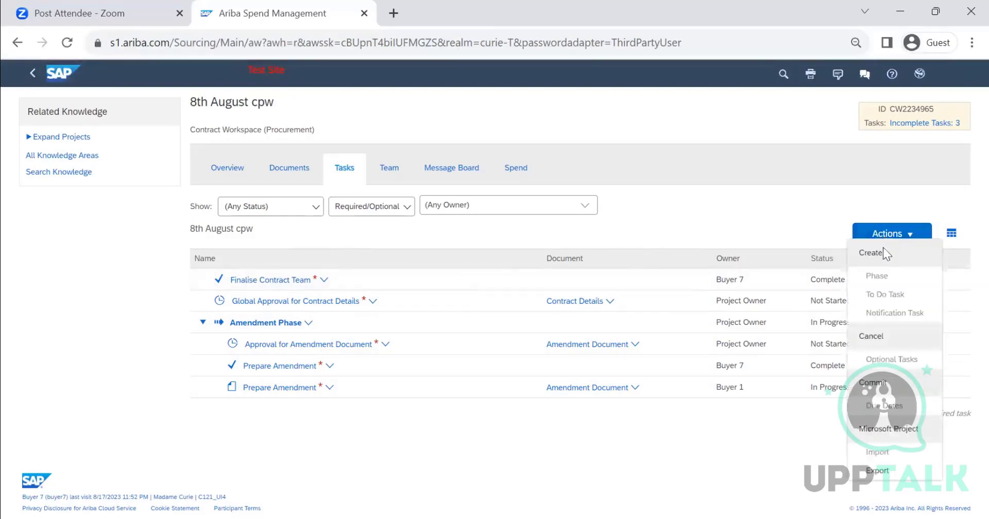
left_click(310, 175)
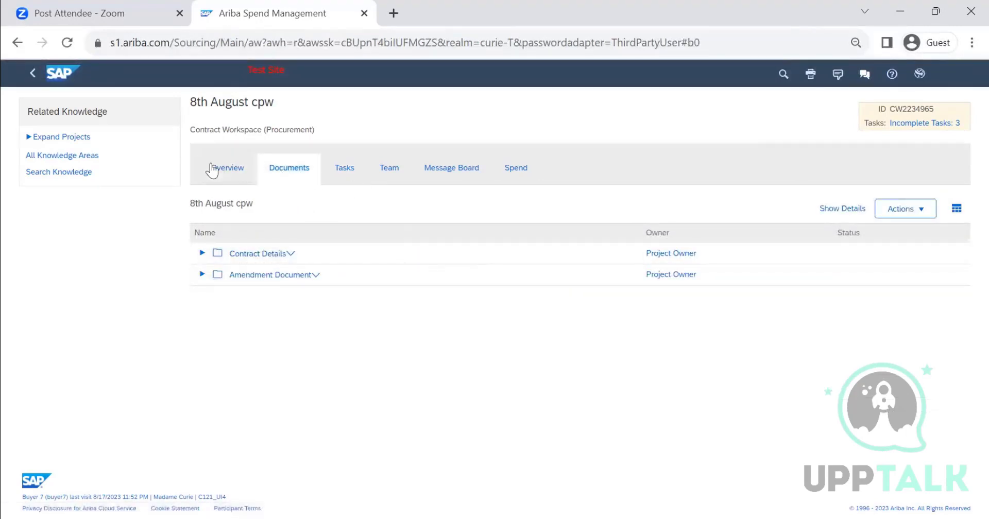
left_click(344, 167)
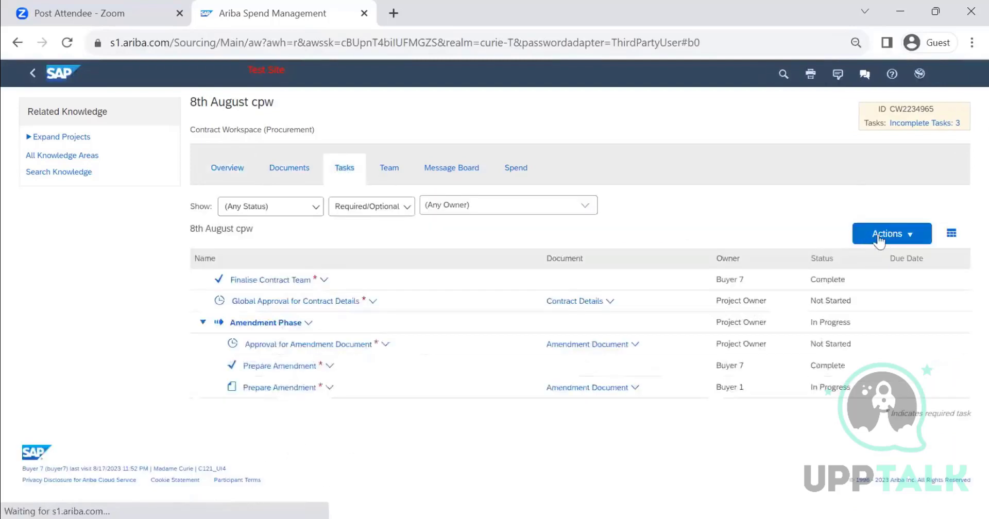
left_click(392, 169)
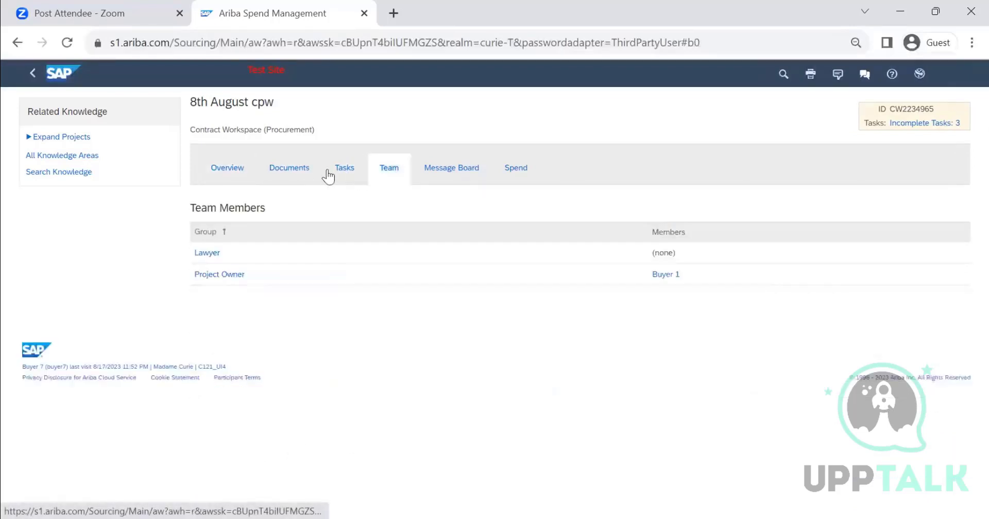
left_click(887, 234)
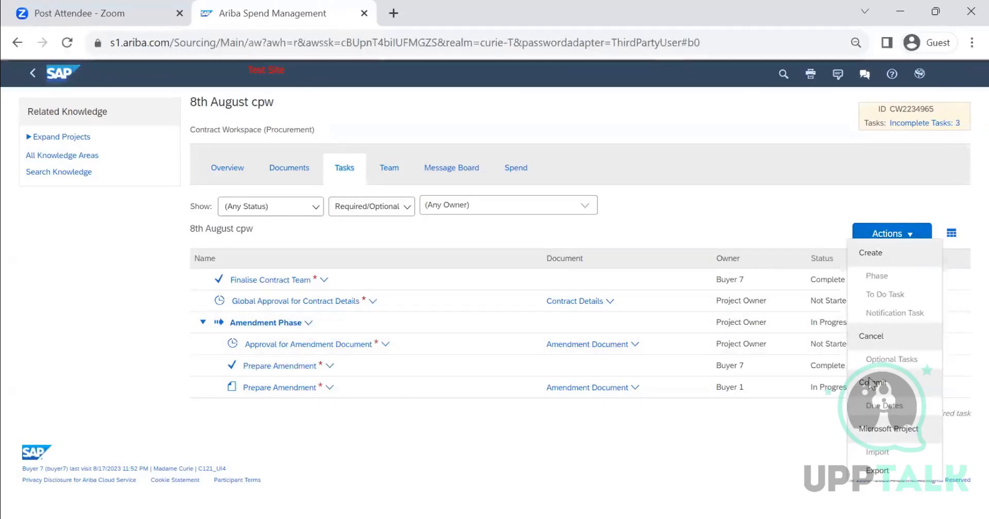
left_click(284, 169)
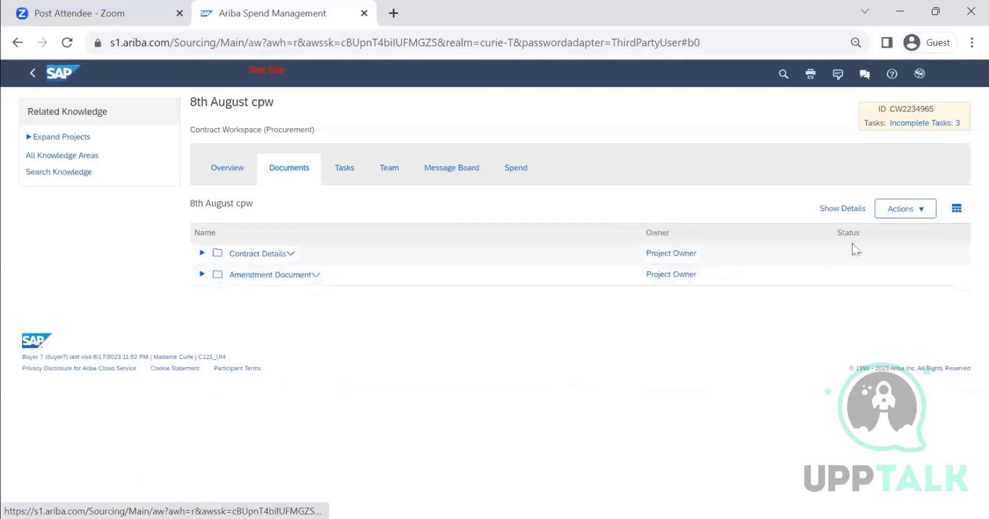
left_click(908, 208)
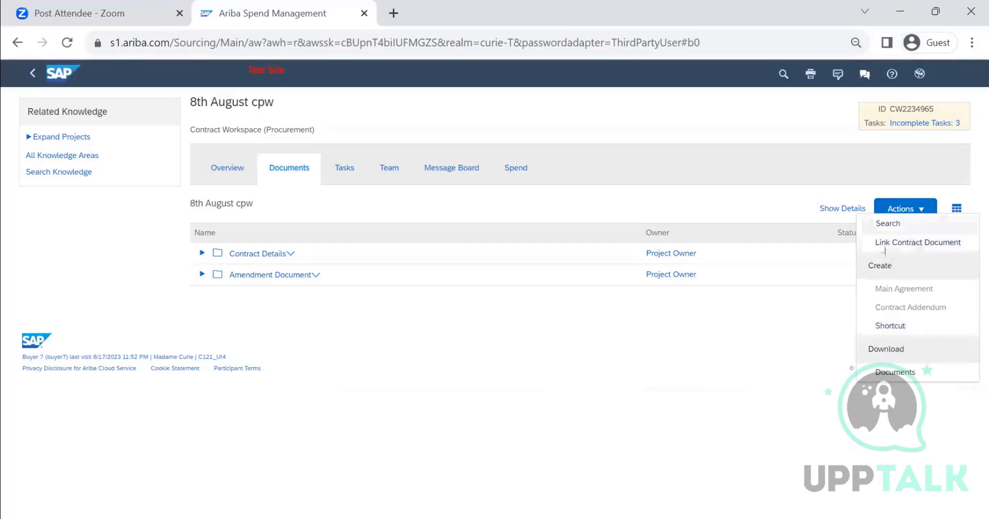
Examine the task actions offered in the 8th August cpw workspace and check its contract status in the overview.
left_click(484, 273)
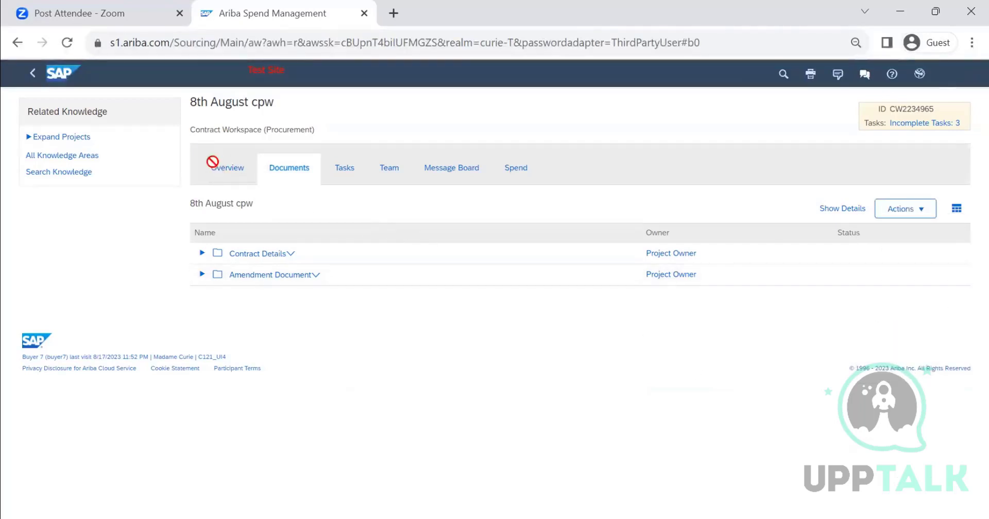
left_click(346, 170)
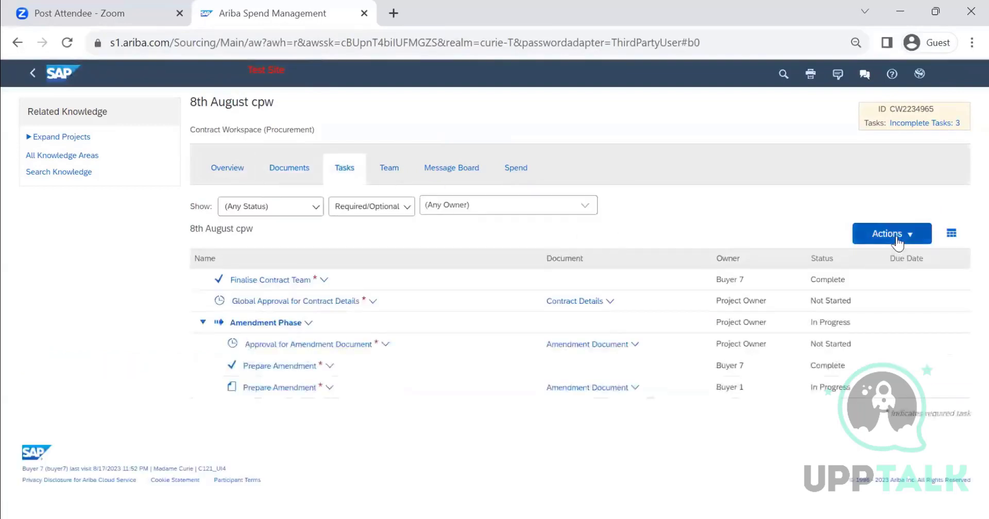
left_click(889, 235)
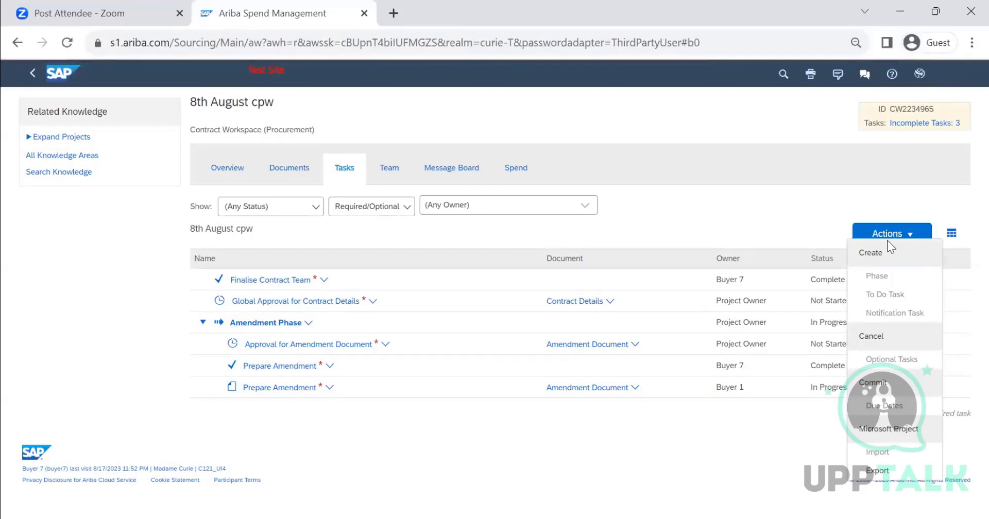
left_click(228, 172)
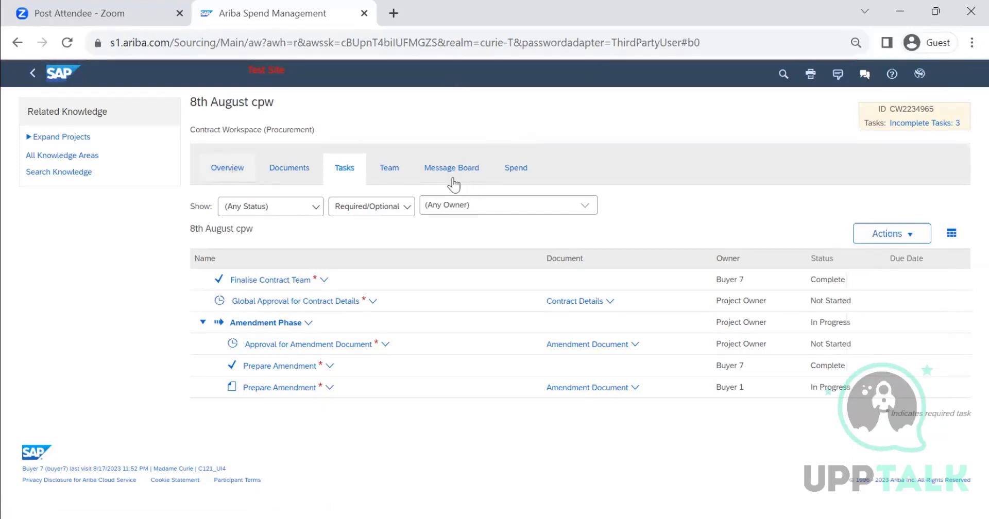
left_click_drag(335, 256, 297, 258)
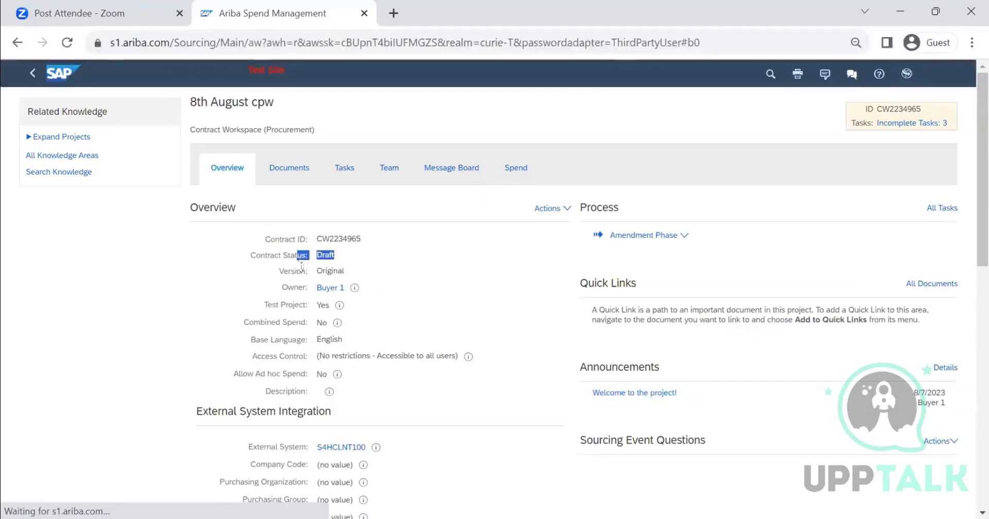
left_click(345, 168)
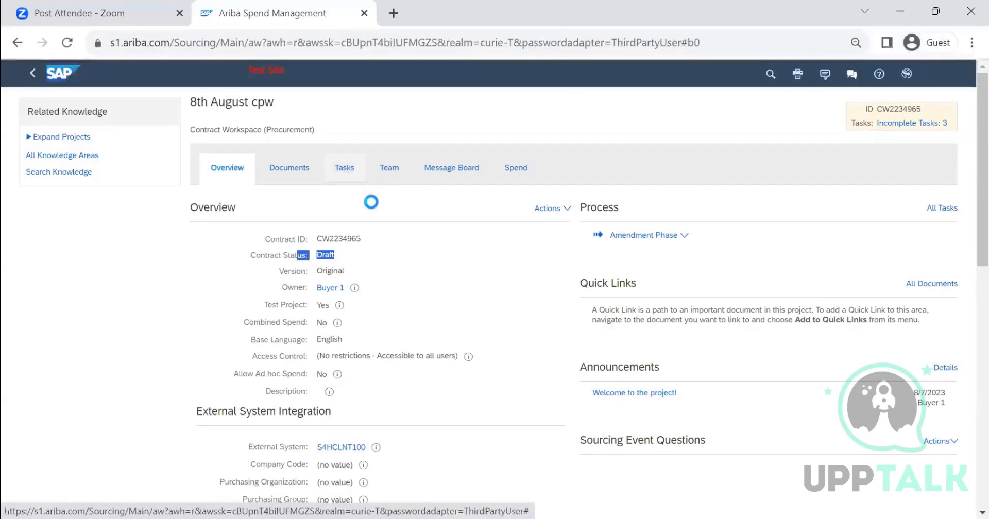
left_click(886, 233)
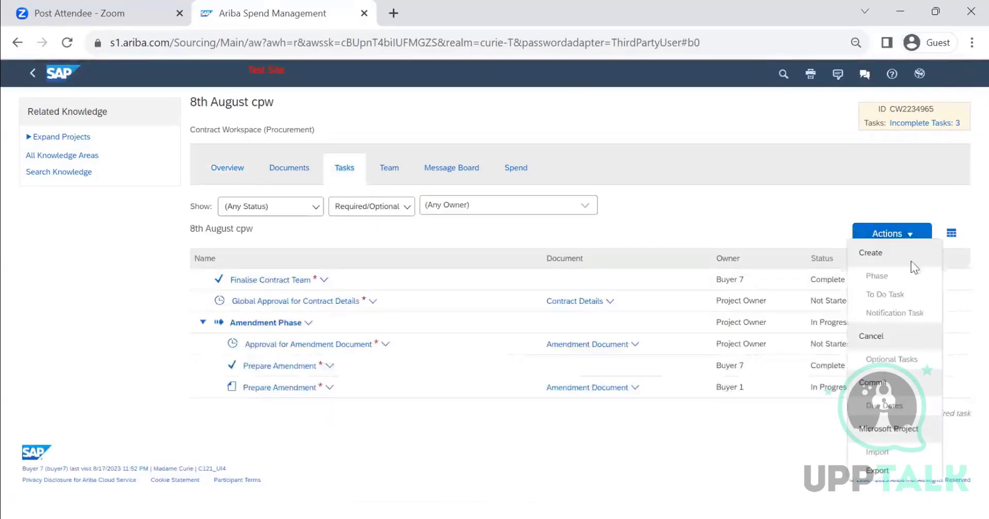
Examine the workspace's document actions, and expand the Contract Details and Amendment Document folders to view their contents.
left_click(289, 169)
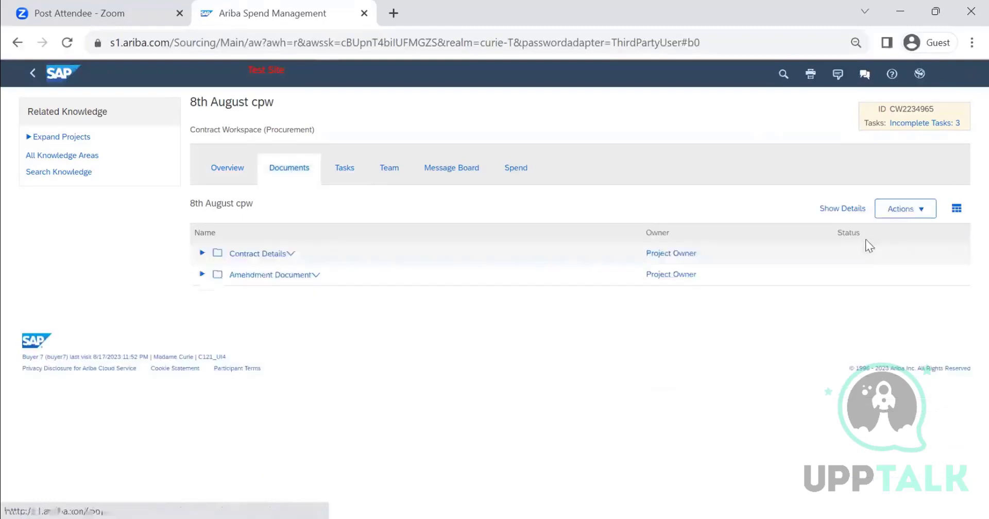
left_click(920, 211)
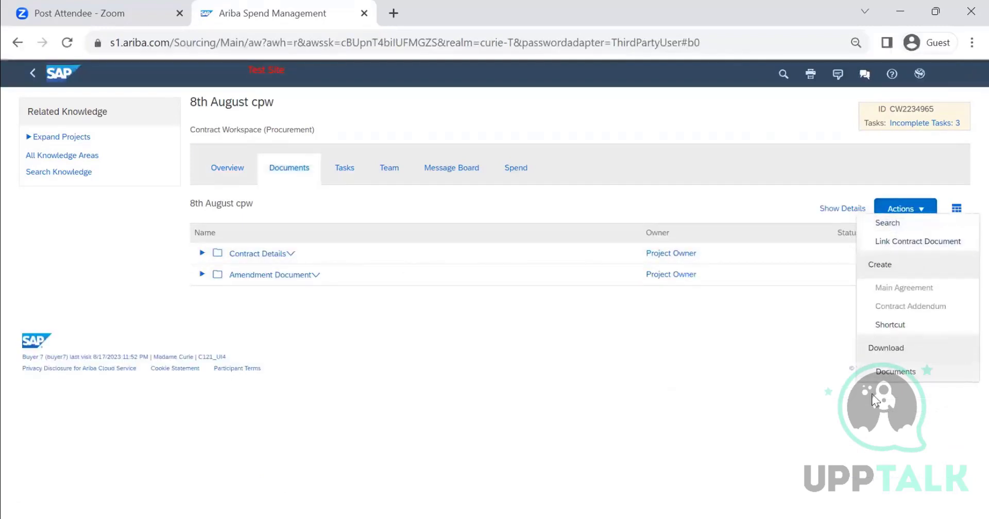
left_click(511, 385)
left_click(202, 253)
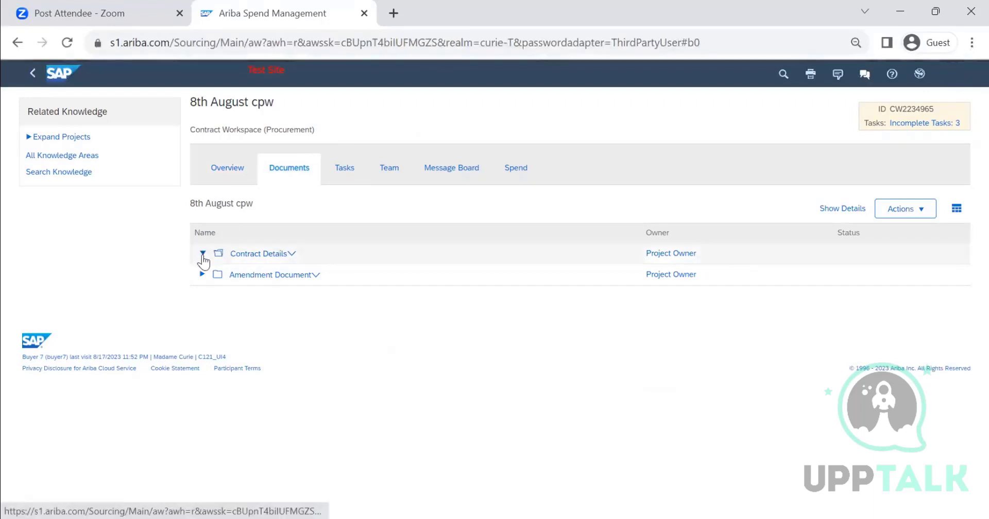
left_click(202, 274)
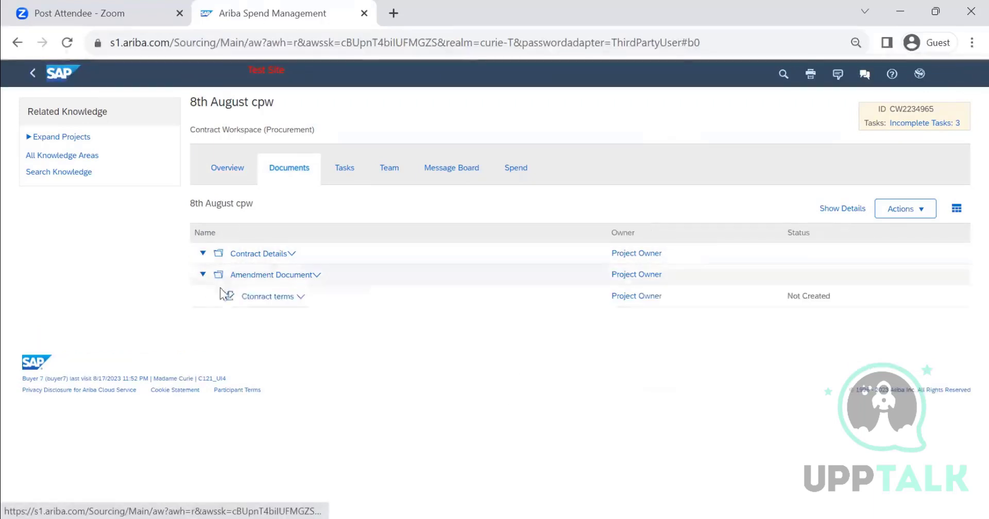
Check the 8th August cpw workspace's tasks and overview details, and view its team members.
left_click(354, 171)
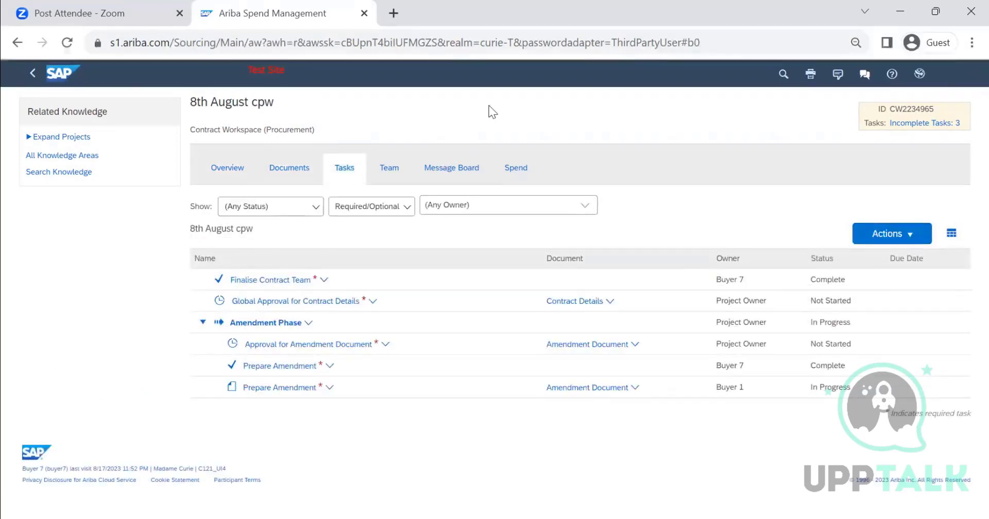
left_click(239, 174)
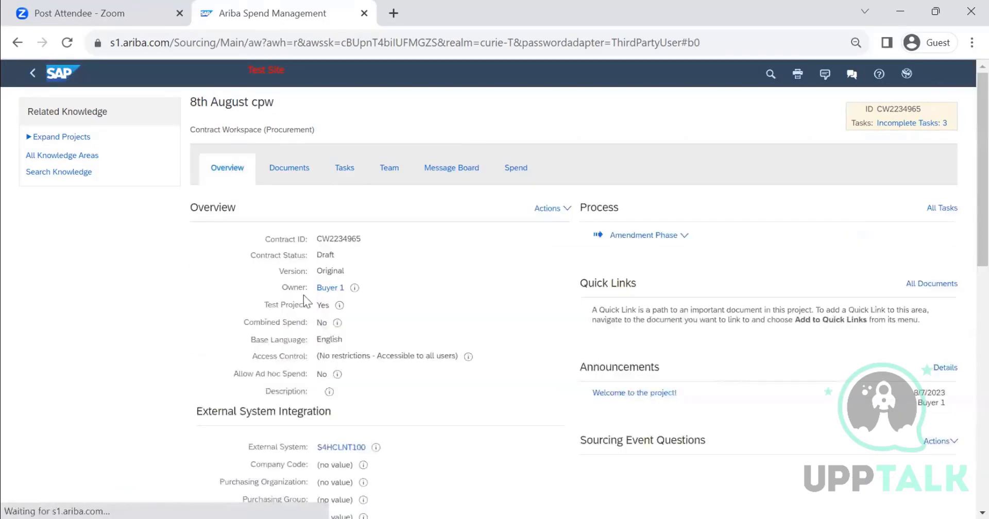
scroll(337, 295, "down", 1)
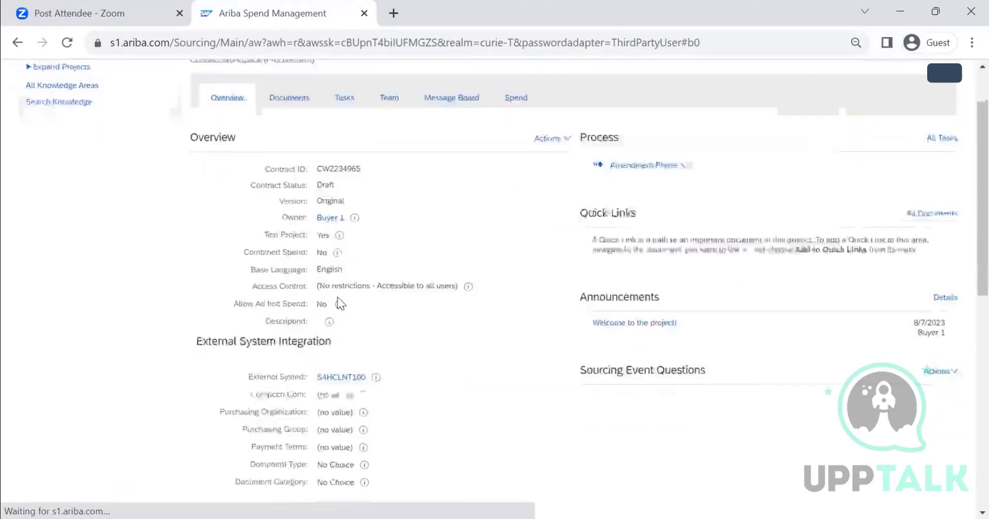
scroll(337, 295, "up", 1)
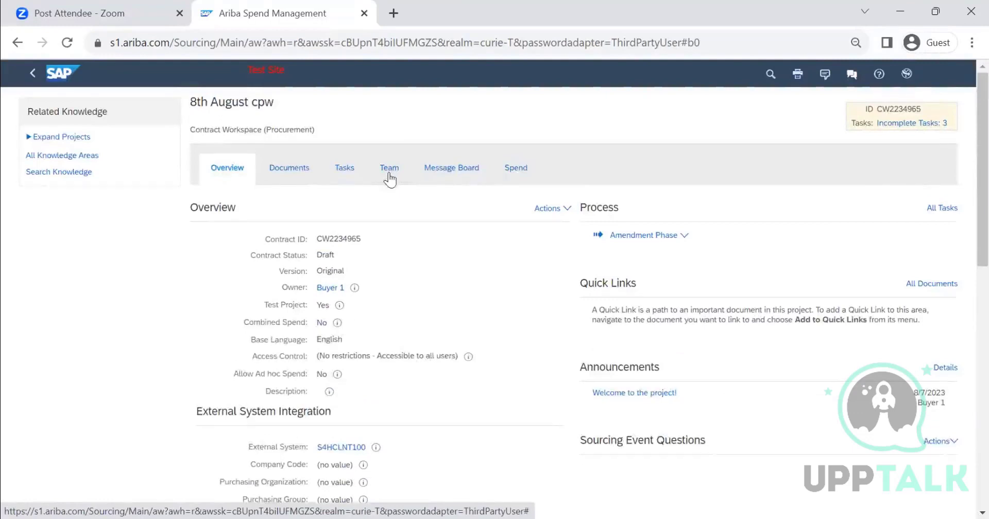
left_click(389, 170)
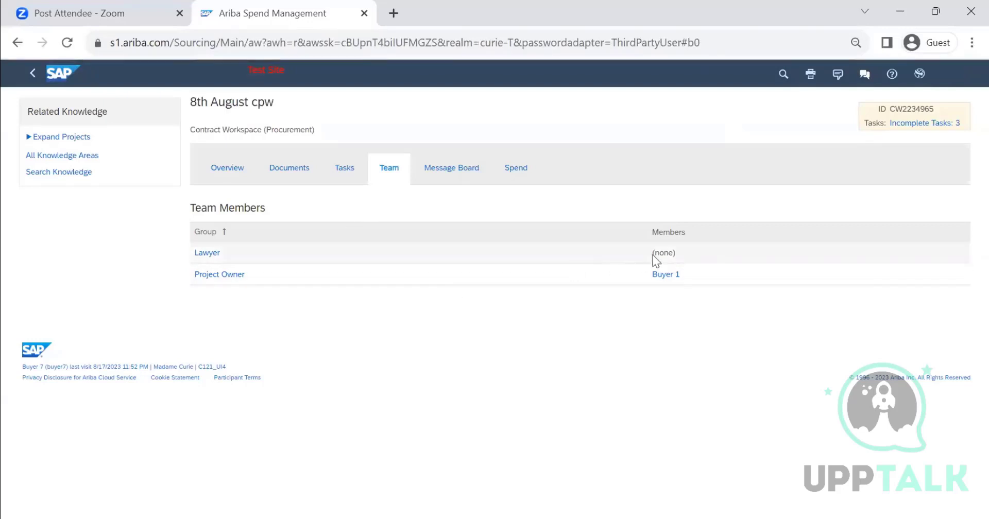
Examine the actions offered in the workspace's overview, and recheck its tasks, team groups and overview details.
left_click(211, 170)
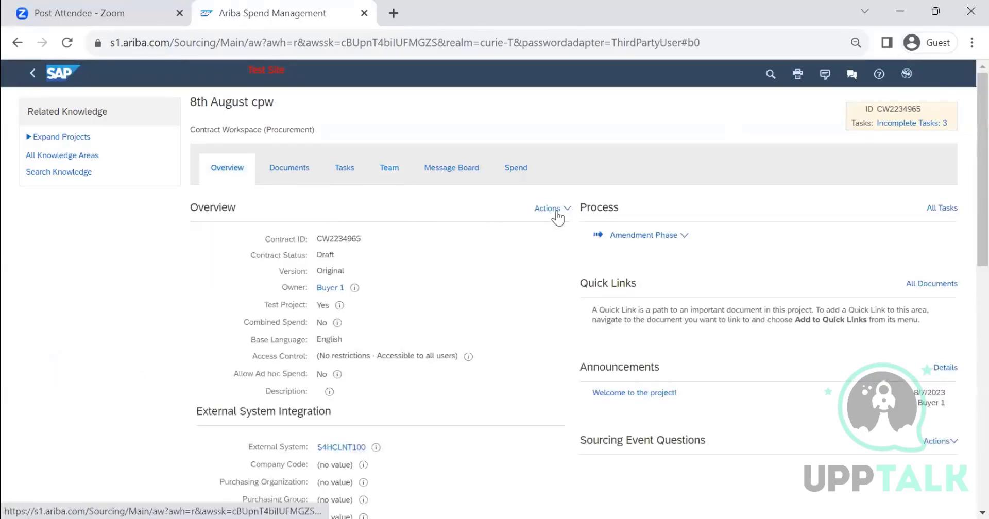
left_click(550, 208)
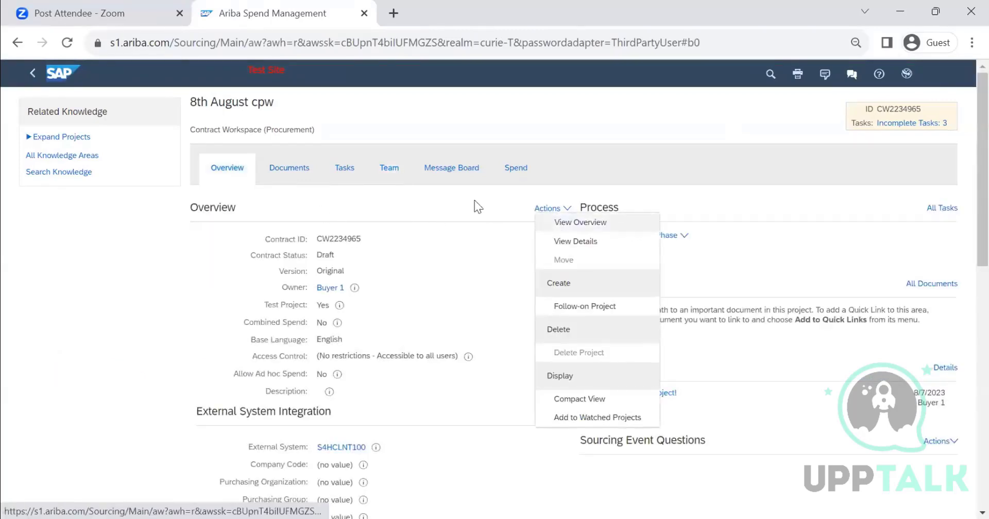
left_click(341, 172)
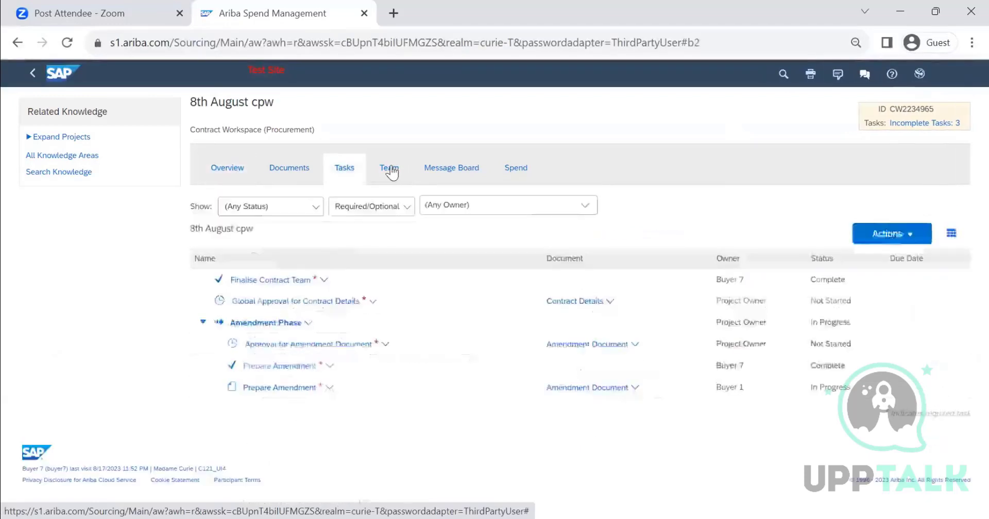
left_click(390, 171)
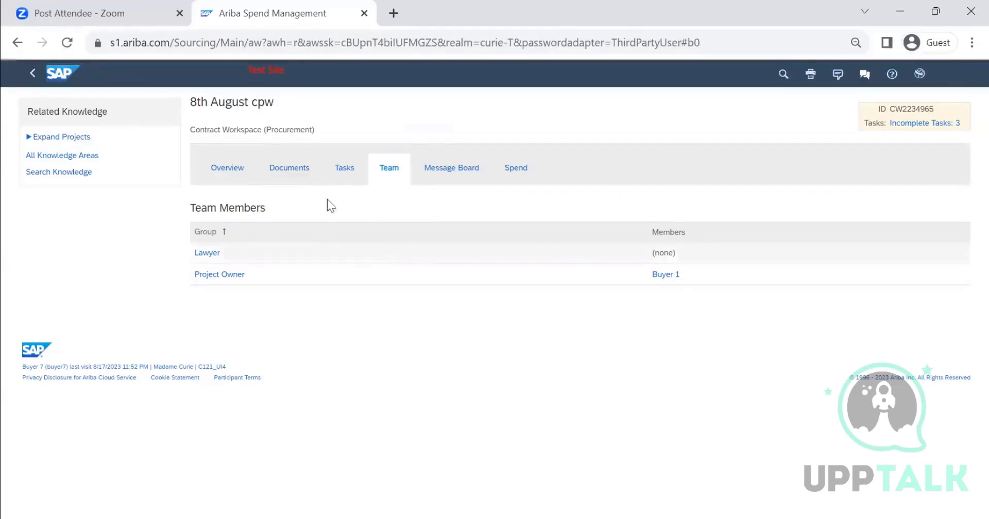
left_click(233, 174)
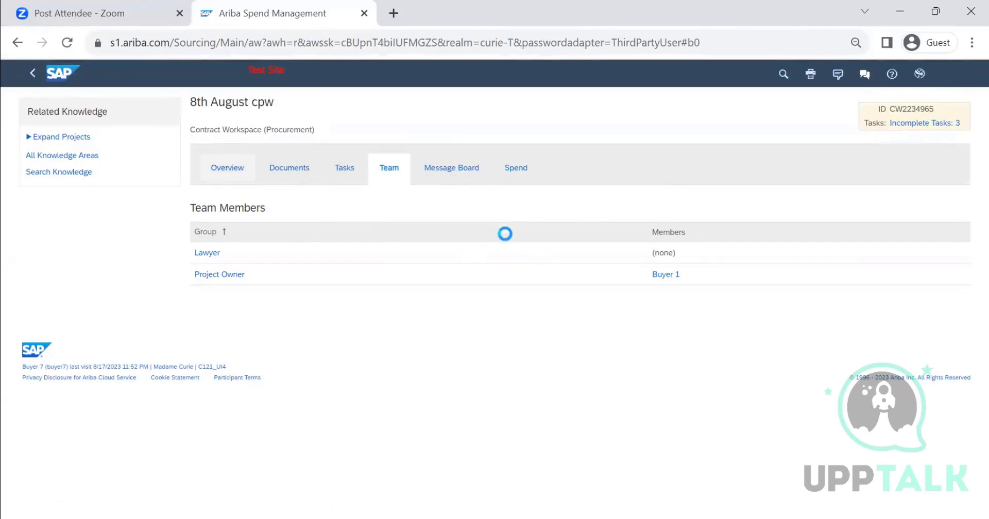
scroll(768, 294, "down", 5)
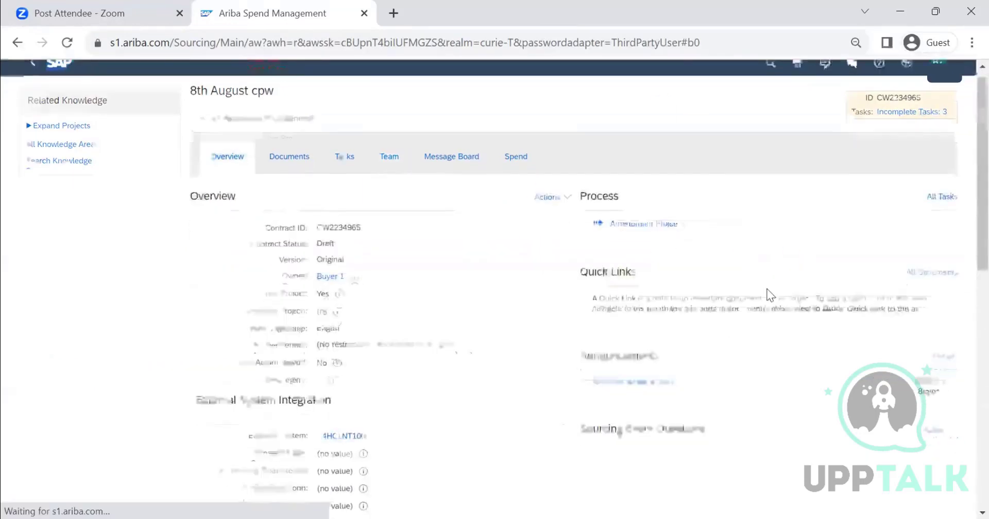
scroll(655, 213, "up", 5)
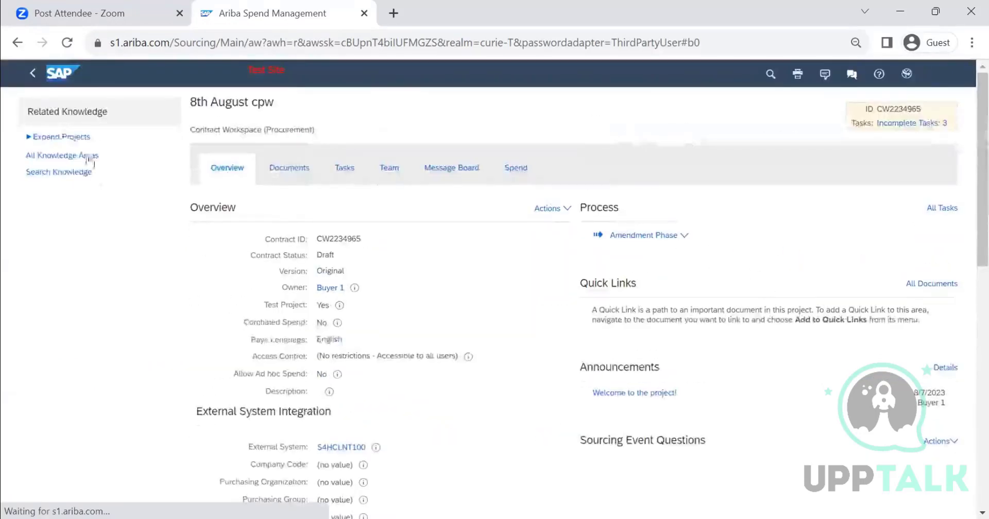
Leave this workspace, open the recently viewed demo creating task from End user workspace, and examine its available task actions.
left_click(30, 75)
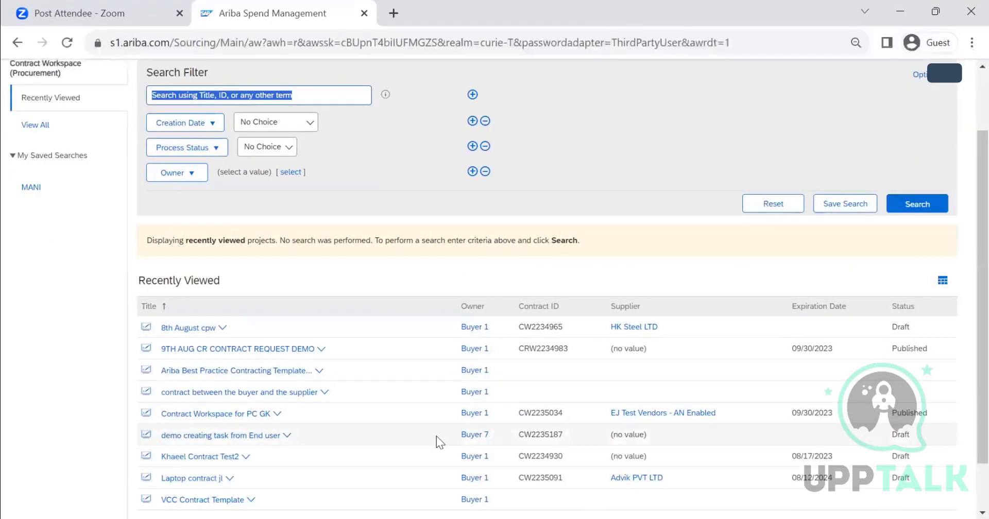
left_click(287, 435)
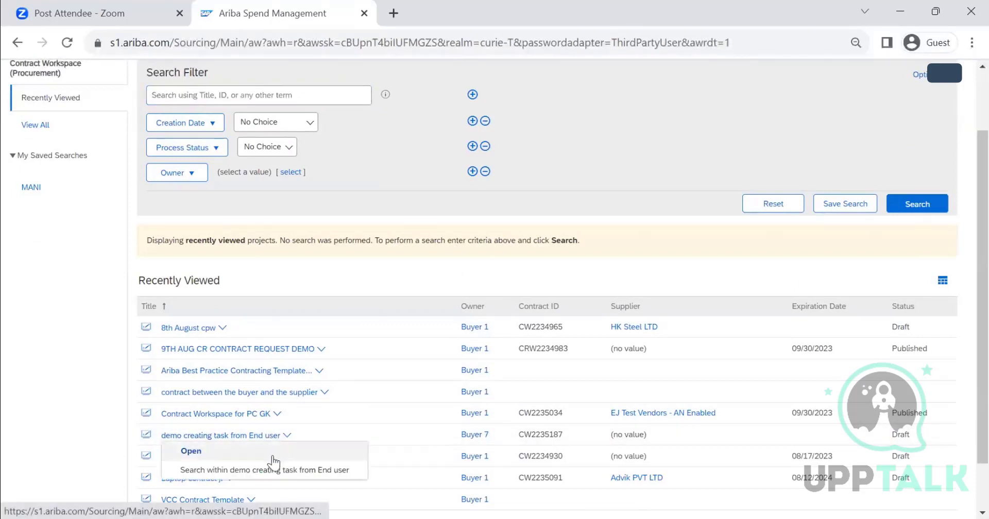
left_click(272, 452)
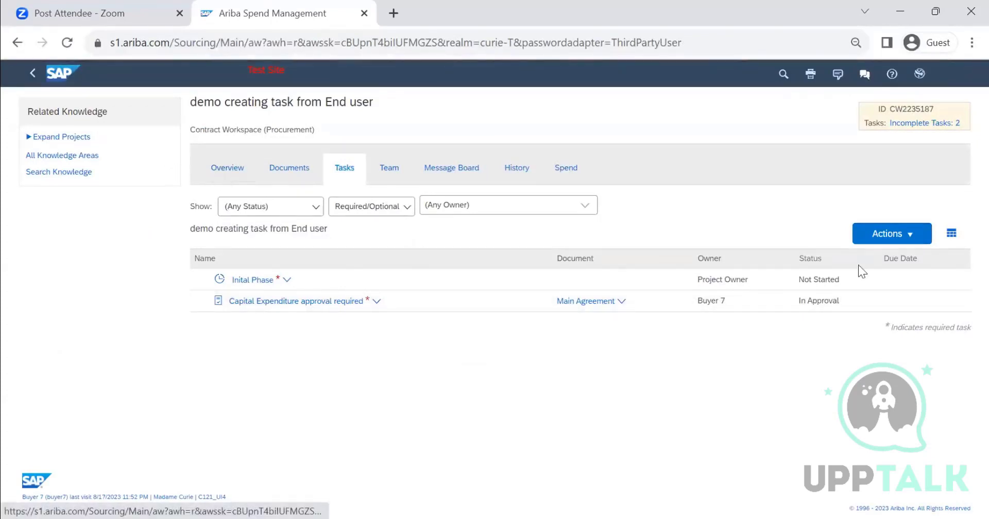
left_click(896, 236)
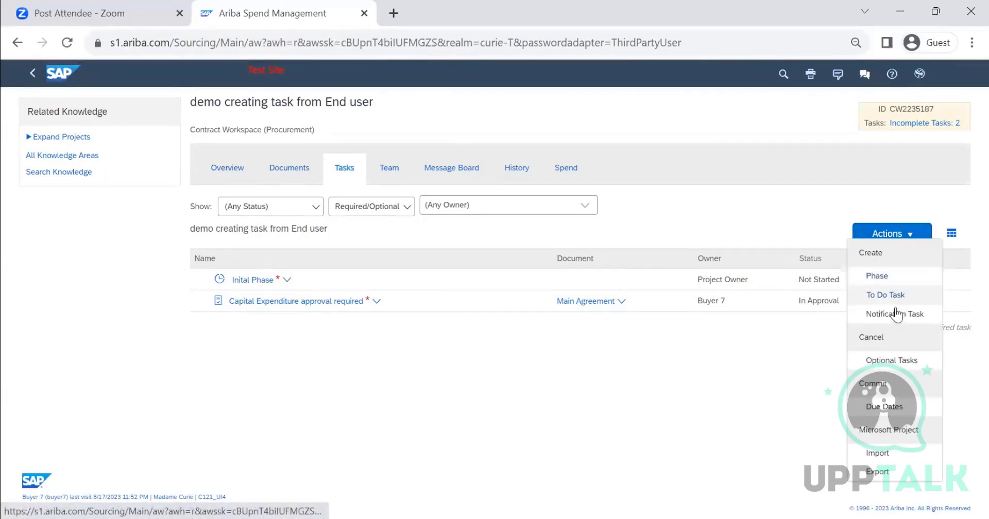
left_click(610, 416)
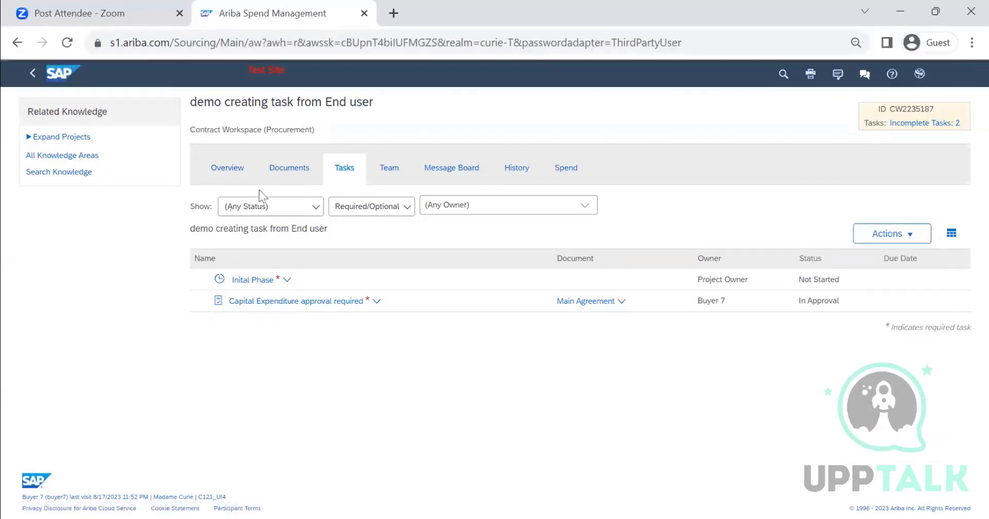
Examine the document actions in the demo creating task from End user workspace, and open its overview.
left_click(292, 170)
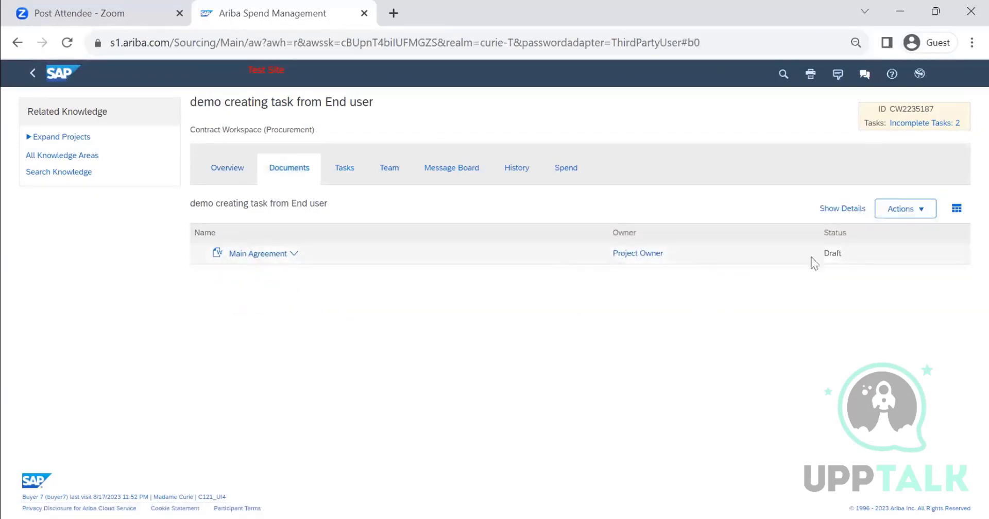
left_click(902, 208)
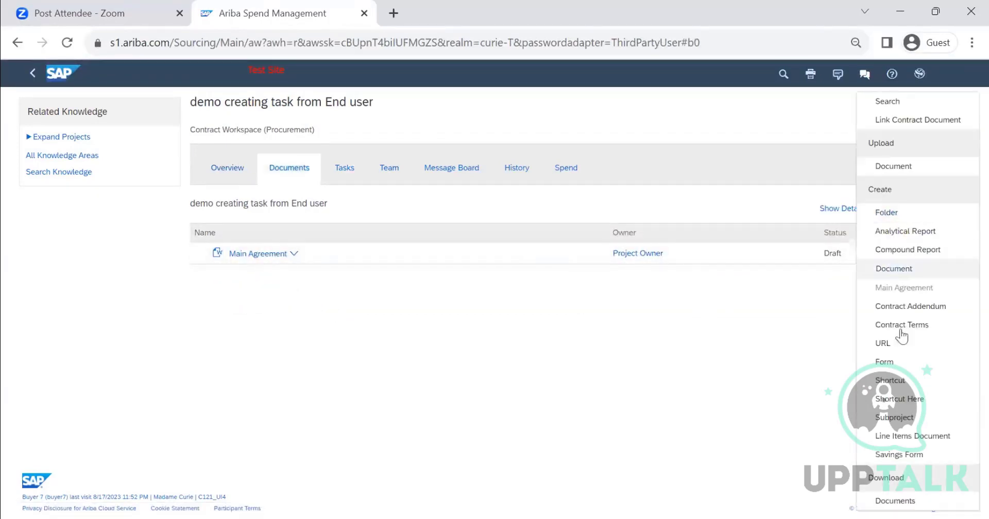
left_click(527, 372)
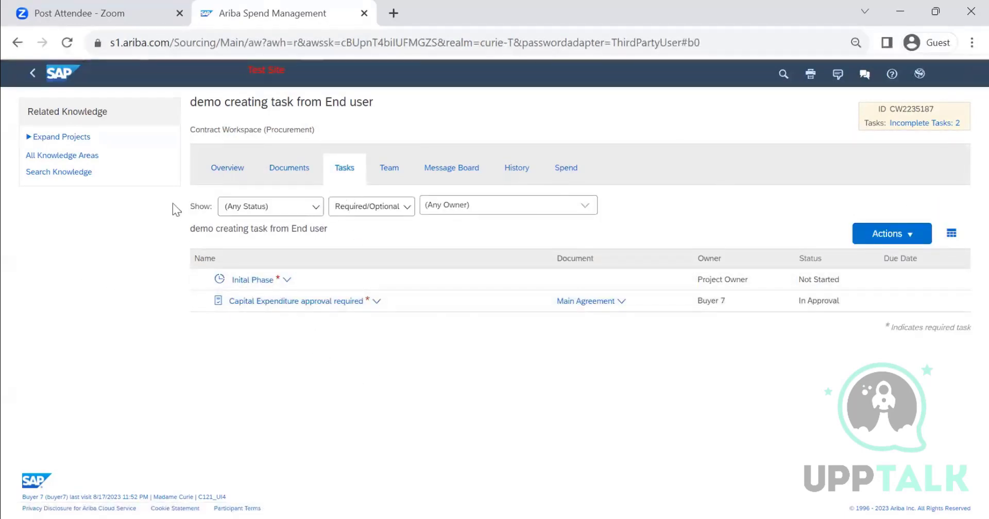
left_click(229, 184)
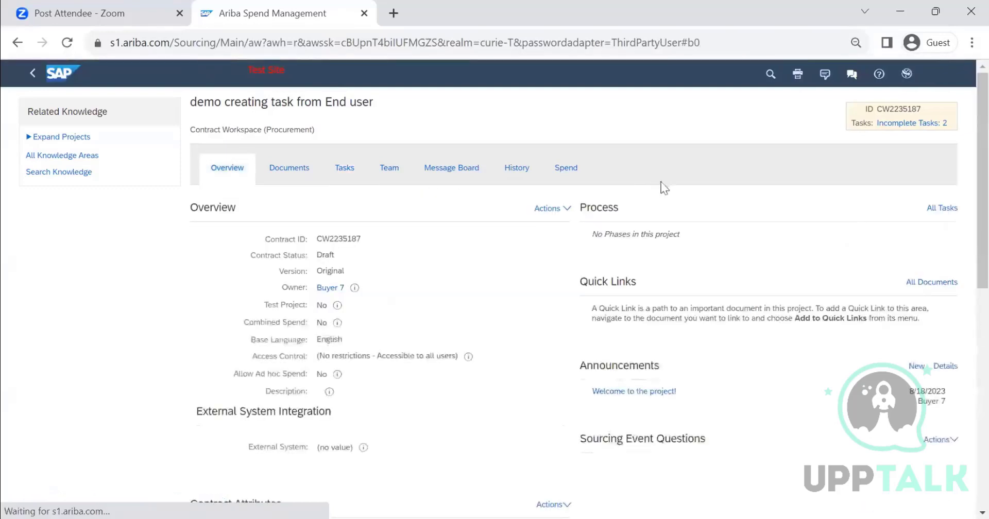